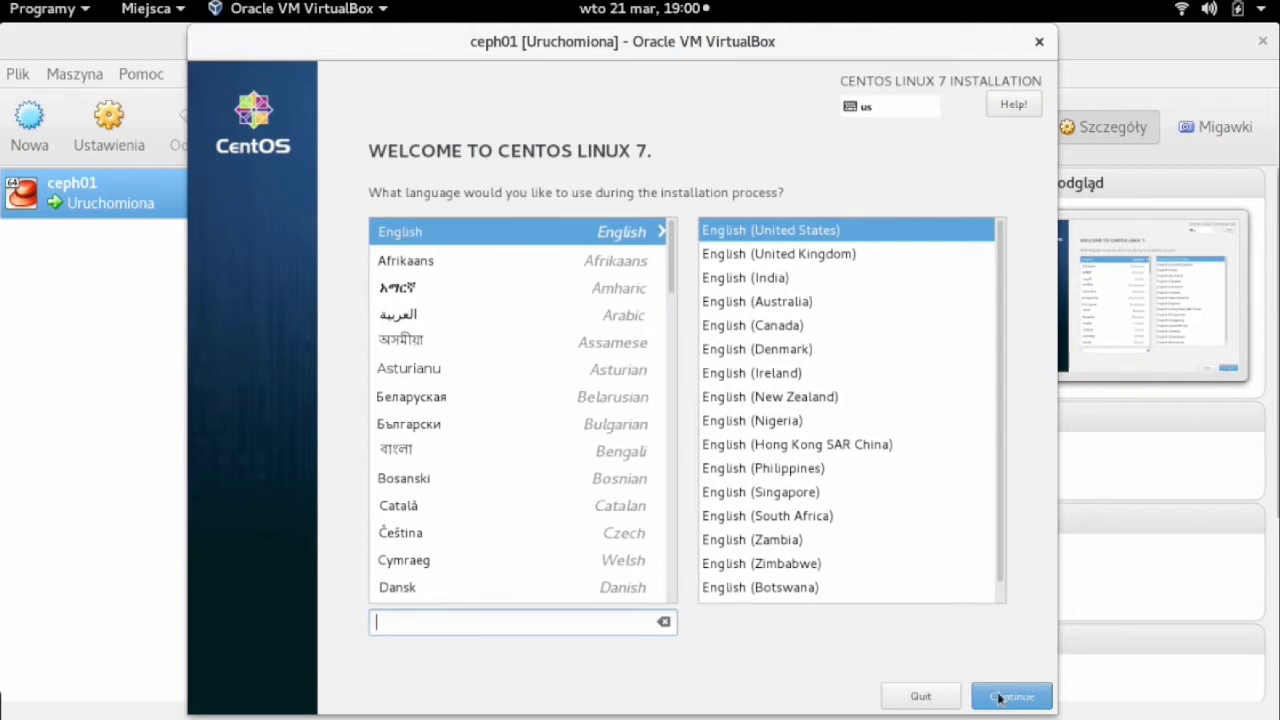
- Keep English (United States) as the installation language and continue
{"action": "left_click", "coordinate": [998, 697]}
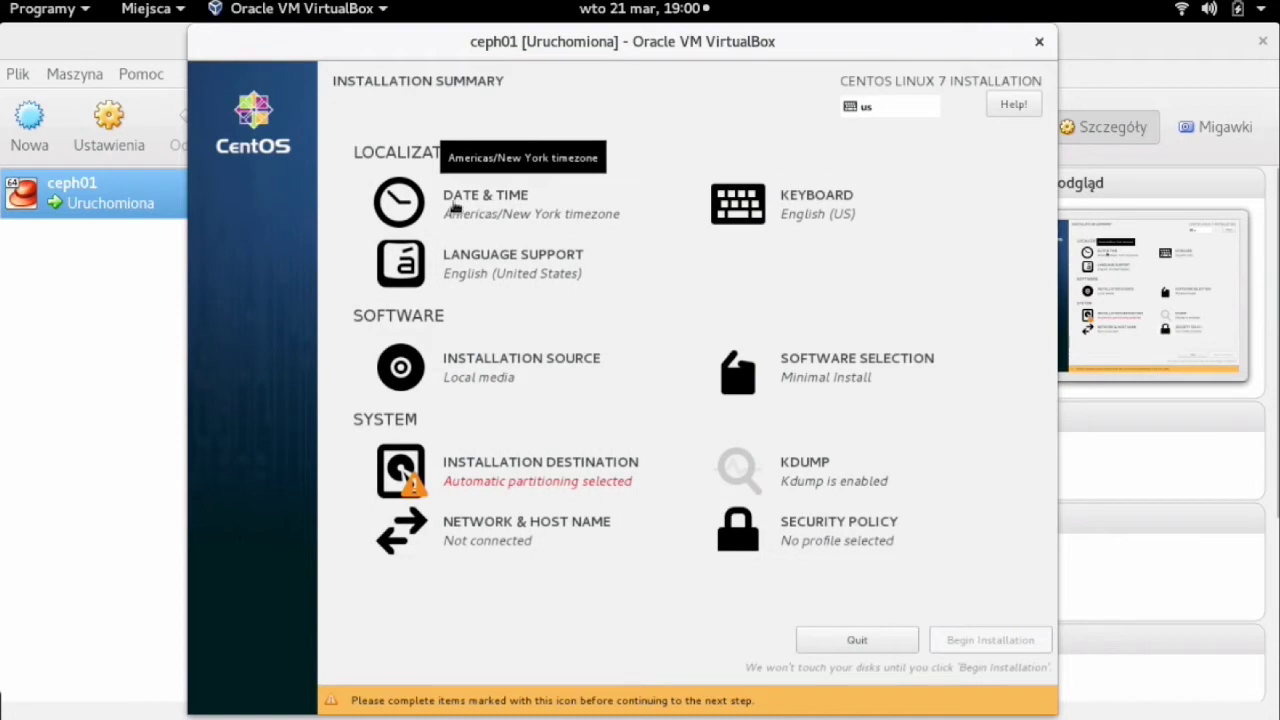
- Pick Poland on the Date & Time map for Europe/Warsaw, then go to Network & Host Name
{"action": "left_click", "coordinate": [500, 203]}
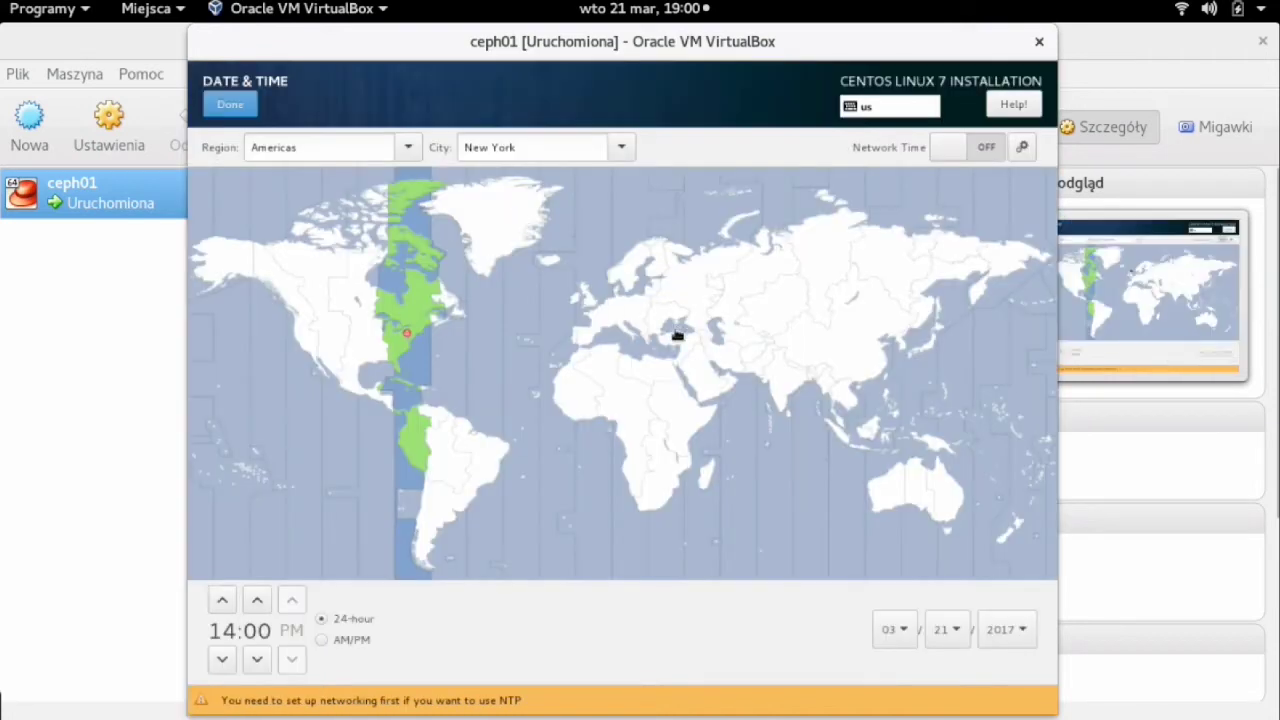
{"action": "left_click", "coordinate": [645, 311]}
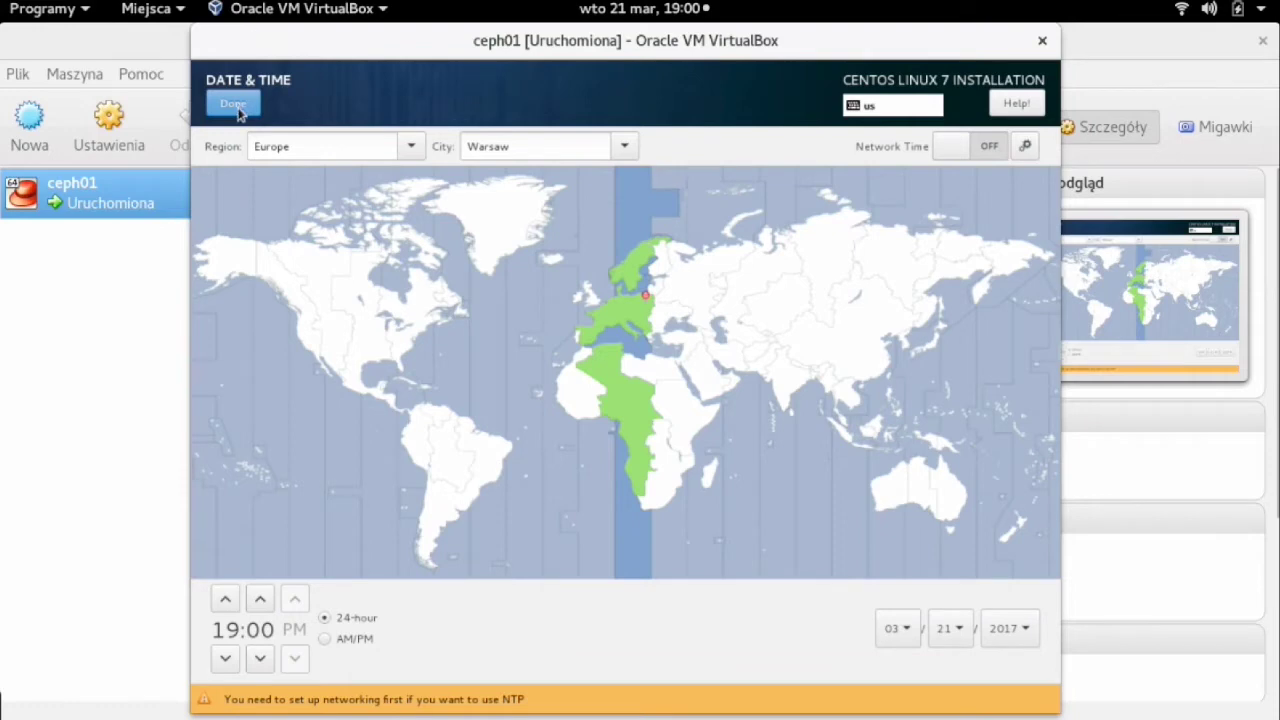
{"action": "left_click", "coordinate": [232, 108]}
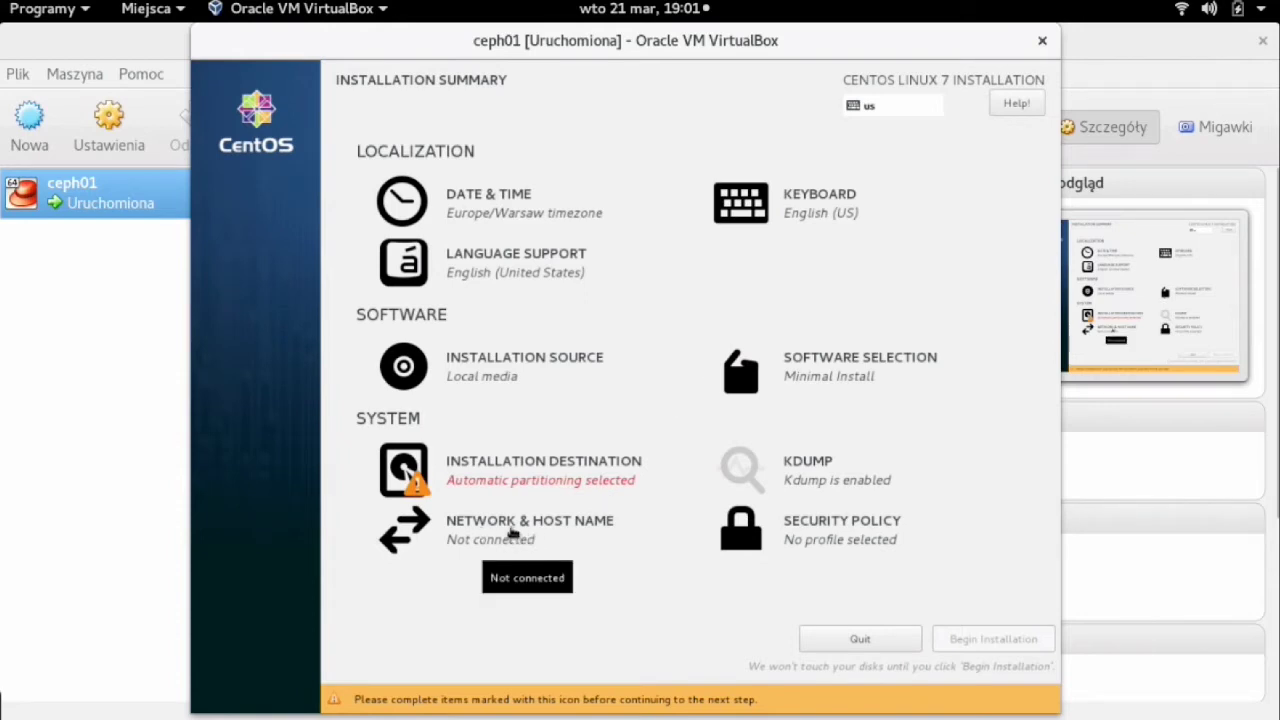
{"action": "left_click", "coordinate": [511, 532]}
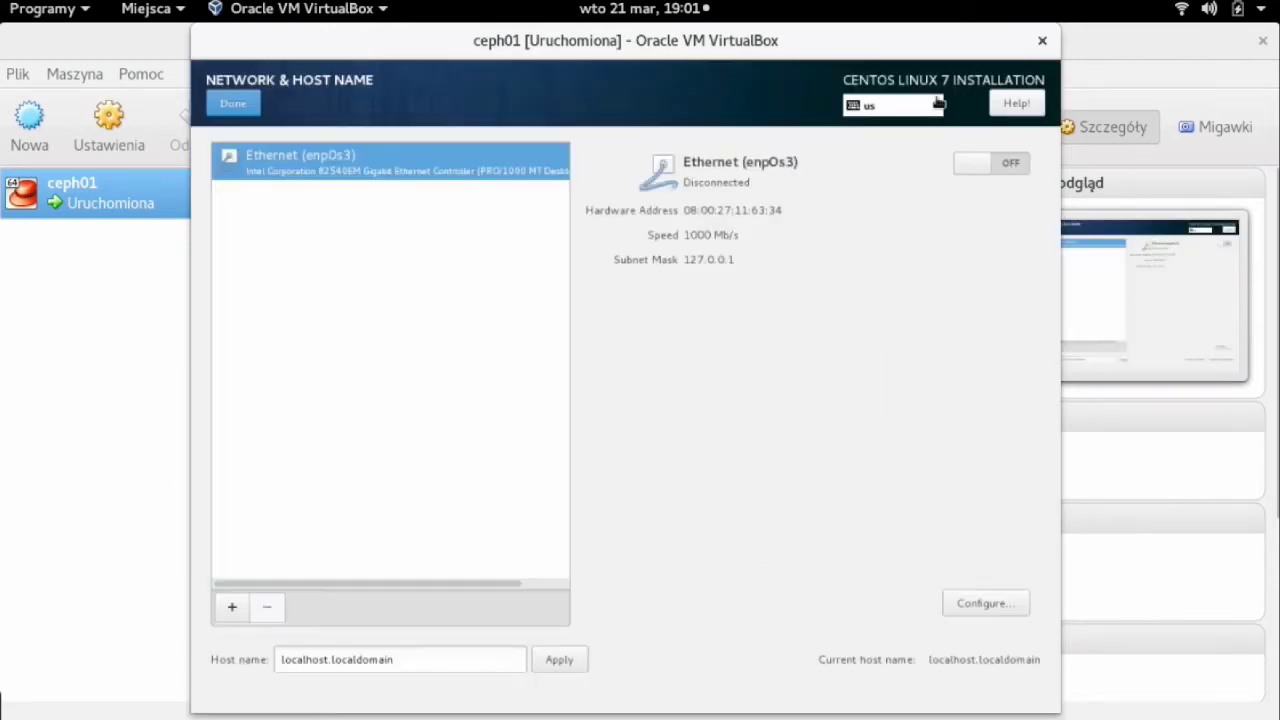
- Switch the Ethernet (enp0s3) connection on, obtaining IP 10.0.2.15
{"action": "left_click", "coordinate": [975, 165]}
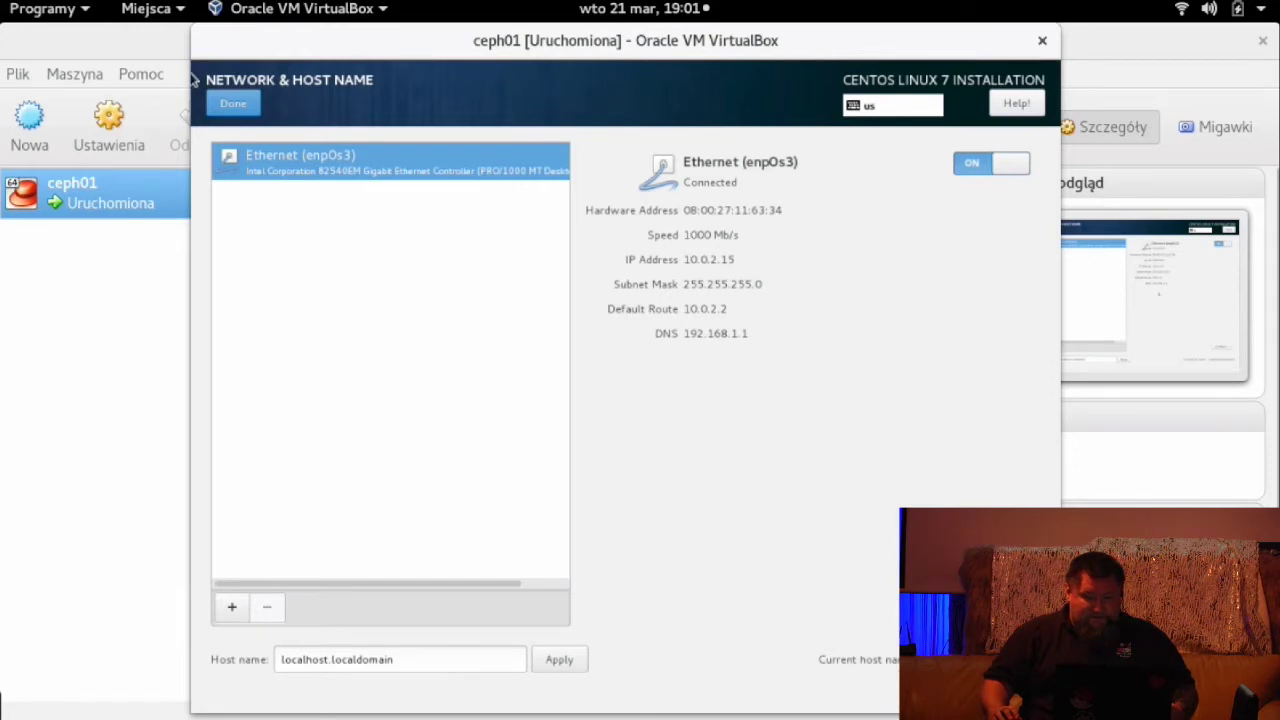
{"action": "left_click", "coordinate": [215, 102]}
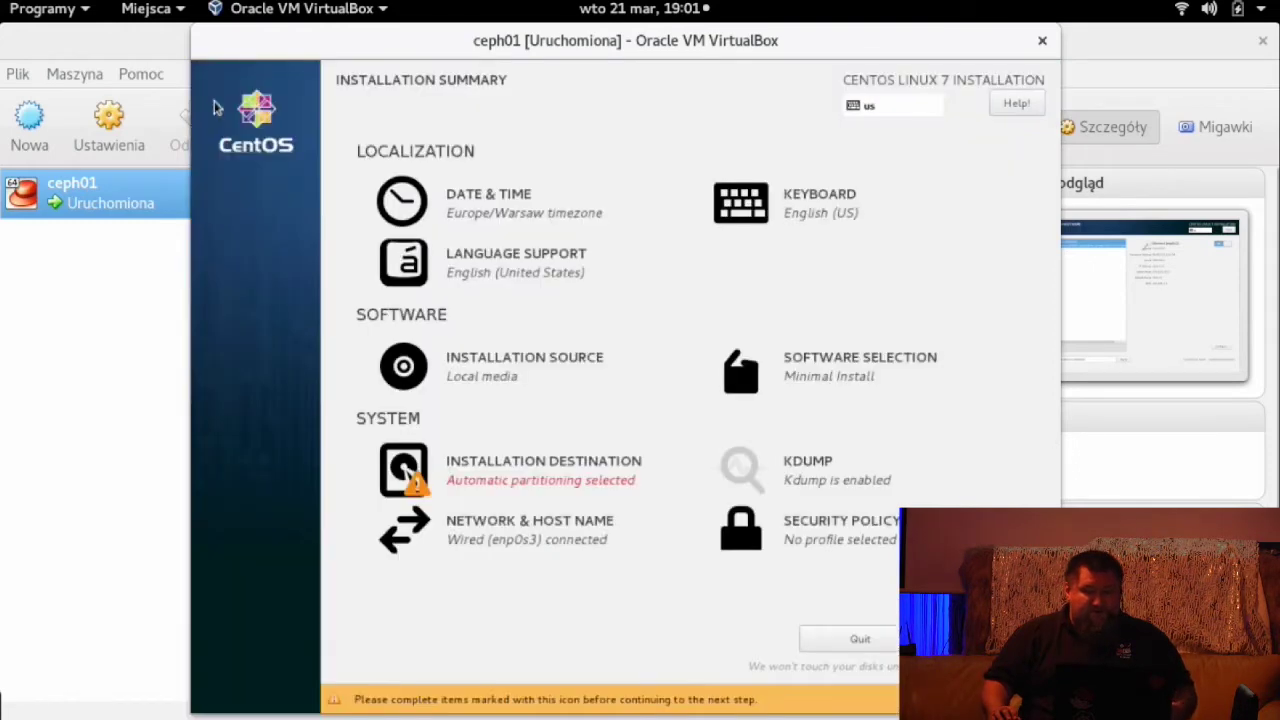
- Turn on Network Time in the Date & Time settings
{"action": "left_click", "coordinate": [490, 200]}
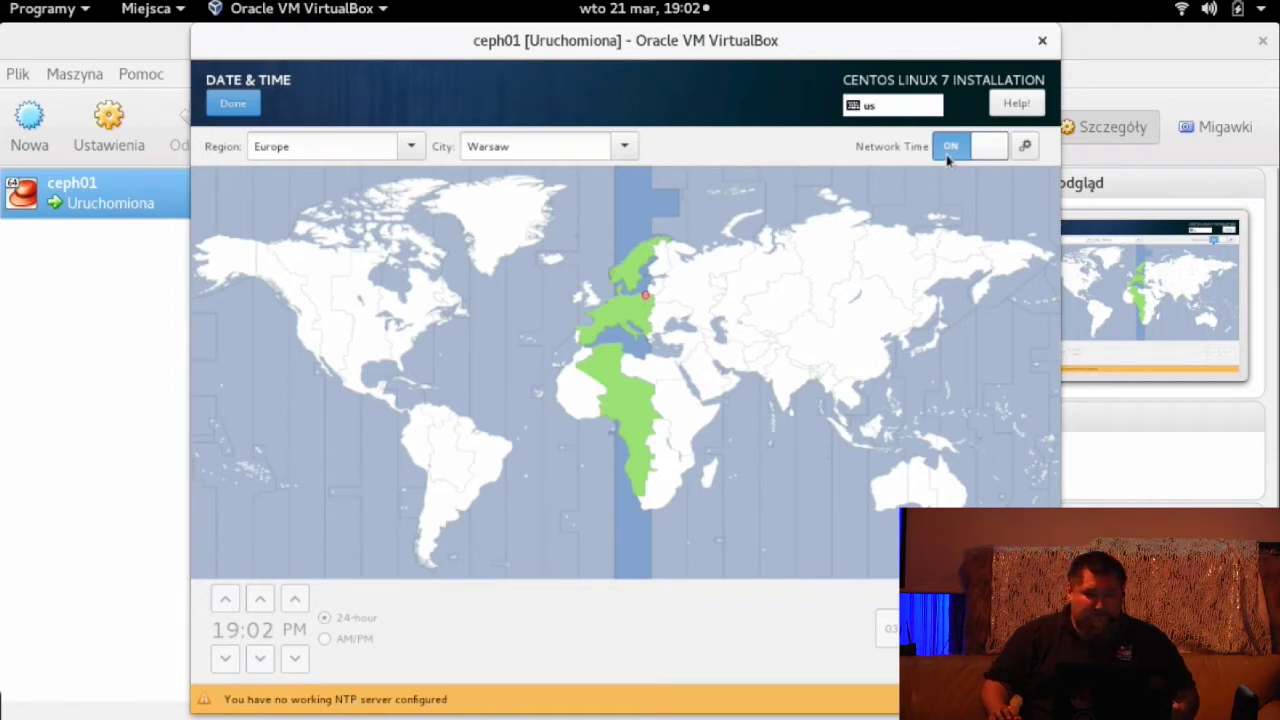
{"action": "left_click", "coordinate": [252, 102]}
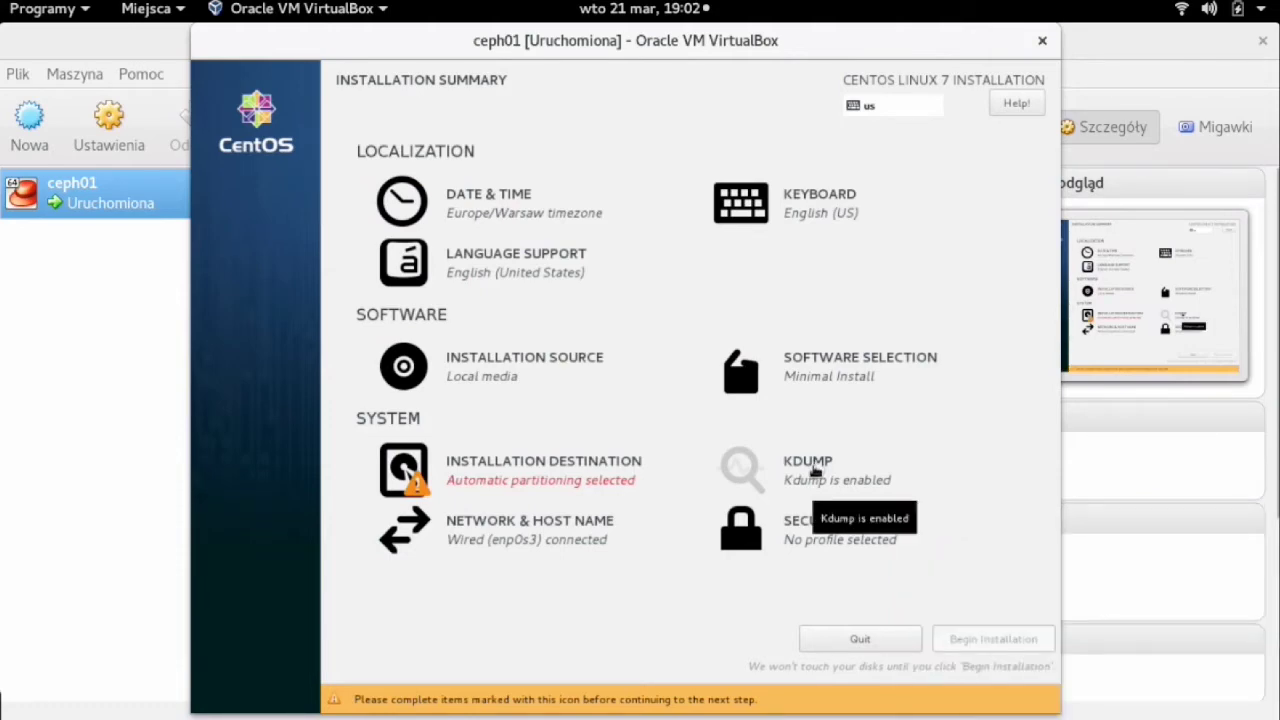
- Uncheck Enable kdump in the KDUMP settings
{"action": "left_click", "coordinate": [815, 468]}
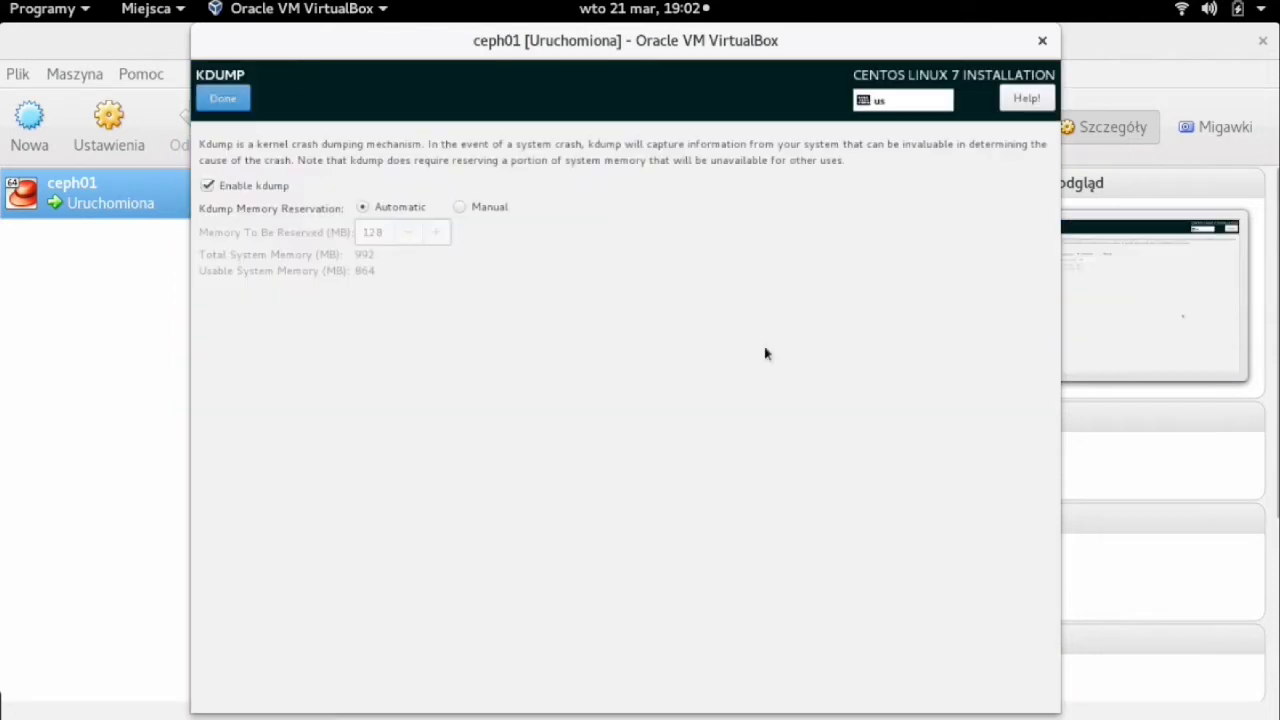
{"action": "left_click", "coordinate": [207, 186]}
{"action": "left_click", "coordinate": [220, 100]}
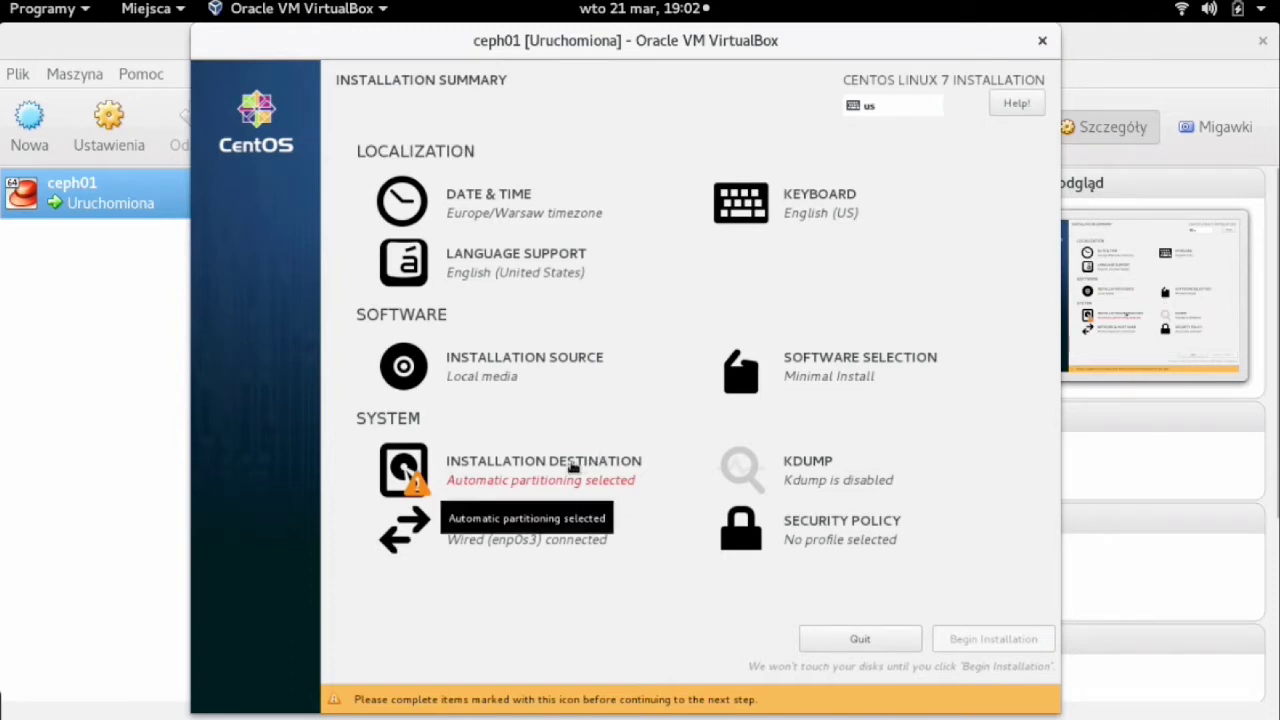
- Choose 'I will configure partitioning' for the 8192 MiB disk to reach Manual Partitioning
{"action": "left_click", "coordinate": [500, 476]}
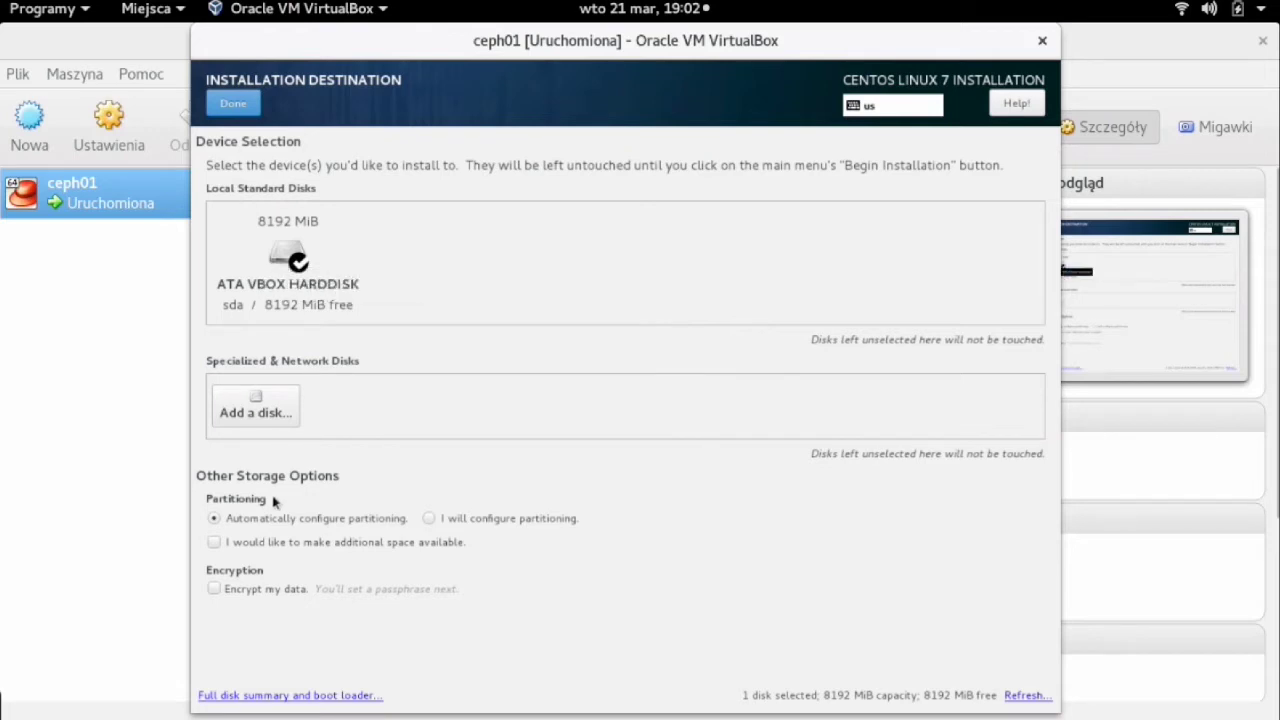
{"action": "left_click", "coordinate": [429, 519]}
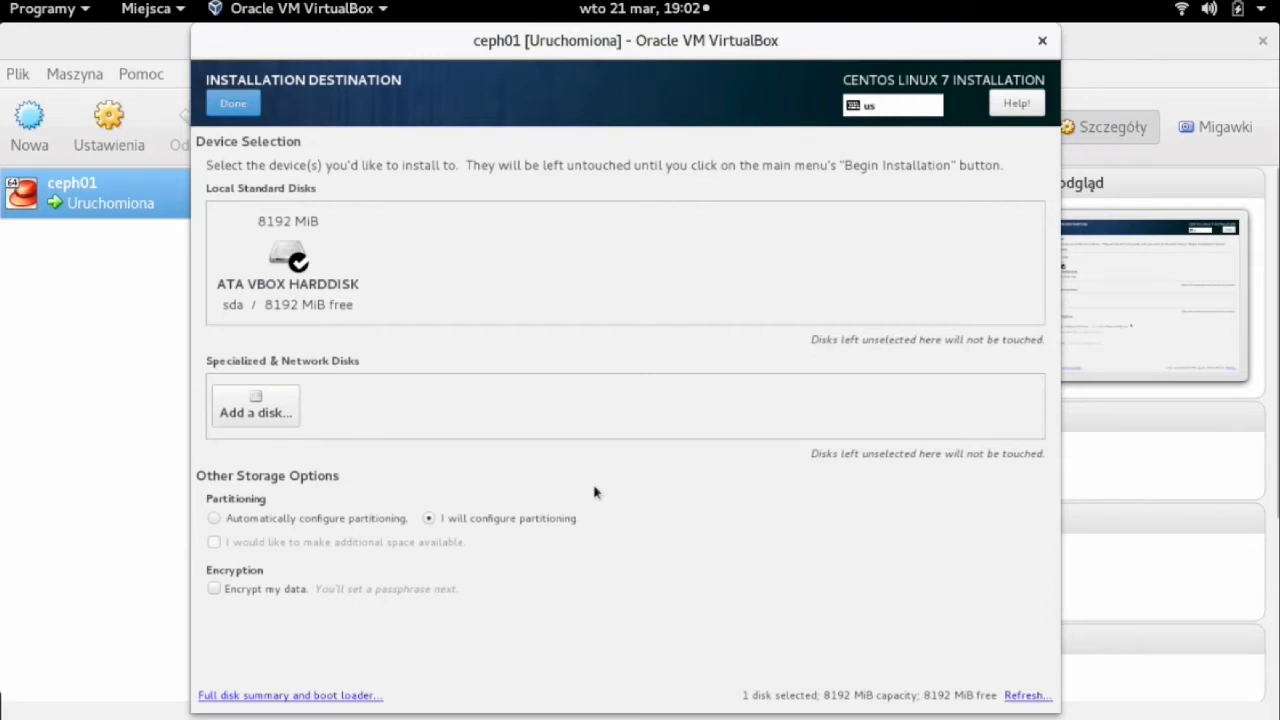
{"action": "left_click", "coordinate": [145, 285]}
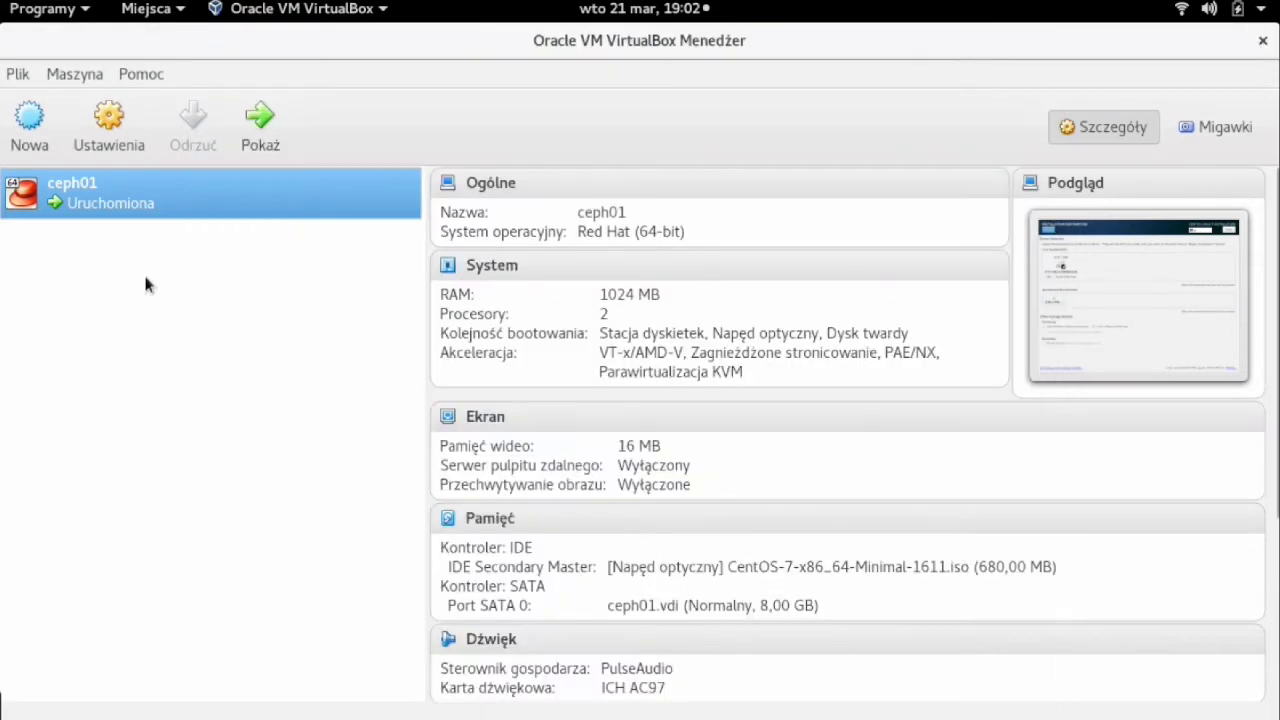
{"action": "left_click", "coordinate": [270, 120]}
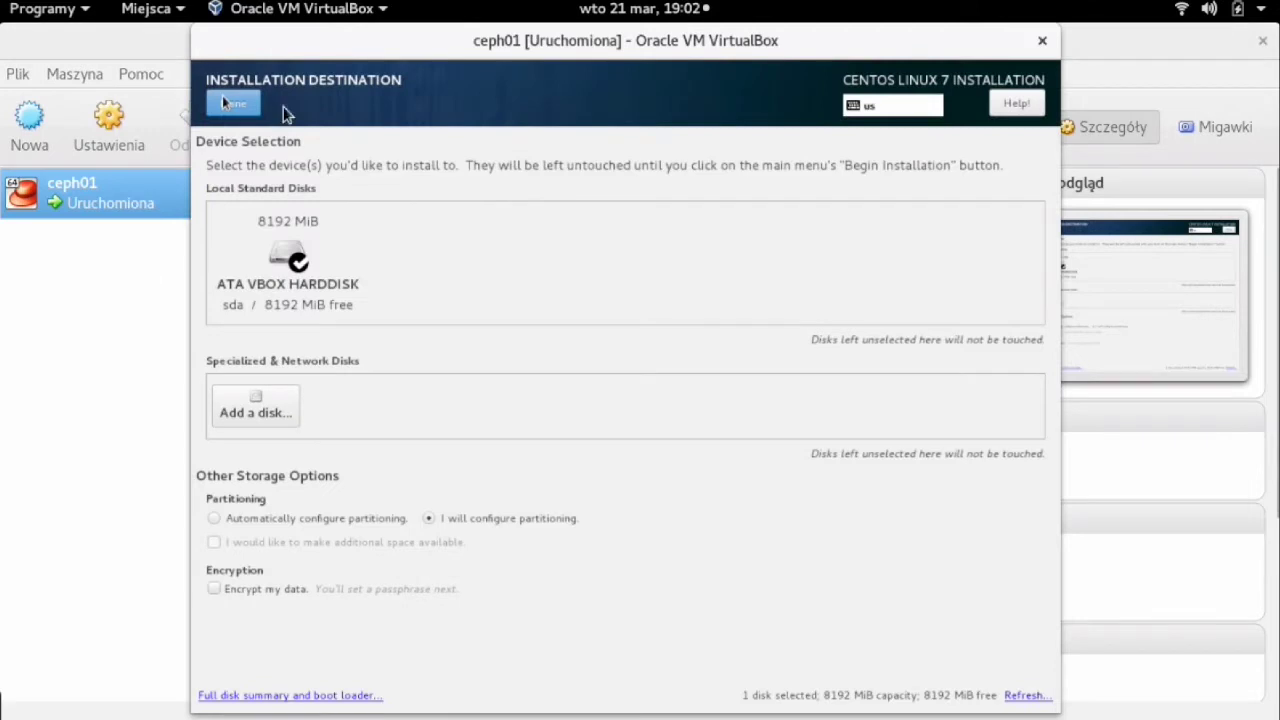
{"action": "left_click", "coordinate": [240, 106]}
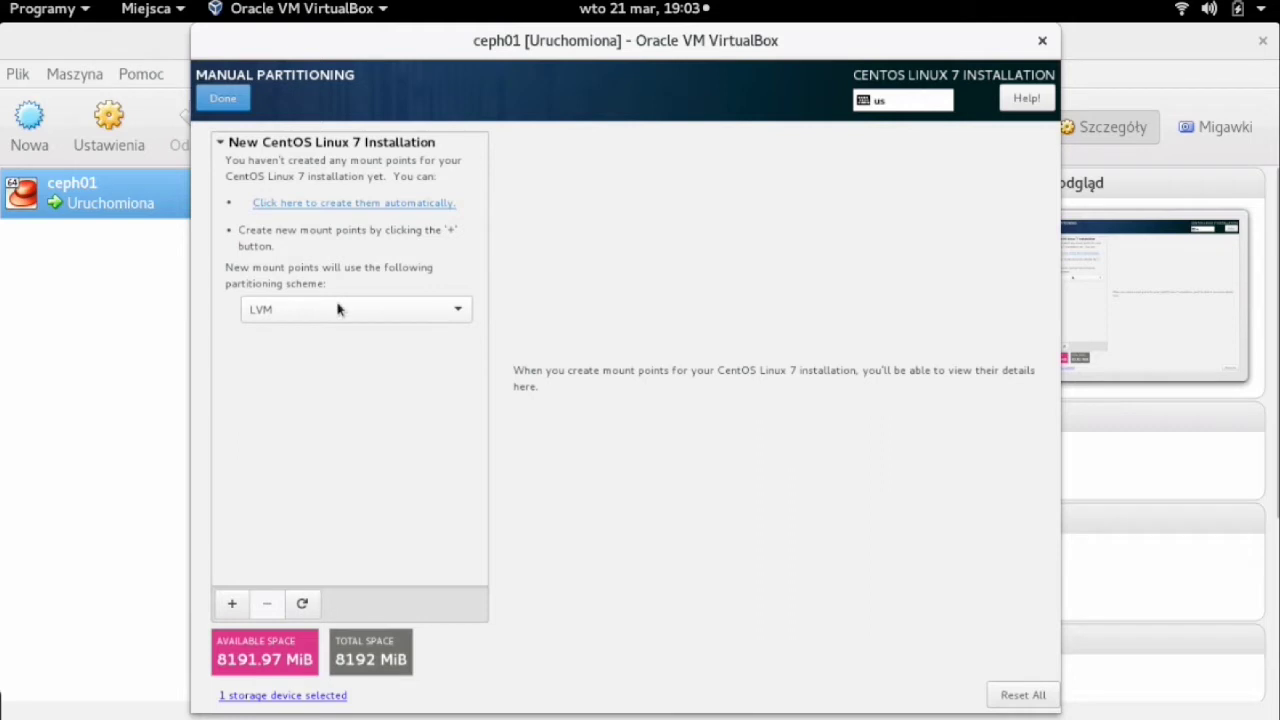
- Create the default mount points automatically and give the /boot partition the label '/boot'
{"action": "left_click", "coordinate": [320, 203]}
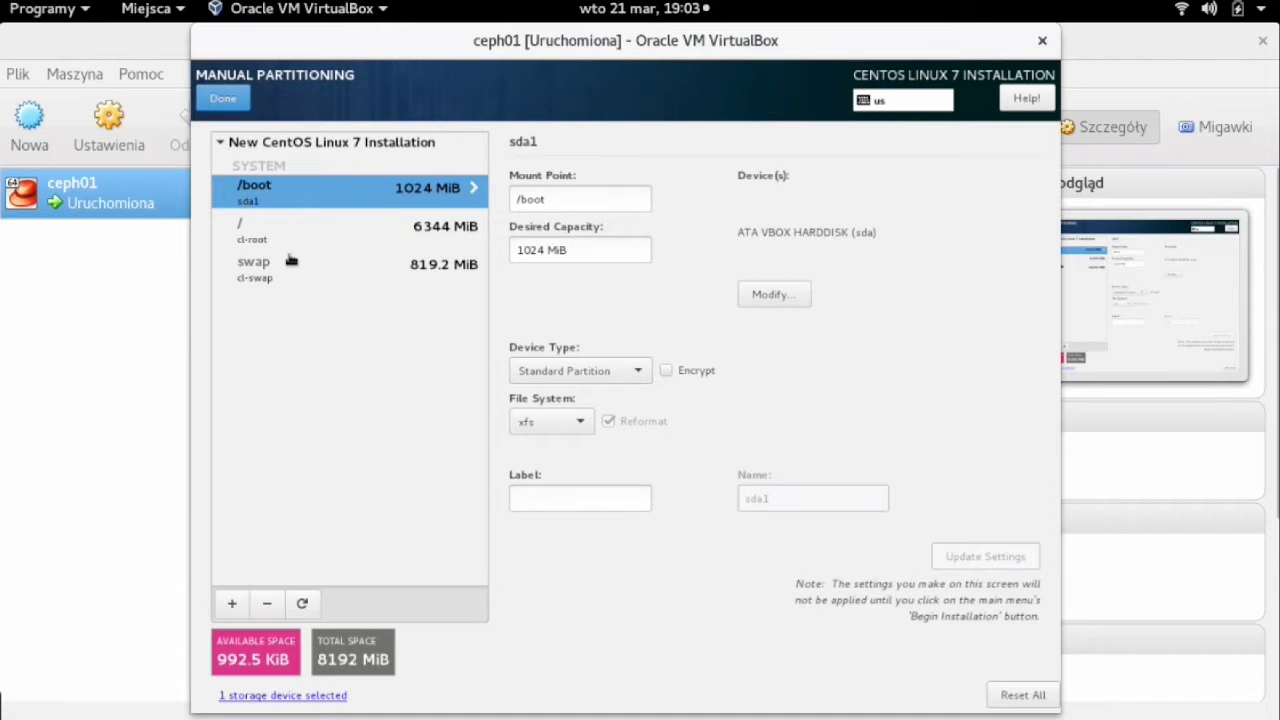
{"action": "left_click", "coordinate": [574, 500]}
{"action": "type", "text": "/boot"}
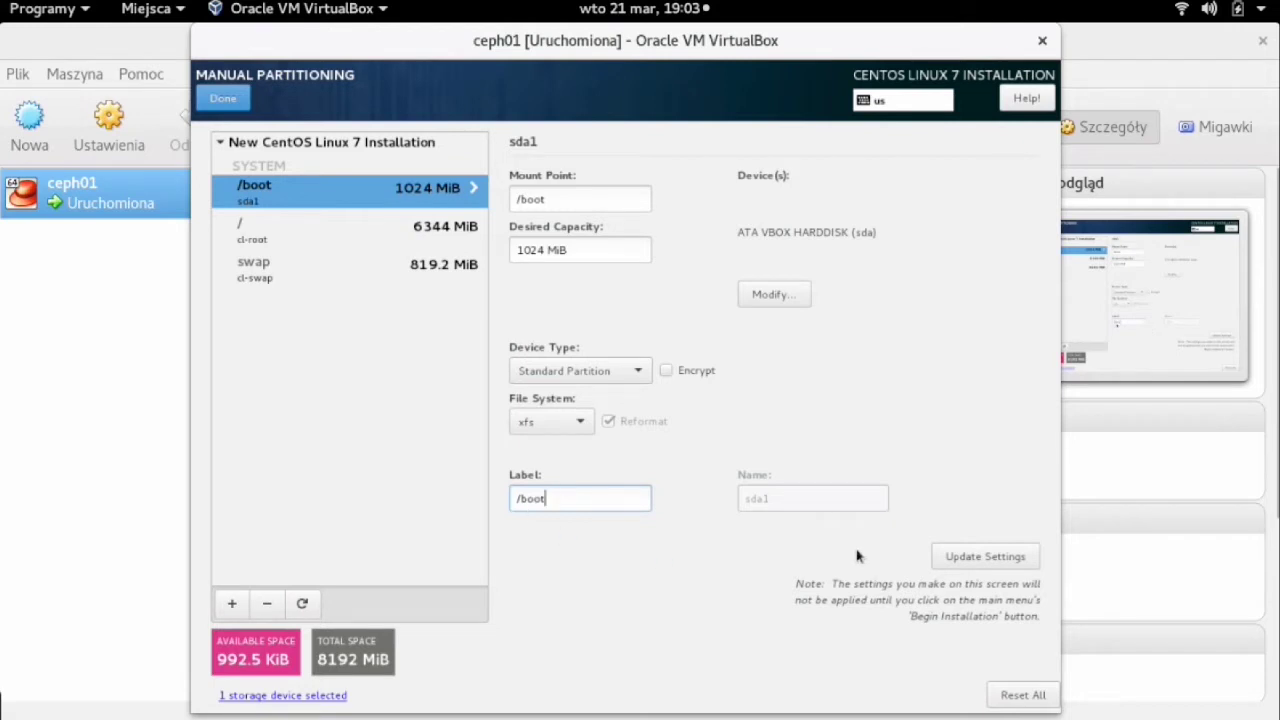
{"action": "left_click", "coordinate": [960, 557]}
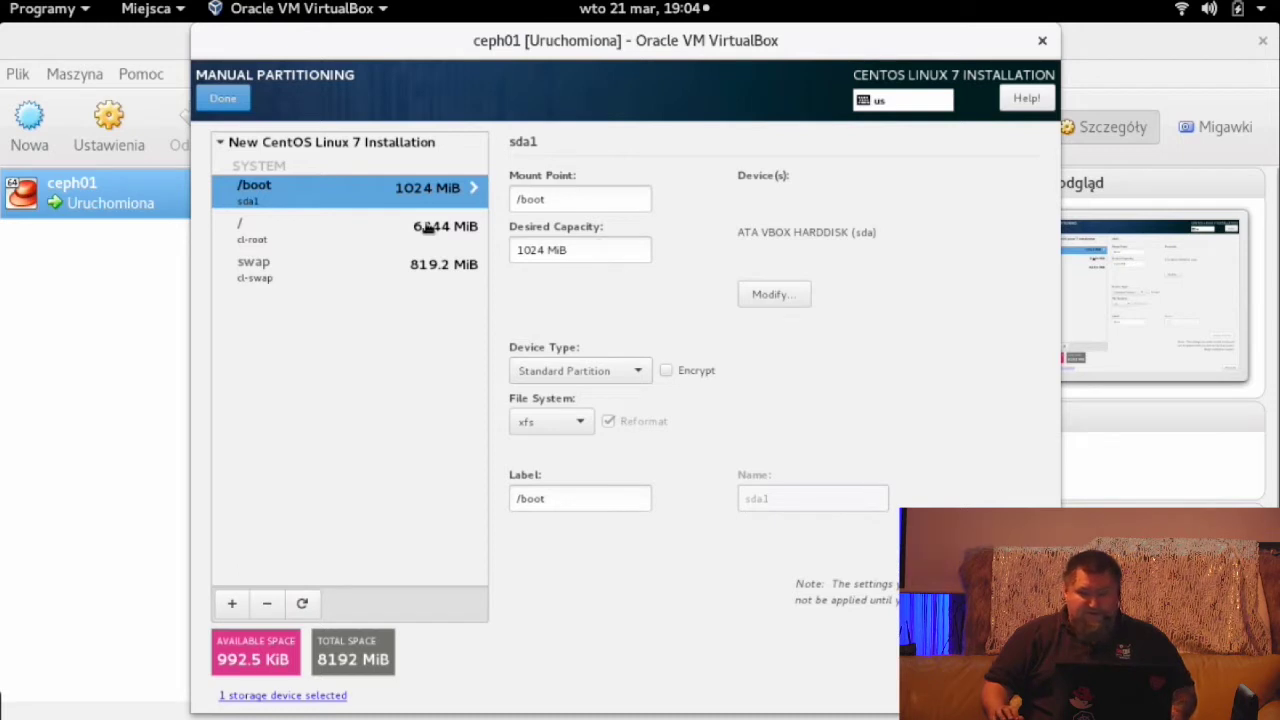
- Resize swap to 512 MiB, then bring up the volume group configuration for /
{"action": "left_click", "coordinate": [357, 270]}
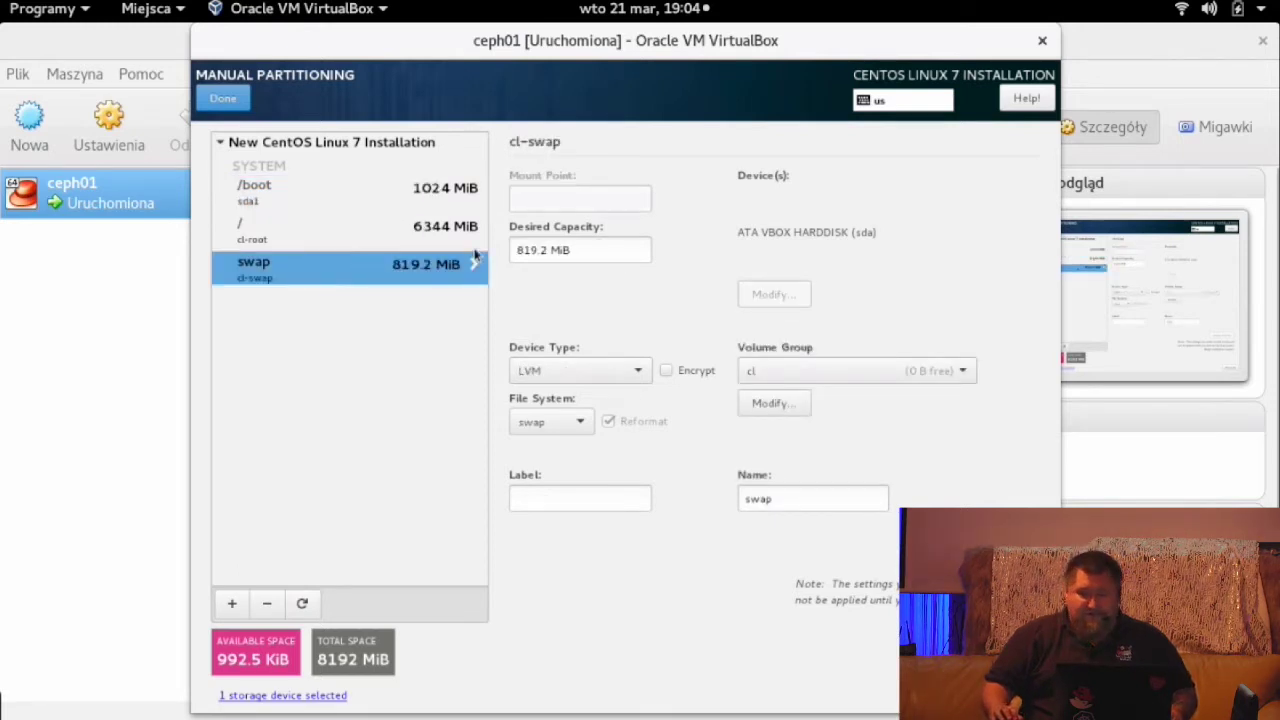
{"action": "left_click_drag", "start_coordinate": [541, 250], "coordinate": [512, 251]}
{"action": "type", "text": "512"}
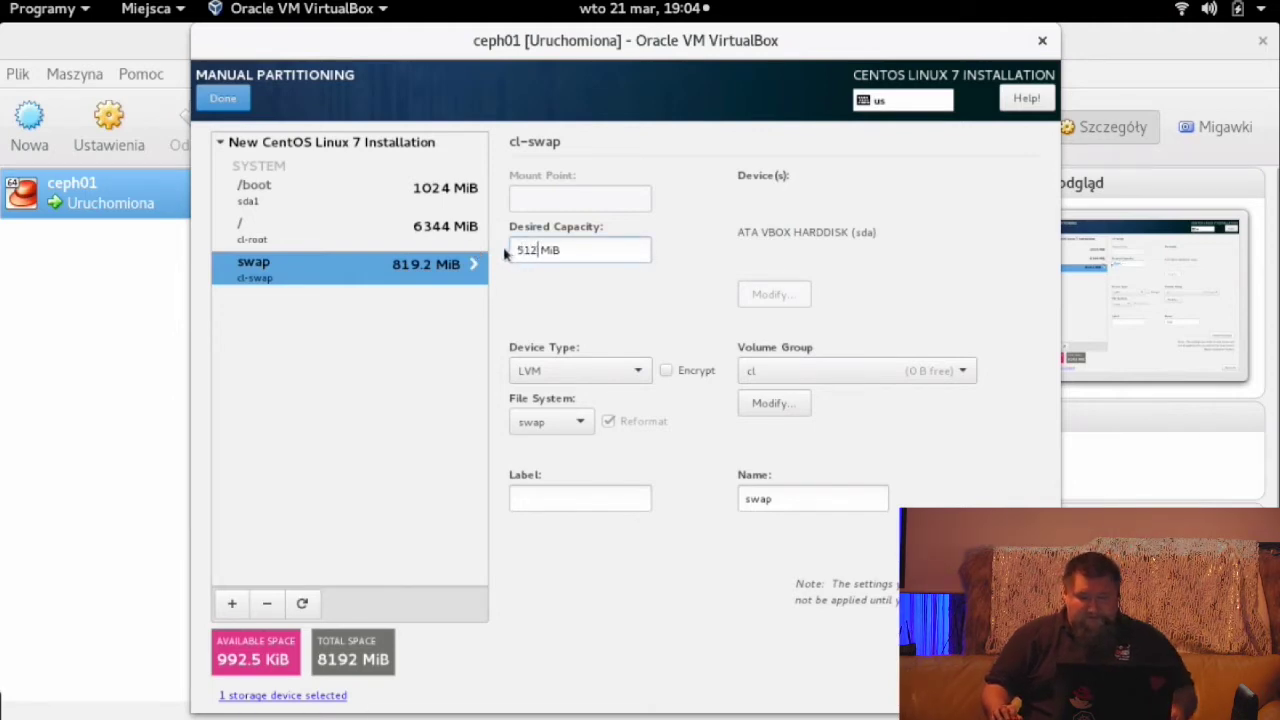
{"action": "left_click", "coordinate": [985, 556]}
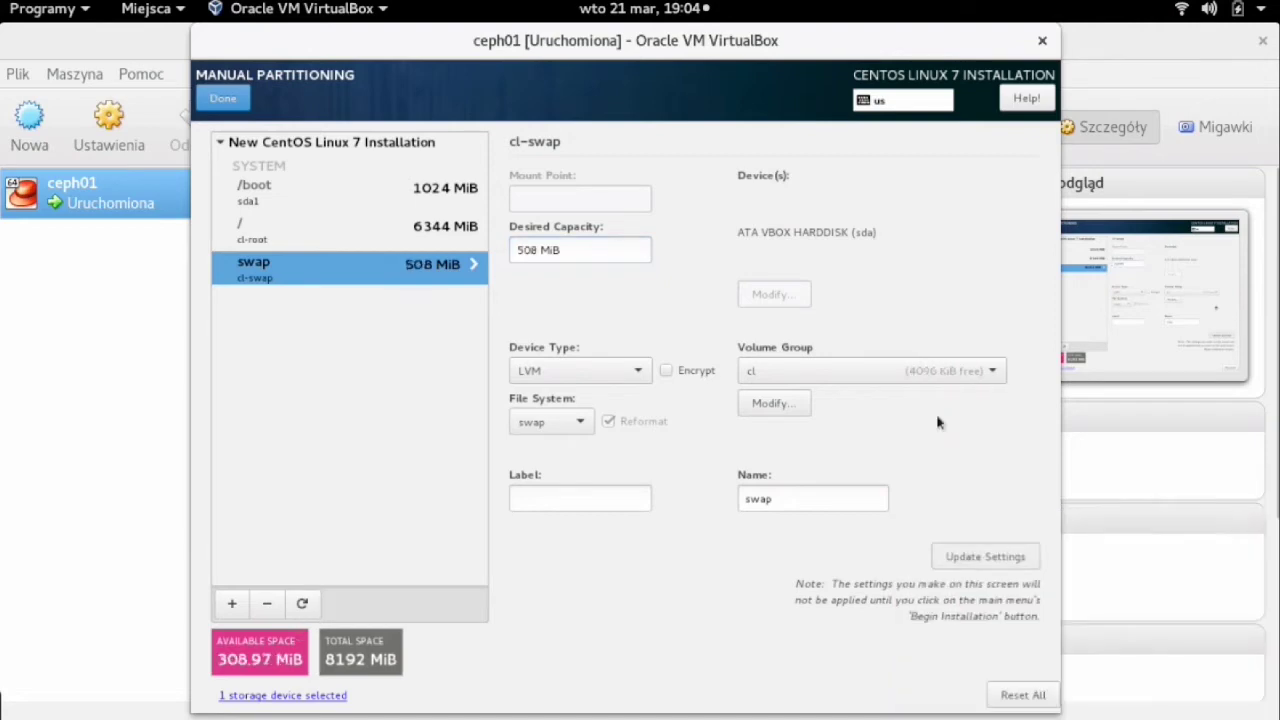
{"action": "left_click", "coordinate": [290, 233]}
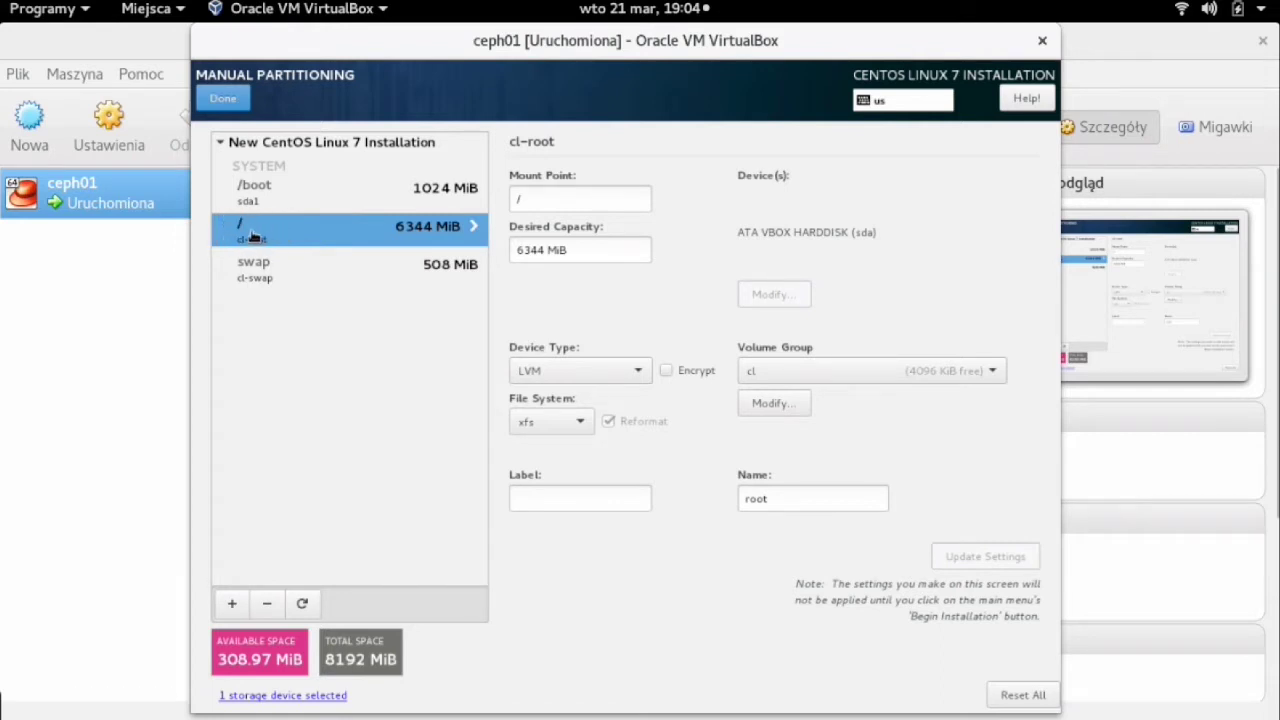
{"action": "left_click", "coordinate": [774, 403]}
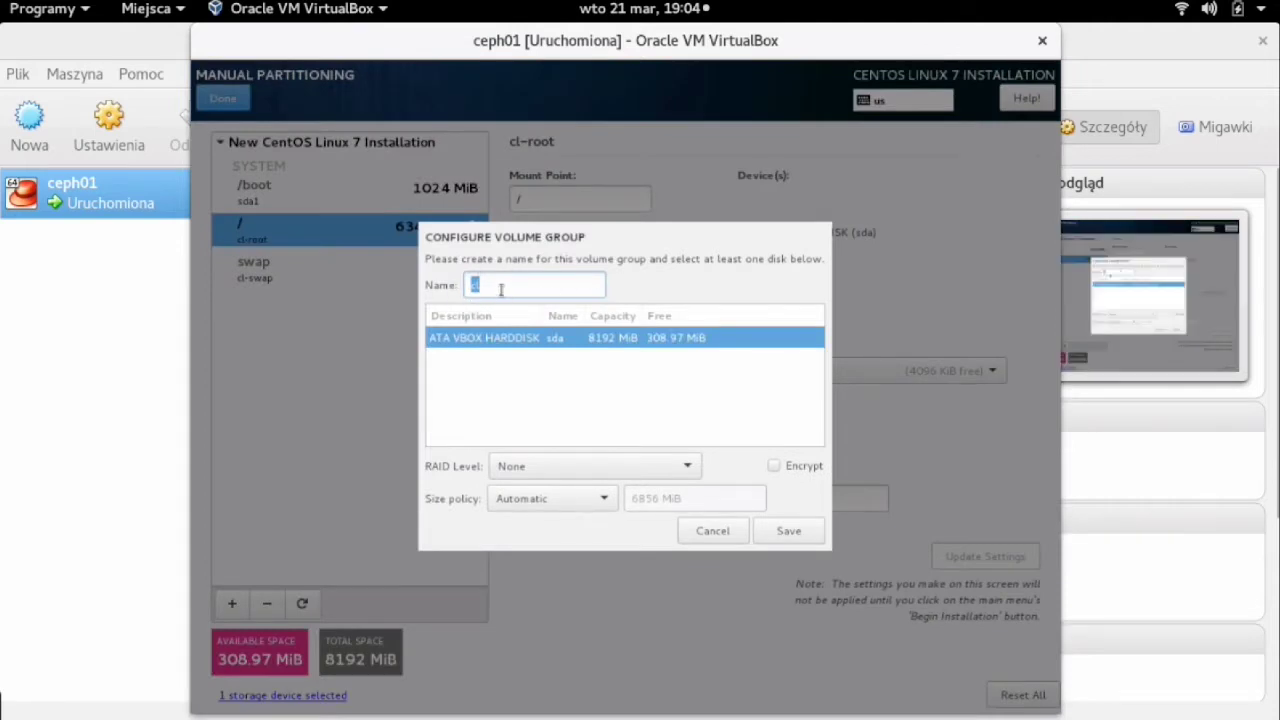
- Rename the volume group to rootvg with 'As large as possible' size policy and finish partitioning
{"action": "type", "text": "ro"}
{"action": "type", "text": "otvg"}
{"action": "left_click", "coordinate": [501, 503]}
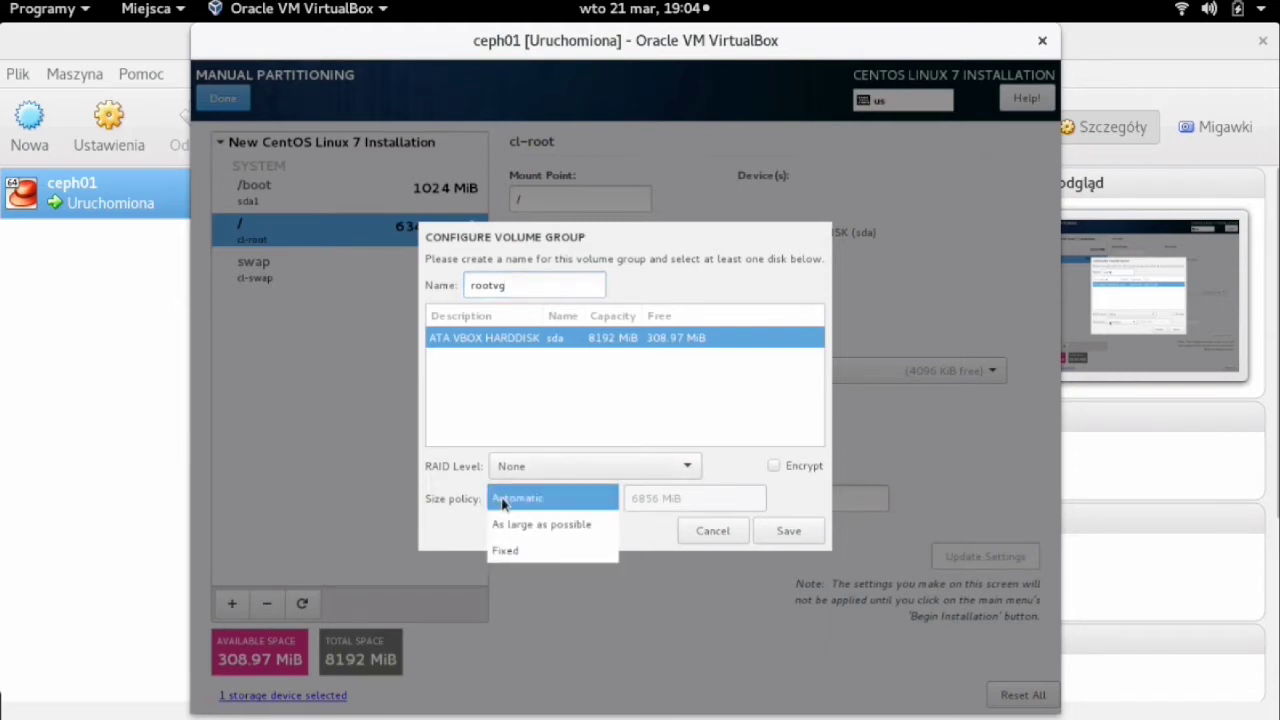
{"action": "left_click", "coordinate": [509, 525]}
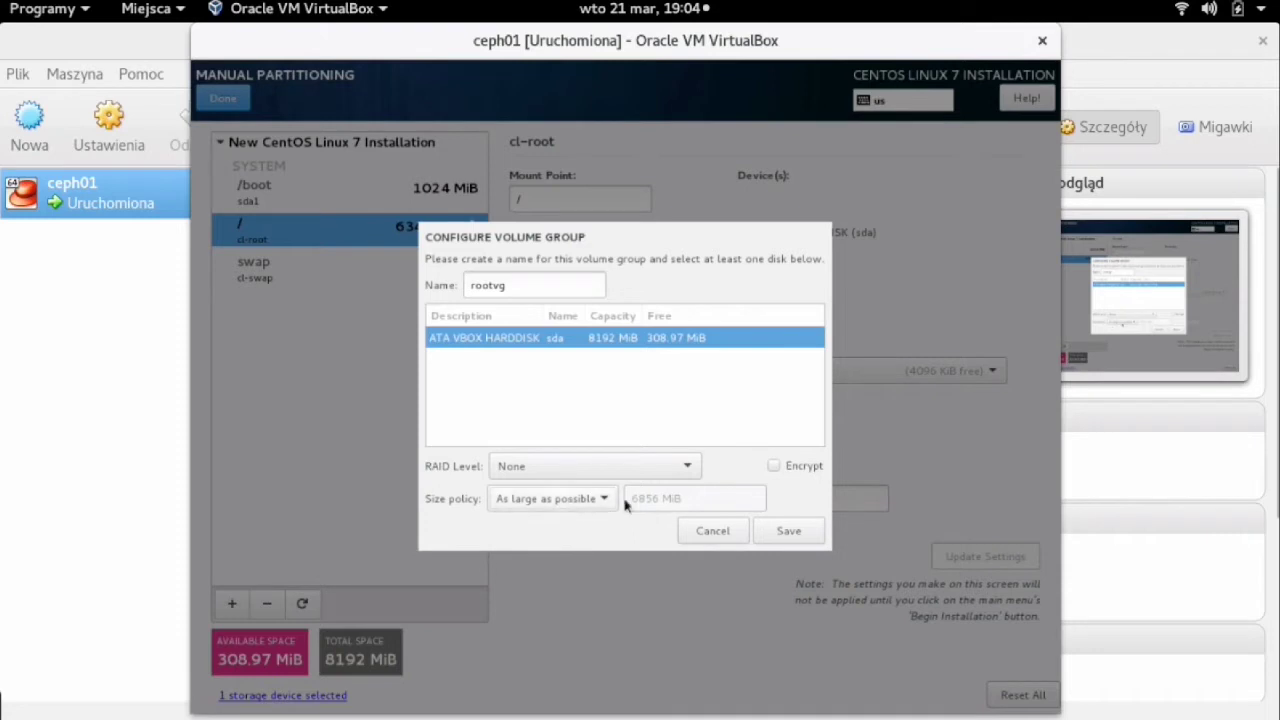
{"action": "left_click", "coordinate": [786, 531]}
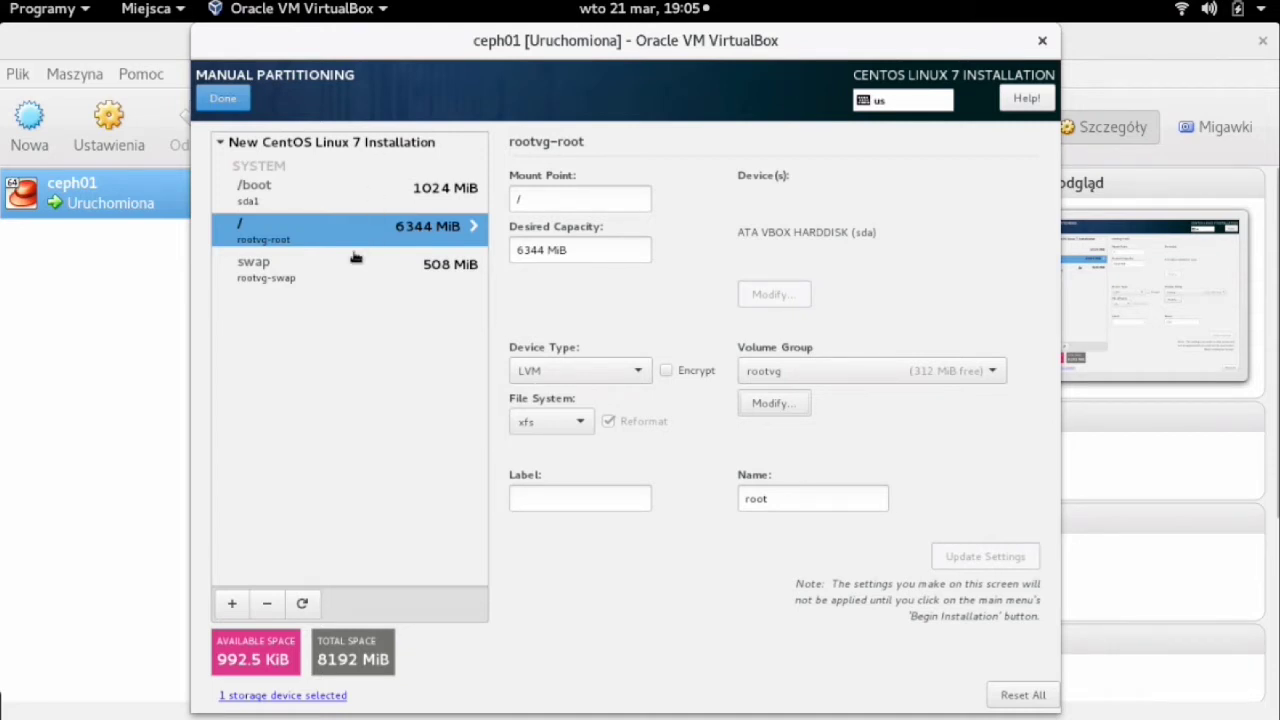
{"action": "left_click", "coordinate": [224, 98]}
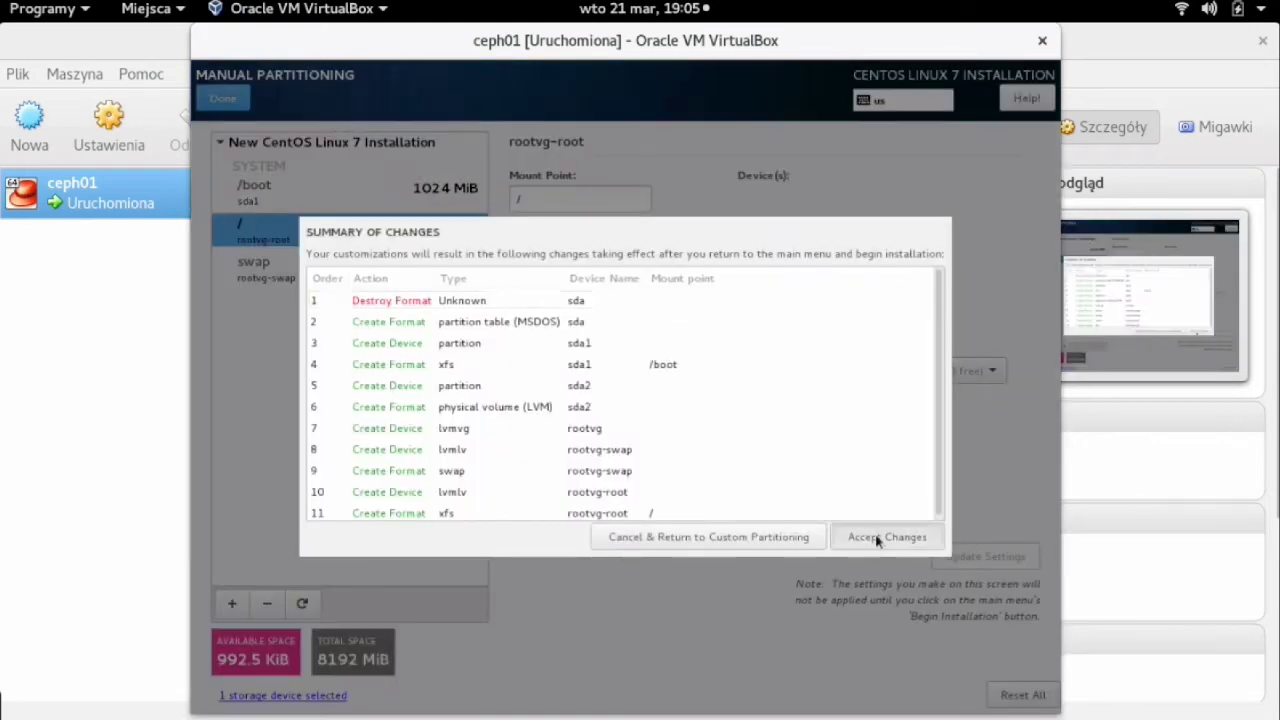
- Accept the partitioning changes and begin the CentOS installation
{"action": "left_click", "coordinate": [878, 540]}
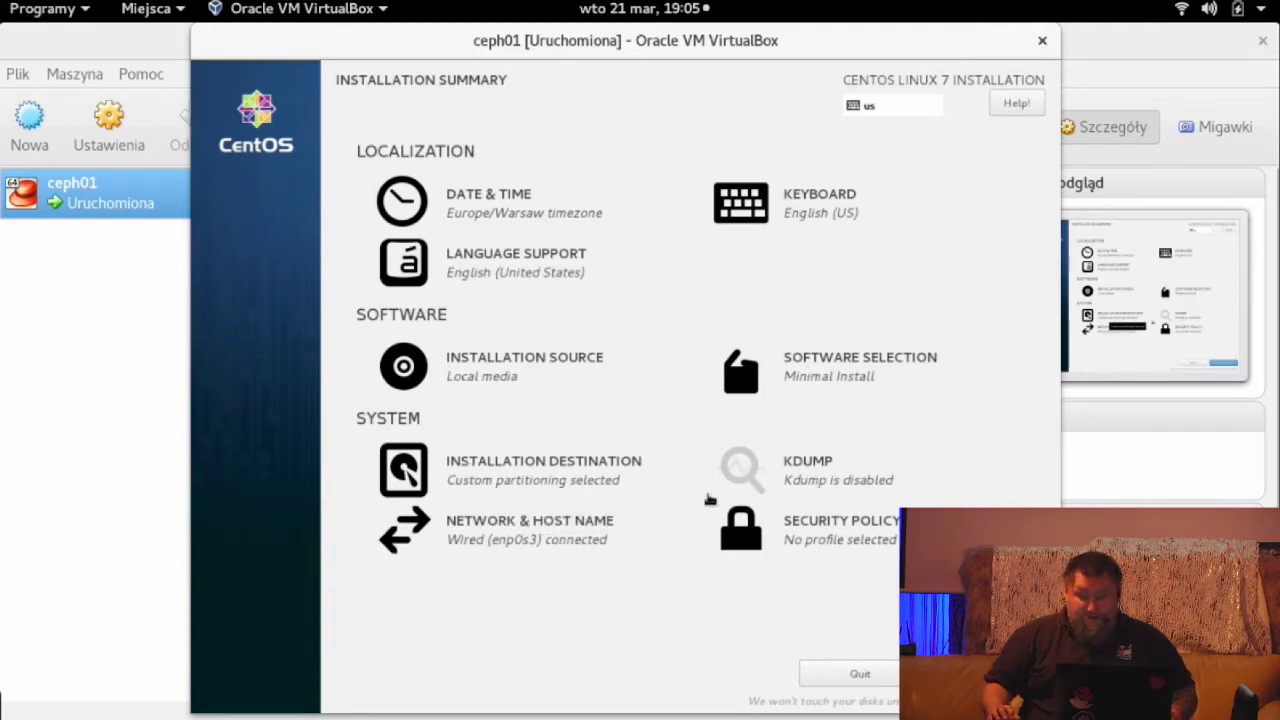
{"action": "left_click", "coordinate": [985, 673]}
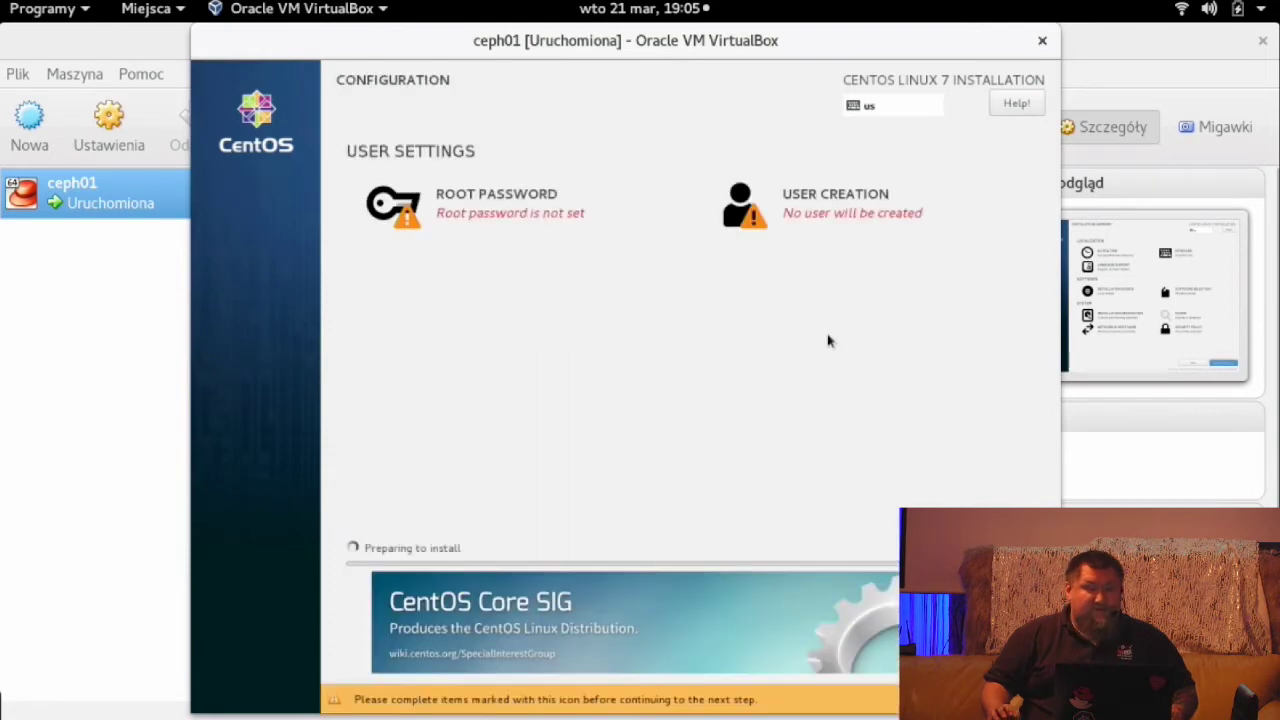
- Set and confirm the root password, accepting it despite the weak-password warning
{"action": "left_click", "coordinate": [452, 207]}
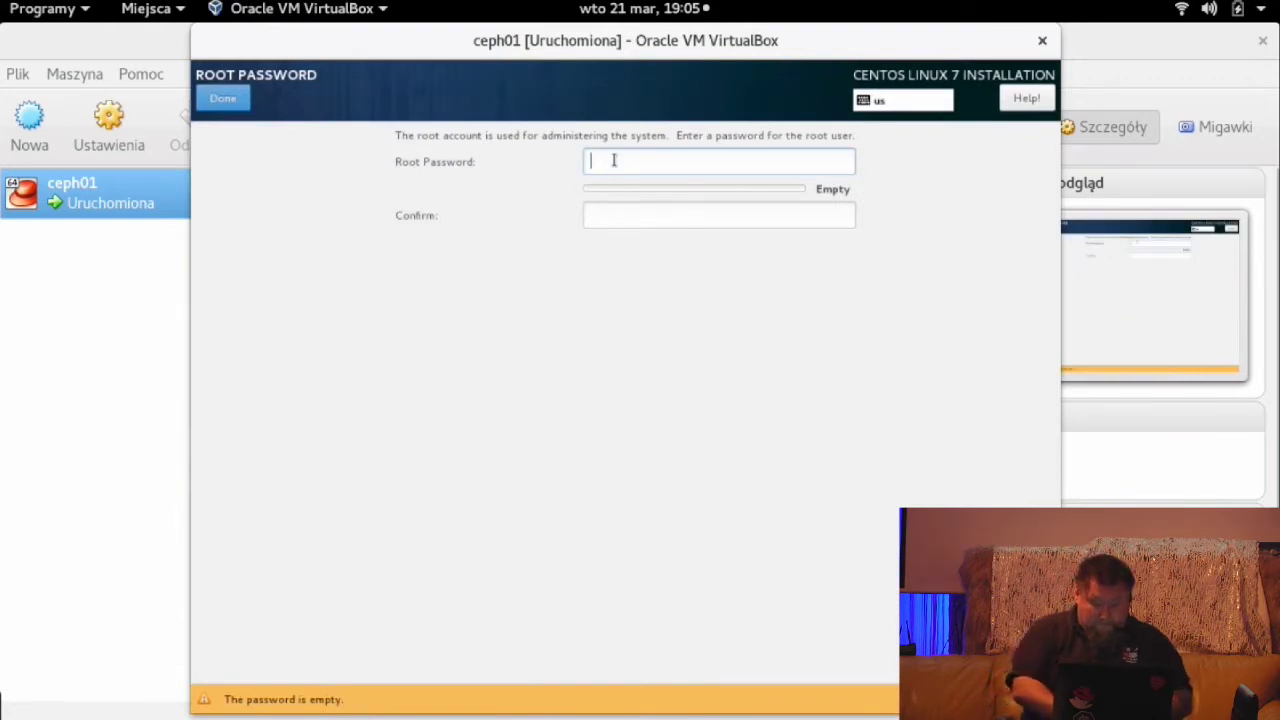
{"action": "type", "text": "admin123"}
{"action": "key", "text": "Tab"}
{"action": "type", "text": "admin123"}
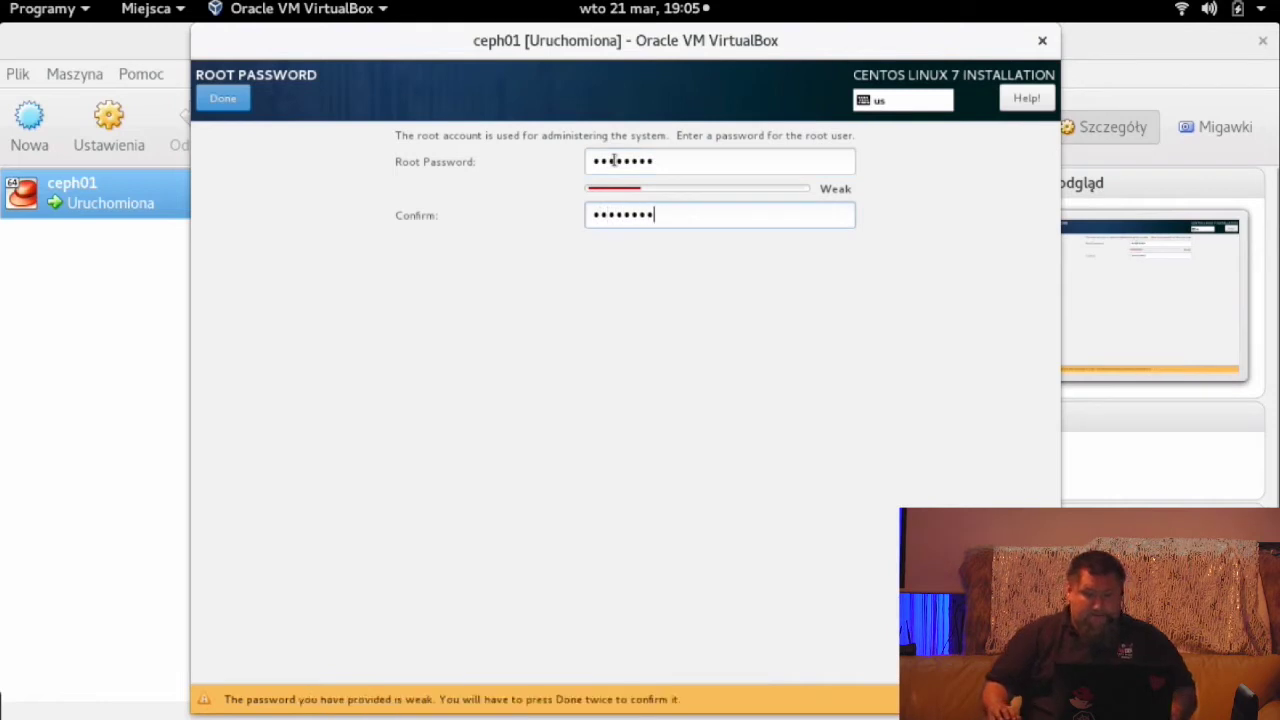
{"action": "left_click", "coordinate": [224, 98]}
{"action": "left_click", "coordinate": [224, 98]}
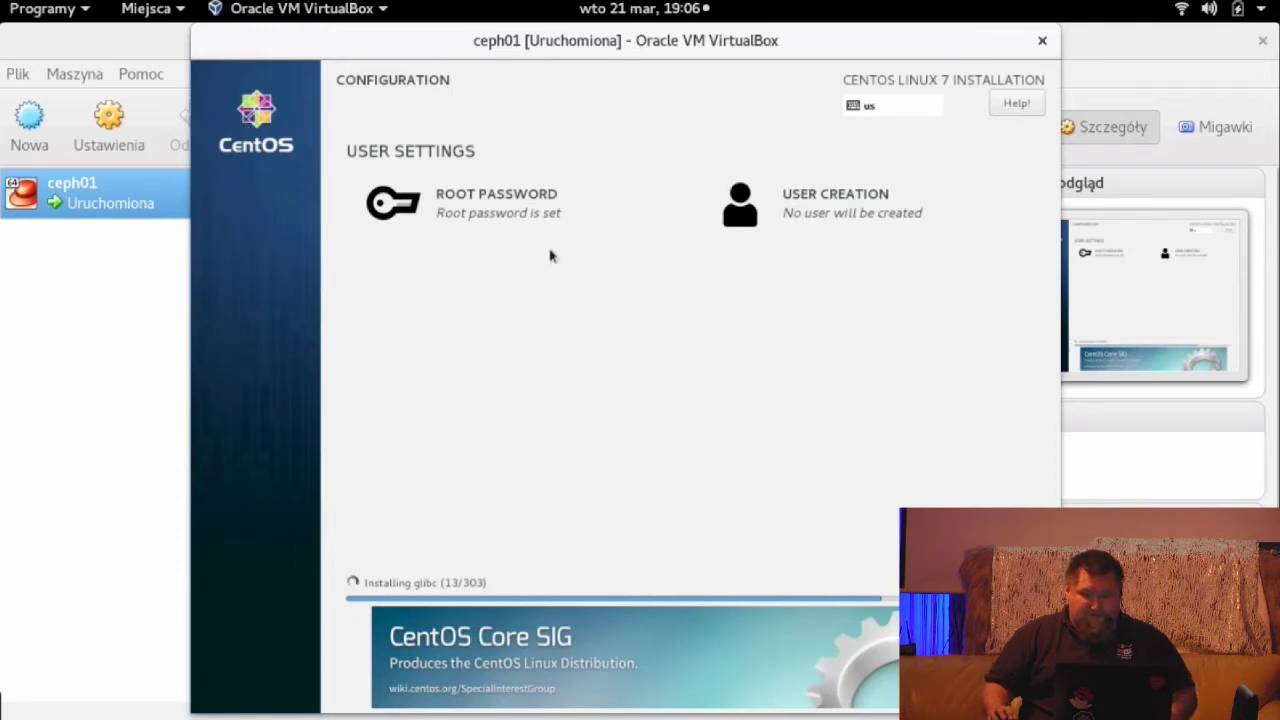
- Create the administrator user 'admin' with a confirmed password, accepting the weak-password warning
{"action": "left_click", "coordinate": [831, 203]}
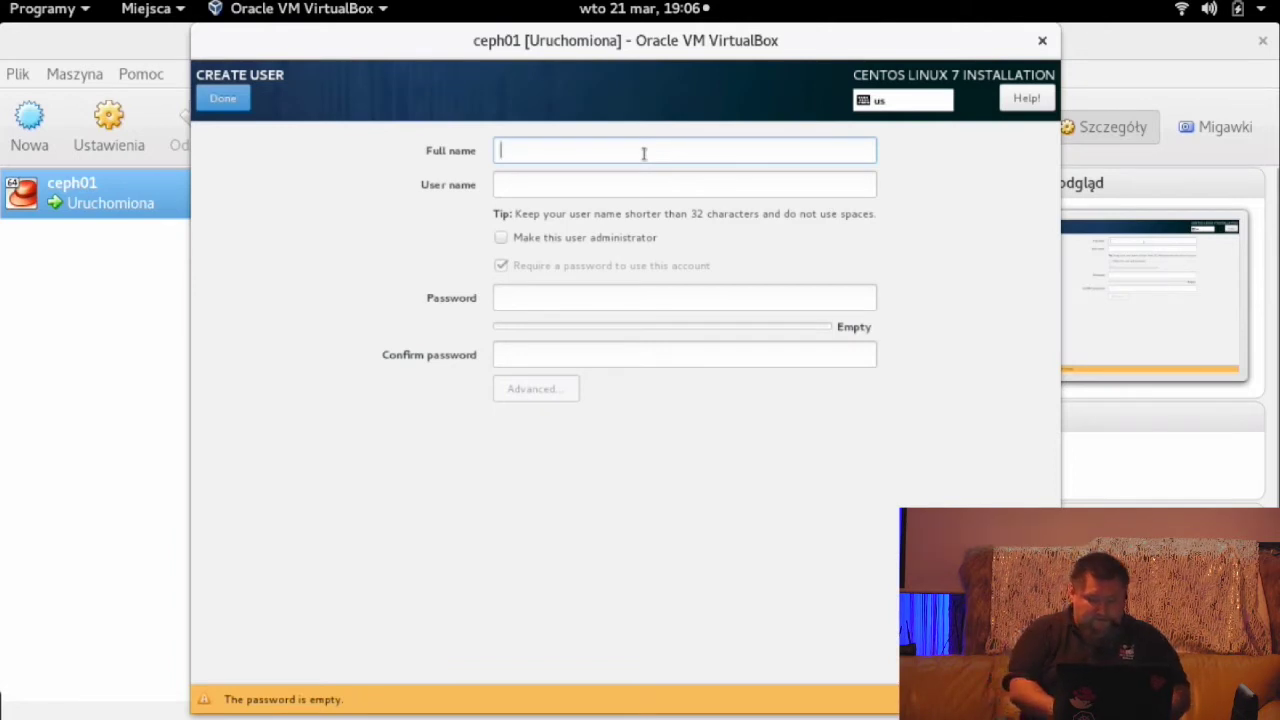
{"action": "type", "text": "admin"}
{"action": "key", "text": "Tab"}
{"action": "left_click", "coordinate": [562, 244]}
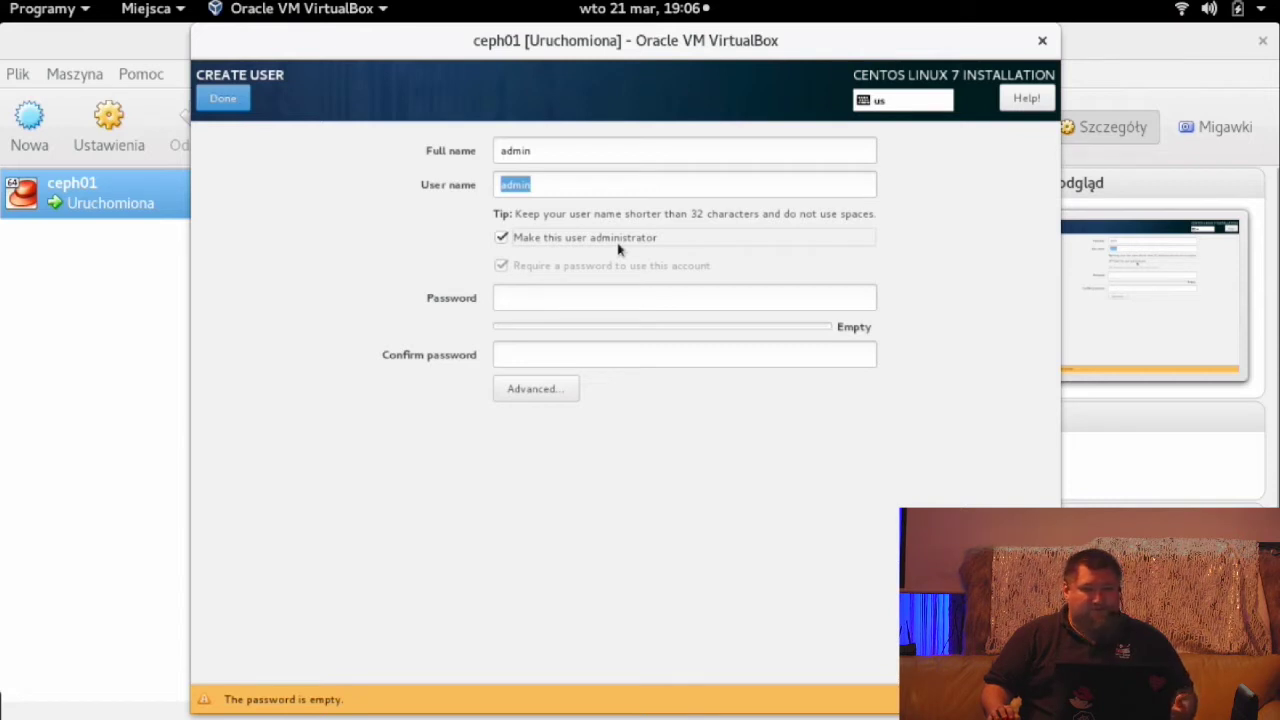
{"action": "left_click", "coordinate": [575, 296]}
{"action": "type", "text": "*********"}
{"action": "key", "text": "Tab"}
{"action": "type", "text": "*********"}
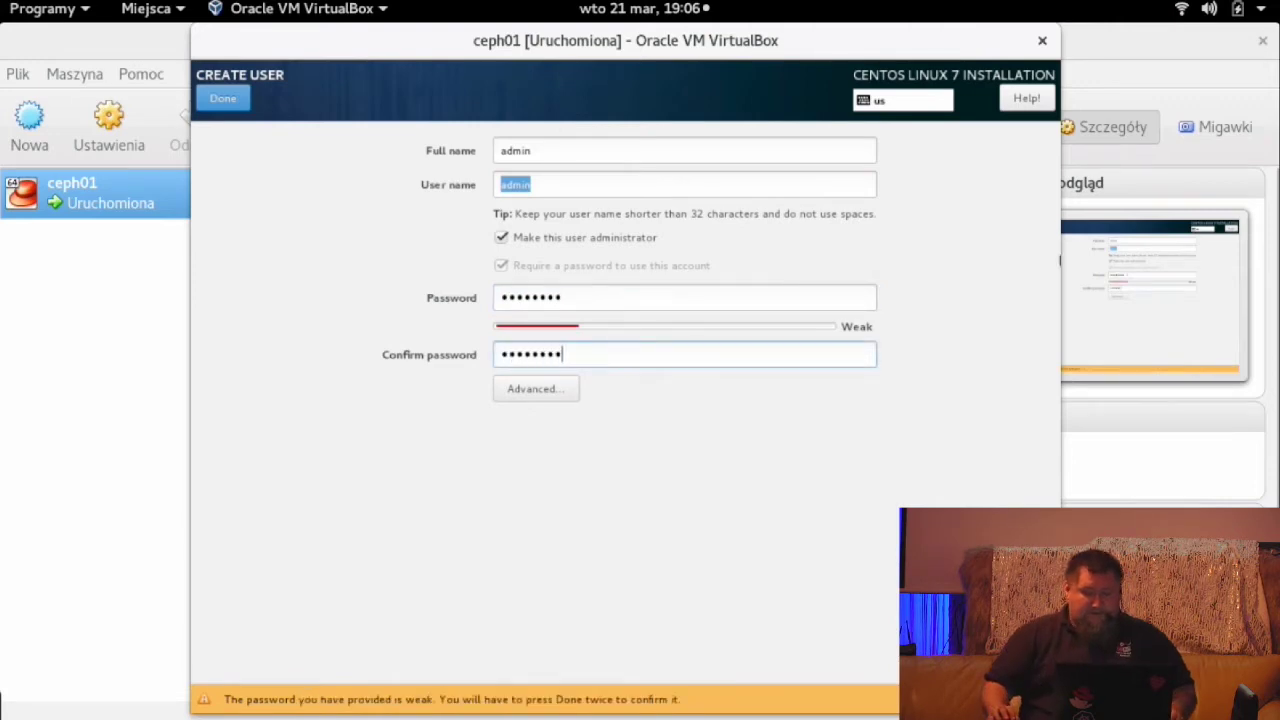
{"action": "left_click", "coordinate": [208, 99]}
{"action": "left_click", "coordinate": [209, 100]}
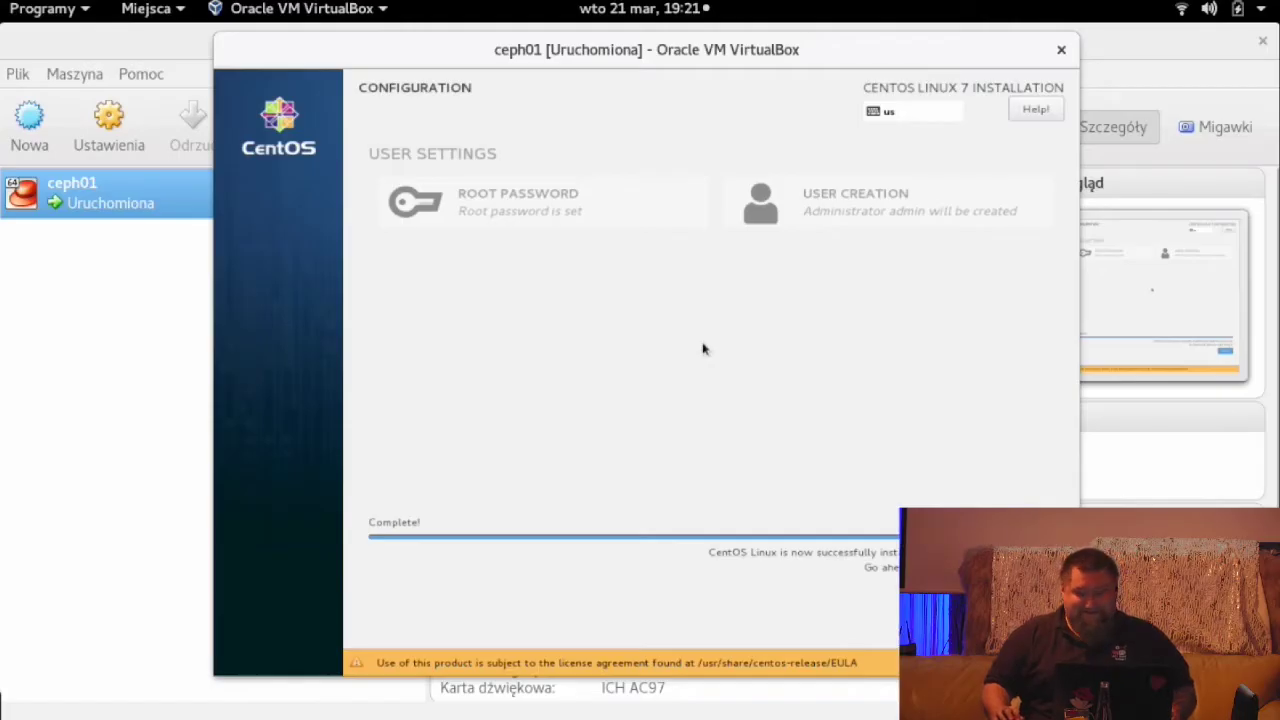
- Reboot ceph01 from the finished installer and boot the default GRUB entry
{"action": "key", "text": "alt+Tab"}
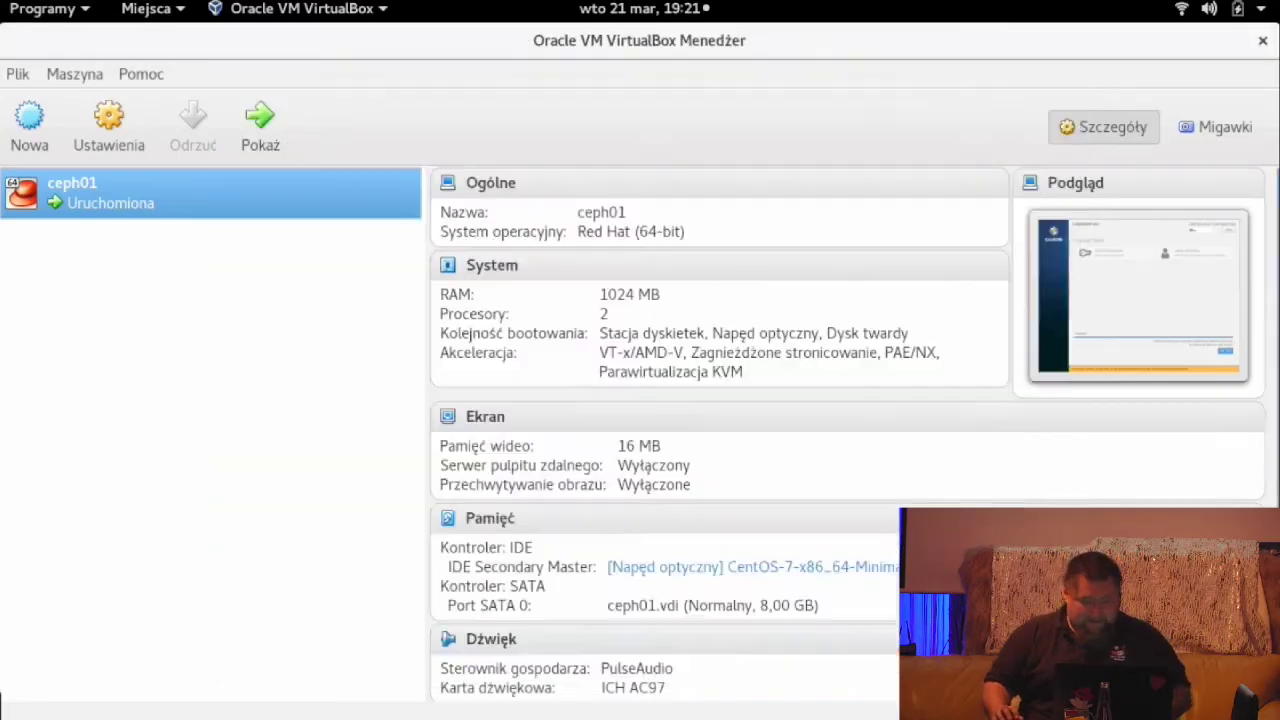
{"action": "key", "text": "alt+Tab"}
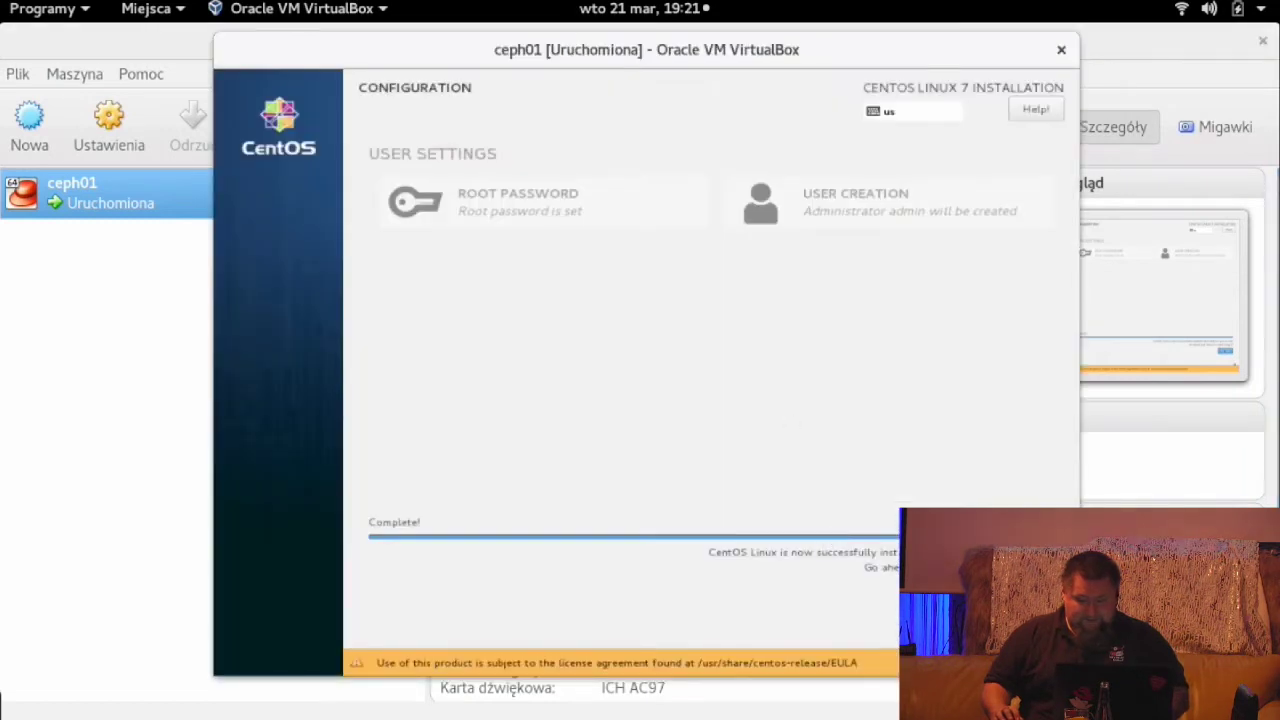
{"action": "left_click", "coordinate": [1030, 590]}
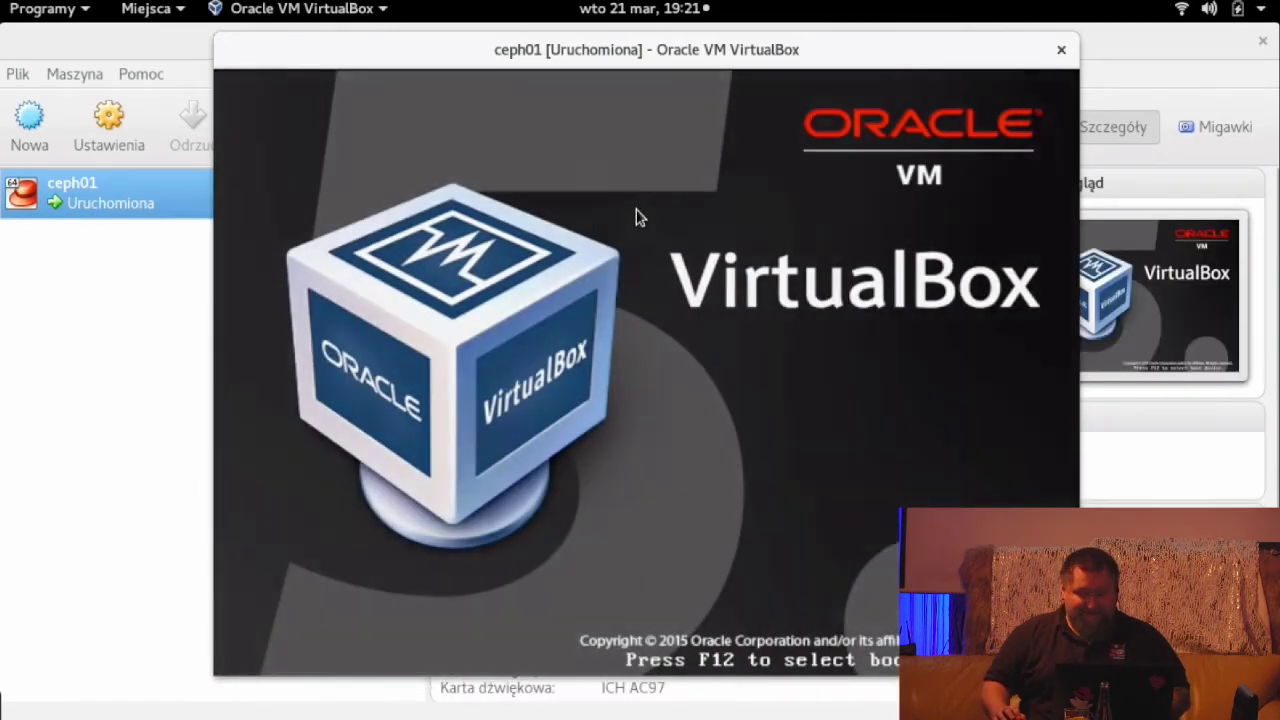
{"action": "key", "text": "Return"}
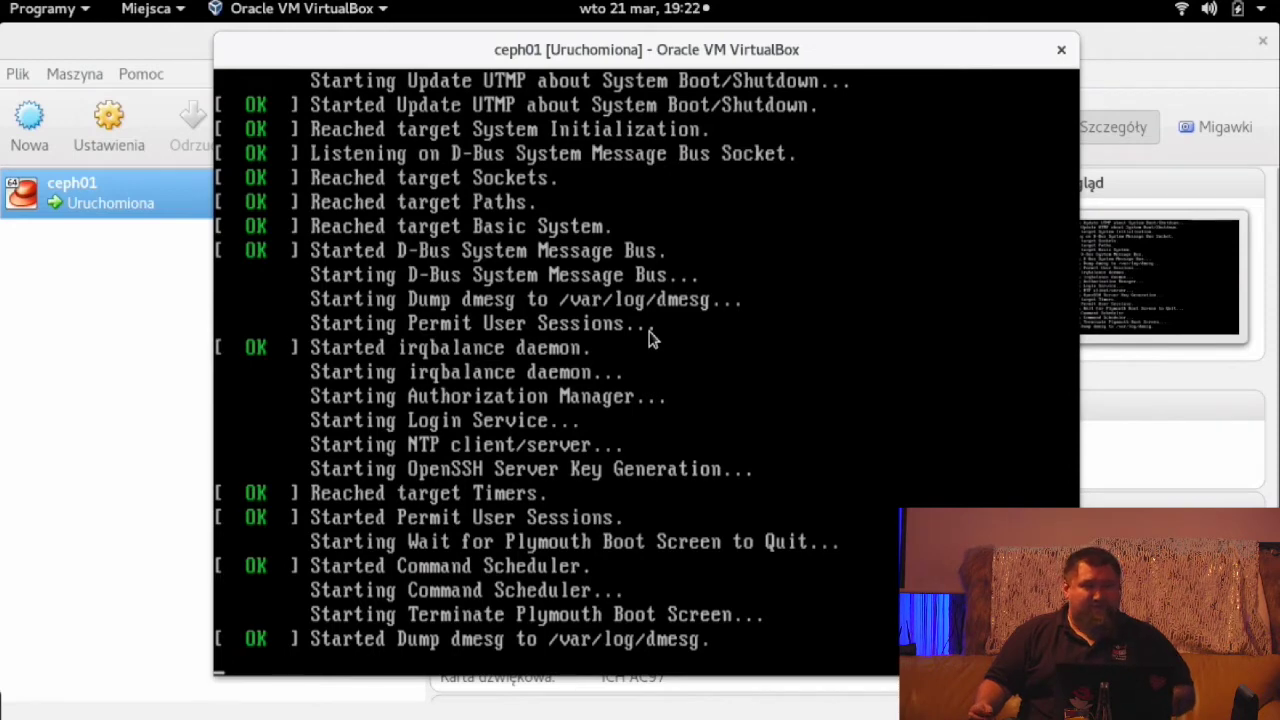
- Log in to the ceph01 console as root
{"action": "type", "text": "root"}
{"action": "key", "text": "Return"}
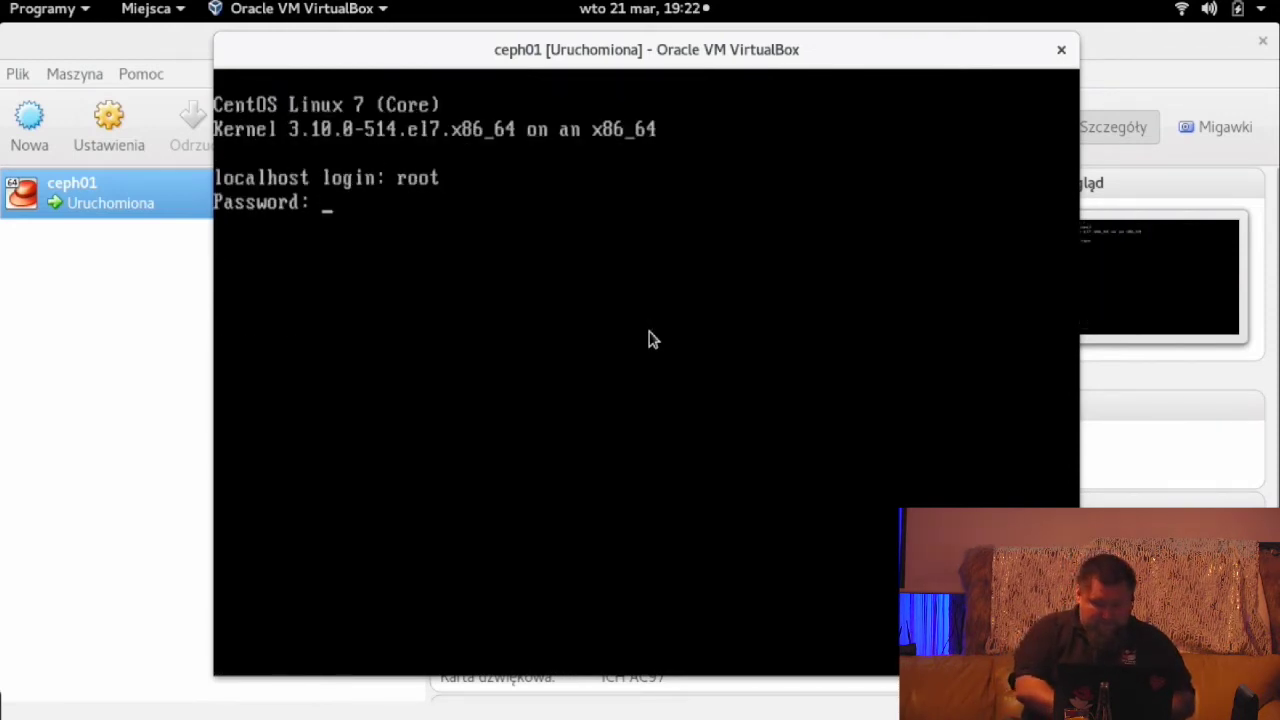
{"action": "key", "text": "Return"}
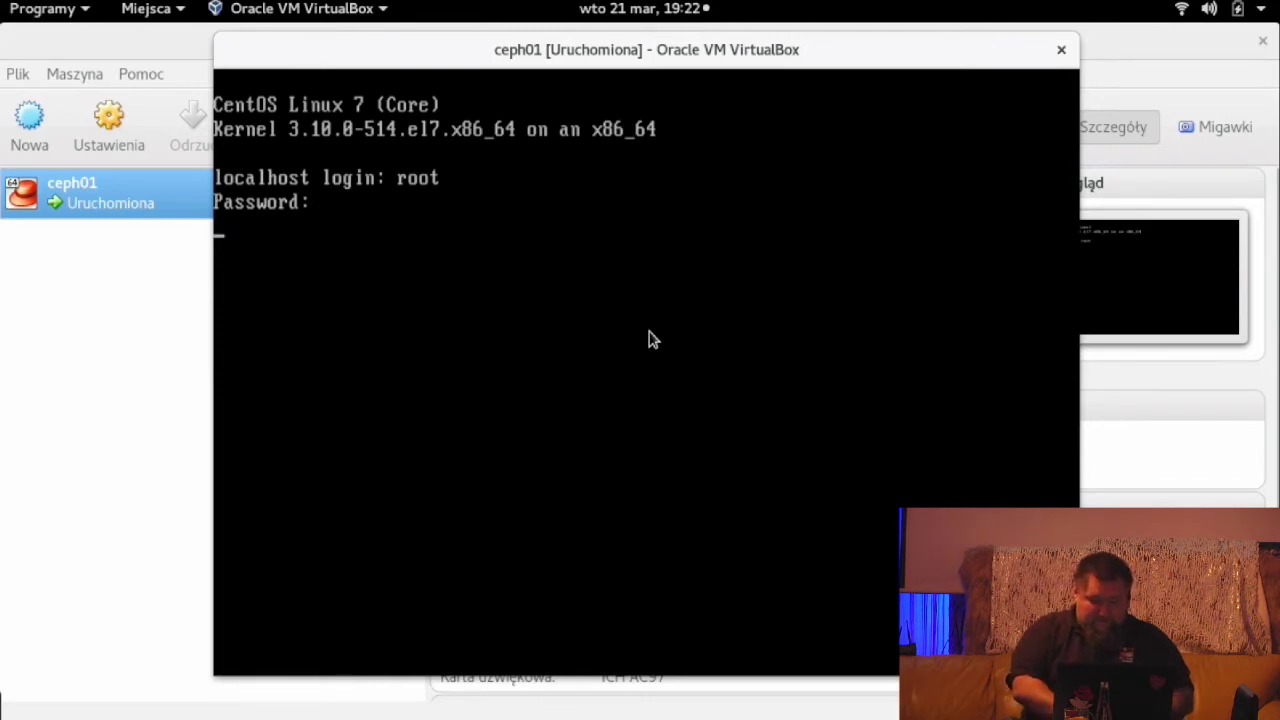
- Ping 8.8.8.8 briefly to test connectivity, then check memory with free
{"action": "type", "text": "ping 8.8.8.8"}
{"action": "key", "text": "Return"}
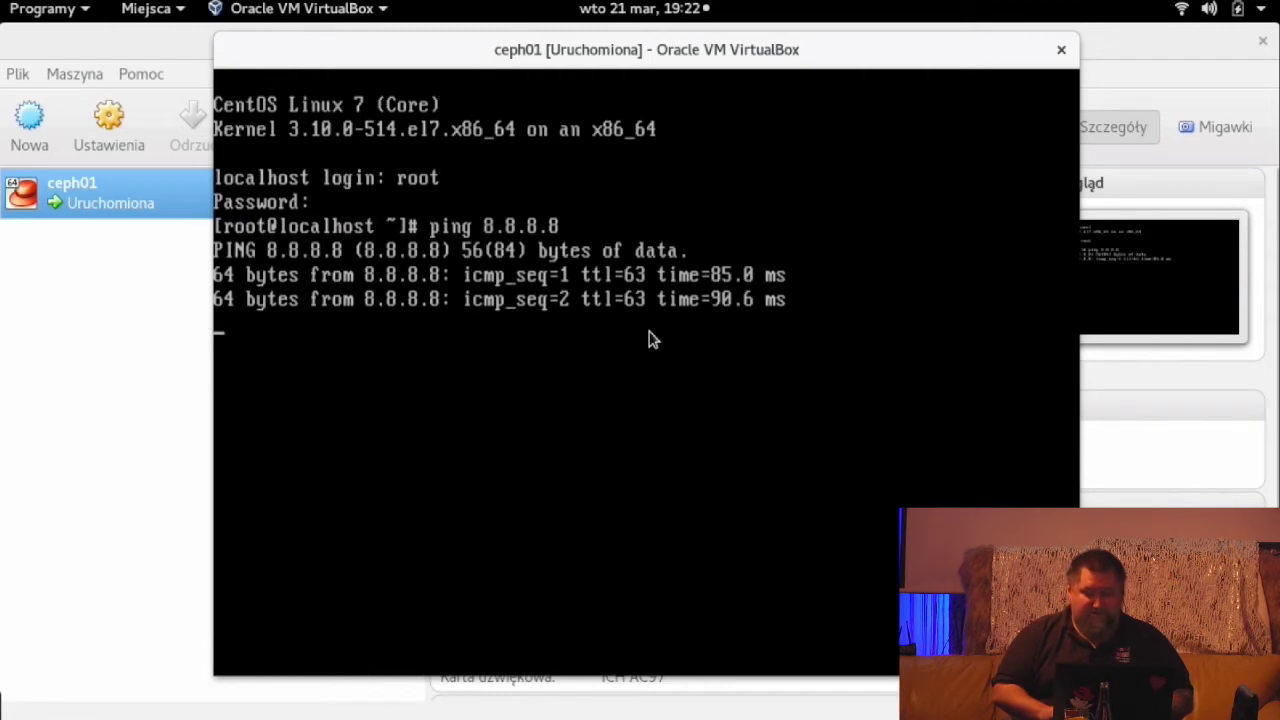
{"action": "key", "text": "ctrl+c"}
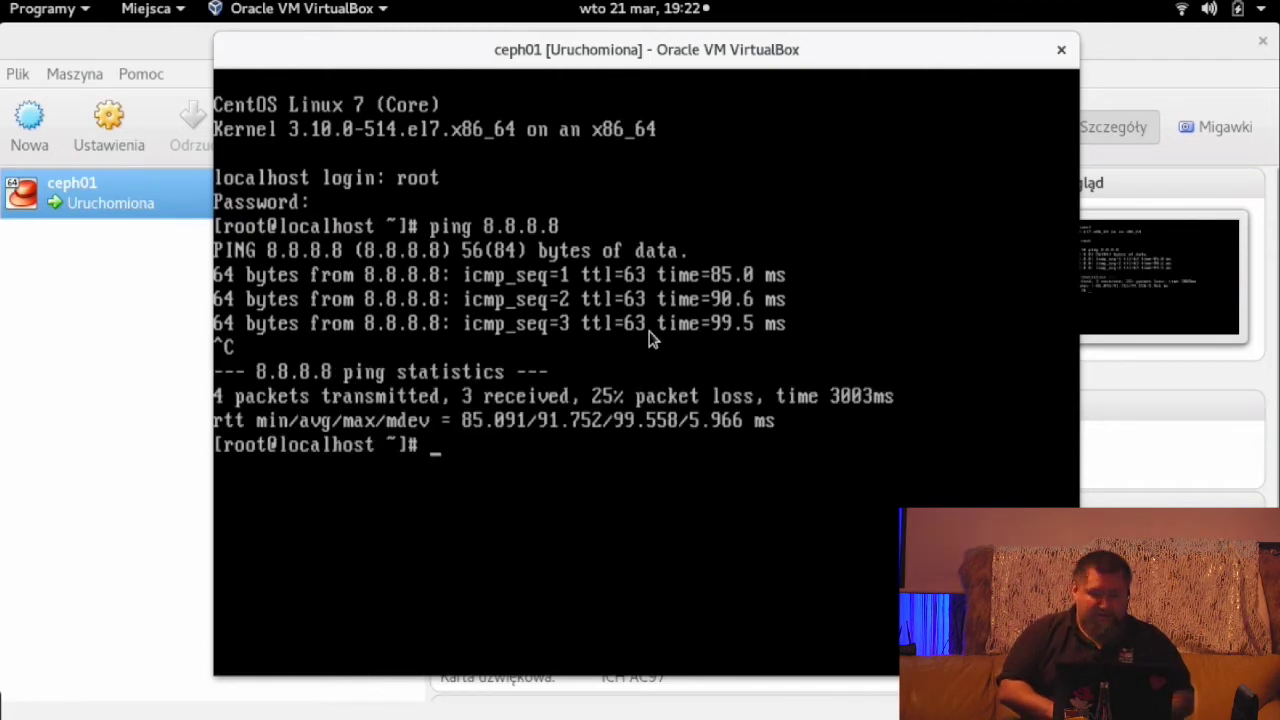
{"action": "type", "text": "free"}
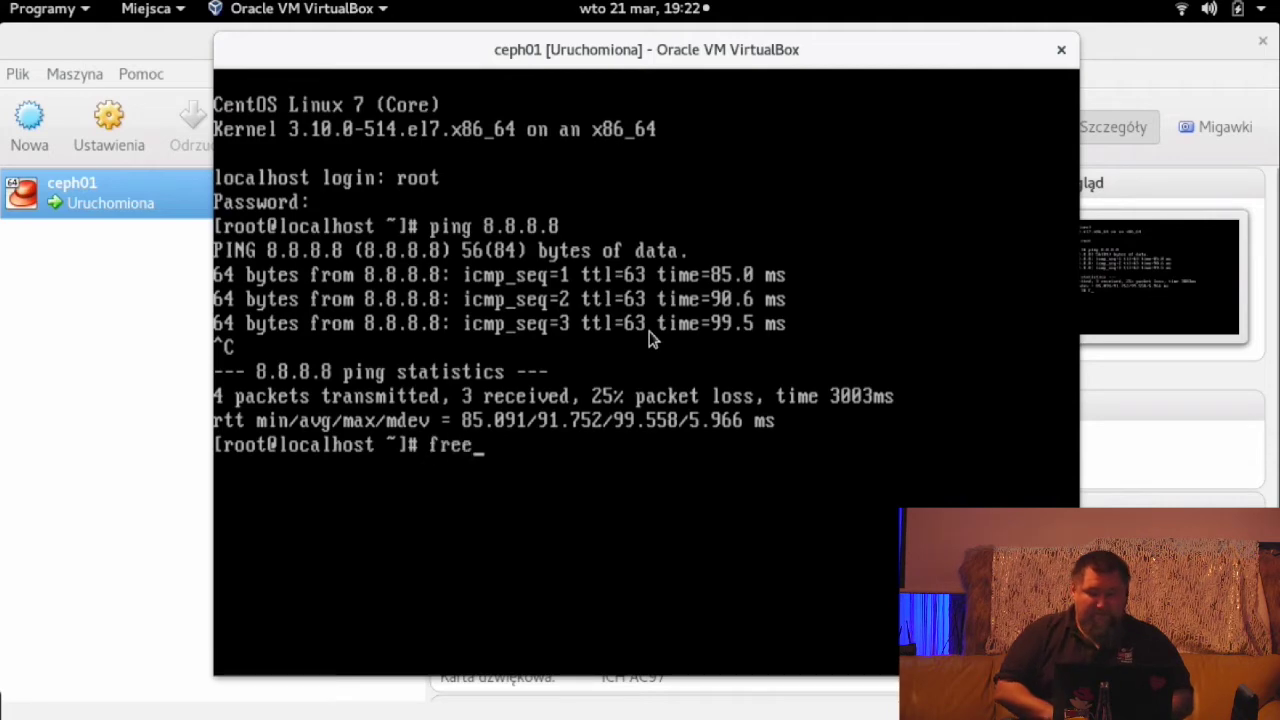
{"action": "key", "text": "Return"}
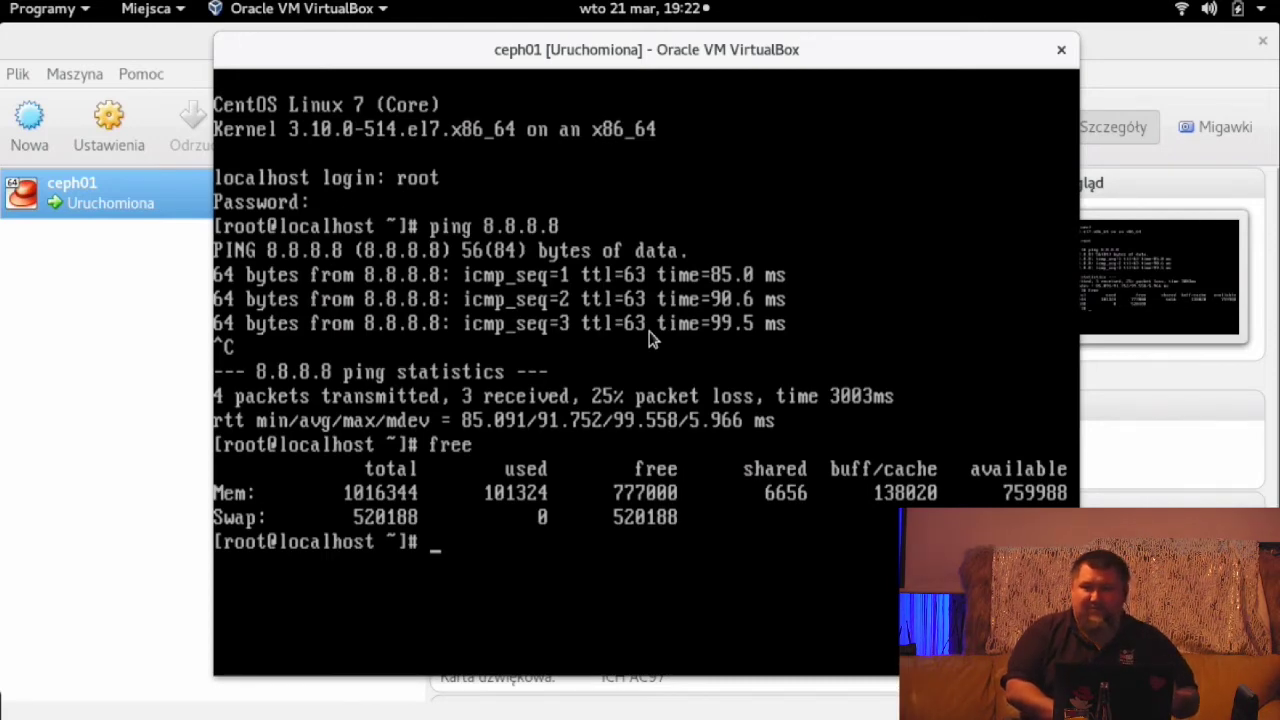
- List ceph01's block devices with lsblk, then shut the VM down with poweroff
{"action": "type", "text": "lsblk"}
{"action": "key", "text": "ctrl+l"}
{"action": "key", "text": "Return"}
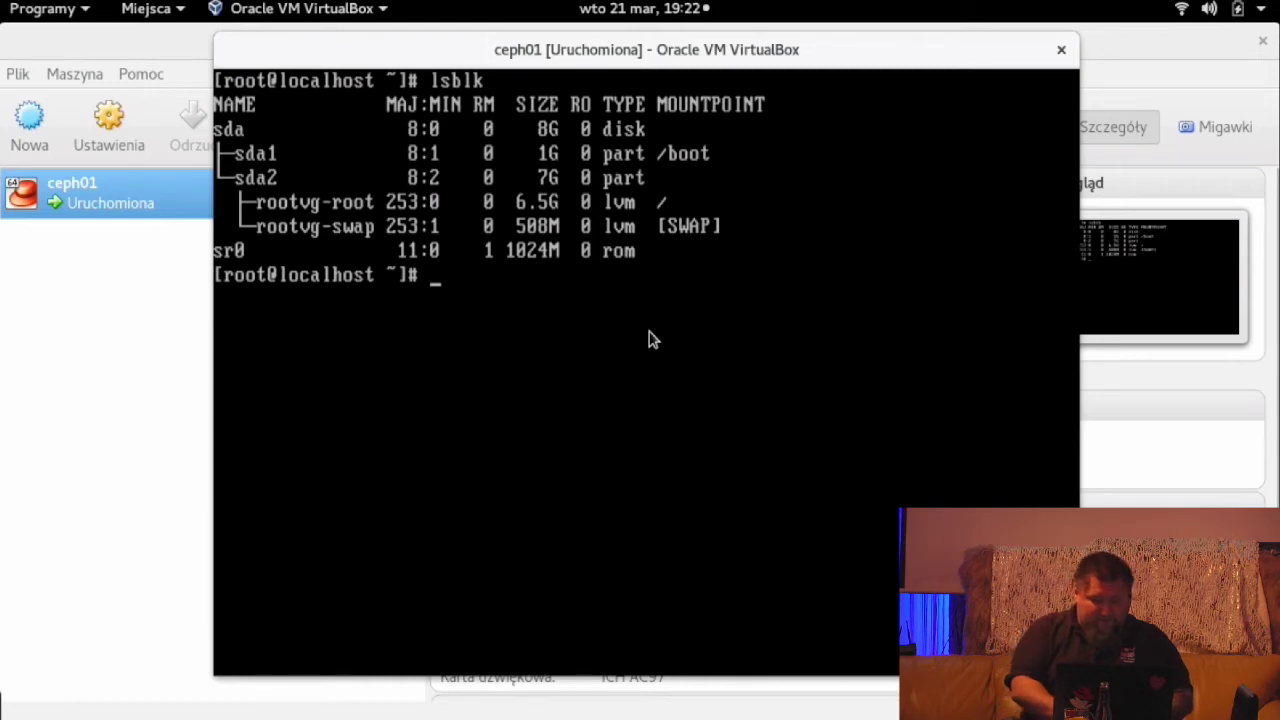
{"action": "type", "text": "poweroff"}
{"action": "key", "text": "Return"}
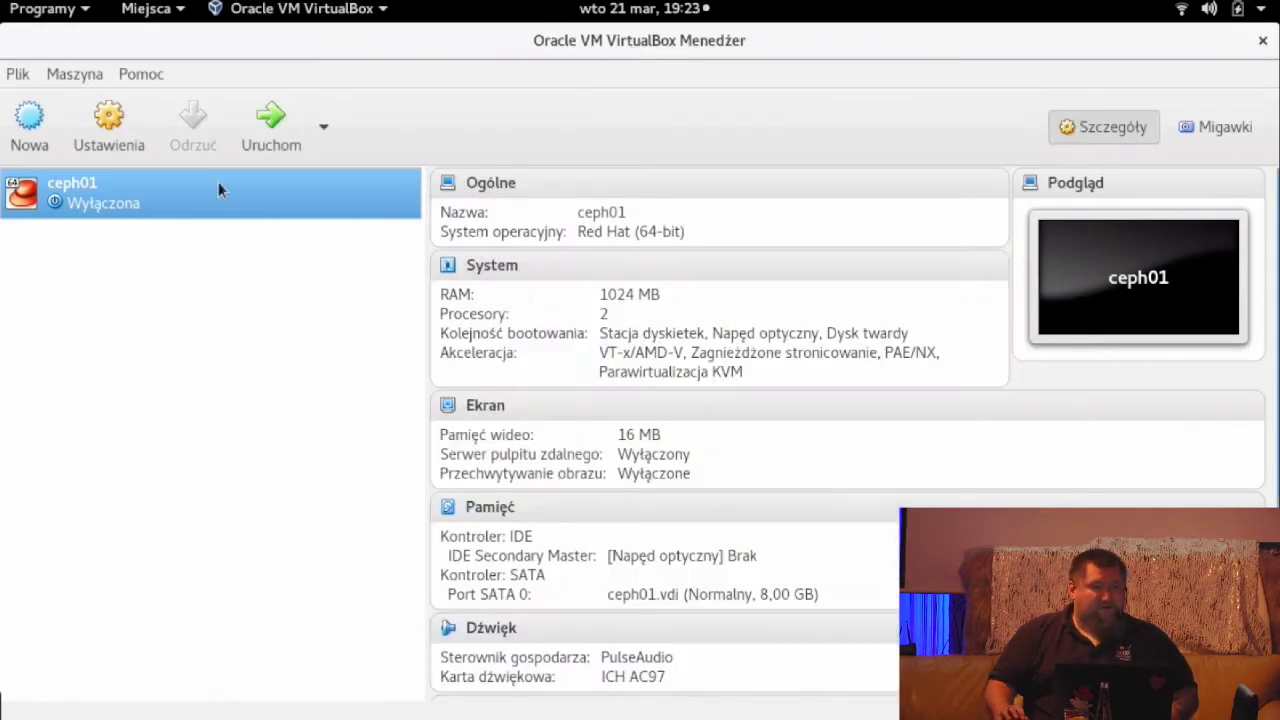
- Clone ceph01 as 'ceph02' with Zainicjuj ponownie adresy MAC ticked
{"action": "right_click", "coordinate": [78, 195]}
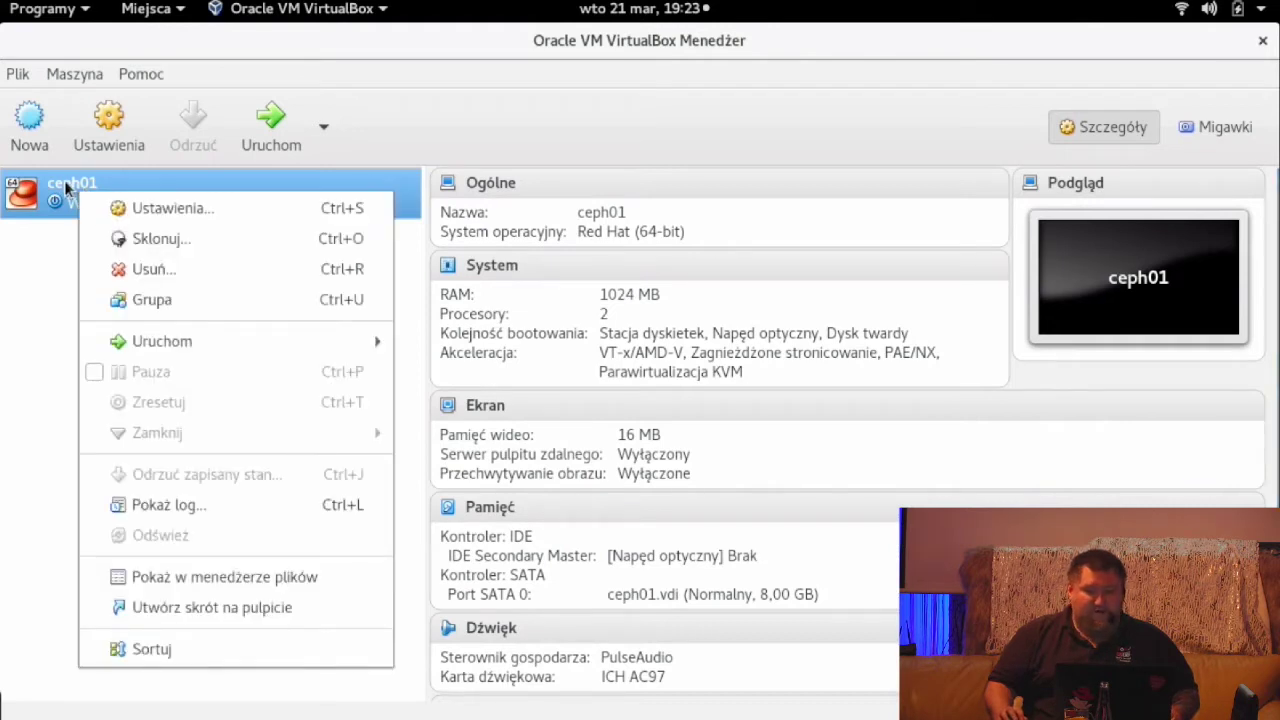
{"action": "left_click", "coordinate": [114, 240]}
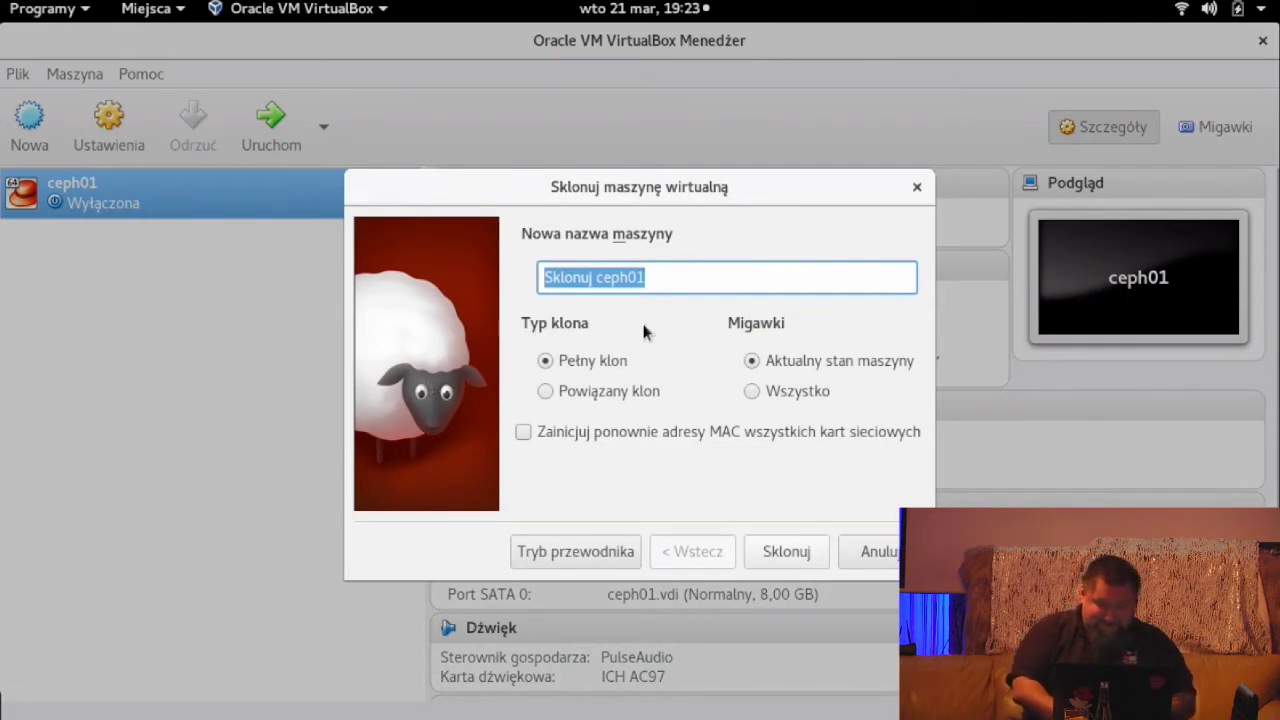
{"action": "type", "text": "ceph02"}
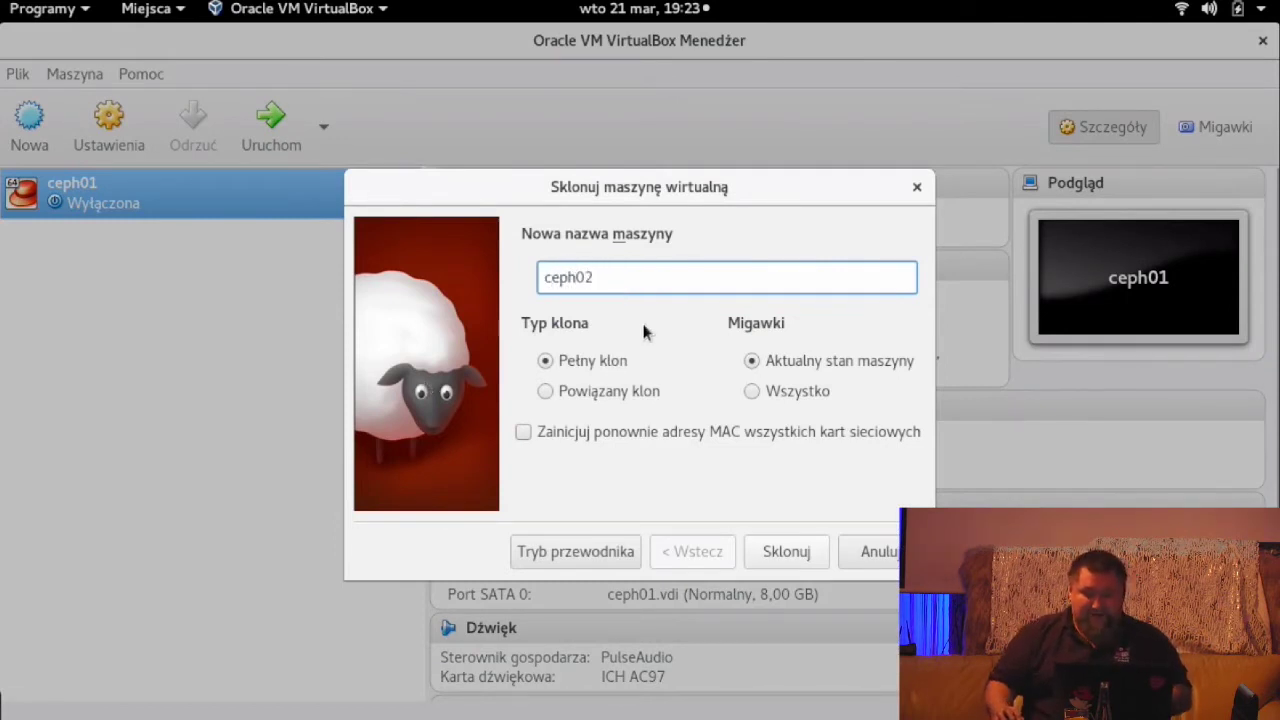
{"action": "left_click", "coordinate": [523, 432]}
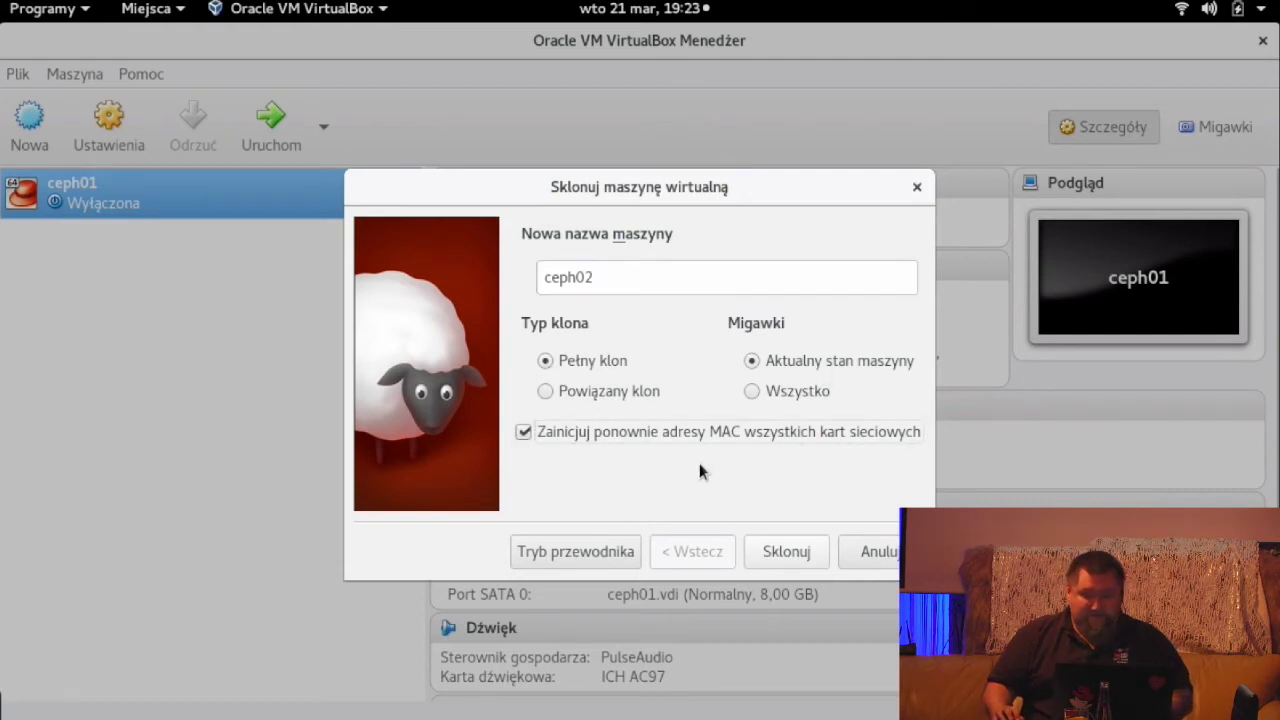
{"action": "left_click", "coordinate": [780, 553]}
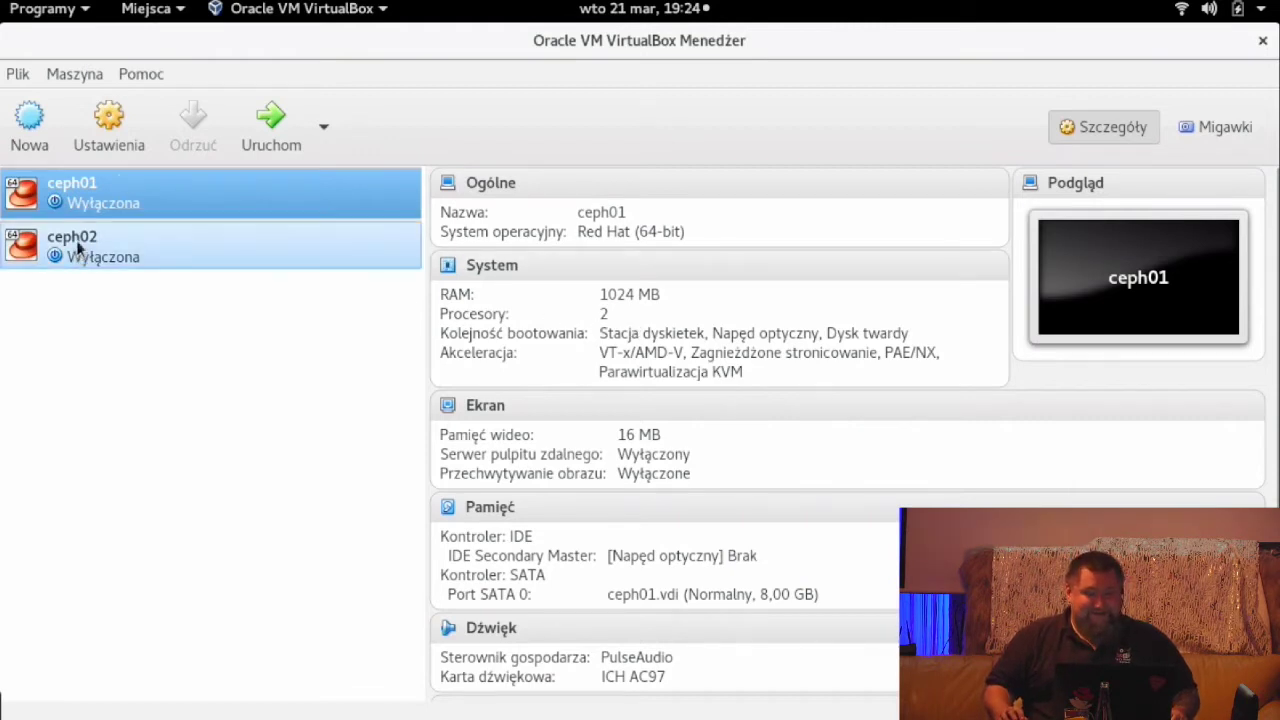
{"action": "right_click", "coordinate": [84, 188]}
- Clone ceph01 again as 'ceph03', reinitialising its MAC addresses
{"action": "left_click", "coordinate": [160, 237]}
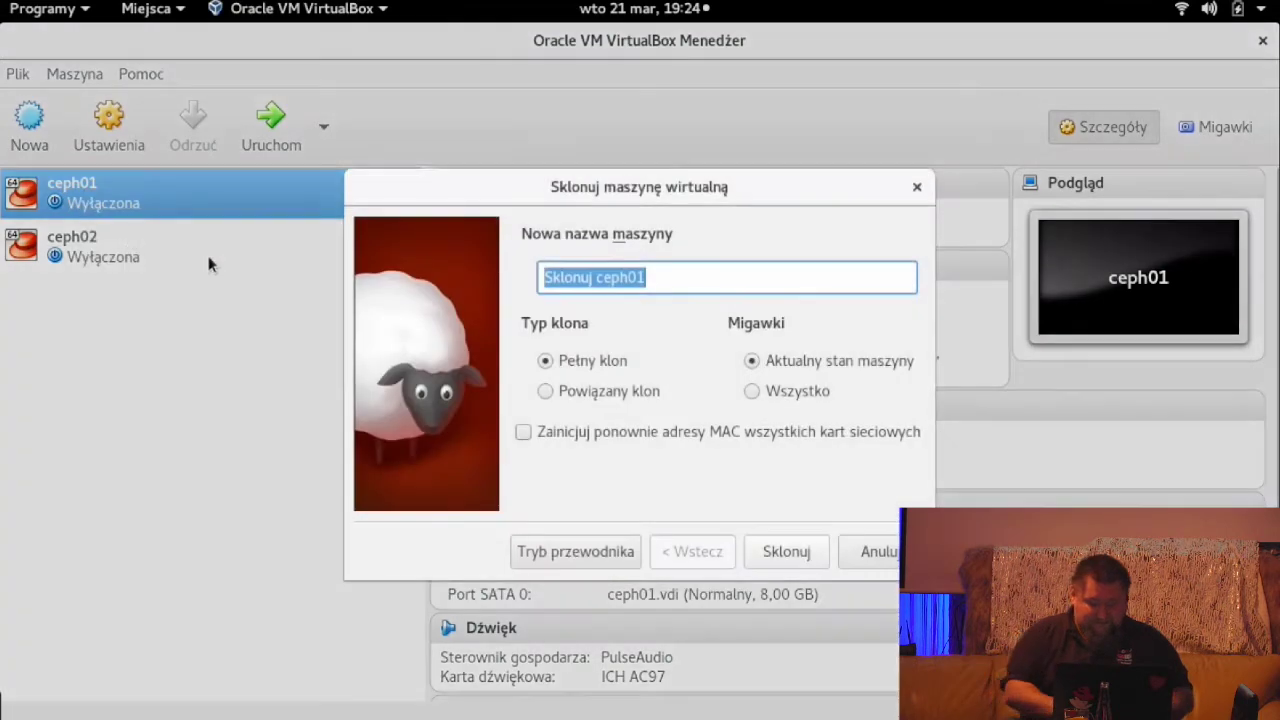
{"action": "type", "text": "ceph03"}
{"action": "left_click", "coordinate": [678, 458]}
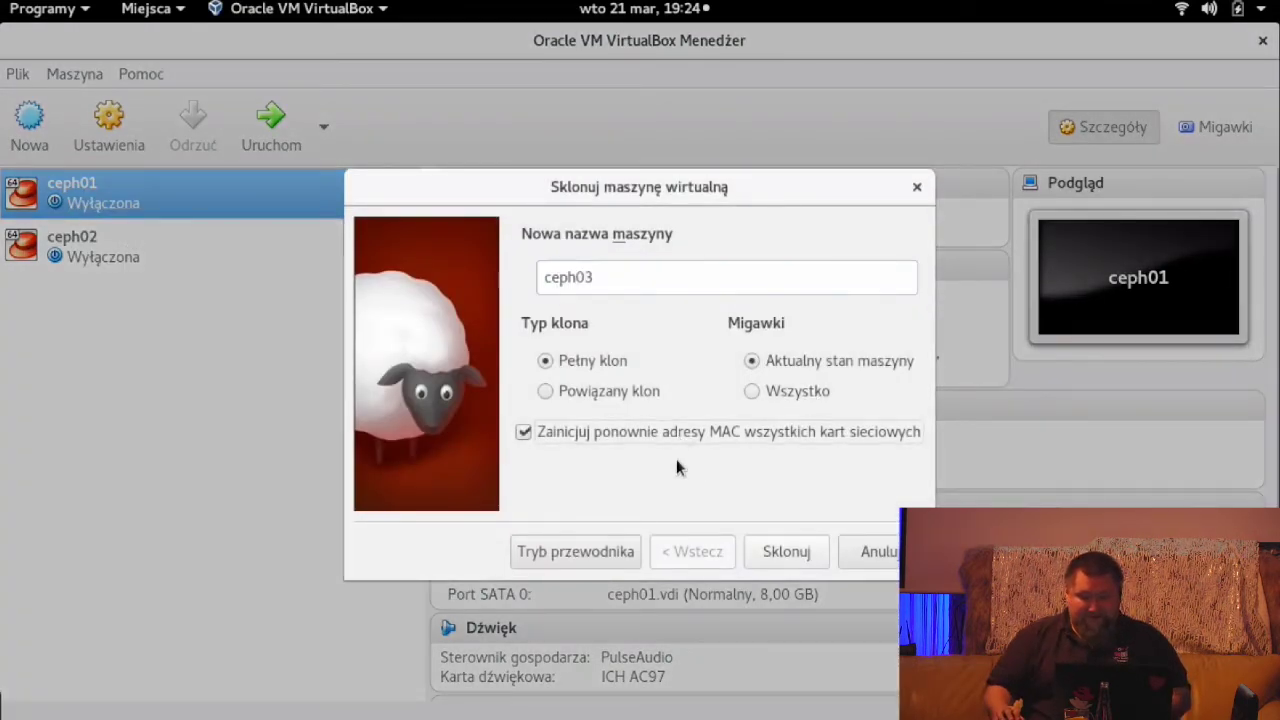
{"action": "left_click", "coordinate": [786, 552]}
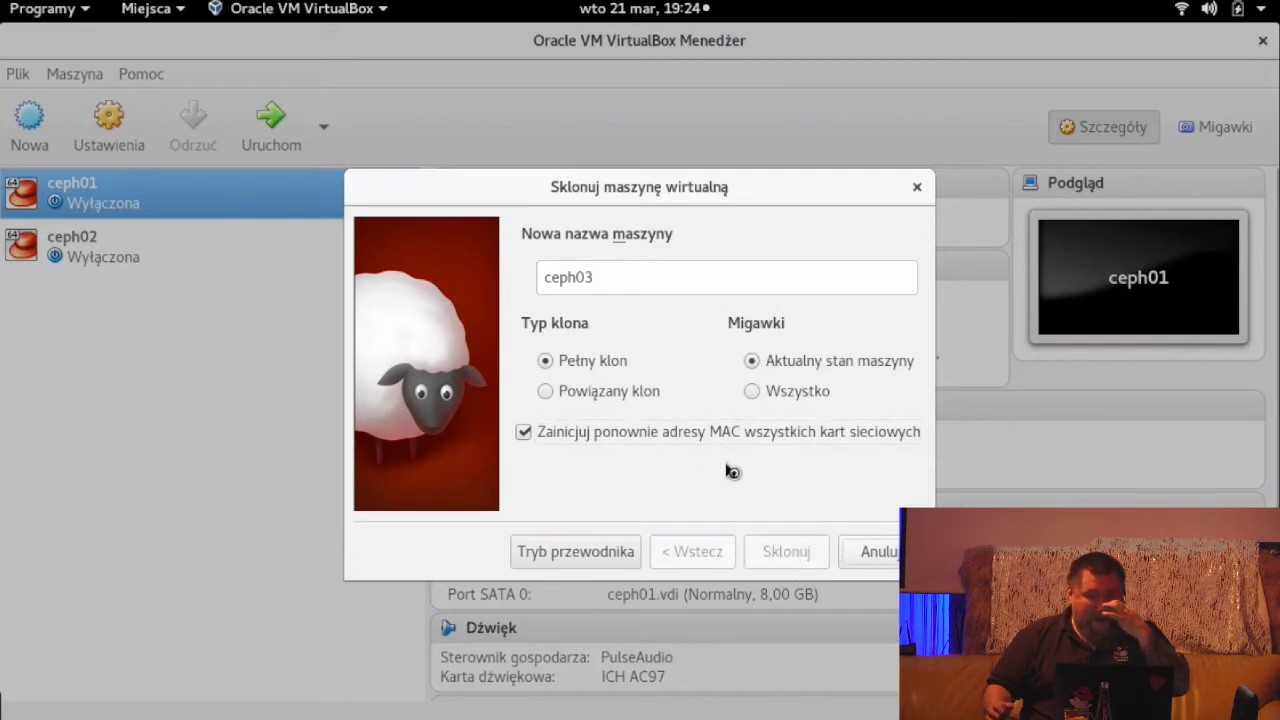
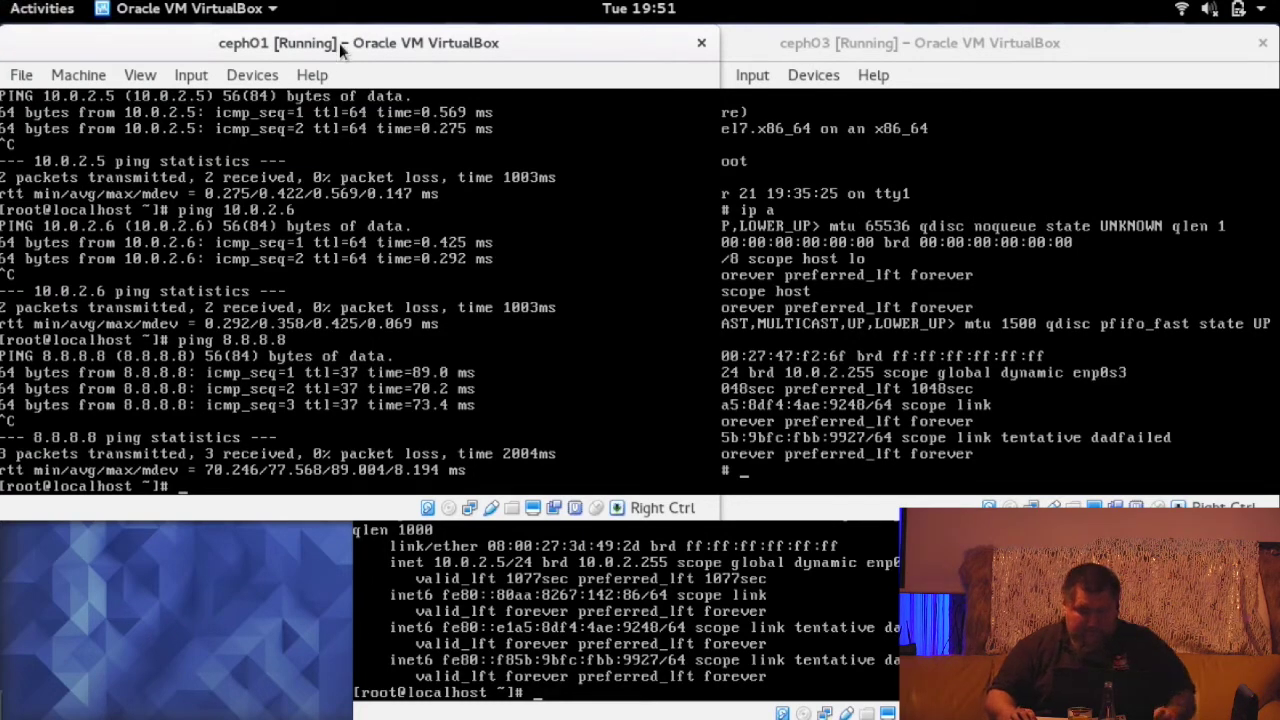
- In VirtualBox Manager, show ceph01's Network settings, with Adapter 1 attached to NAT Network NatNetwork1
{"action": "left_click_drag", "start_coordinate": [339, 43], "coordinate": [716, 163]}
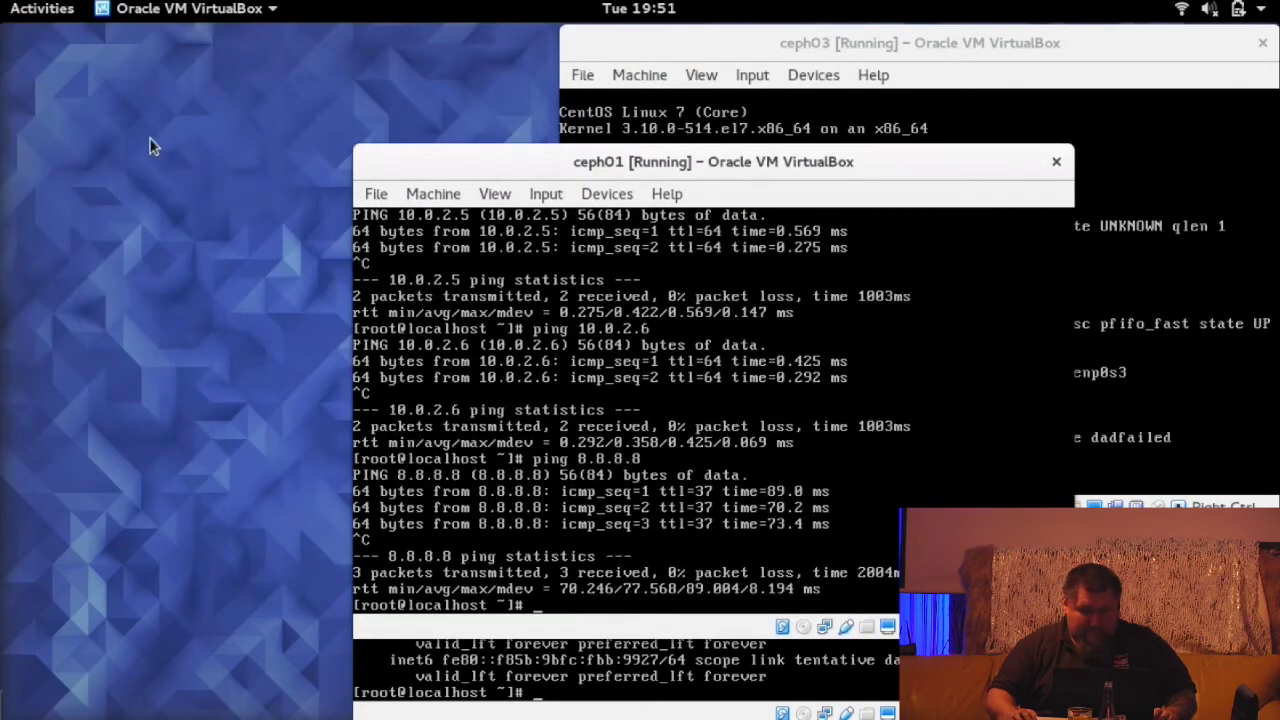
{"action": "mouse_move", "coordinate": [4, 10]}
{"action": "left_click", "coordinate": [1097, 333]}
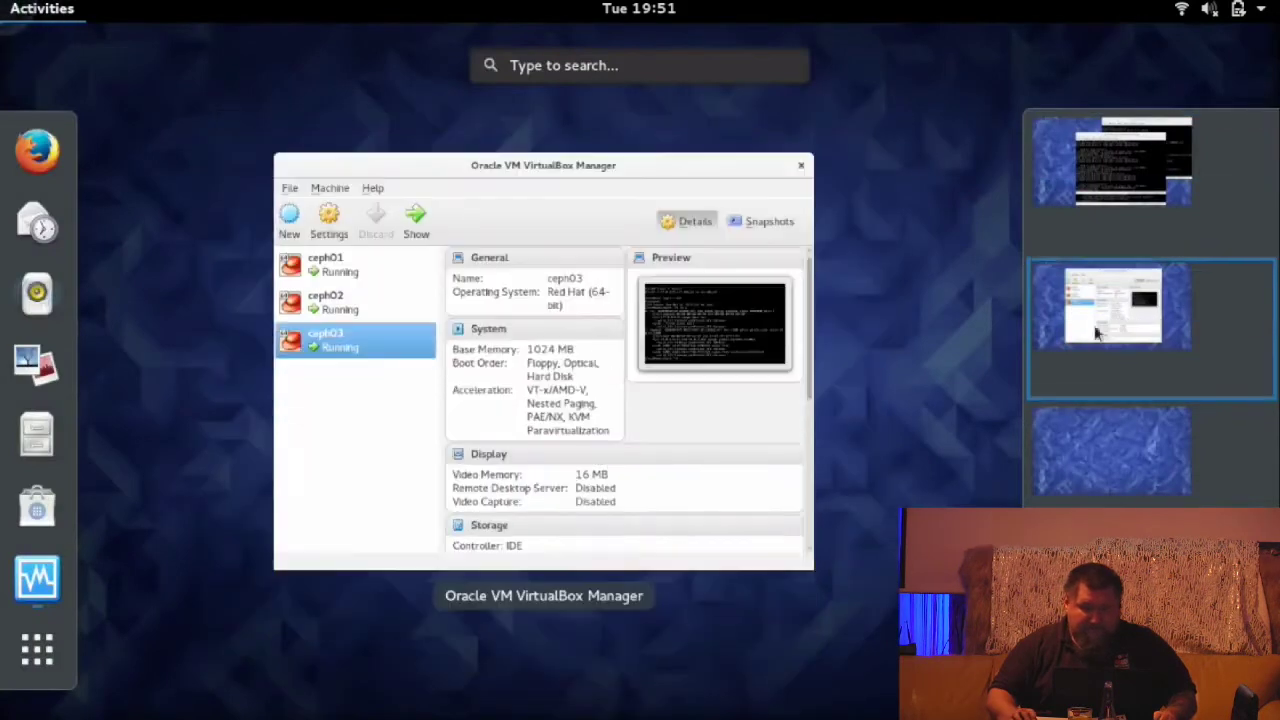
{"action": "left_click", "coordinate": [426, 298]}
{"action": "left_click", "coordinate": [375, 245]}
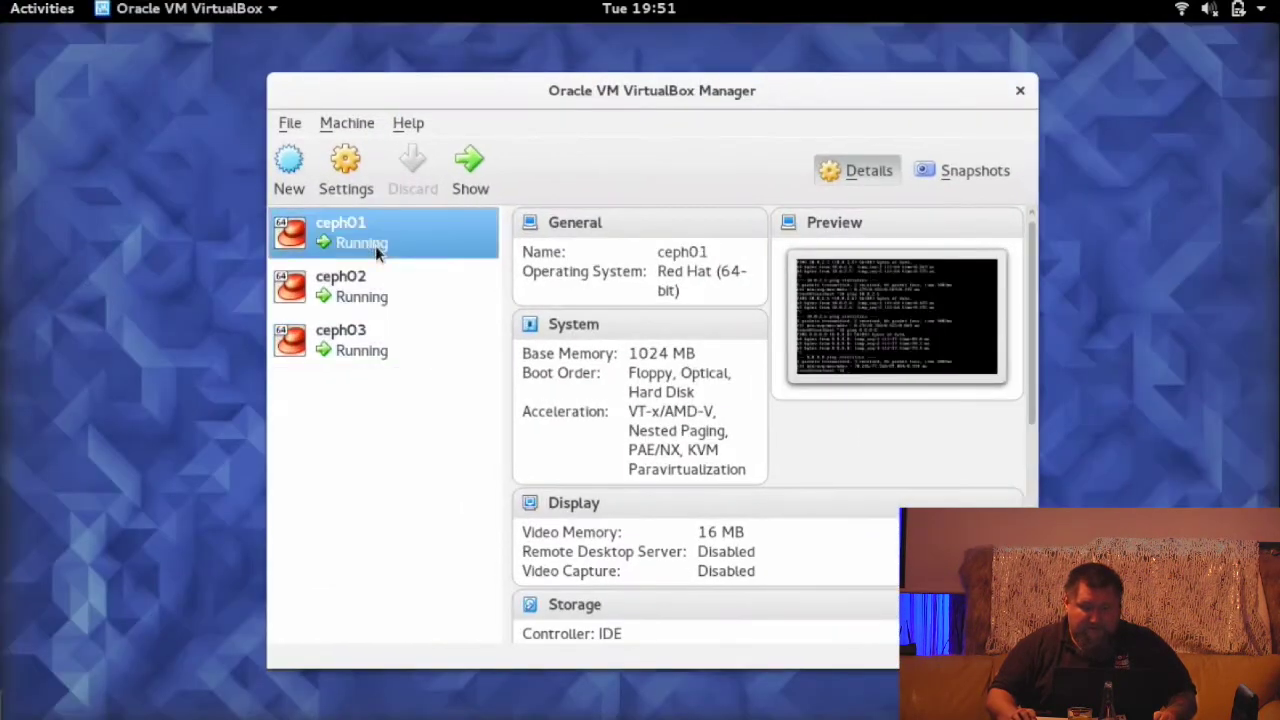
{"action": "left_click", "coordinate": [345, 165]}
{"action": "left_click", "coordinate": [322, 322]}
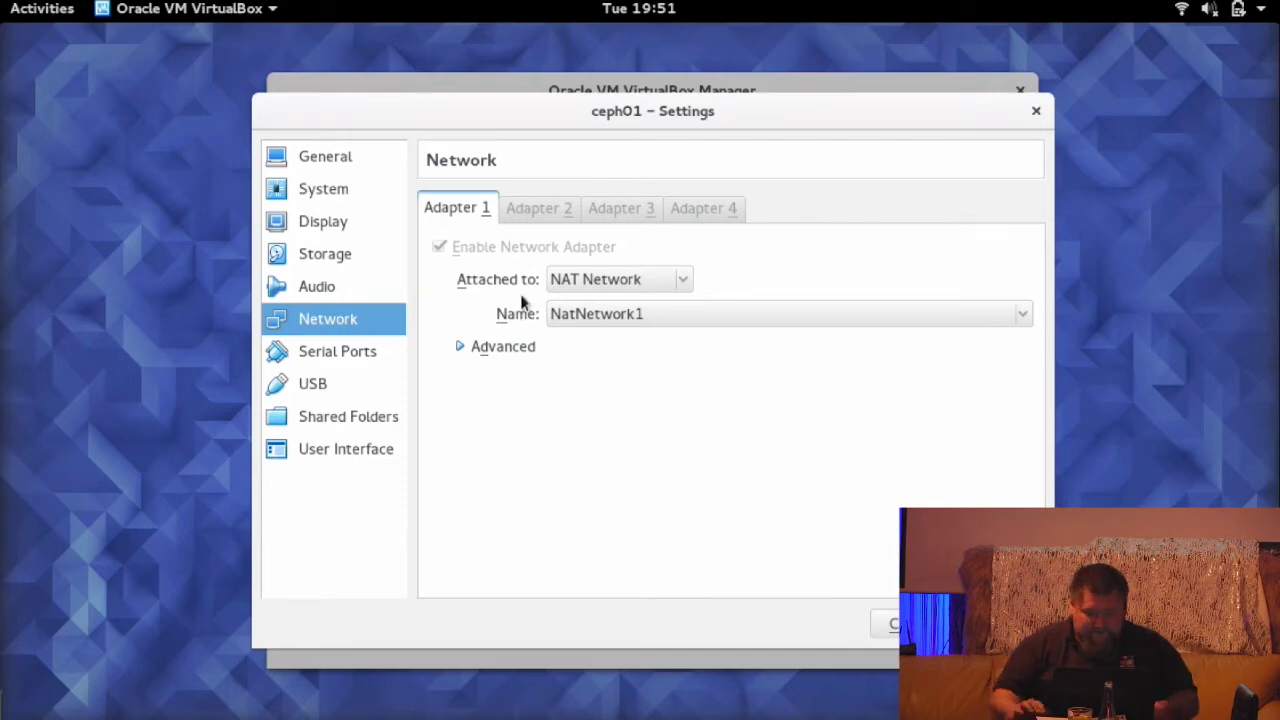
- Reposition the ceph01, ceph02 and ceph03 console windows side by side, with ceph01 on top
{"action": "key", "text": "alt+Tab"}
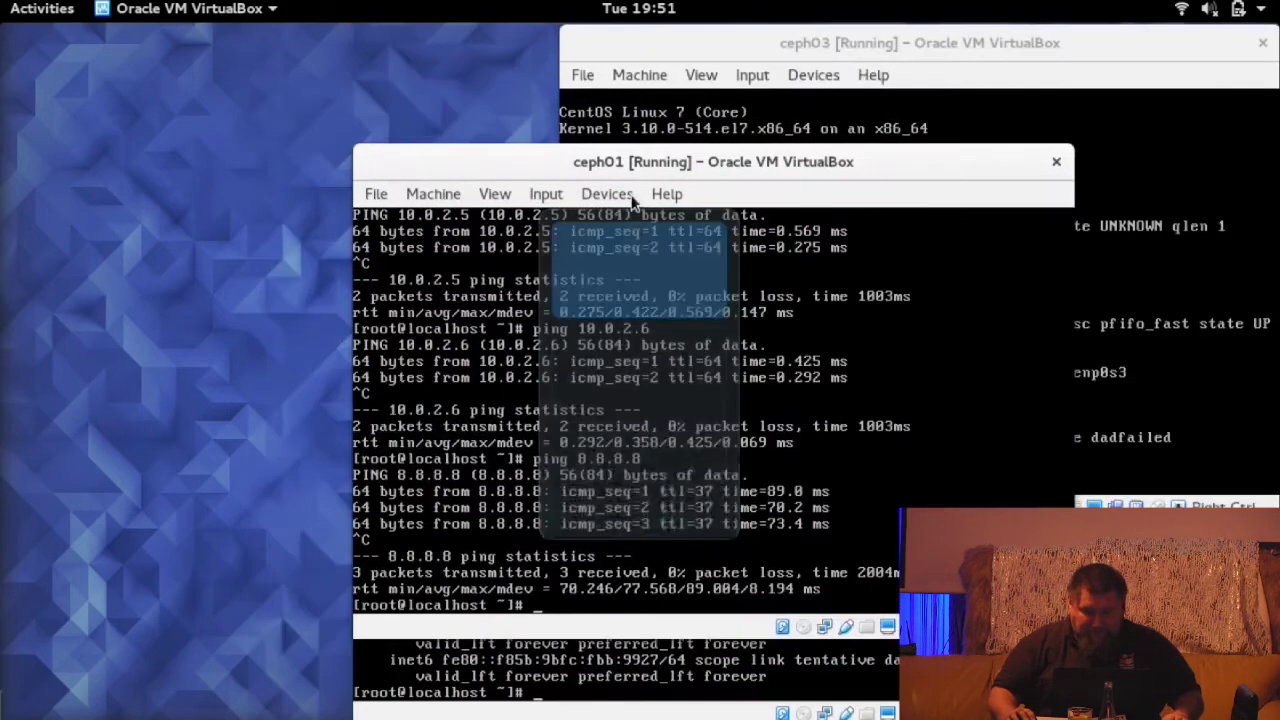
{"action": "left_click_drag", "start_coordinate": [478, 164], "coordinate": [218, 76]}
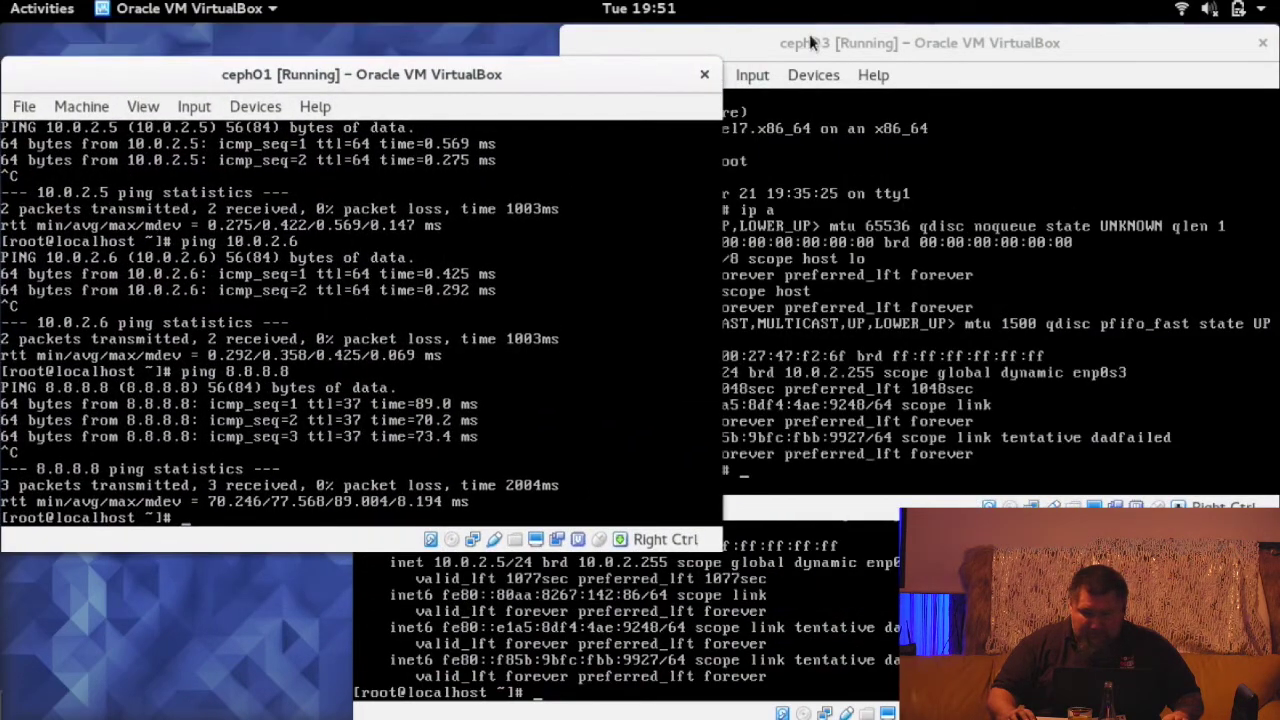
{"action": "left_click_drag", "start_coordinate": [802, 43], "coordinate": [766, 56]}
{"action": "left_click", "coordinate": [850, 600]}
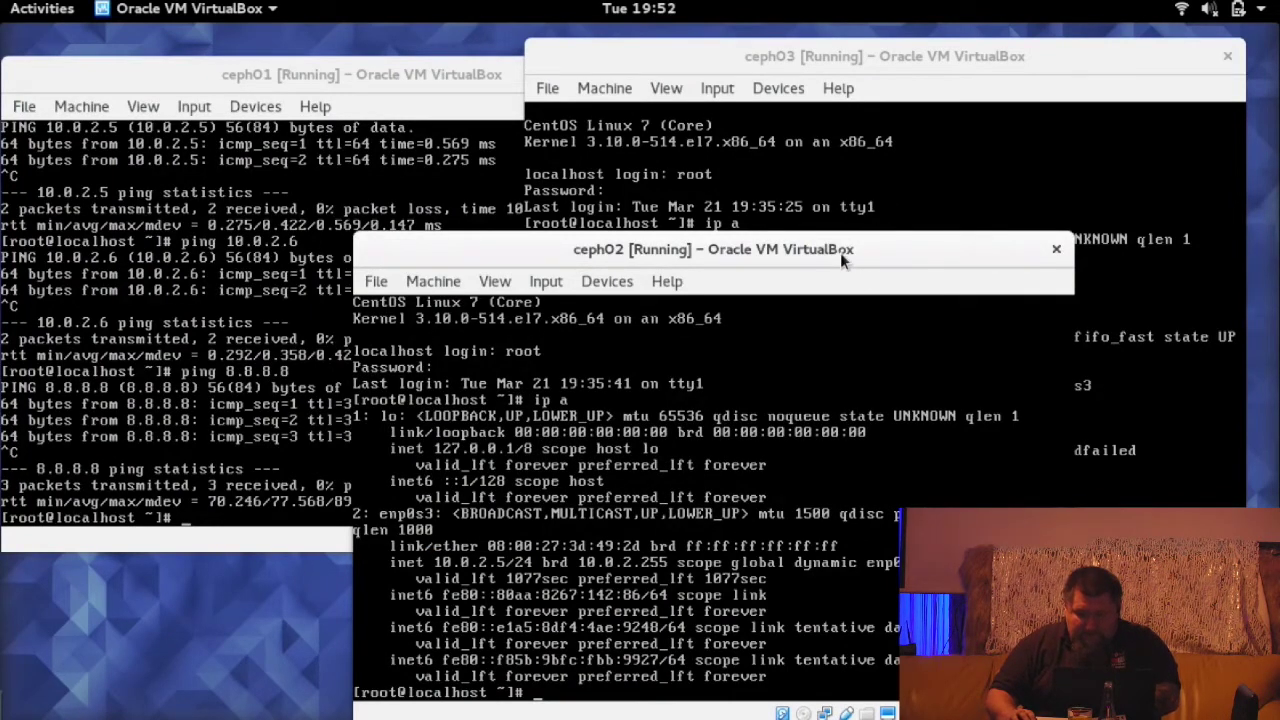
{"action": "left_click_drag", "start_coordinate": [840, 252], "coordinate": [922, 257]}
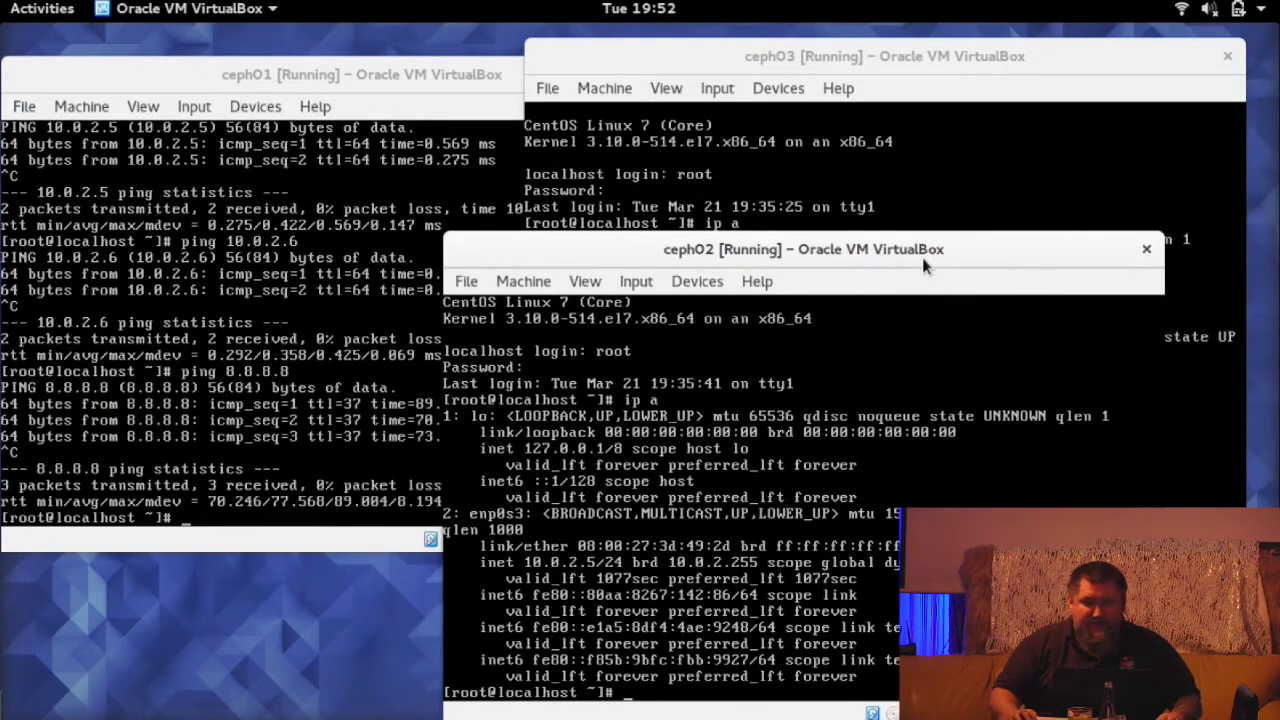
{"action": "left_click", "coordinate": [357, 74]}
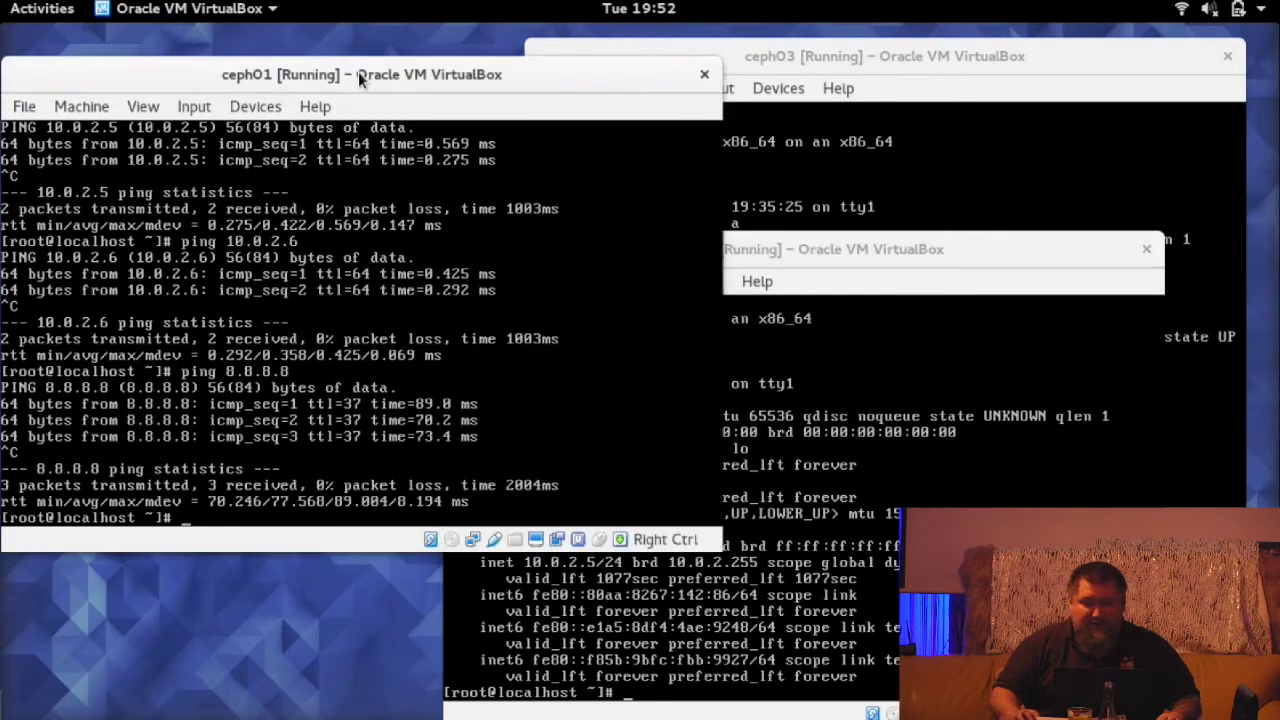
{"action": "left_click_drag", "start_coordinate": [357, 74], "coordinate": [372, 55]}
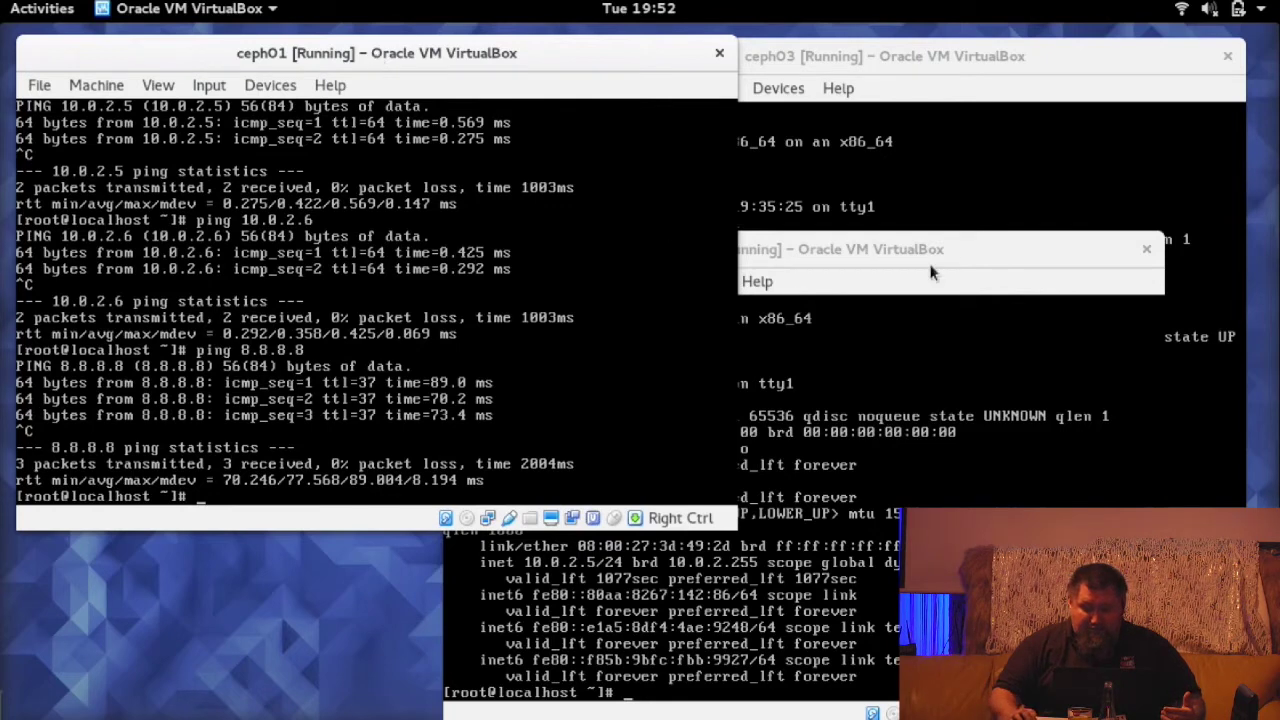
{"action": "left_click", "coordinate": [884, 252]}
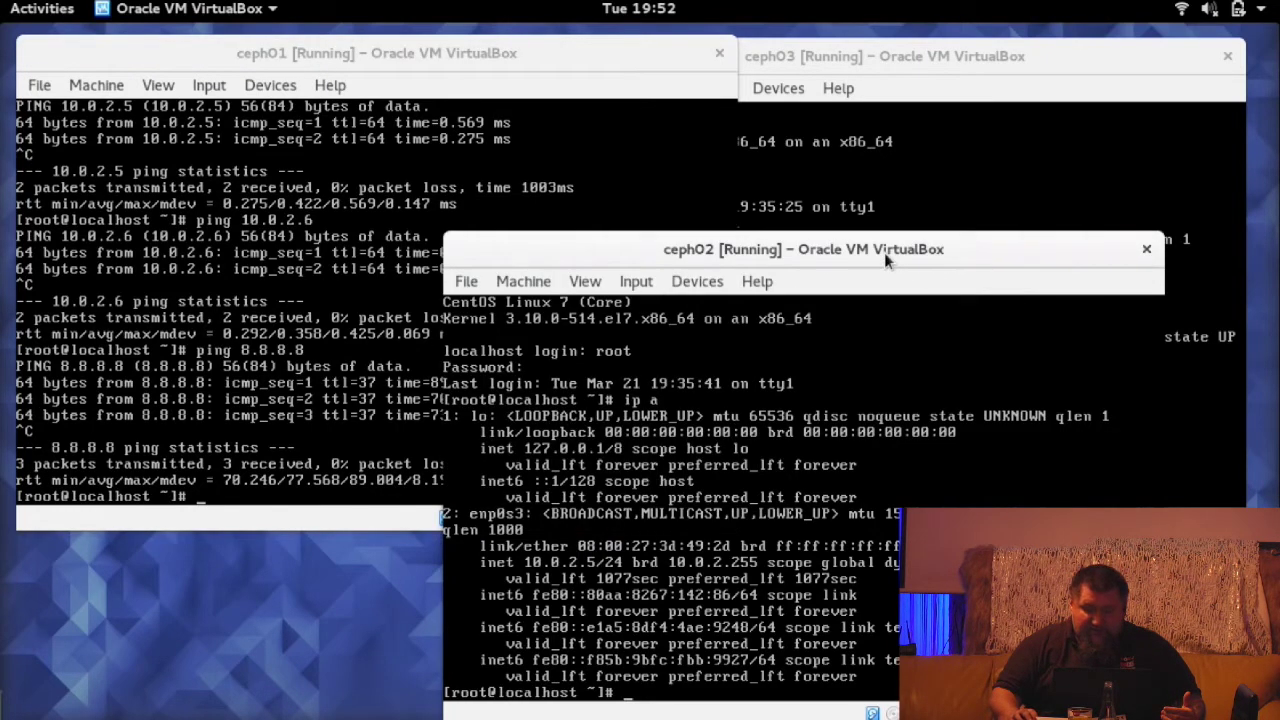
{"action": "left_click", "coordinate": [870, 41]}
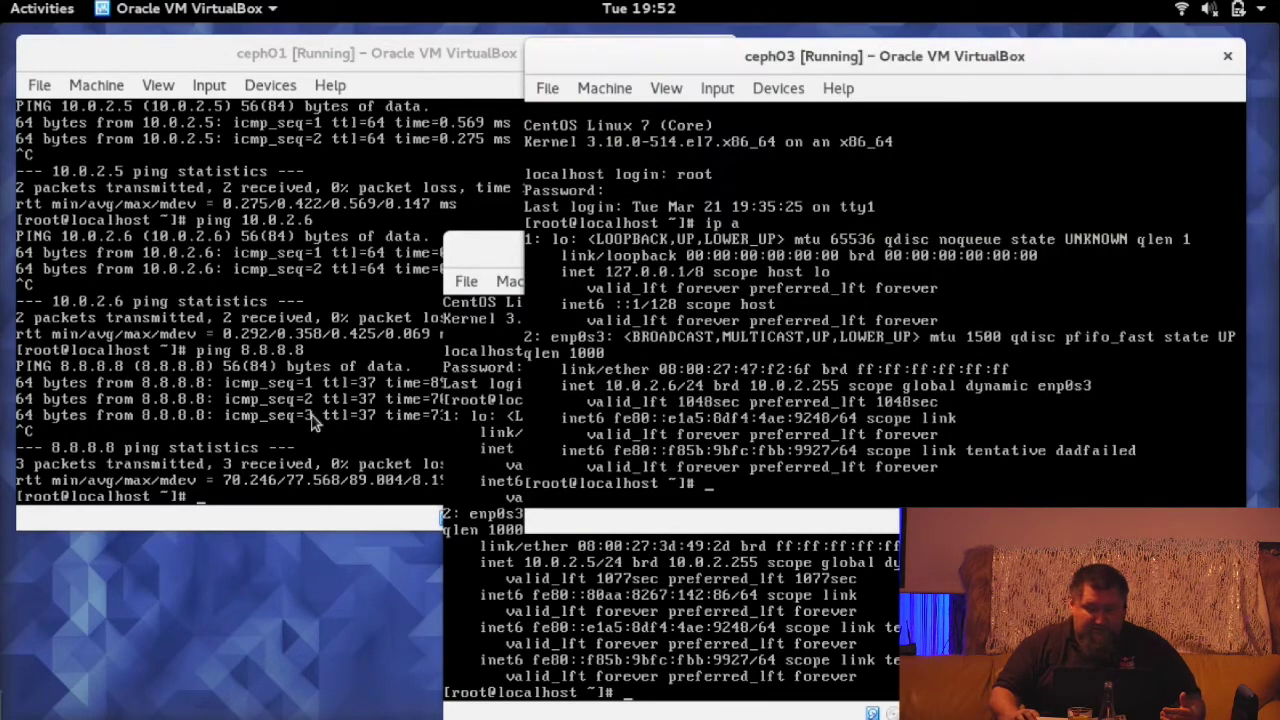
{"action": "left_click", "coordinate": [282, 55]}
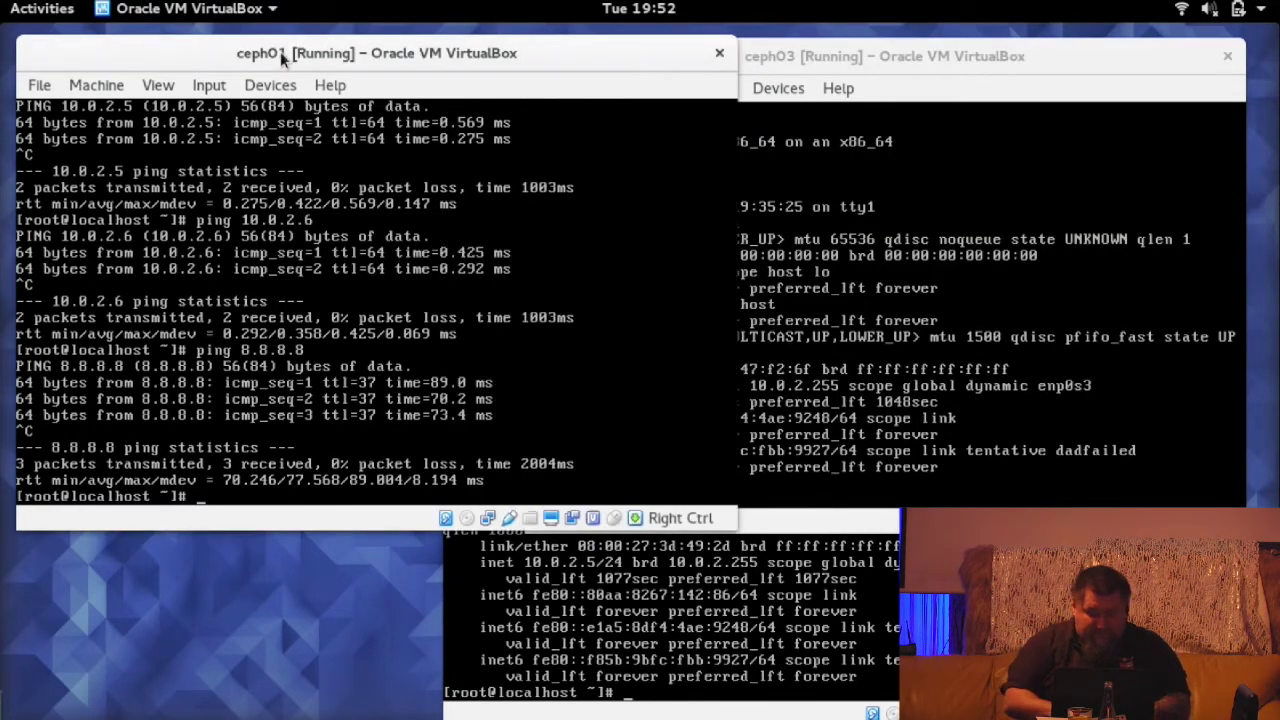
- Try editing /etc/hosts with vim on ceph01, which fails because vim is not installed
{"action": "type", "text": "vim .etc."}
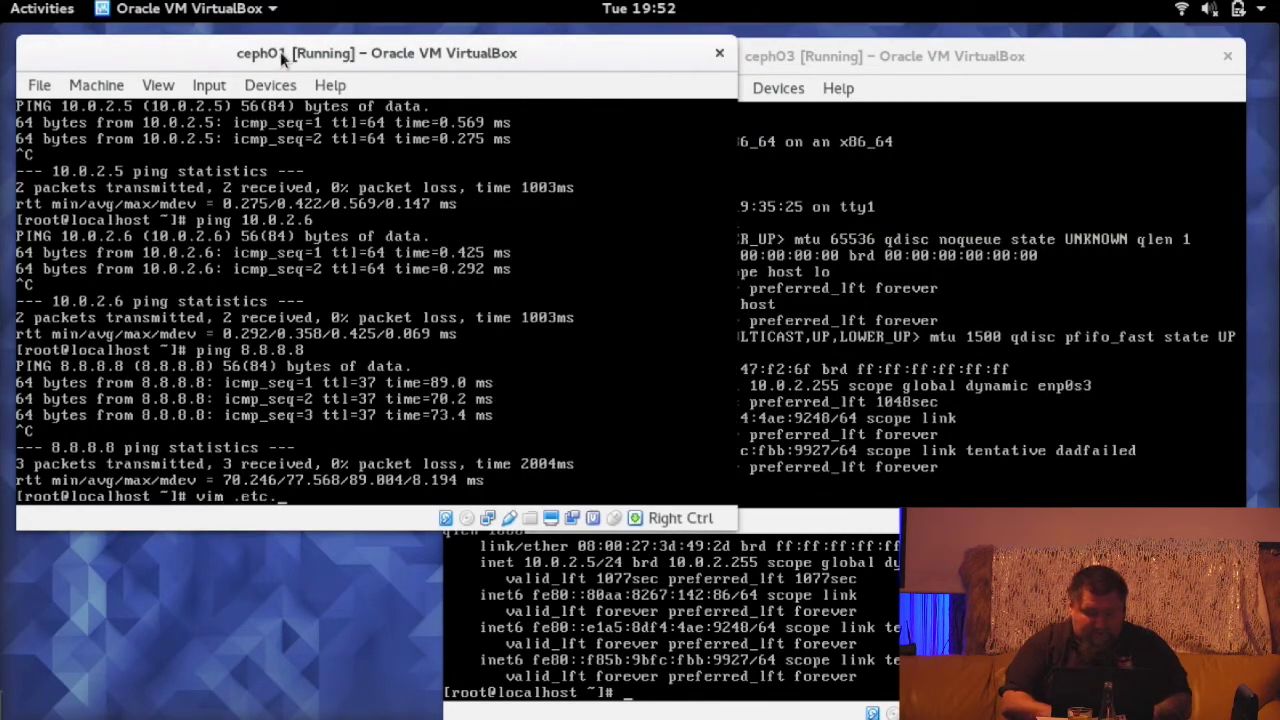
{"action": "key", "text": "BackSpace"}
{"action": "key", "text": "BackSpace"}
{"action": "key", "text": "BackSpace"}
{"action": "key", "text": "BackSpace"}
{"action": "key", "text": "BackSpace"}
{"action": "type", "text": "/"}
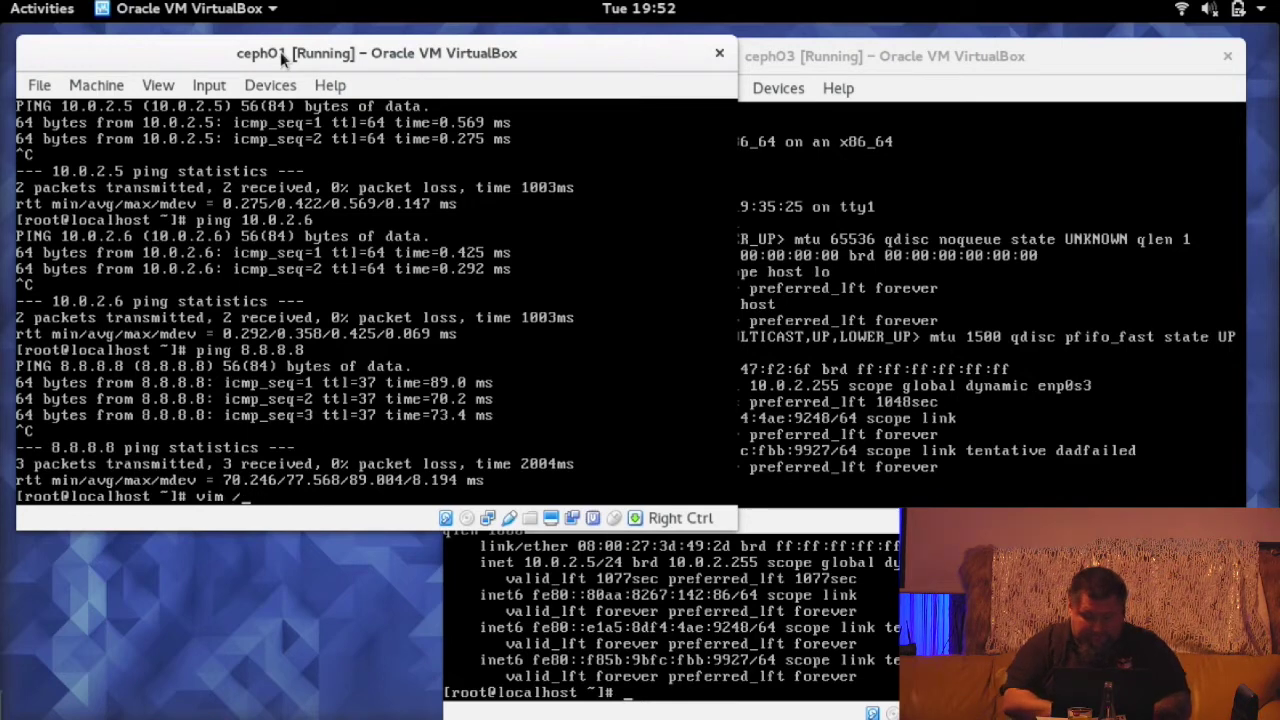
{"action": "type", "text": "etc/hosts"}
{"action": "key", "text": "Return"}
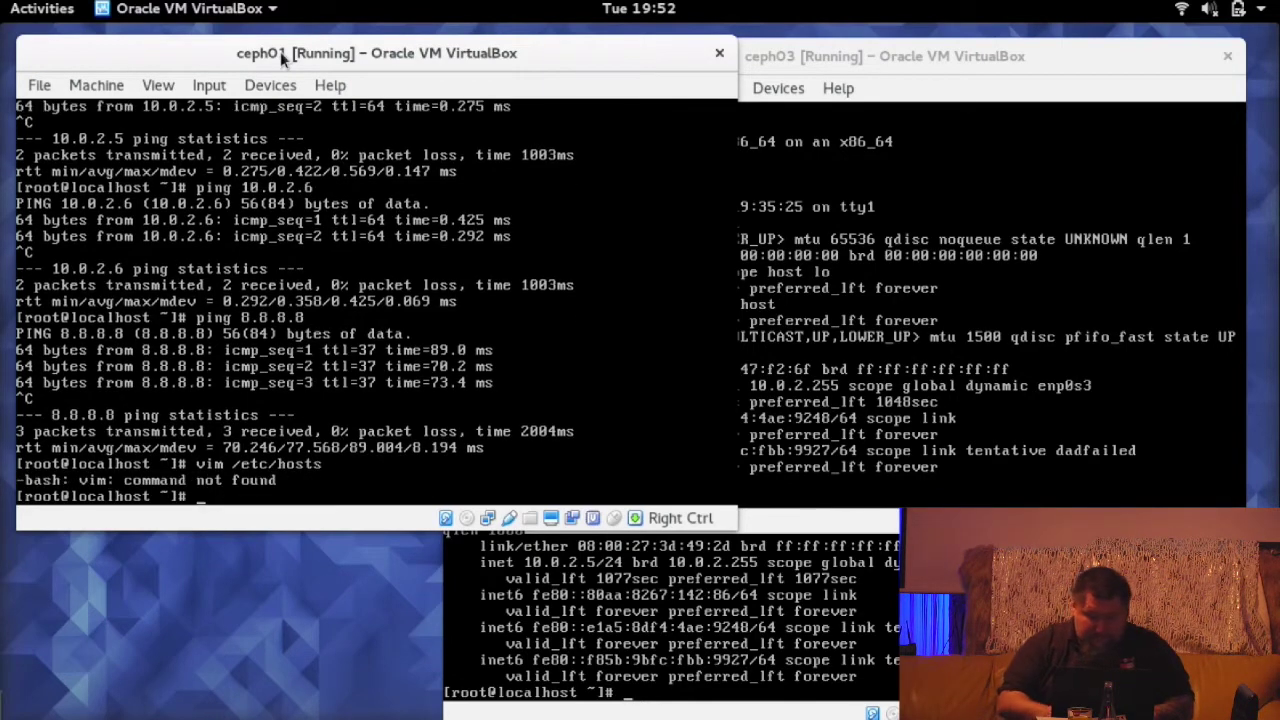
{"action": "key", "text": "Up"}
{"action": "key", "text": "Home"}
{"action": "key", "text": "Delete"}
{"action": "key", "text": "Delete"}
{"action": "key", "text": "Delete"}
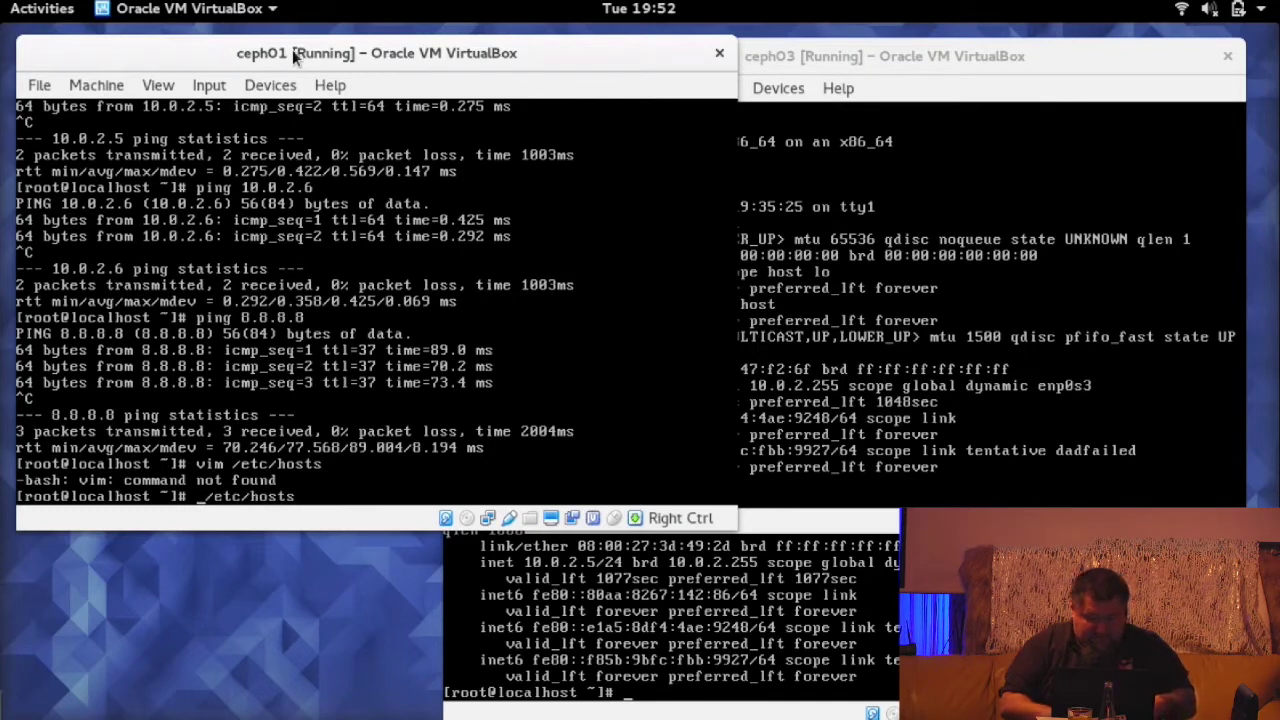
{"action": "key", "text": "ctrl+c"}
- Run 'yum install vim', confirming the package list and the CentOS signing key import
{"action": "type", "text": "yum install vim"}
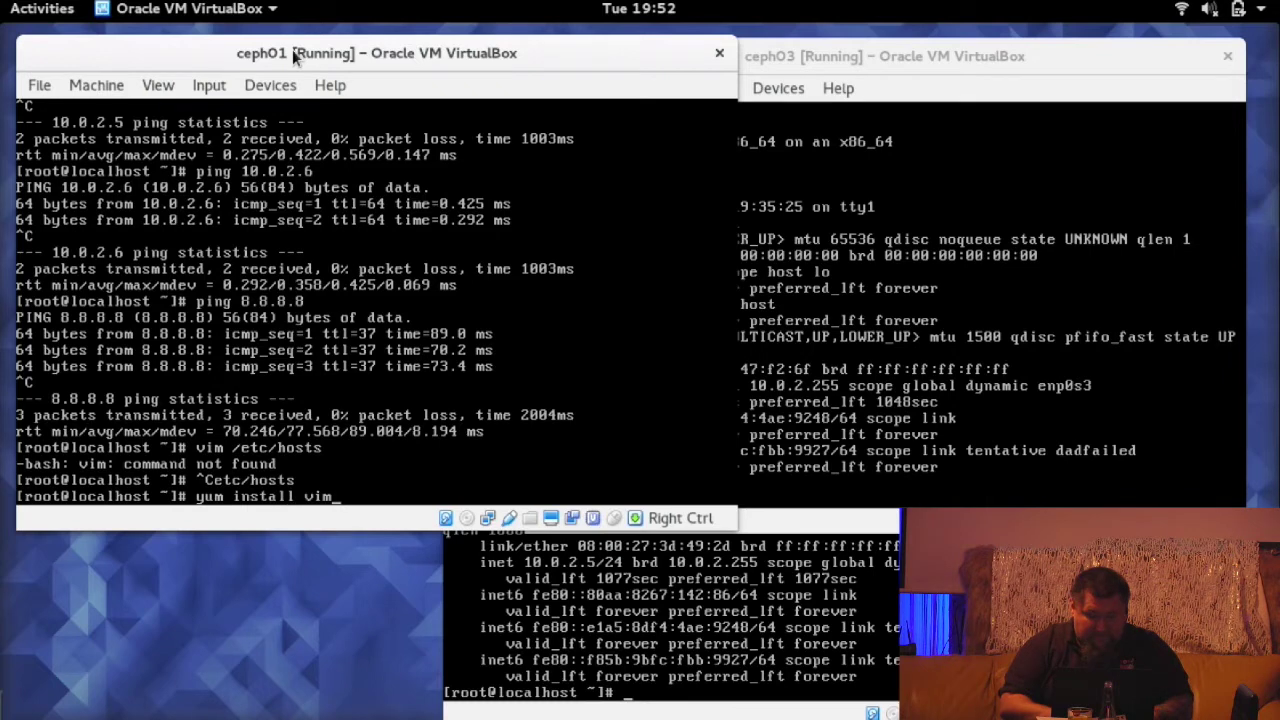
{"action": "key", "text": "Return"}
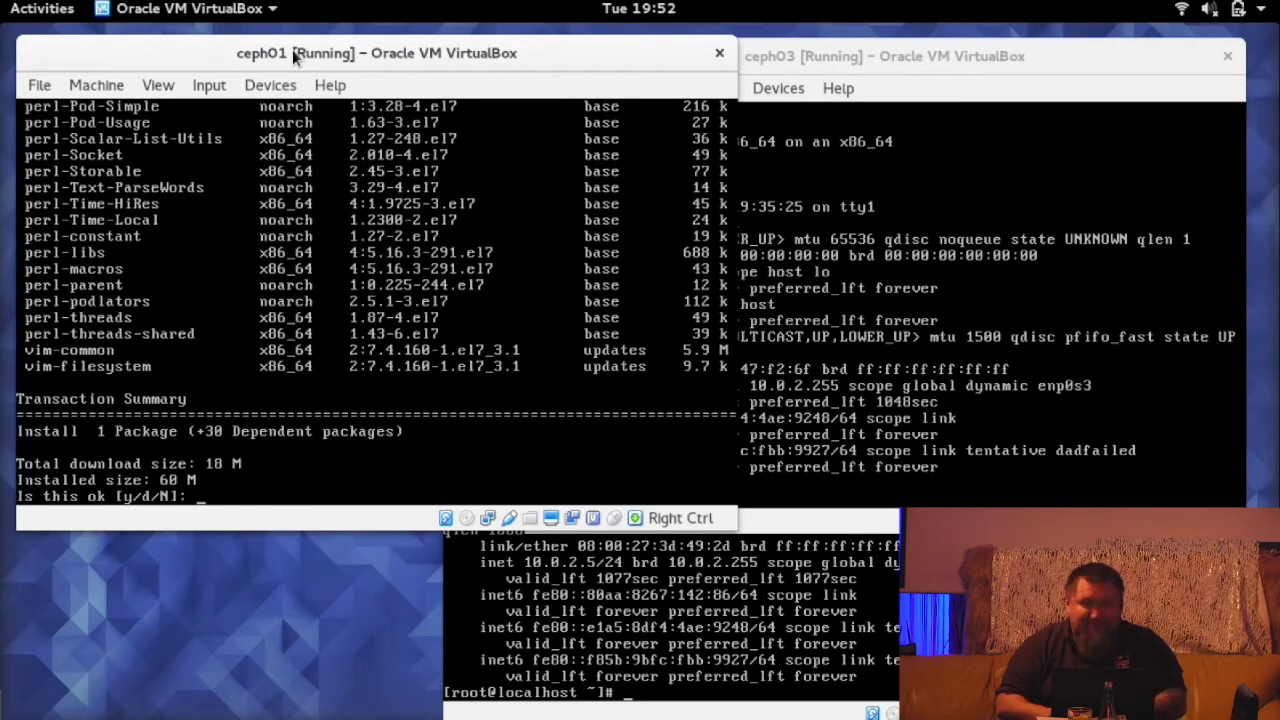
{"action": "type", "text": "y"}
{"action": "key", "text": "Return"}
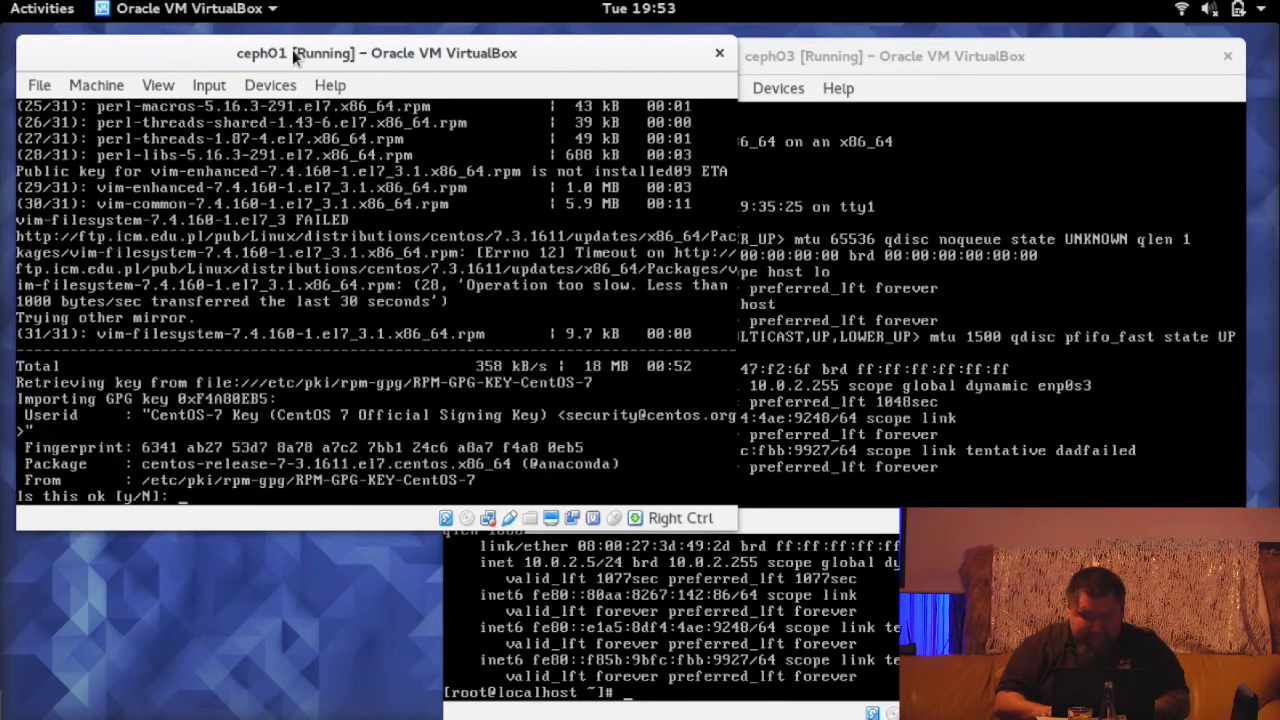
{"action": "type", "text": "t"}
{"action": "key", "text": "Return"}
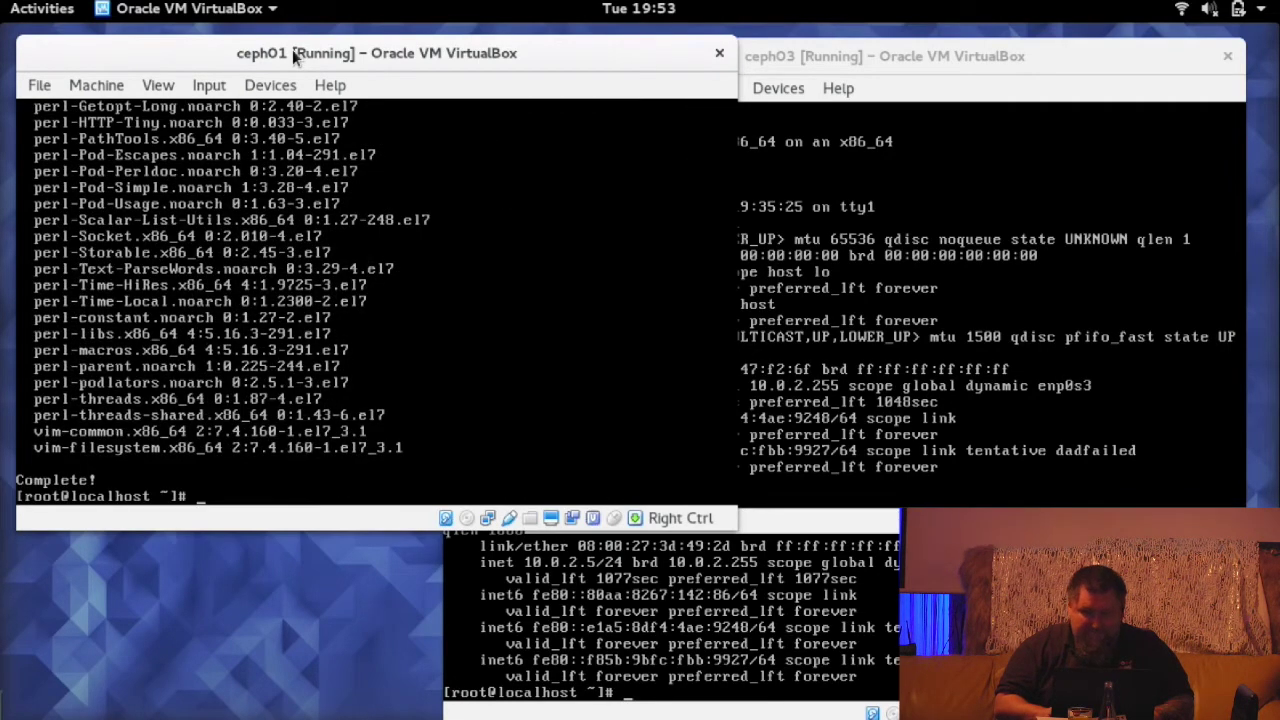
- Open /etc/hosts in vim and add the entry '10.0.2.15 ceph01.osec.lab ceph01'
{"action": "type", "text": "vim /etc/hosts"}
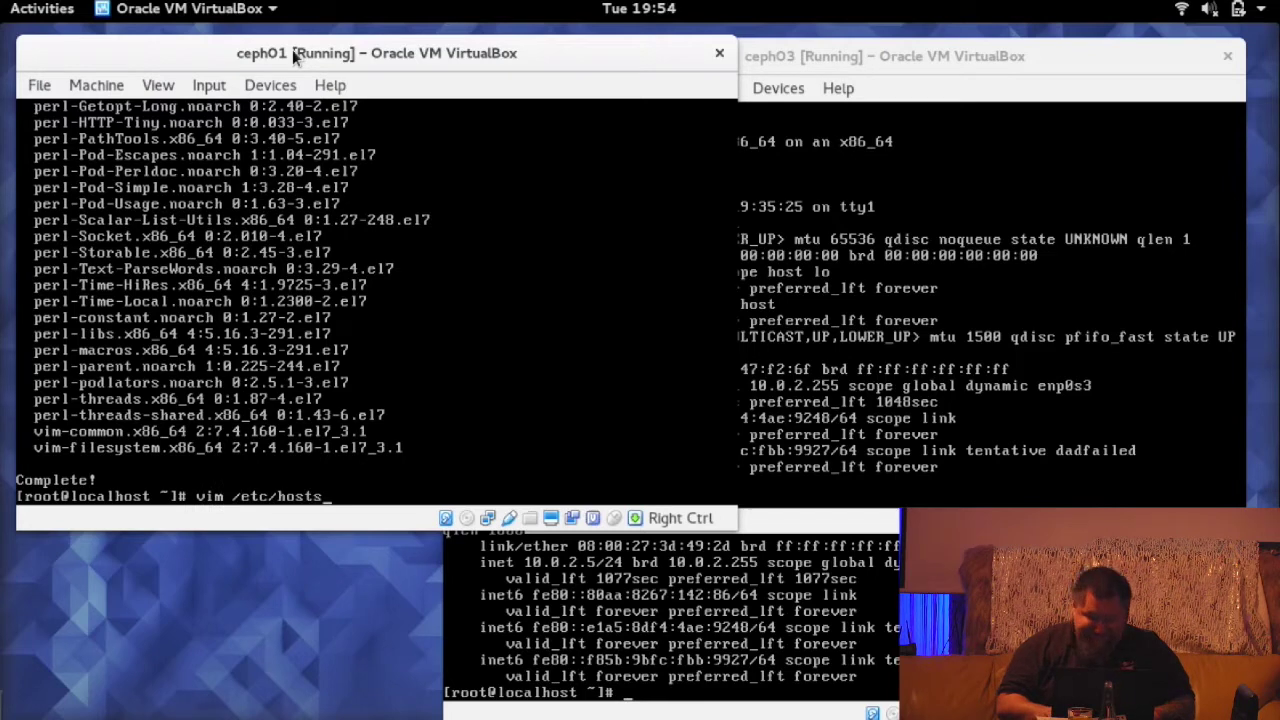
{"action": "key", "text": "Return"}
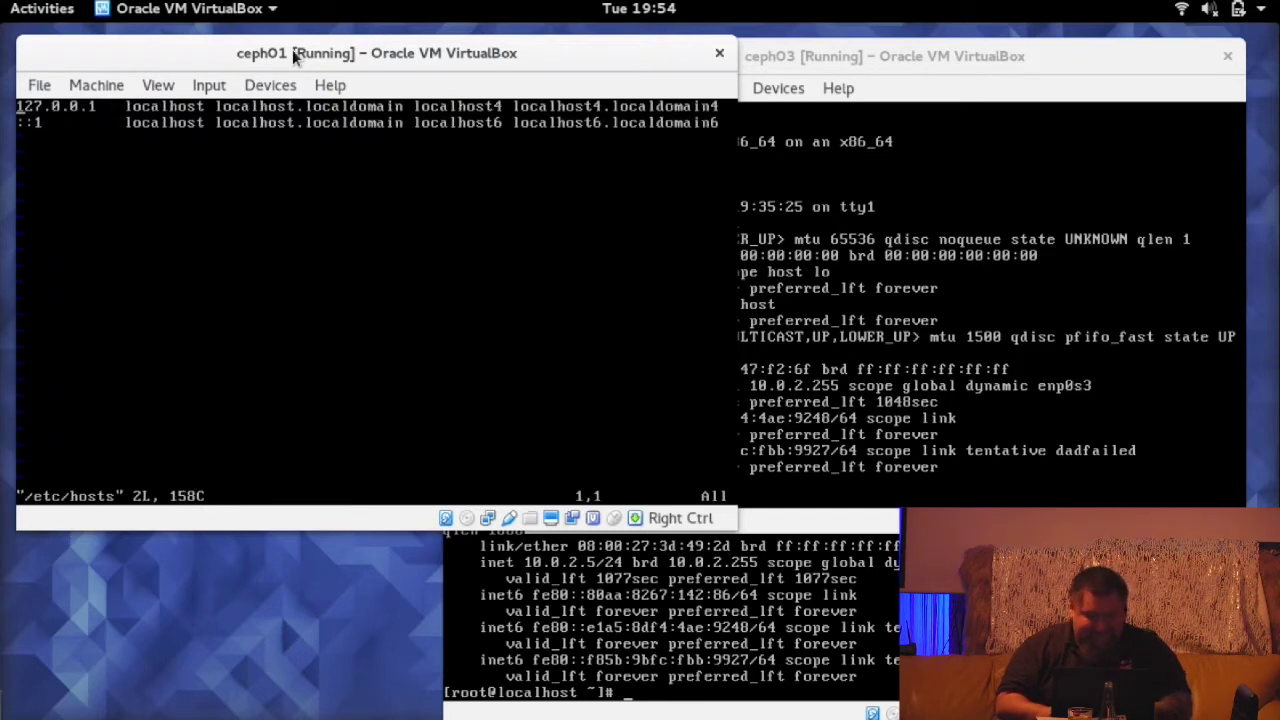
{"action": "key", "text": "j"}
{"action": "key", "text": "A"}
{"action": "key", "text": "Return"}
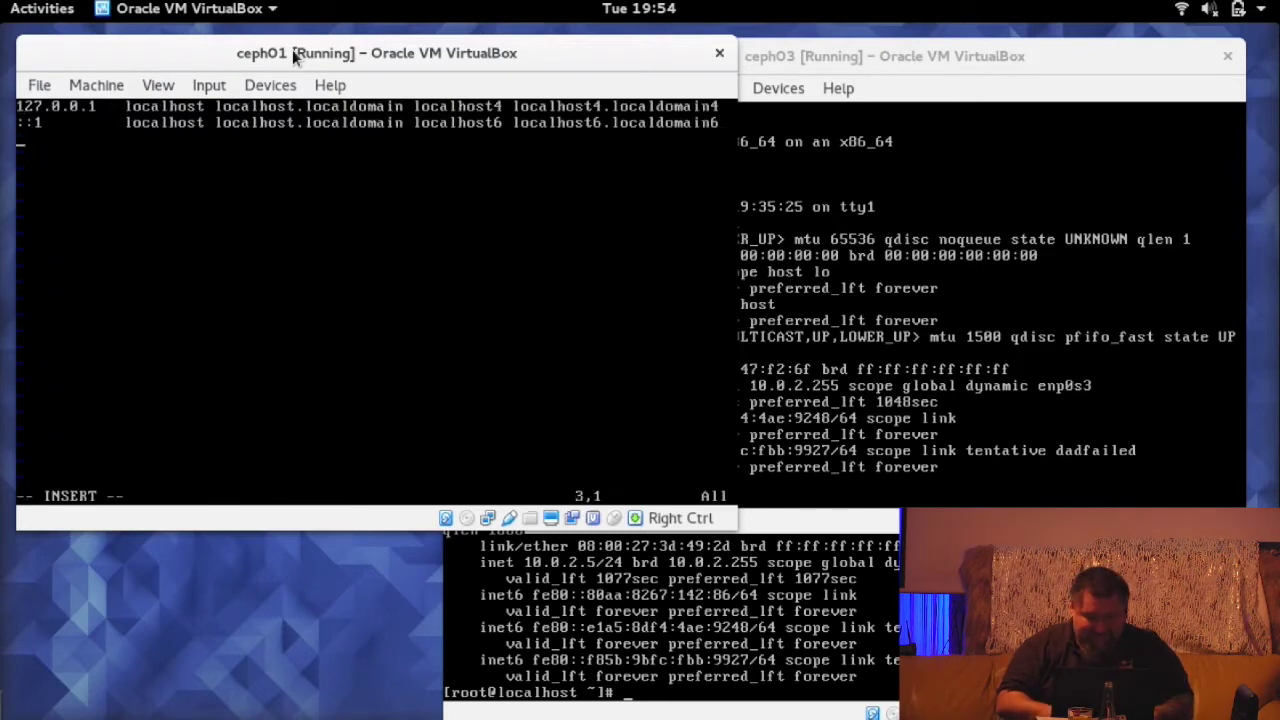
{"action": "key", "text": "Return"}
{"action": "key", "text": "Return"}
{"action": "type", "text": "10.0.2.15 "}
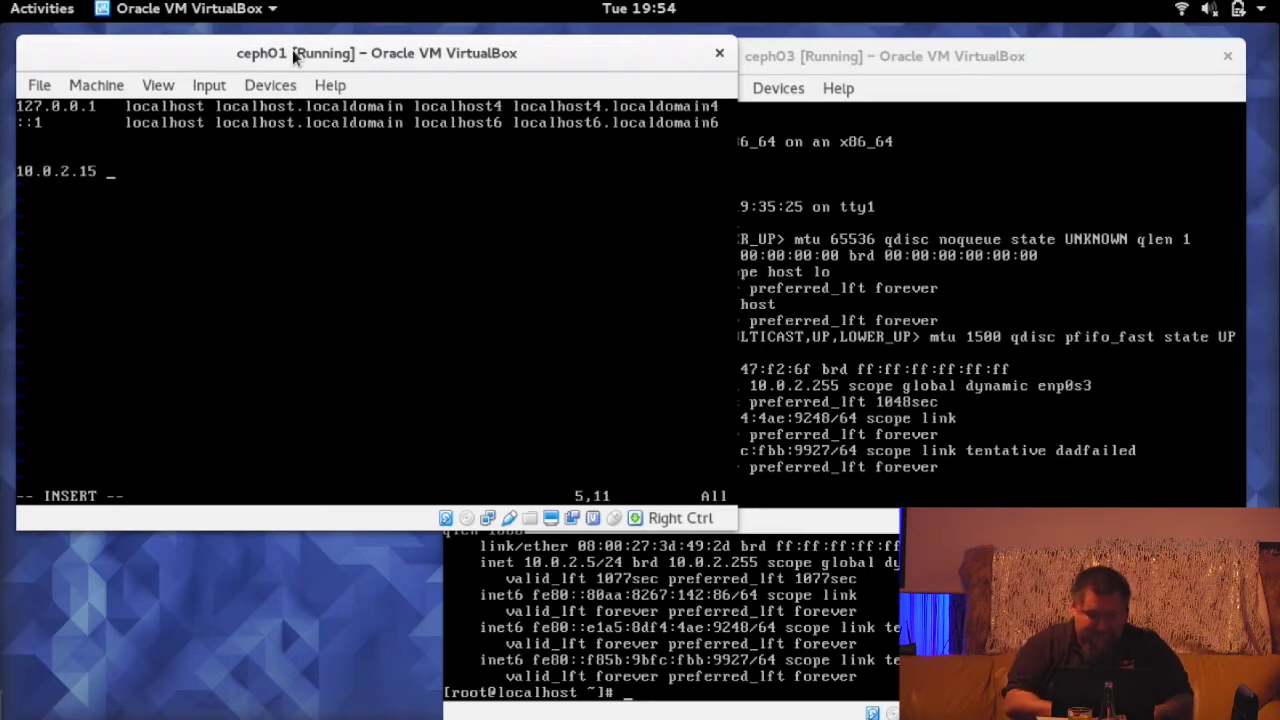
{"action": "type", "text": "ceph0"}
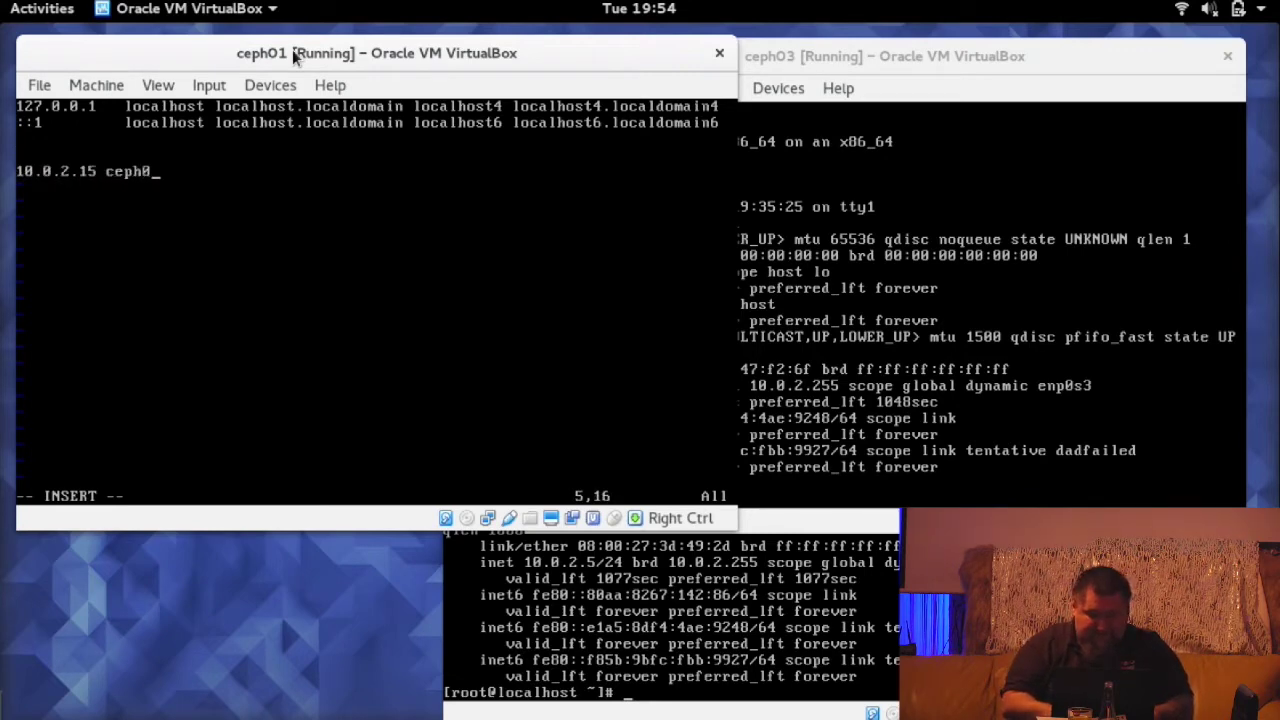
{"action": "type", "text": "1.osec.lab  "}
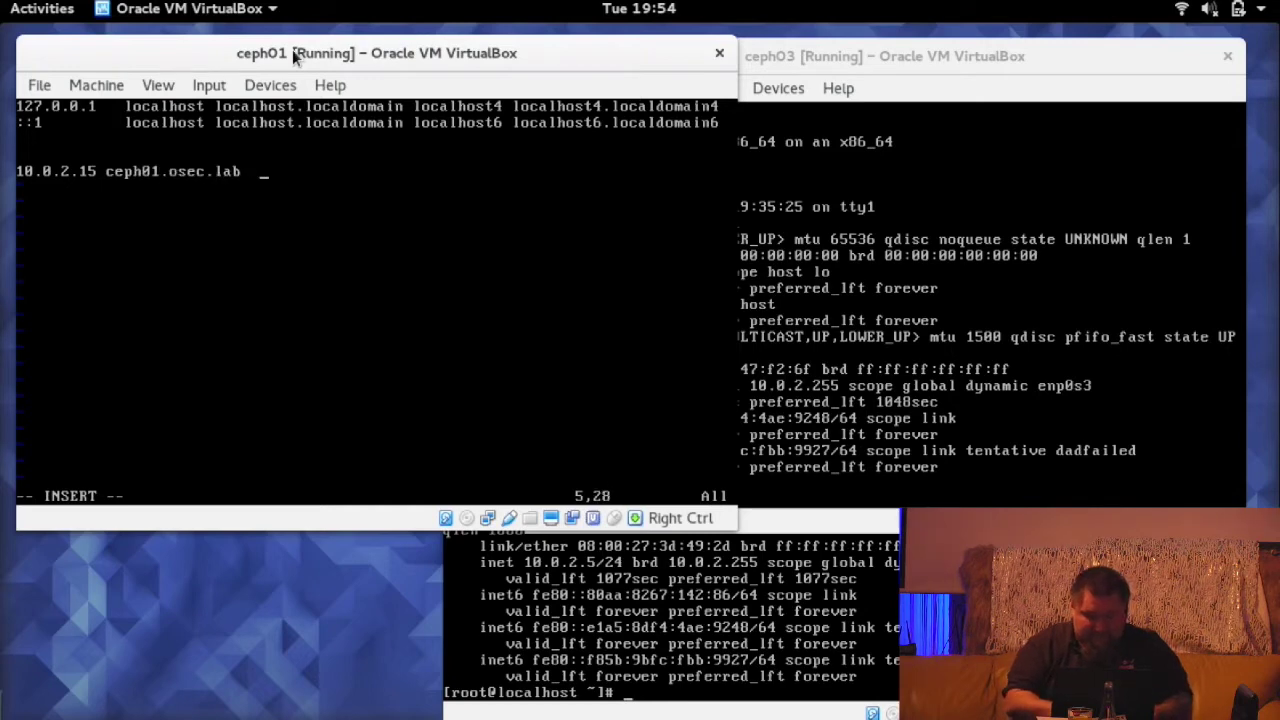
{"action": "type", "text": "ceph01"}
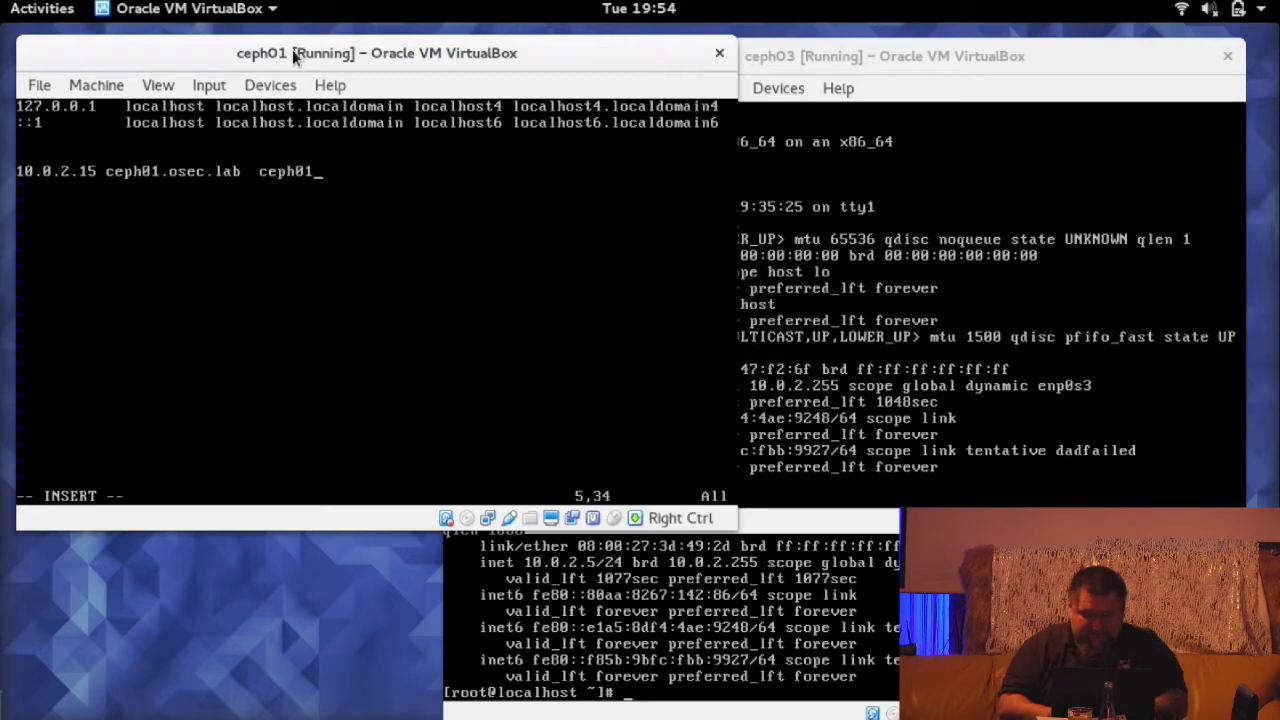
{"action": "key", "text": "Escape"}
- Duplicate the ceph01 line twice and change the copies' addresses to 10.0.2.5 and 10.0.2.6
{"action": "key", "text": "y"}
{"action": "key", "text": "y"}
{"action": "key", "text": "p"}
{"action": "key", "text": "p"}
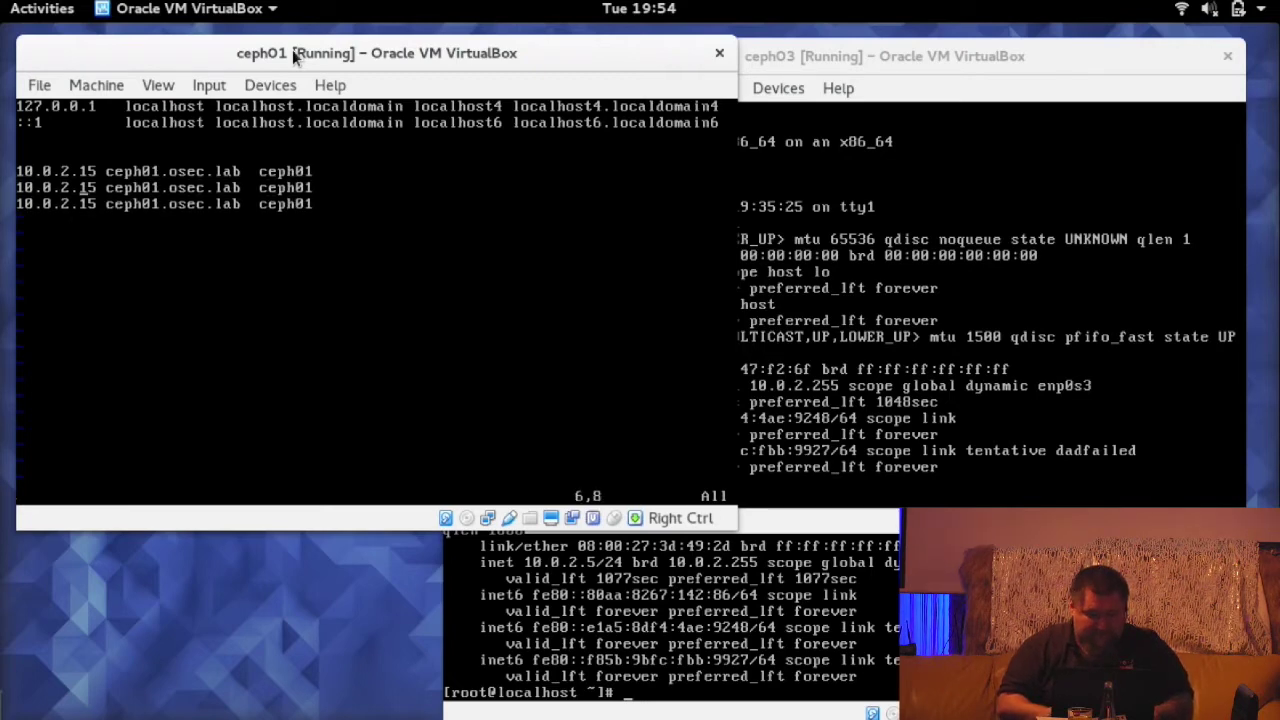
{"action": "key", "text": "x"}
{"action": "key", "text": "j"}
{"action": "key", "text": "x"}
{"action": "key", "text": "x"}
{"action": "type", "text": "i"}
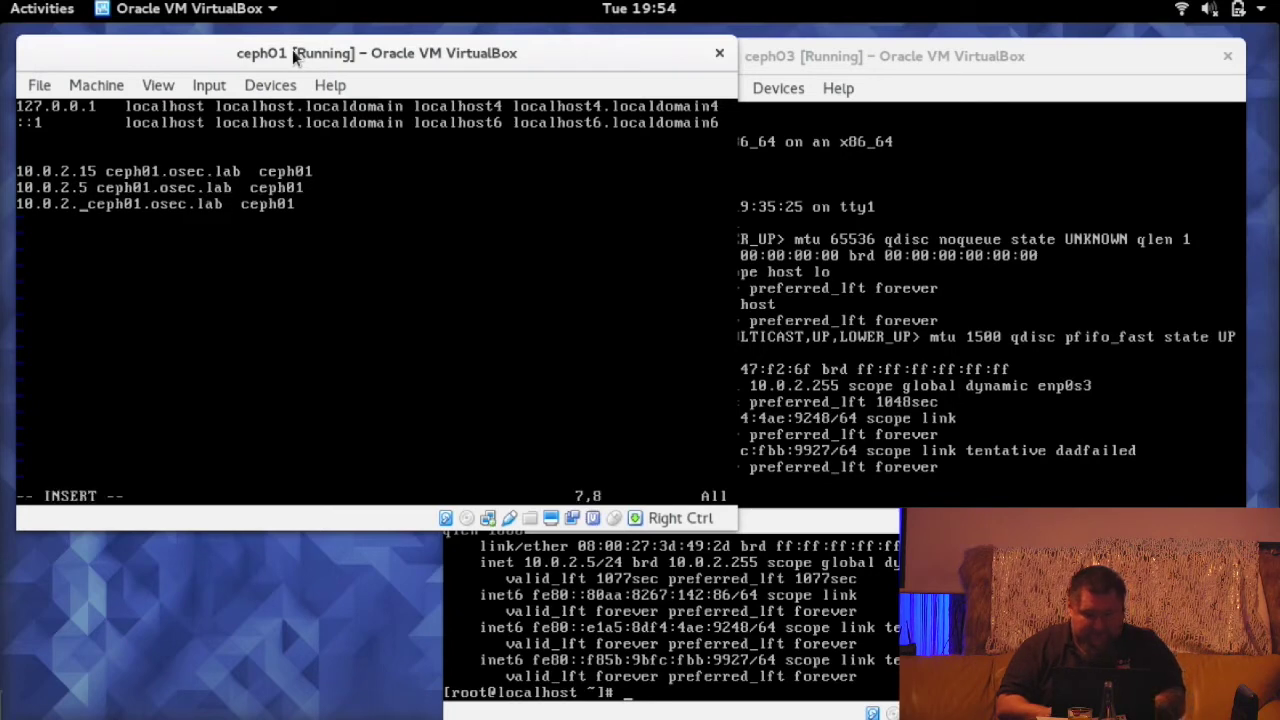
{"action": "type", "text": "6"}
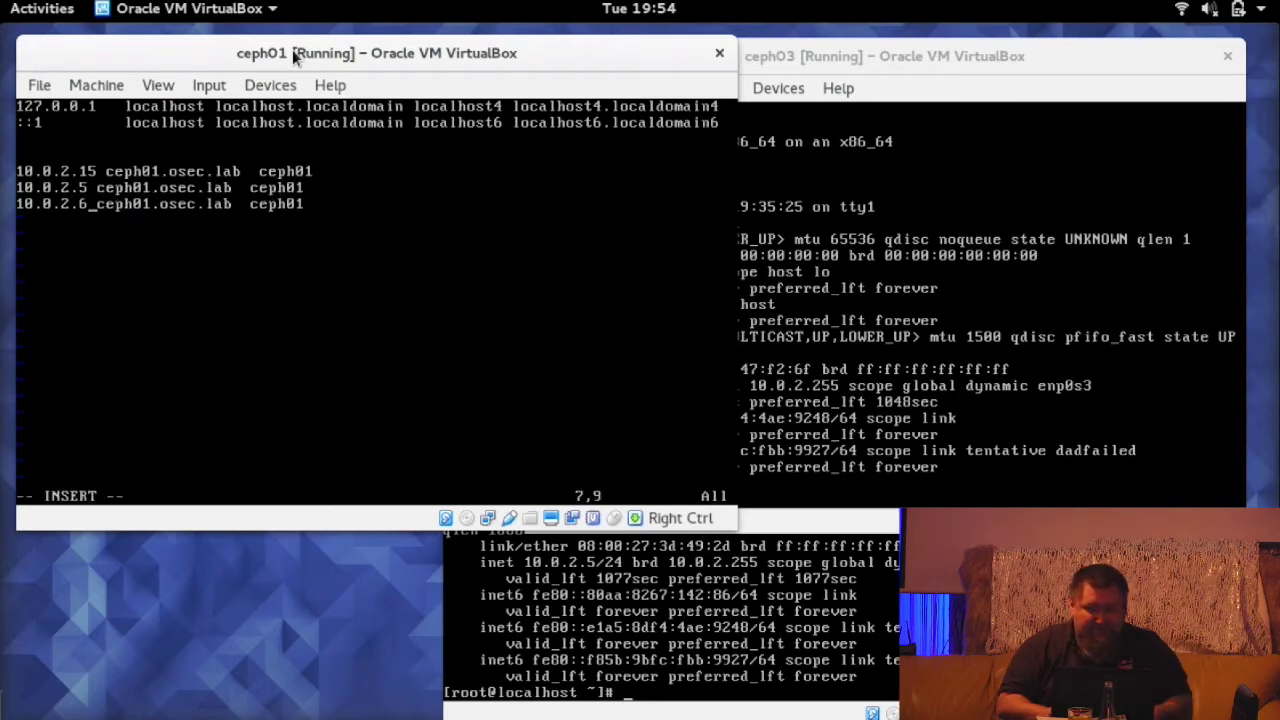
{"action": "key", "text": "Up"}
{"action": "key", "text": "Right"}
- Rename the copied entries to ceph02.osec.lab ceph02 and ceph03.osec.lab ceph03, aligning the columns
{"action": "key", "text": "Right"}
{"action": "key", "text": "Right"}
{"action": "key", "text": "Right"}
{"action": "key", "text": "Right"}
{"action": "key", "text": "Right"}
{"action": "key", "text": "Right"}
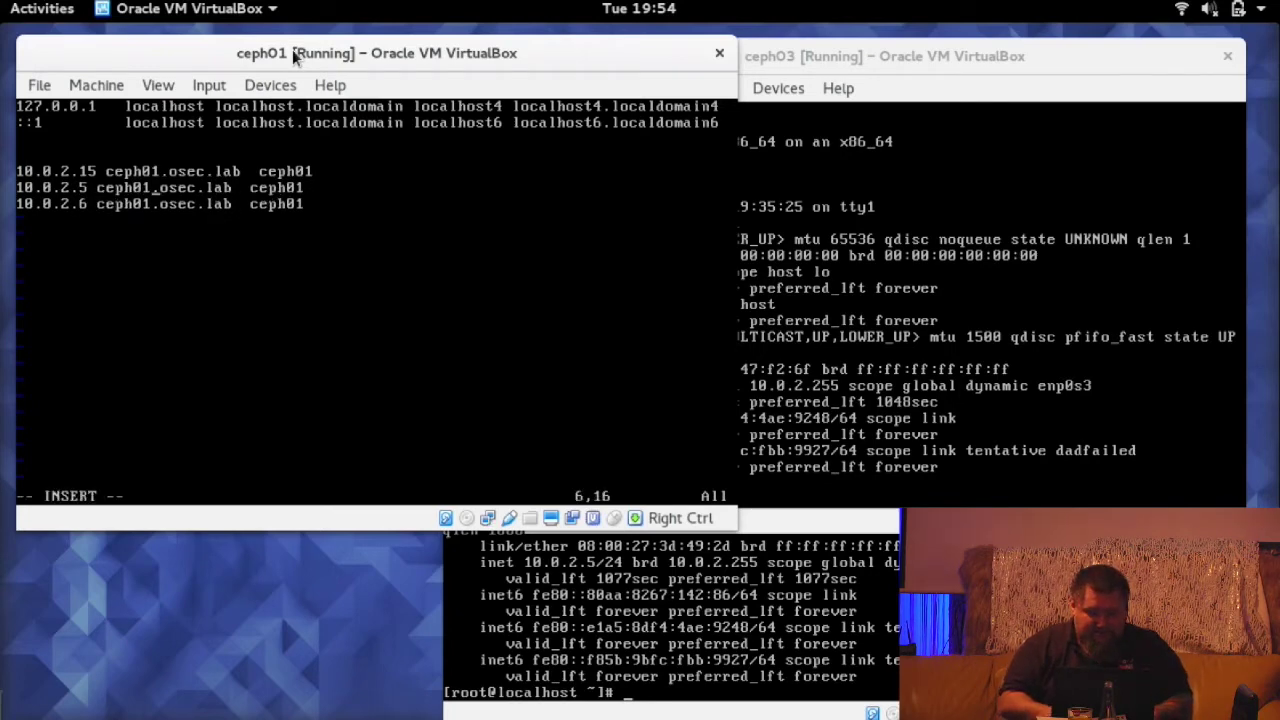
{"action": "key", "text": "BackSpace"}
{"action": "type", "text": "2"}
{"action": "key", "text": "Up"}
{"action": "key", "text": "Right"}
{"action": "key", "text": "Right"}
{"action": "key", "text": "Right"}
{"action": "key", "text": "Right"}
{"action": "key", "text": "Right"}
{"action": "key", "text": "Right"}
{"action": "key", "text": "Right"}
{"action": "key", "text": "Right"}
{"action": "key", "text": "Right"}
{"action": "key", "text": "Right"}
{"action": "key", "text": "BackSpace"}
{"action": "type", "text": "2"}
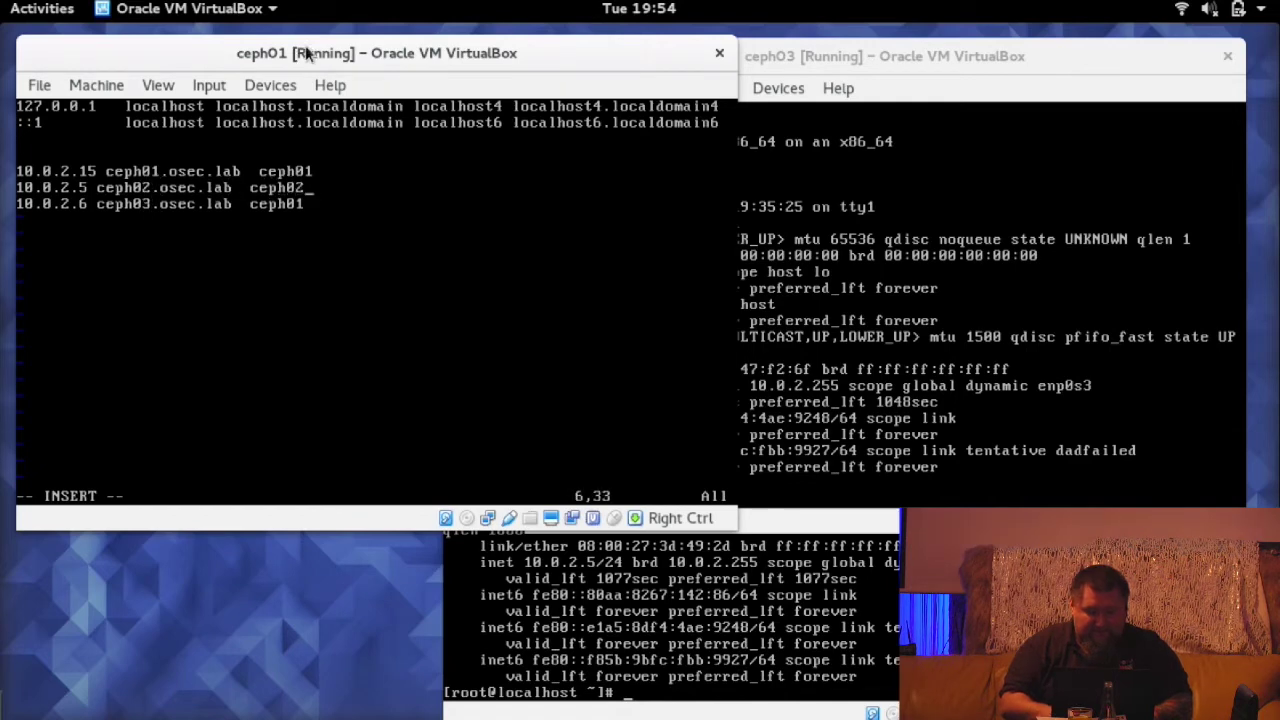
{"action": "key", "text": "Down"}
{"action": "key", "text": "BackSpace"}
{"action": "type", "text": "3"}
{"action": "key", "text": "Up"}
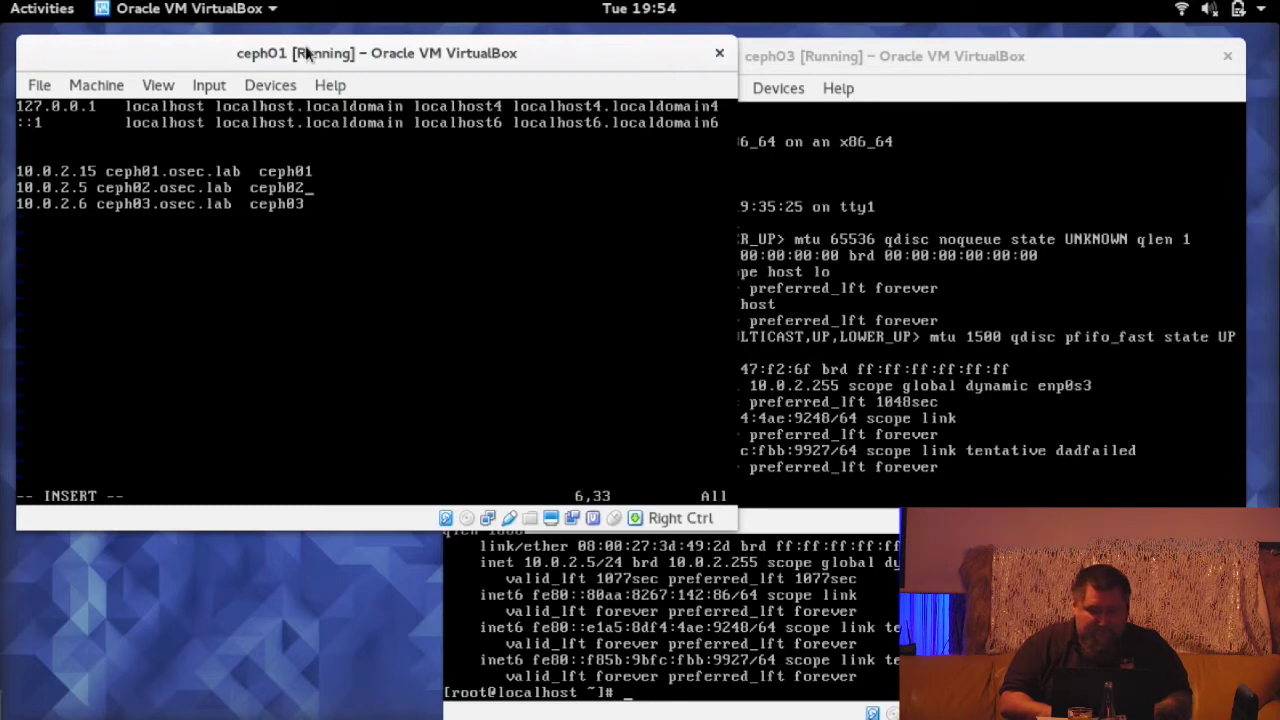
{"action": "key", "text": "Left"}
{"action": "key", "text": "Left"}
{"action": "key", "text": "Left"}
{"action": "key", "text": "Left"}
{"action": "key", "text": "Left"}
{"action": "key", "text": "Left"}
{"action": "key", "text": "Left"}
{"action": "key", "text": "Left"}
{"action": "key", "text": "Left"}
{"action": "key", "text": "Left"}
{"action": "key", "text": "Left"}
{"action": "key", "text": "Left"}
{"action": "key", "text": "Left"}
{"action": "key", "text": "Left"}
{"action": "key", "text": "Left"}
{"action": "key", "text": "Left"}
{"action": "key", "text": "Left"}
{"action": "key", "text": "Left"}
{"action": "key", "text": "Left"}
{"action": "key", "text": "Left"}
{"action": "key", "text": "Left"}
{"action": "key", "text": "Left"}
{"action": "key", "text": "Down"}
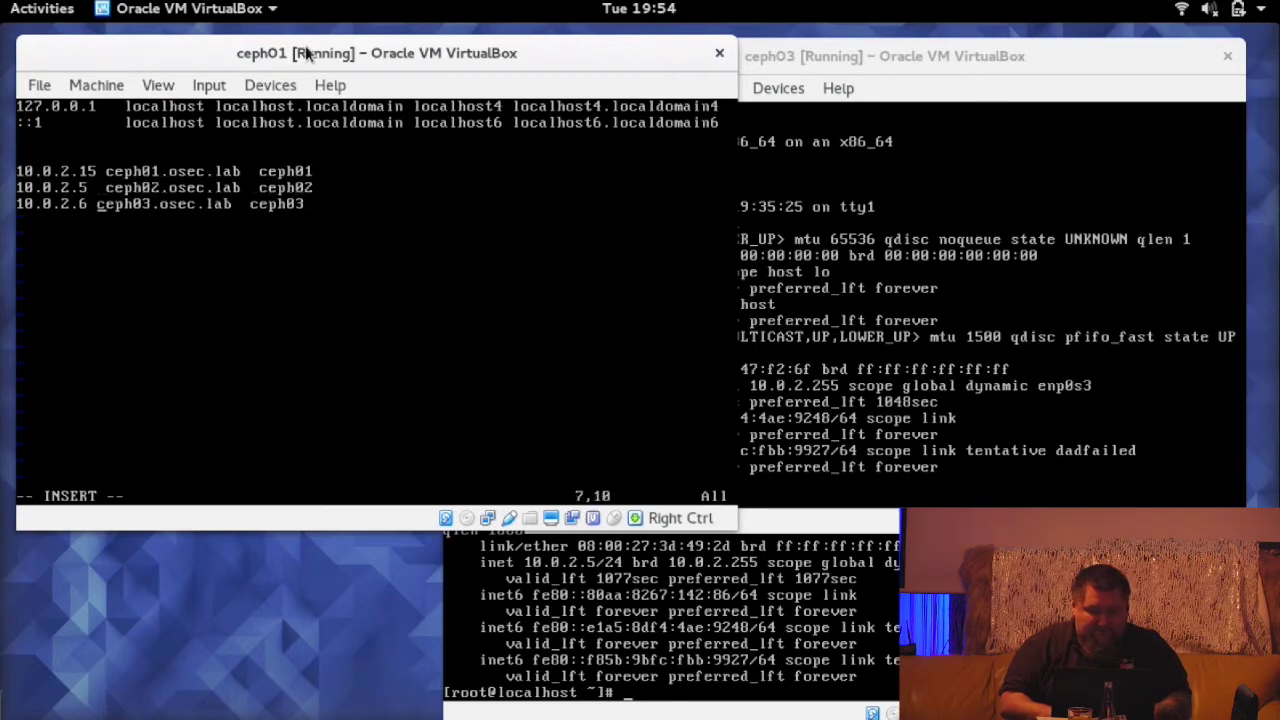
{"action": "key", "text": "Left"}
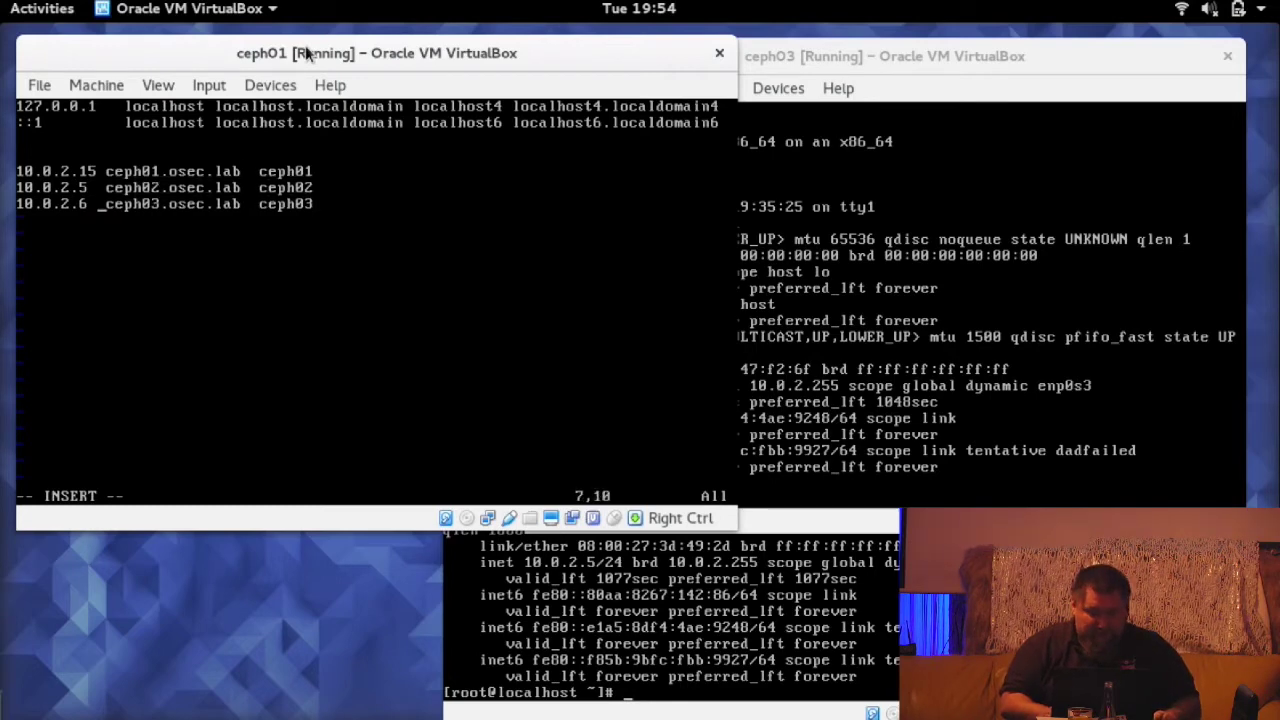
{"action": "key", "text": "Right"}
{"action": "key", "text": "Right"}
{"action": "key", "text": "Right"}
{"action": "key", "text": "Right"}
{"action": "key", "text": "Right"}
{"action": "key", "text": "Right"}
{"action": "key", "text": "Right"}
{"action": "key", "text": "Right"}
{"action": "key", "text": "Right"}
{"action": "key", "text": "Right"}
{"action": "key", "text": "Right"}
{"action": "key", "text": "Right"}
{"action": "key", "text": "Right"}
{"action": "key", "text": "Right"}
{"action": "key", "text": "Right"}
{"action": "key", "text": "Right"}
{"action": "key", "text": "Return"}
{"action": "key", "text": "Return"}
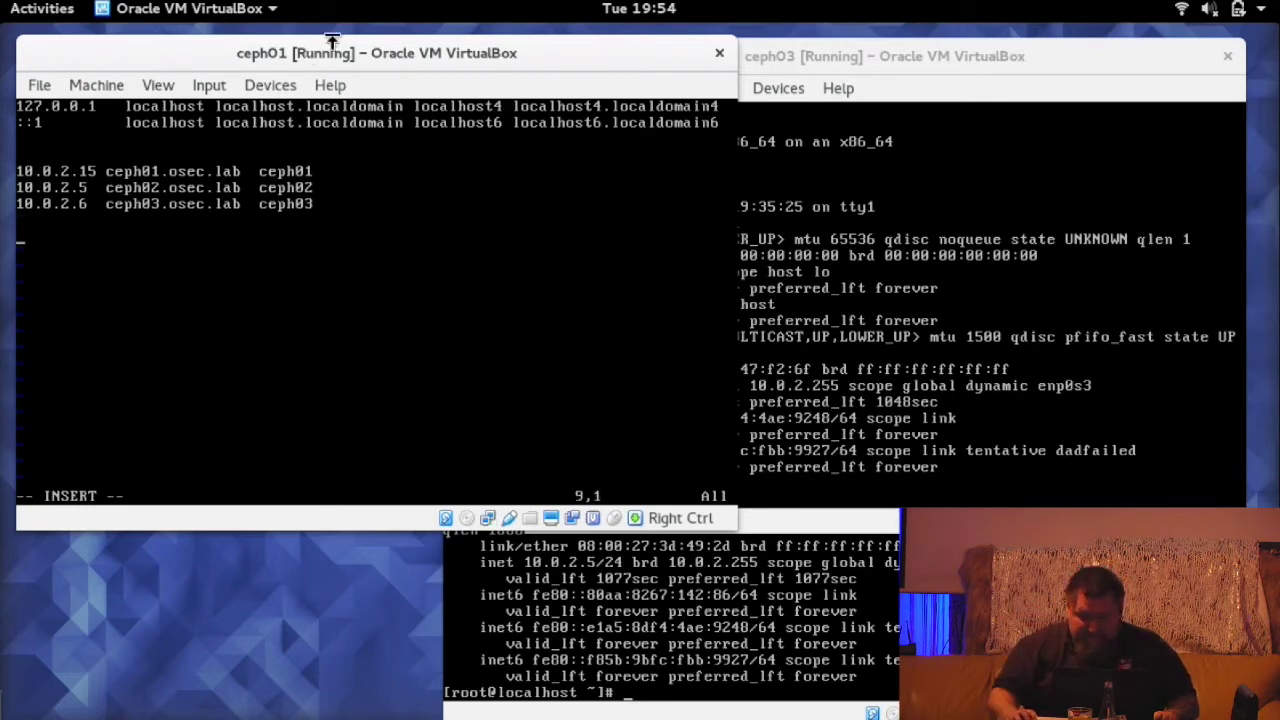
- Save /etc/hosts and quit vim with :wq
{"action": "left_click", "coordinate": [861, 58]}
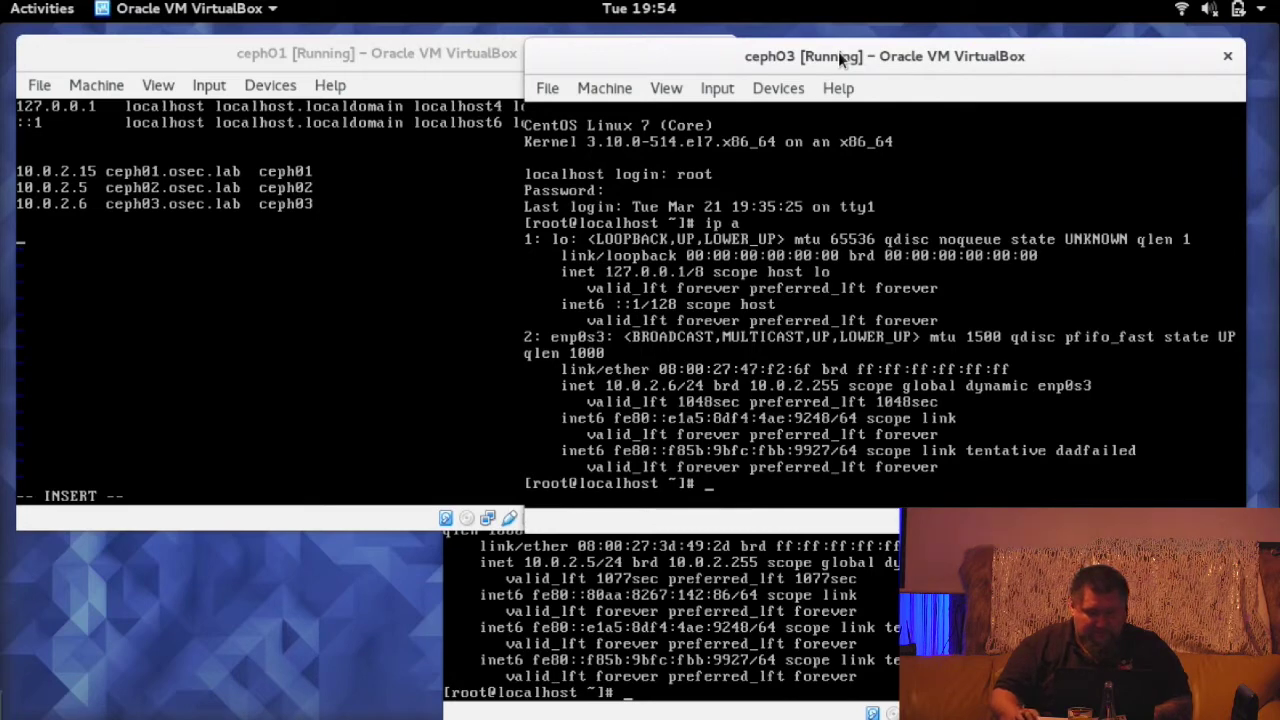
{"action": "left_click", "coordinate": [447, 57]}
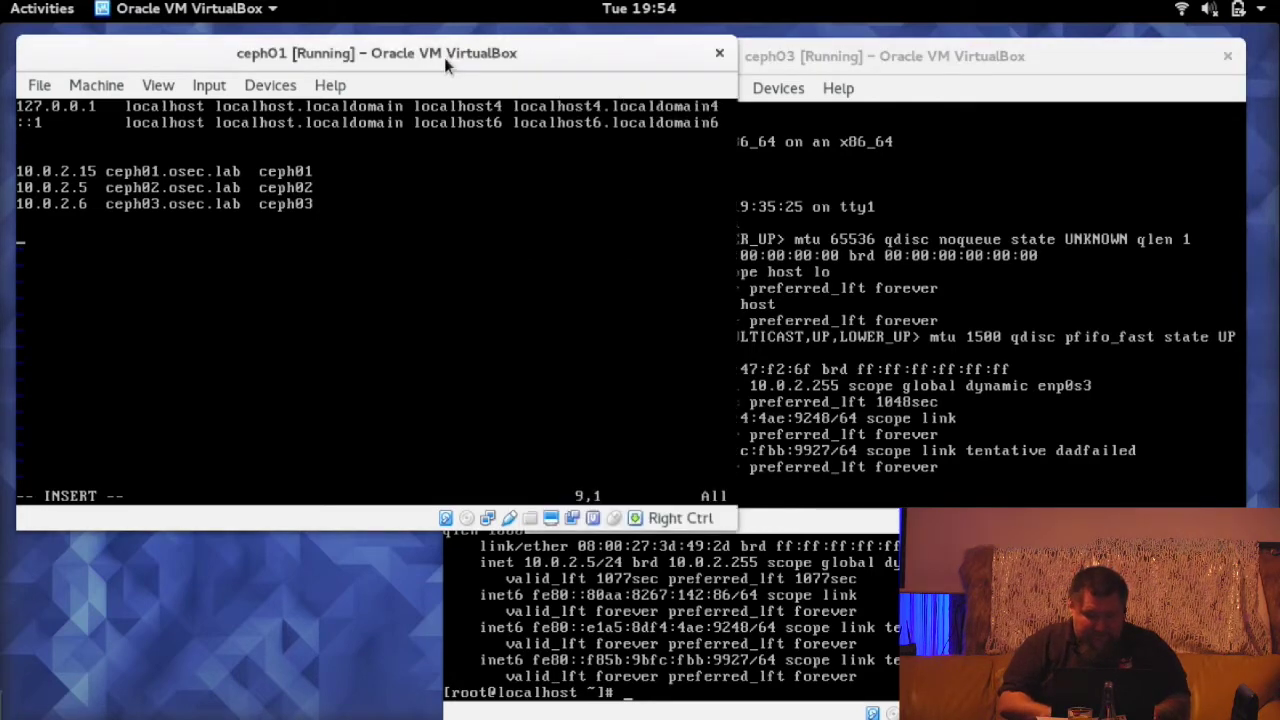
{"action": "key", "text": "Escape"}
{"action": "type", "text": ":wq"}
{"action": "key", "text": "Return"}
{"action": "key", "text": "Return"}
{"action": "key", "text": "Return"}
{"action": "key", "text": "Return"}
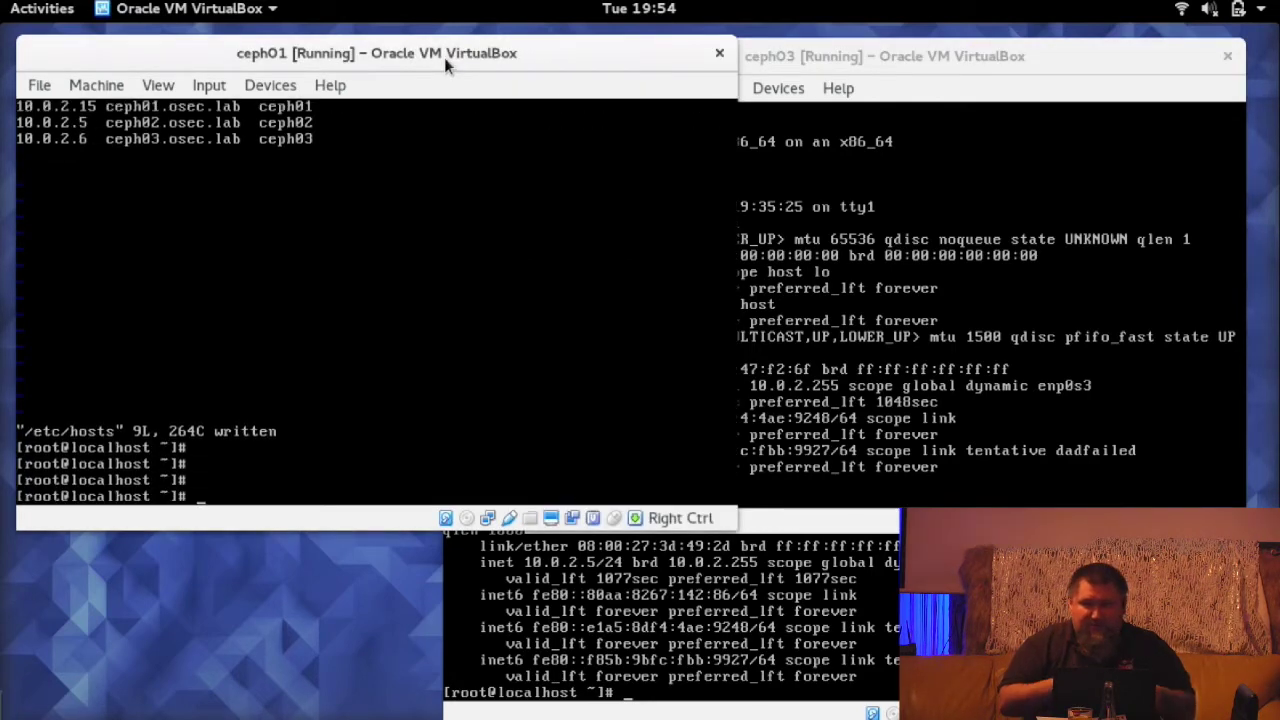
- Ping ceph02 and then ceph03 by hostname from ceph01, confirming replies with 0% packet loss
{"action": "type", "text": "pi"}
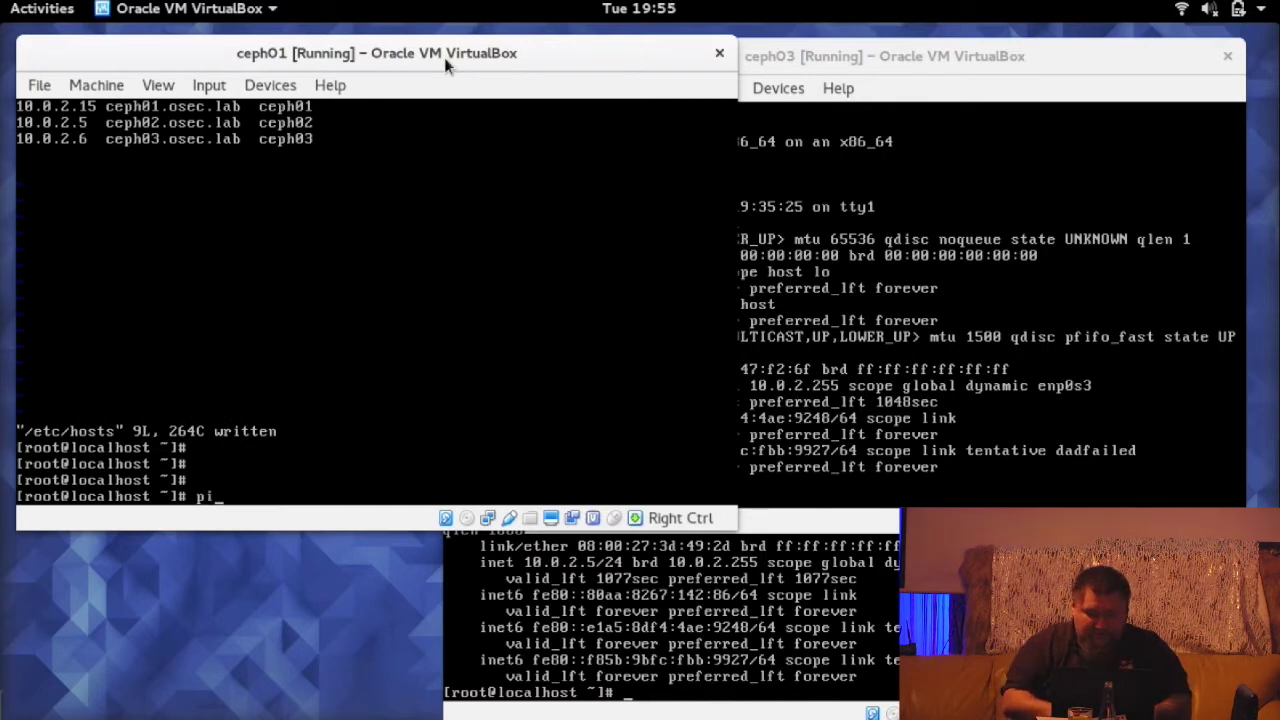
{"action": "type", "text": "ng ceph02"}
{"action": "key", "text": "Return"}
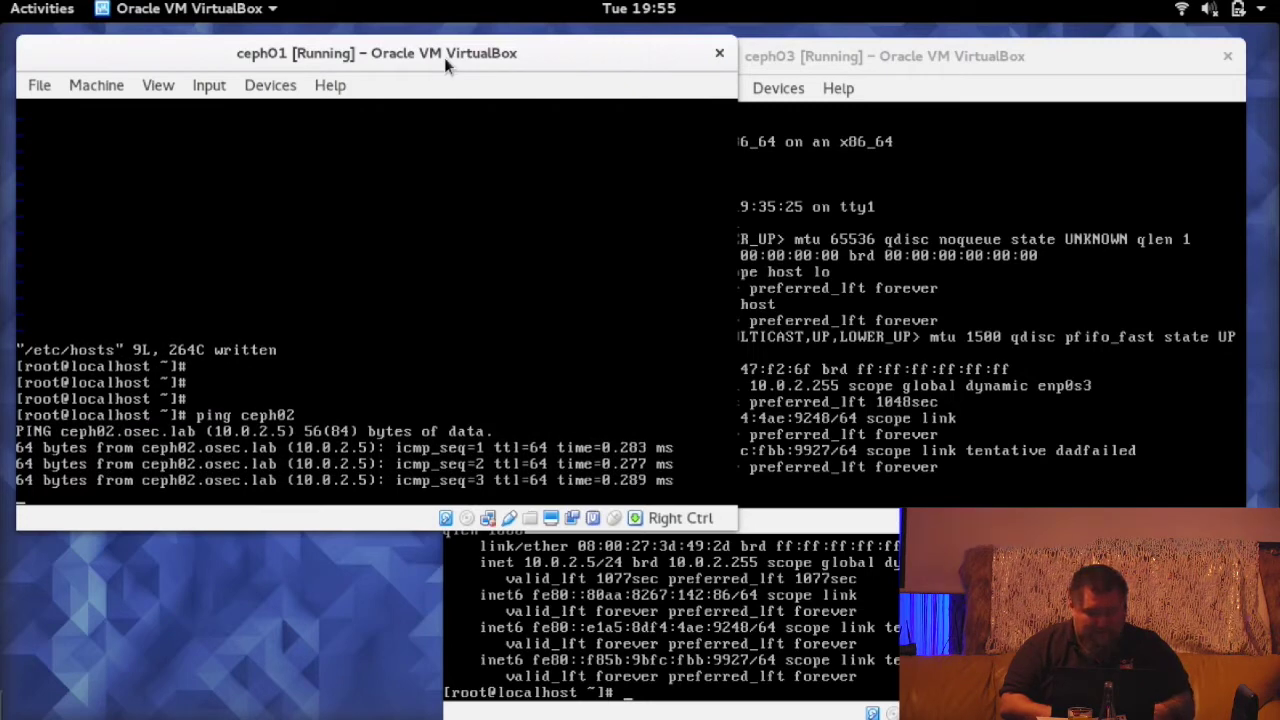
{"action": "key", "text": "ctrl+c"}
{"action": "key", "text": "ctrl+c"}
{"action": "key", "text": "Up"}
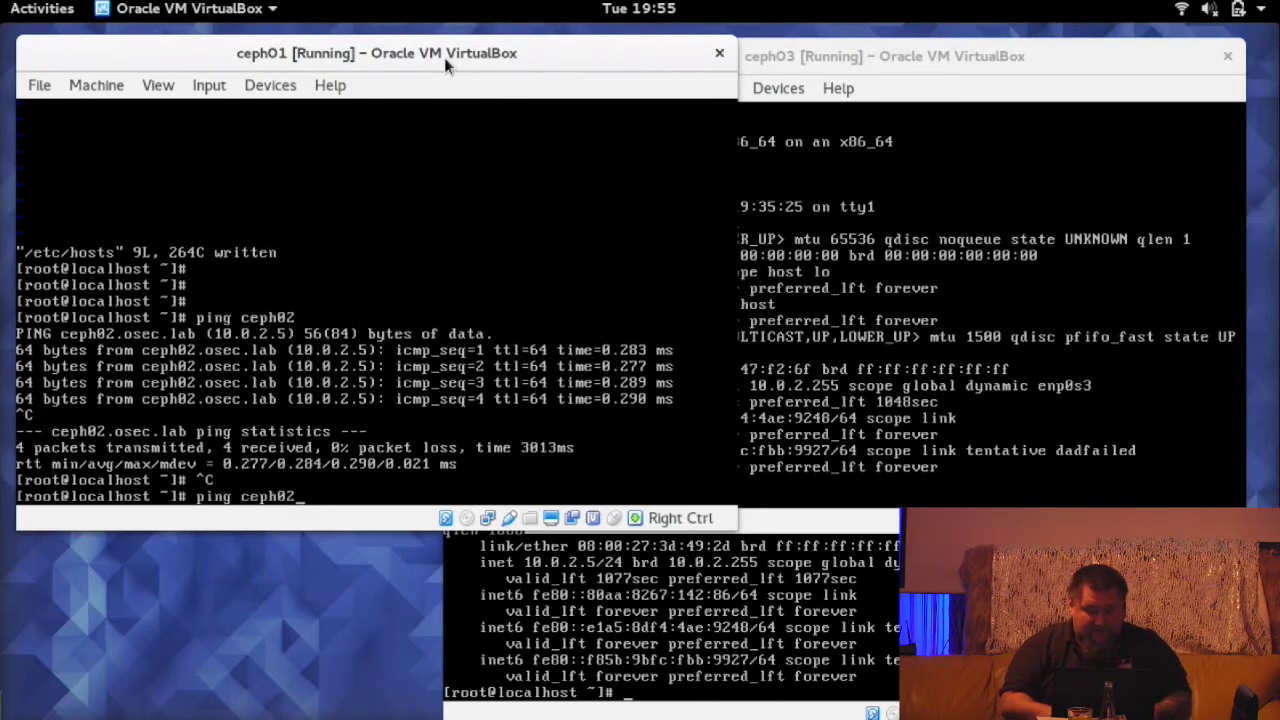
{"action": "key", "text": "BackSpace"}
{"action": "type", "text": "3"}
{"action": "key", "text": "Return"}
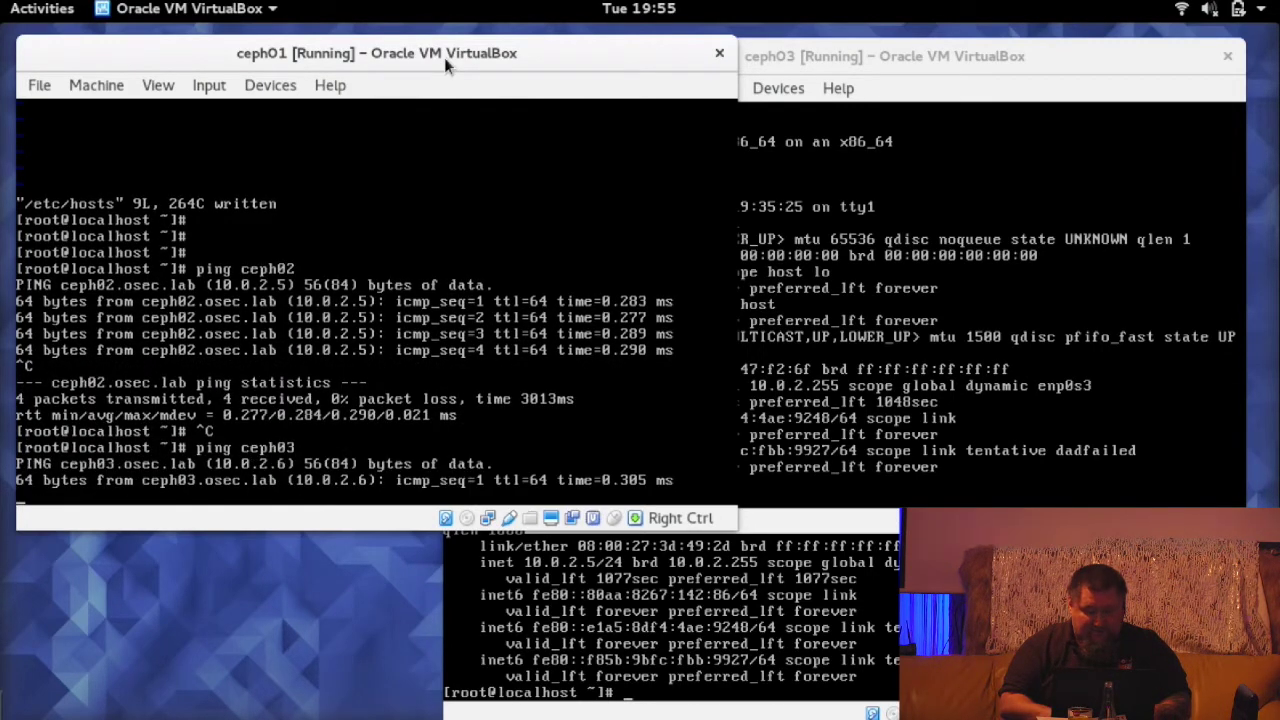
{"action": "key", "text": "ctrl+c"}
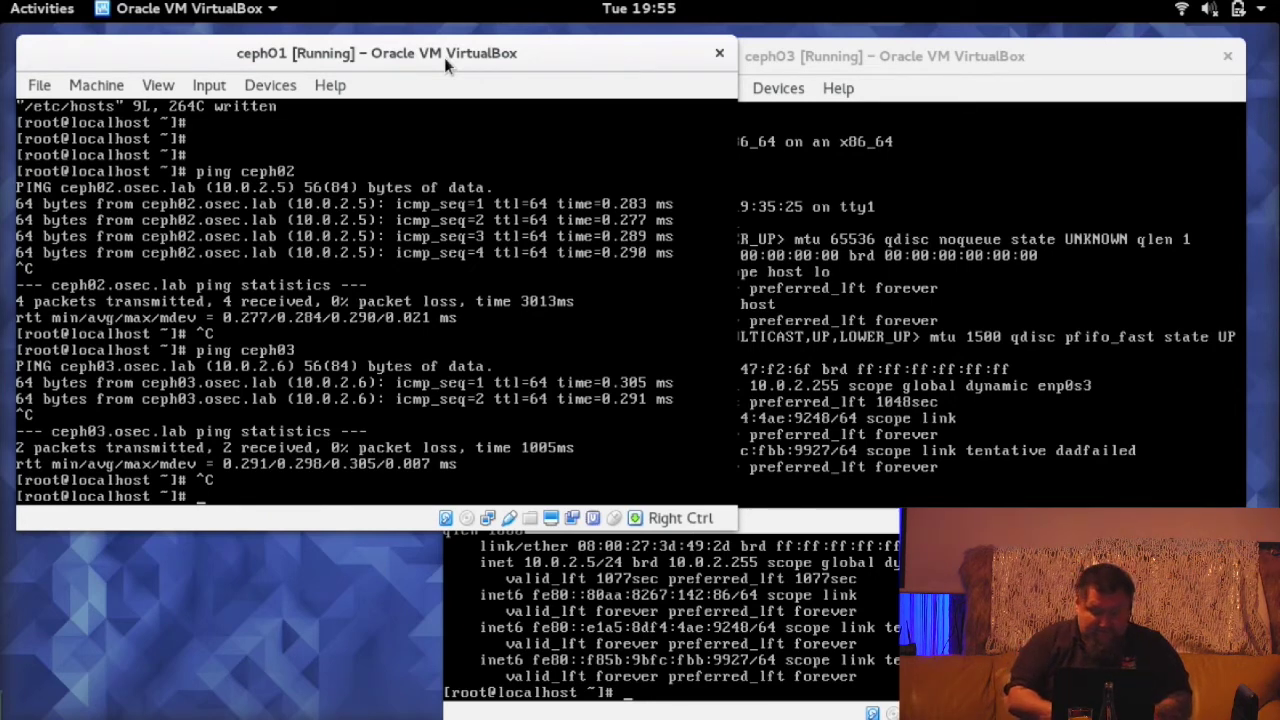
- Generate an SSH key pair with ssh-keygen and copy it to ceph02.osec.lab, entering ceph02's root password
{"action": "type", "text": "ssh-ke"}
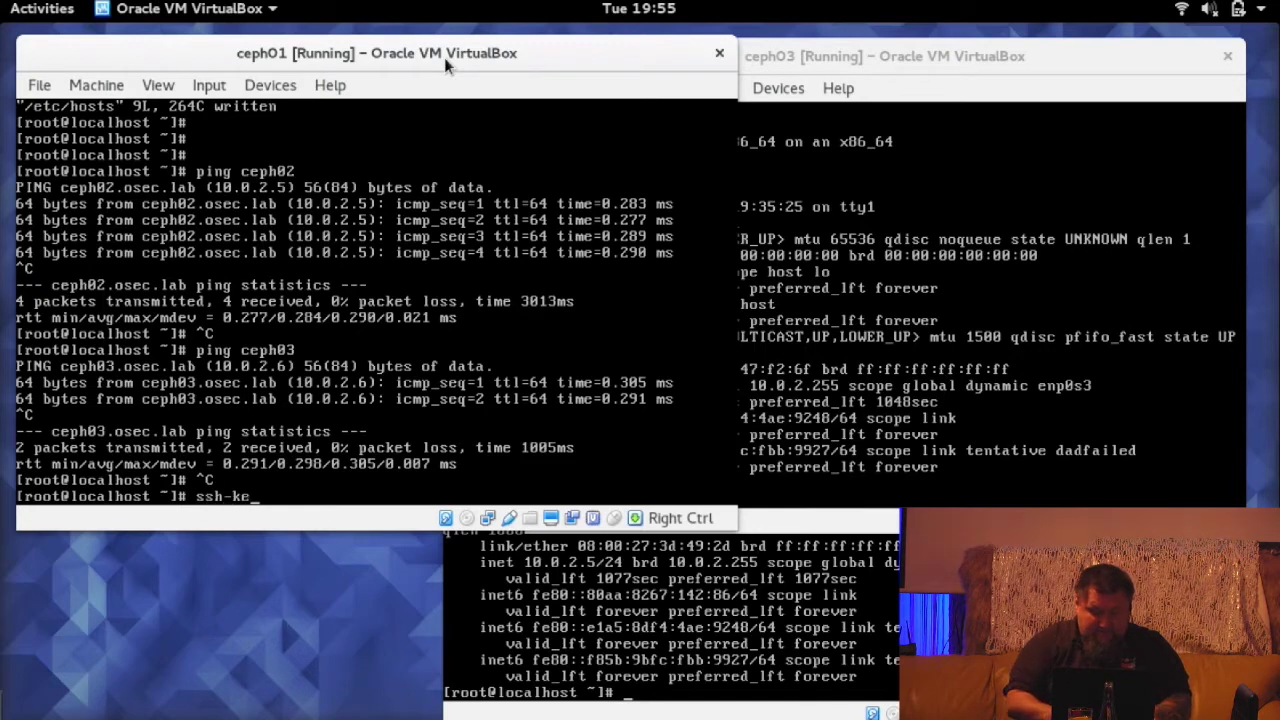
{"action": "type", "text": "ygen"}
{"action": "key", "text": "Return"}
{"action": "key", "text": "Return"}
{"action": "key", "text": "Return"}
{"action": "key", "text": "Return"}
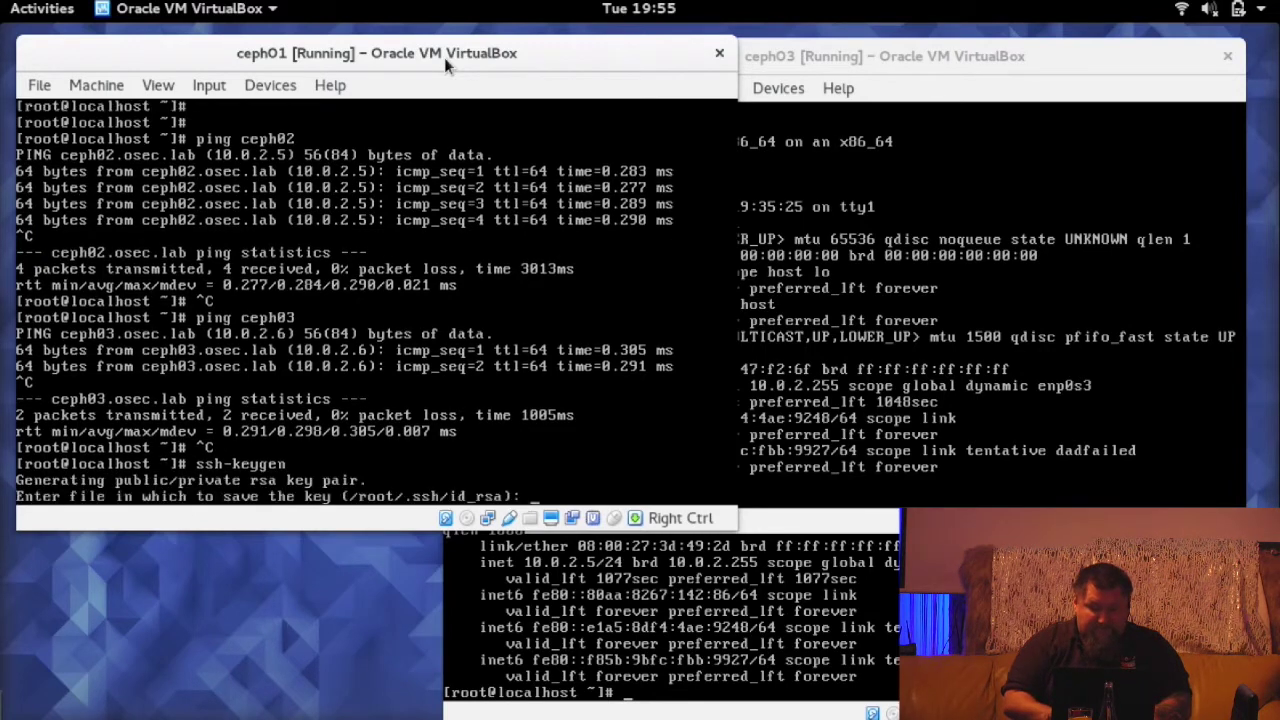
{"action": "key", "text": "Return"}
{"action": "key", "text": "Return"}
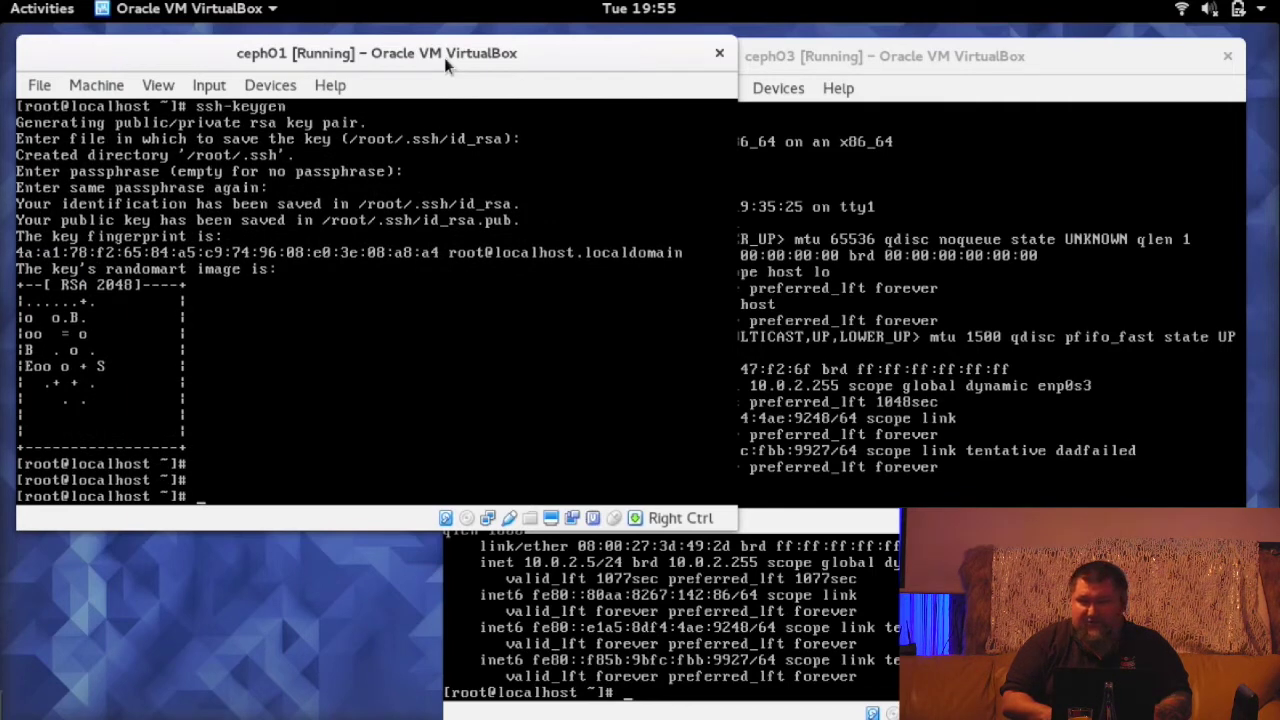
{"action": "type", "text": "ss"}
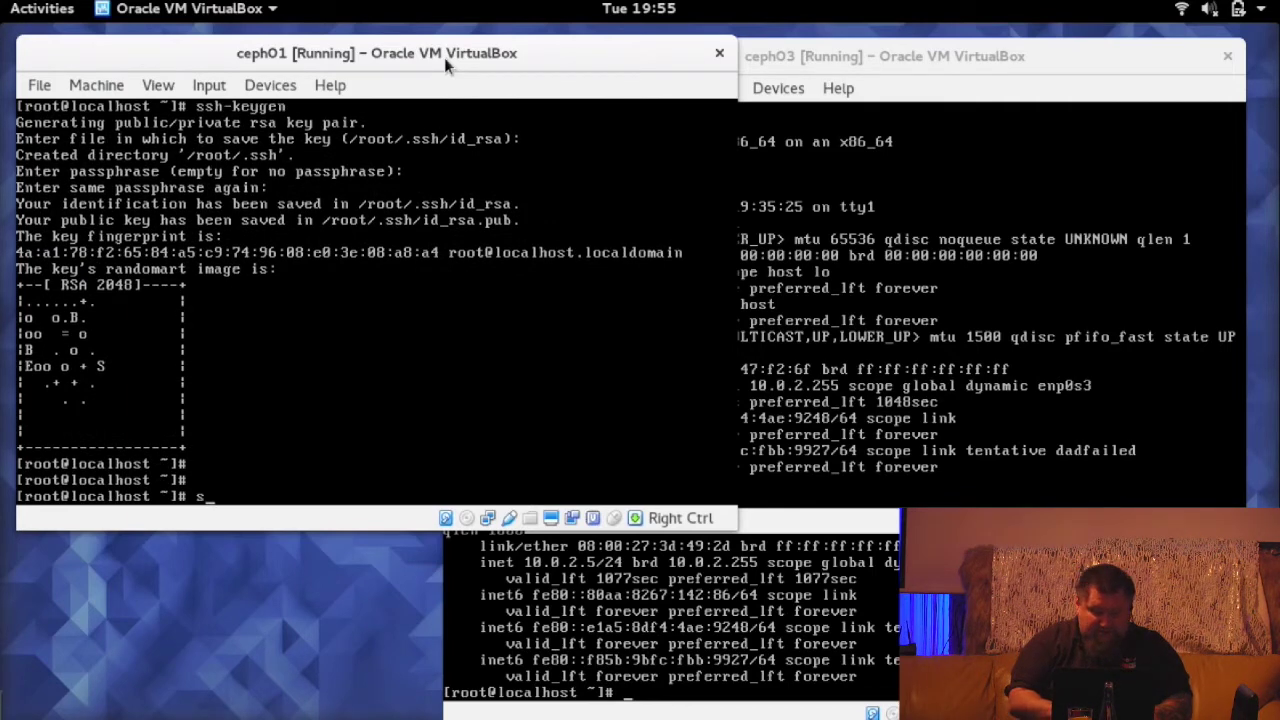
{"action": "type", "text": "h-copy-id "}
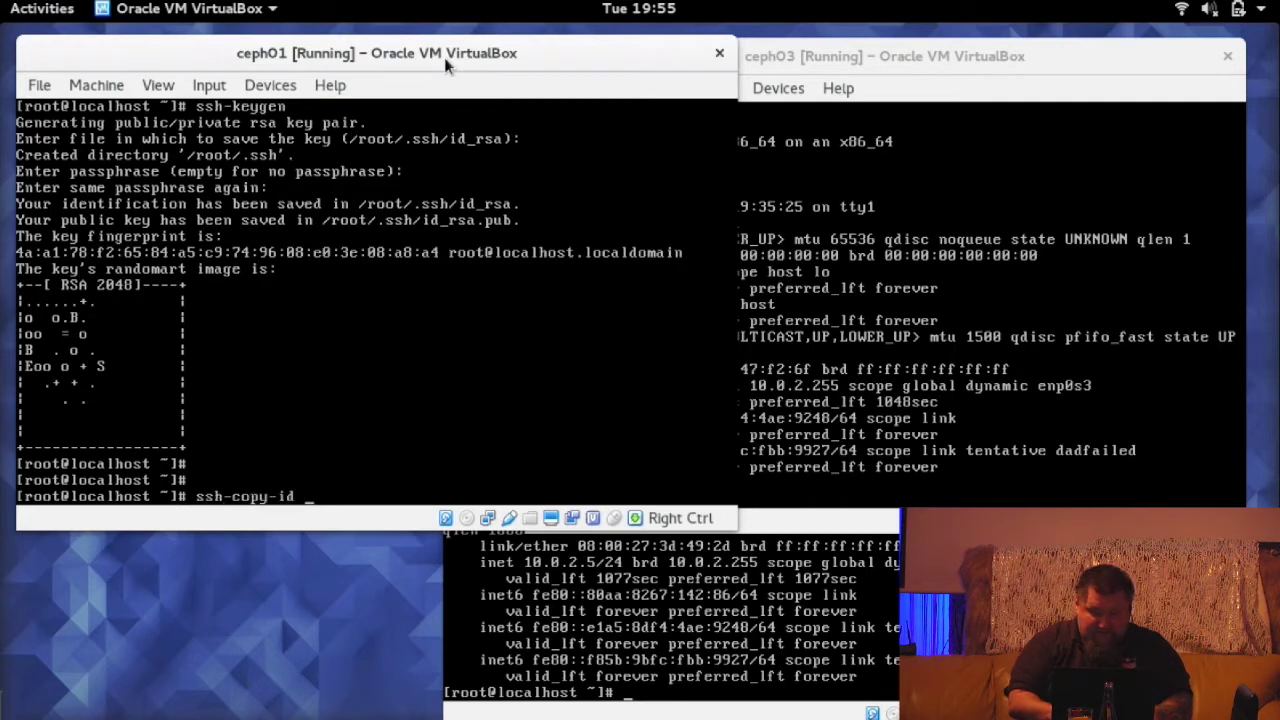
{"action": "type", "text": "ceph"}
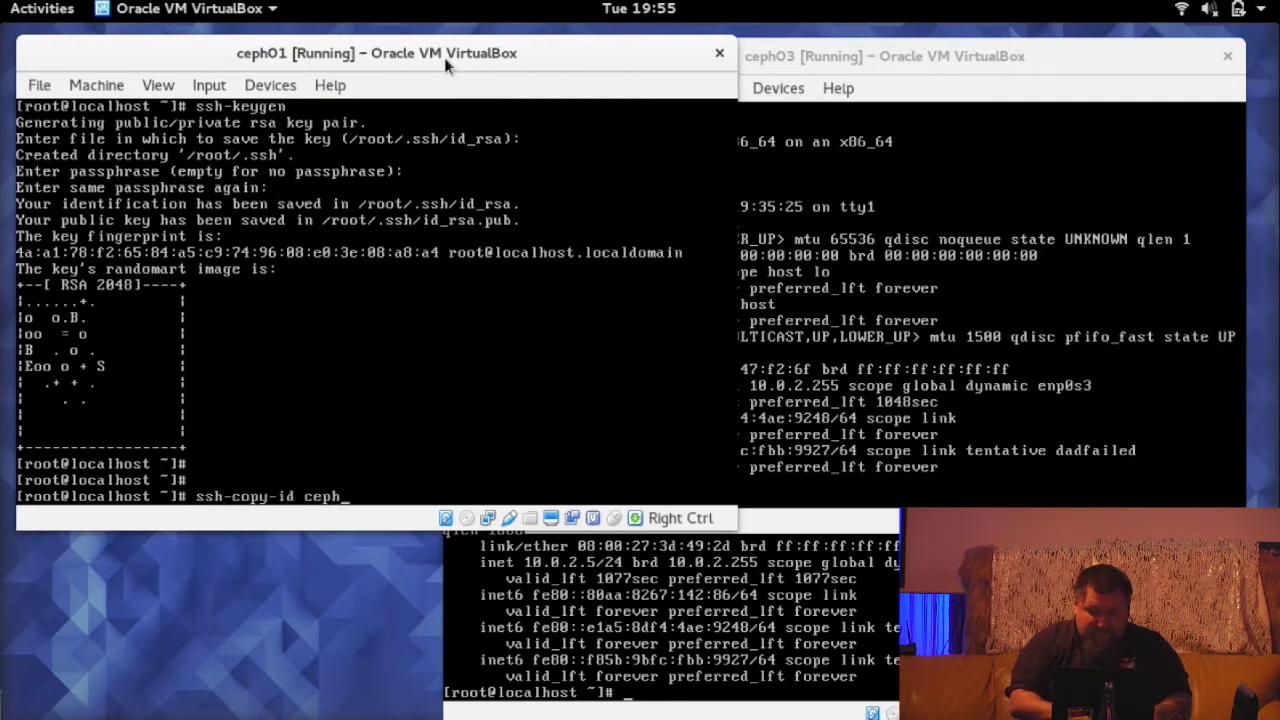
{"action": "type", "text": "01"}
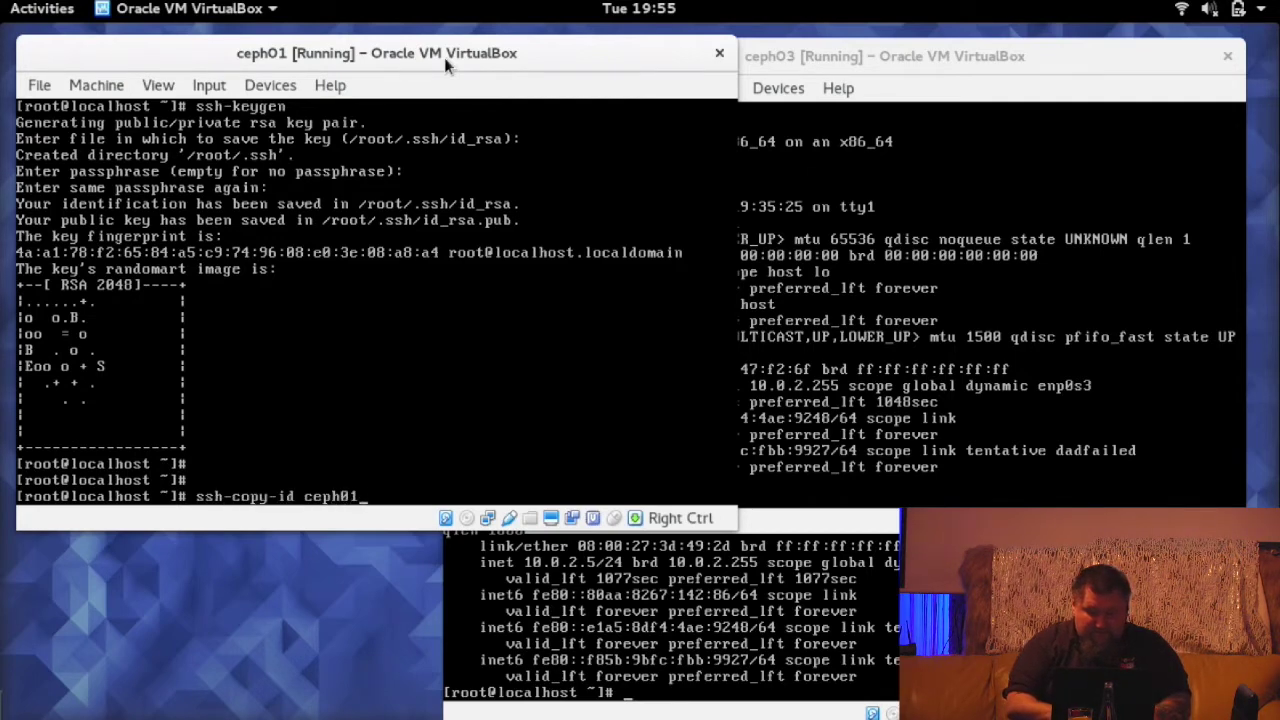
{"action": "key", "text": "BackSpace"}
{"action": "type", "text": "2.osec.lab"}
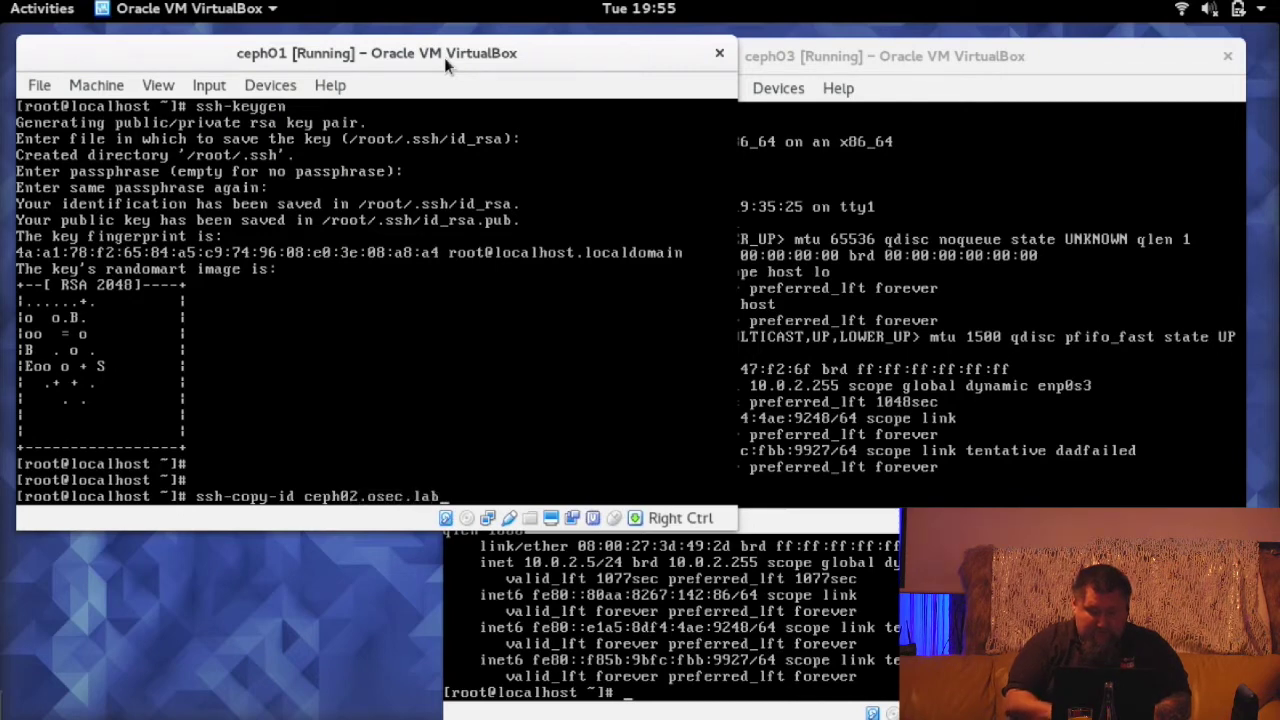
{"action": "key", "text": "Return"}
{"action": "type", "text": "y"}
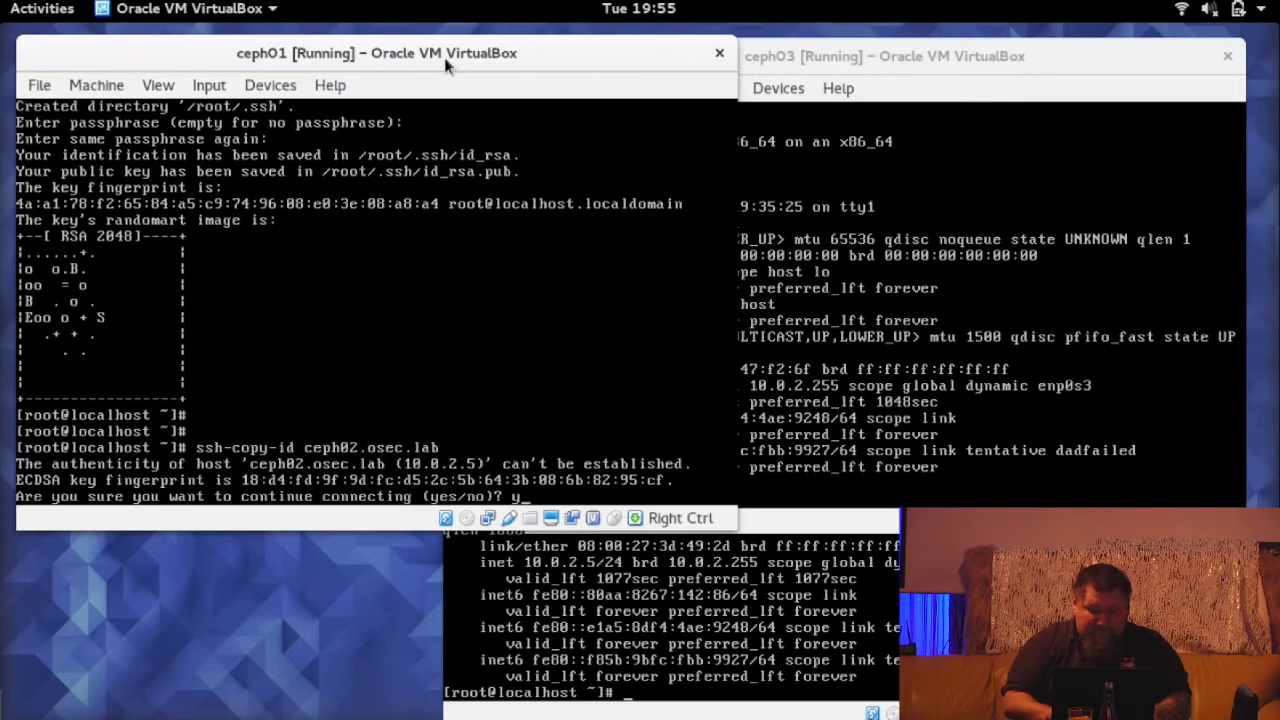
{"action": "type", "text": "es"}
{"action": "key", "text": "Return"}
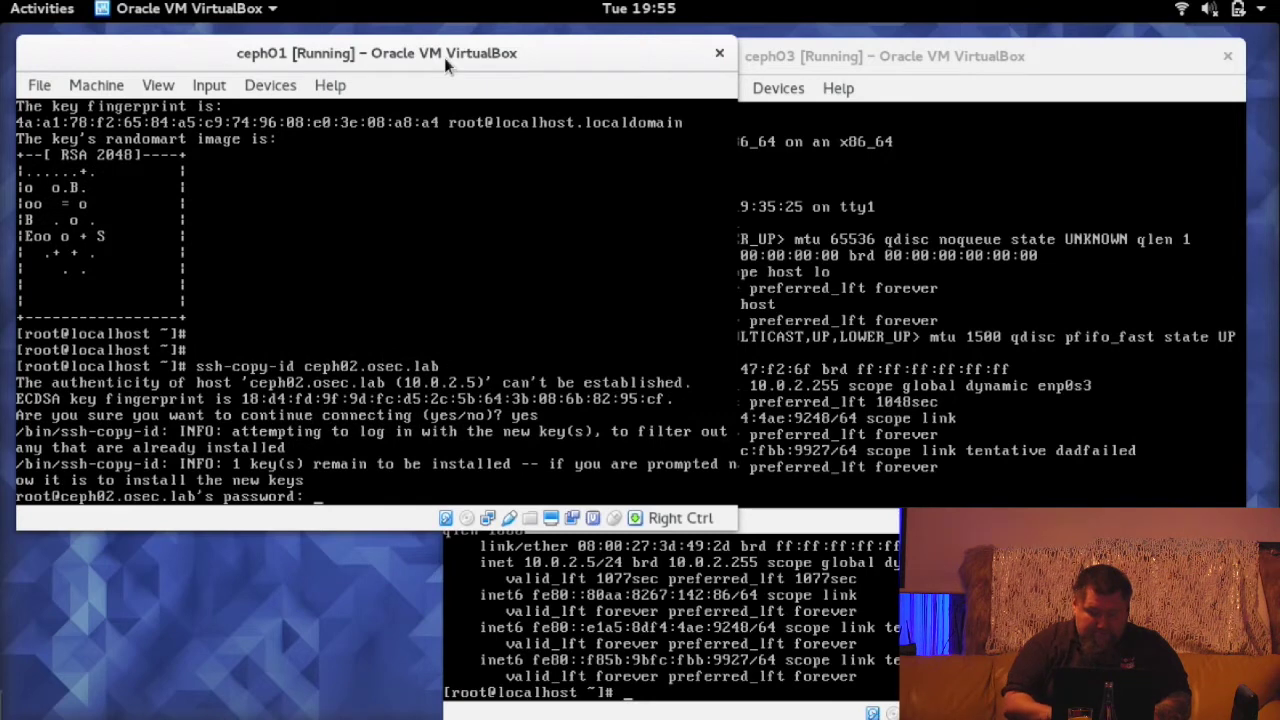
{"action": "key", "text": "Return"}
- Copy the SSH key to ceph03.osec.lab, accepting its host key and entering its root password
{"action": "key", "text": "Up"}
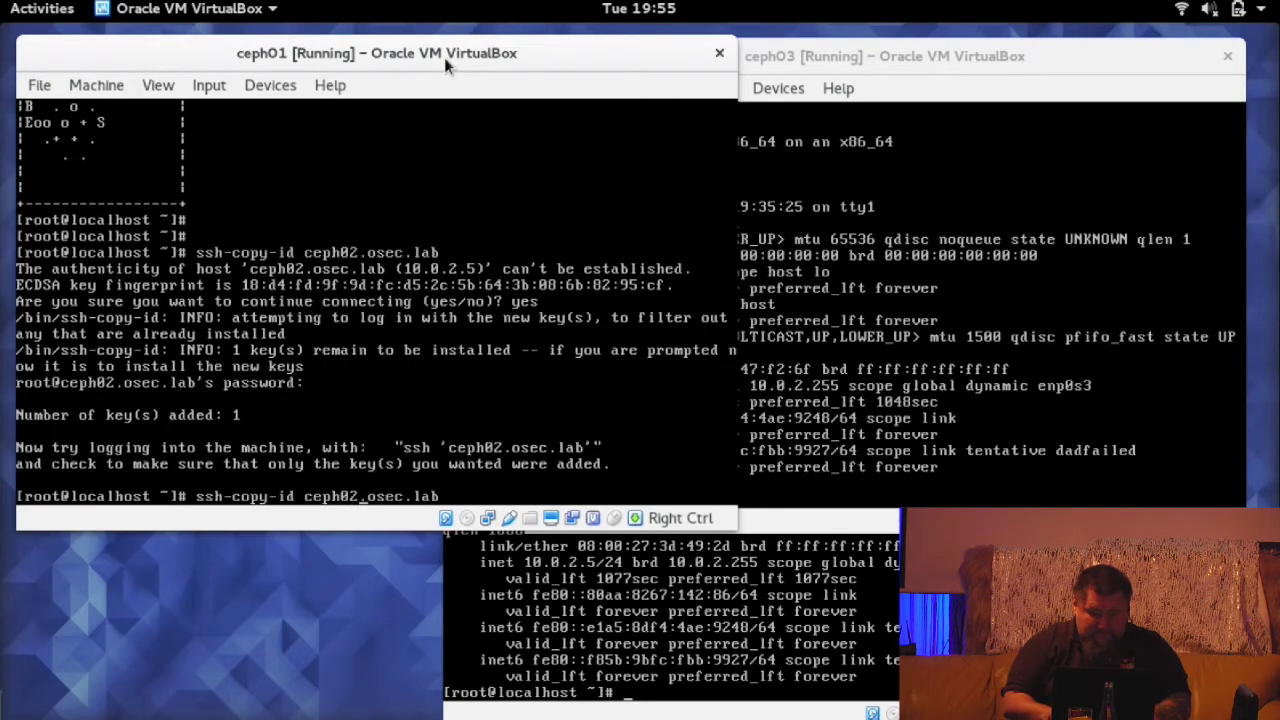
{"action": "key", "text": "BackSpace"}
{"action": "type", "text": "3"}
{"action": "key", "text": "Return"}
{"action": "type", "text": "yes"}
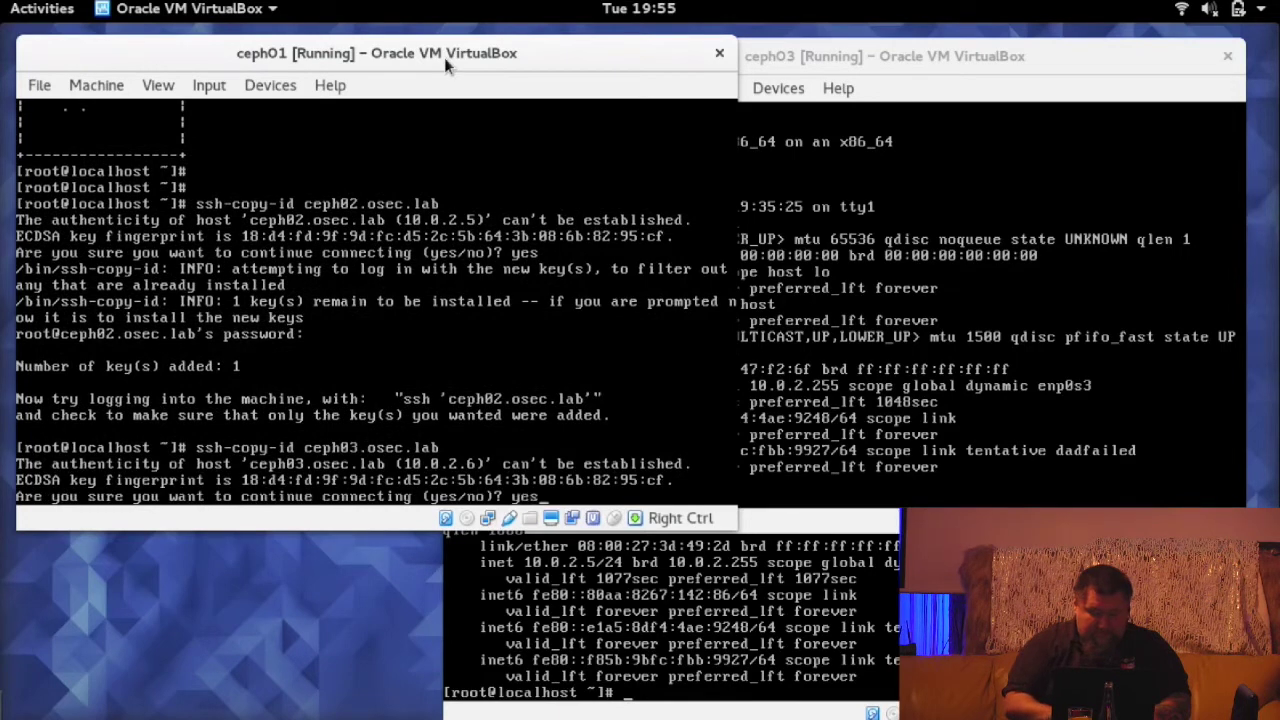
{"action": "key", "text": "Return"}
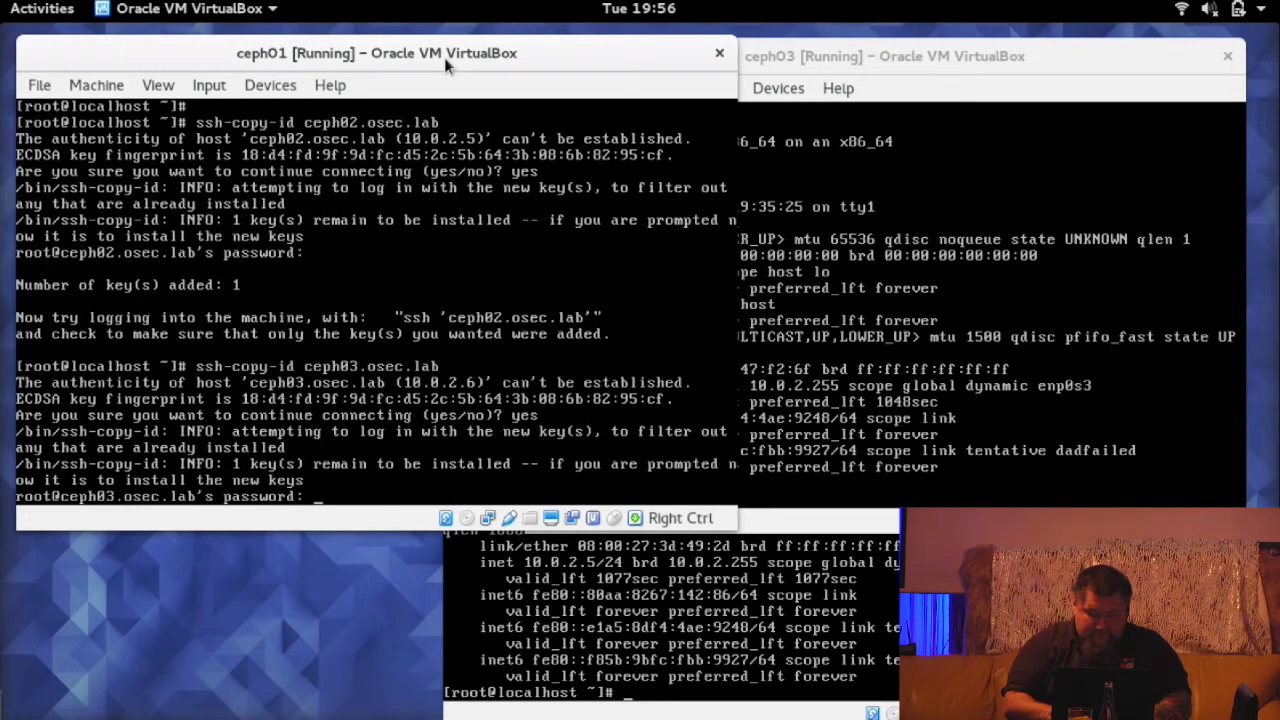
{"action": "key", "text": "Return"}
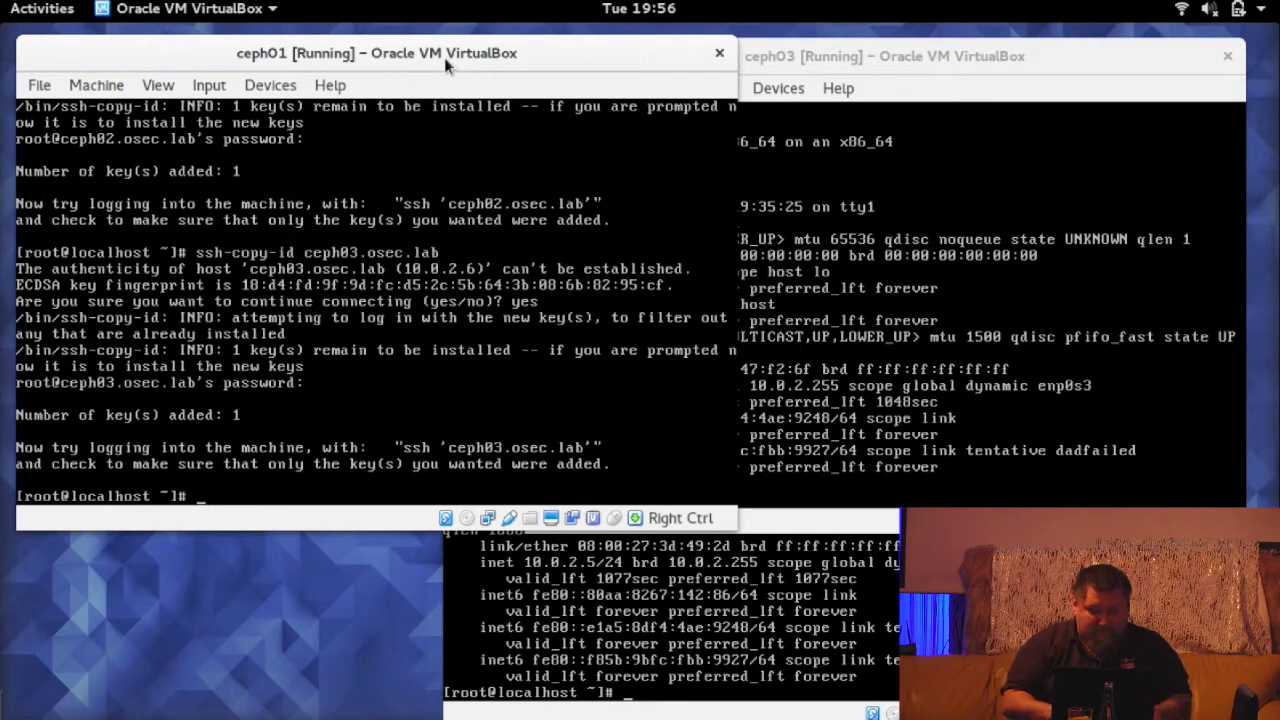
- Verify passwordless SSH login to ceph02.osec.lab, then log out
{"action": "type", "text": "ssh cep"}
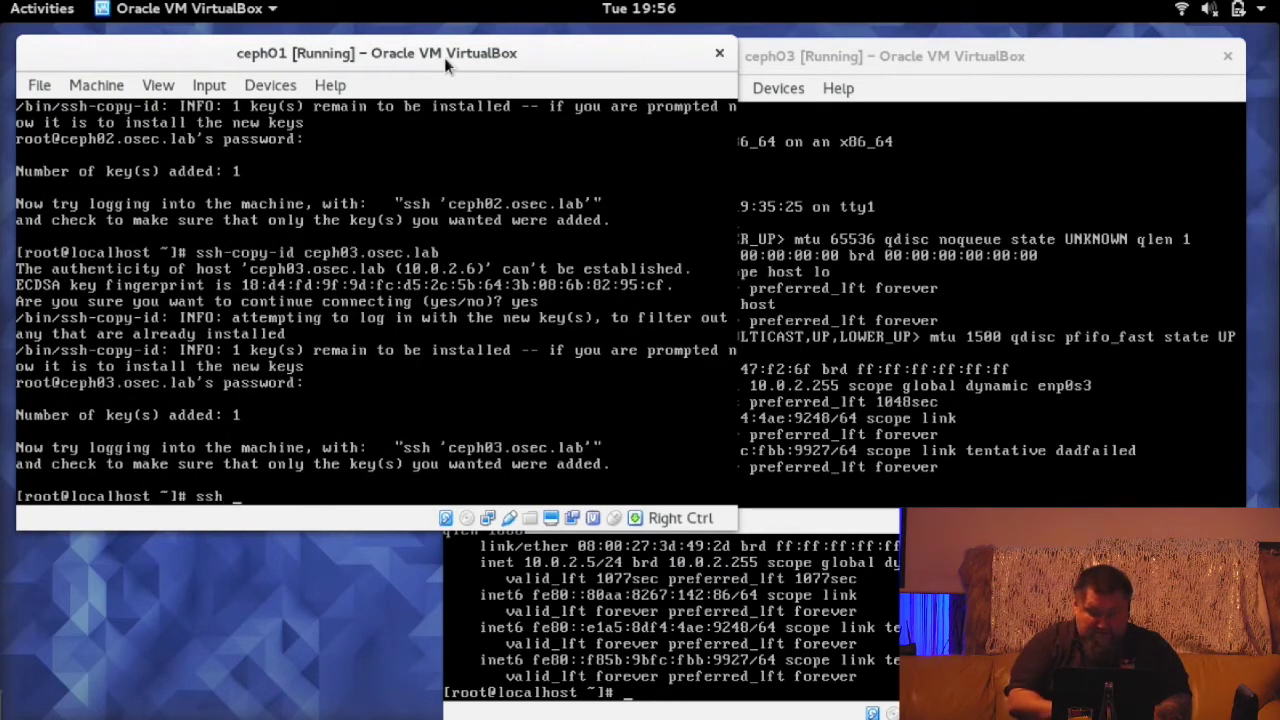
{"action": "key", "text": "BackSpace"}
{"action": "key", "text": "BackSpace"}
{"action": "key", "text": "BackSpace"}
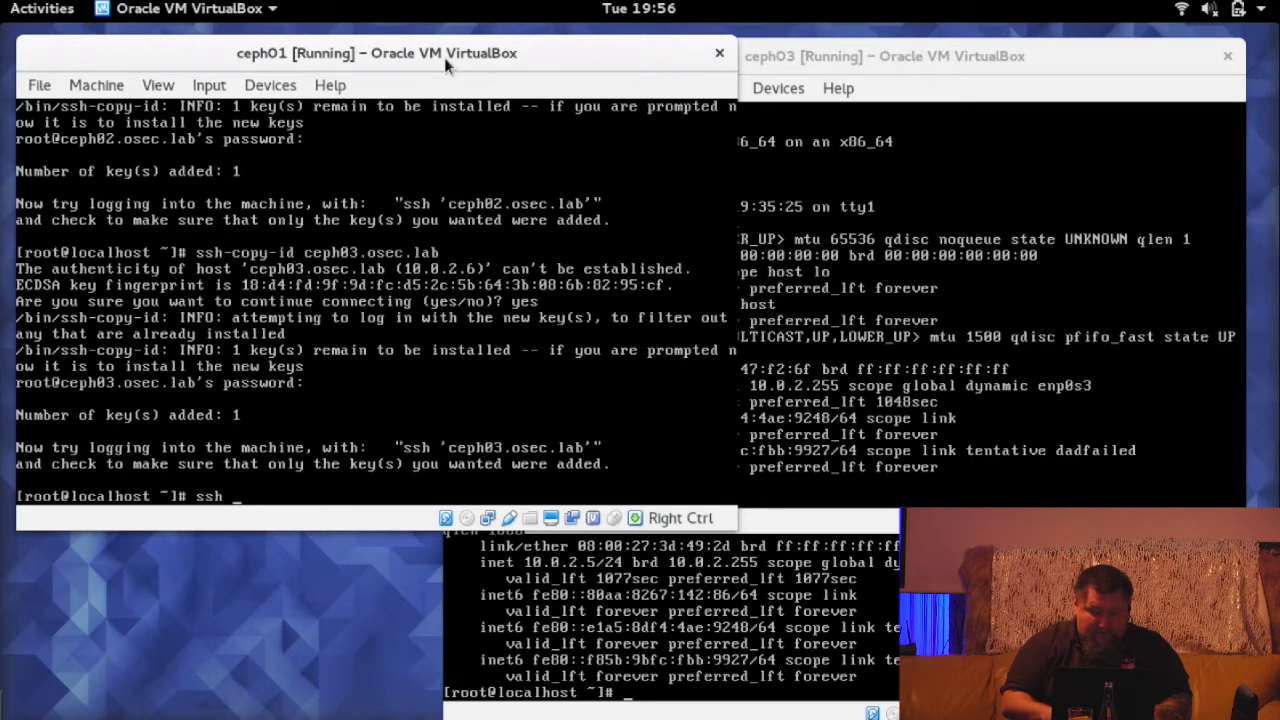
{"action": "type", "text": "ceph03.osec.lab"}
{"action": "key", "text": "Left"}
{"action": "key", "text": "Left"}
{"action": "key", "text": "Left"}
{"action": "key", "text": "Left"}
{"action": "key", "text": "Left"}
{"action": "key", "text": "Left"}
{"action": "key", "text": "Left"}
{"action": "key", "text": "Left"}
{"action": "key", "text": "Left"}
{"action": "key", "text": "BackSpace"}
{"action": "type", "text": "2"}
{"action": "key", "text": "Return"}
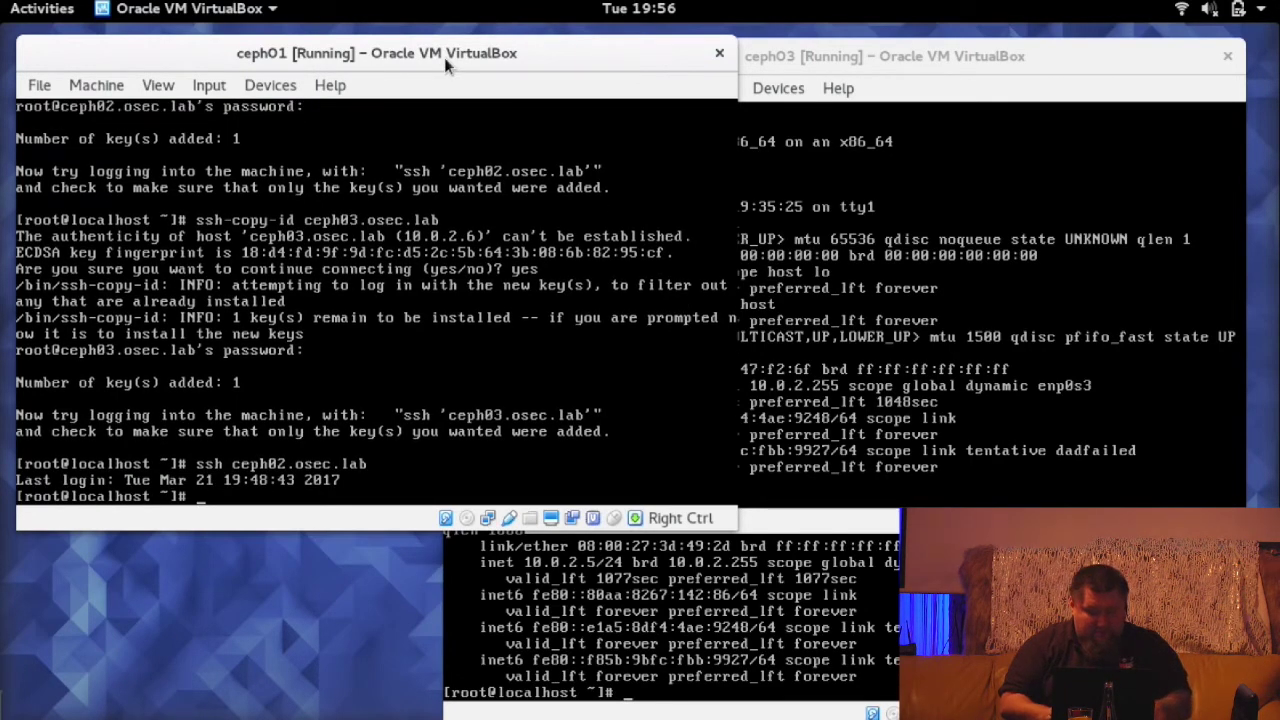
{"action": "key", "text": "ctrl+d"}
- Verify passwordless SSH login to ceph03.osec.lab, then log out
{"action": "key", "text": "Up"}
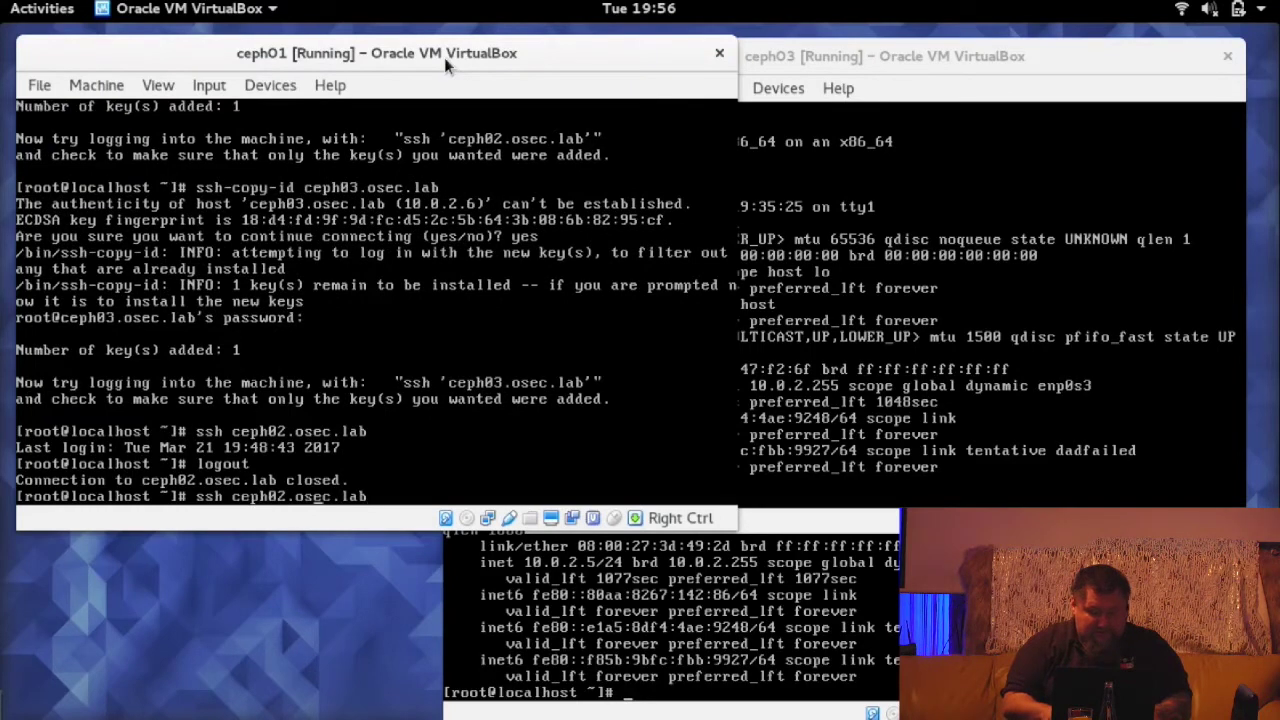
{"action": "key", "text": "Left"}
{"action": "key", "text": "Left"}
{"action": "key", "text": "Left"}
{"action": "key", "text": "Left"}
{"action": "key", "text": "BackSpace"}
{"action": "type", "text": "3"}
{"action": "key", "text": "Return"}
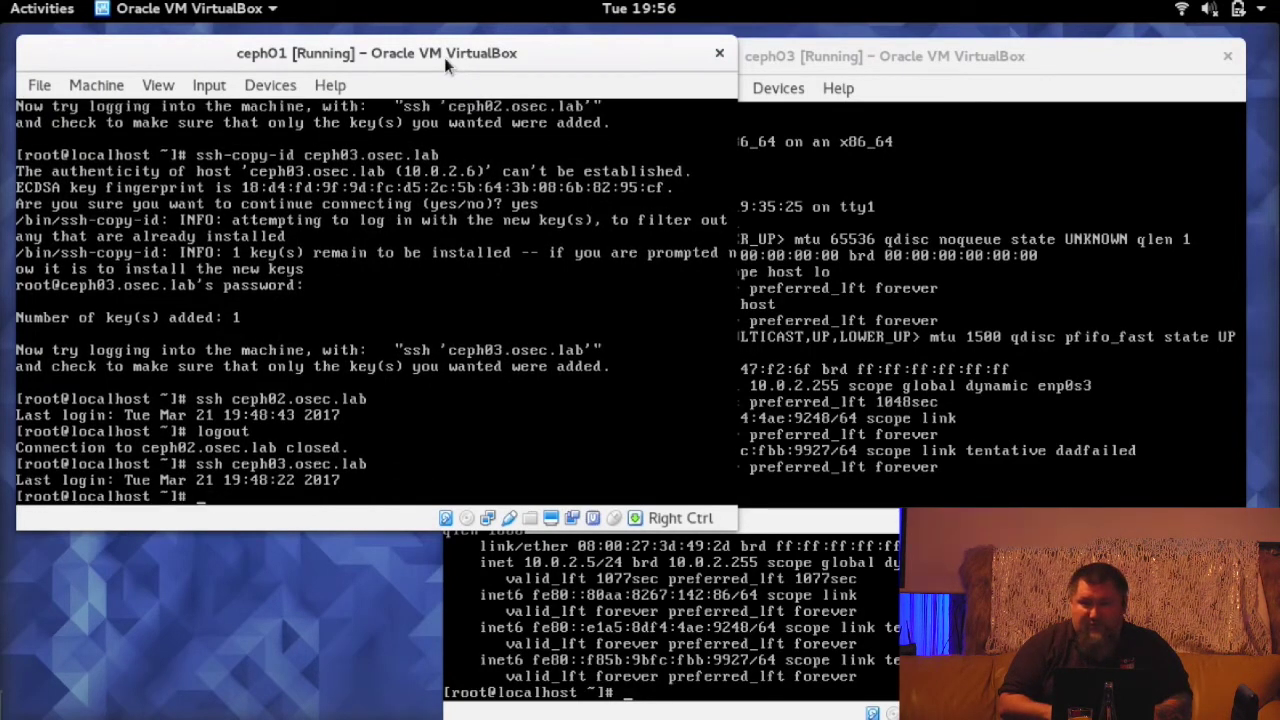
{"action": "key", "text": "ctrl+c"}
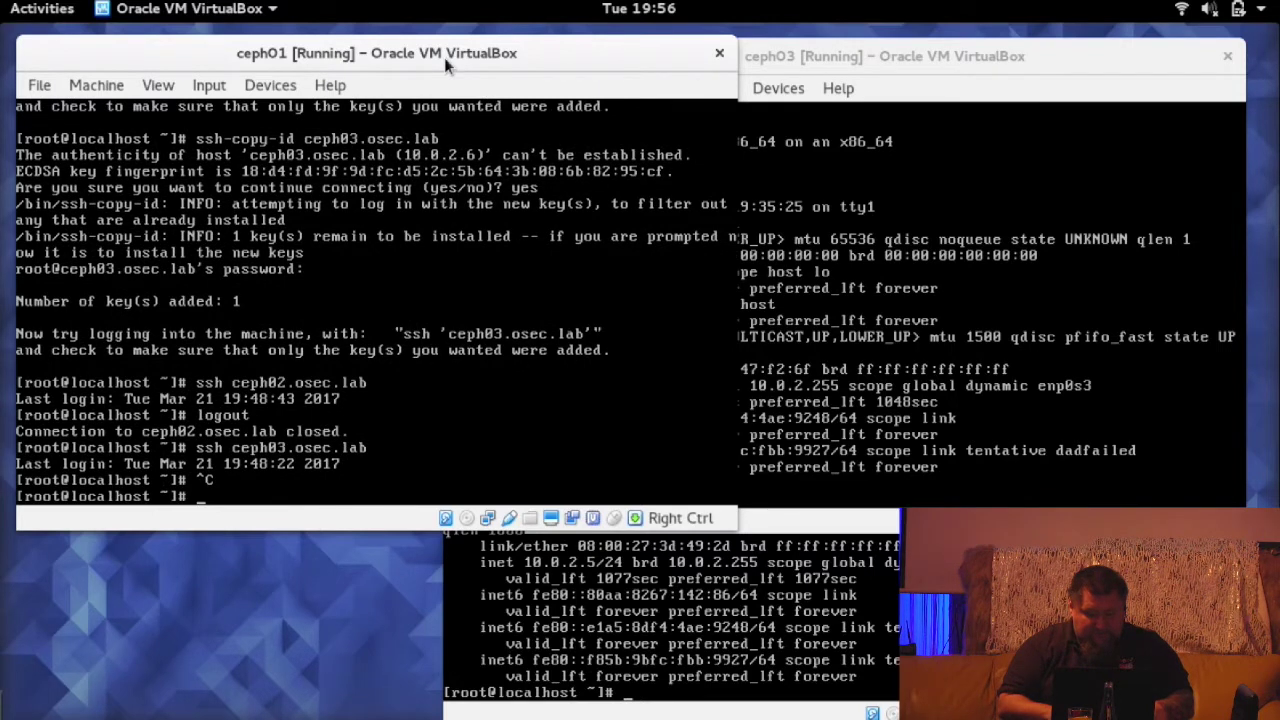
{"action": "key", "text": "ctrl+d"}
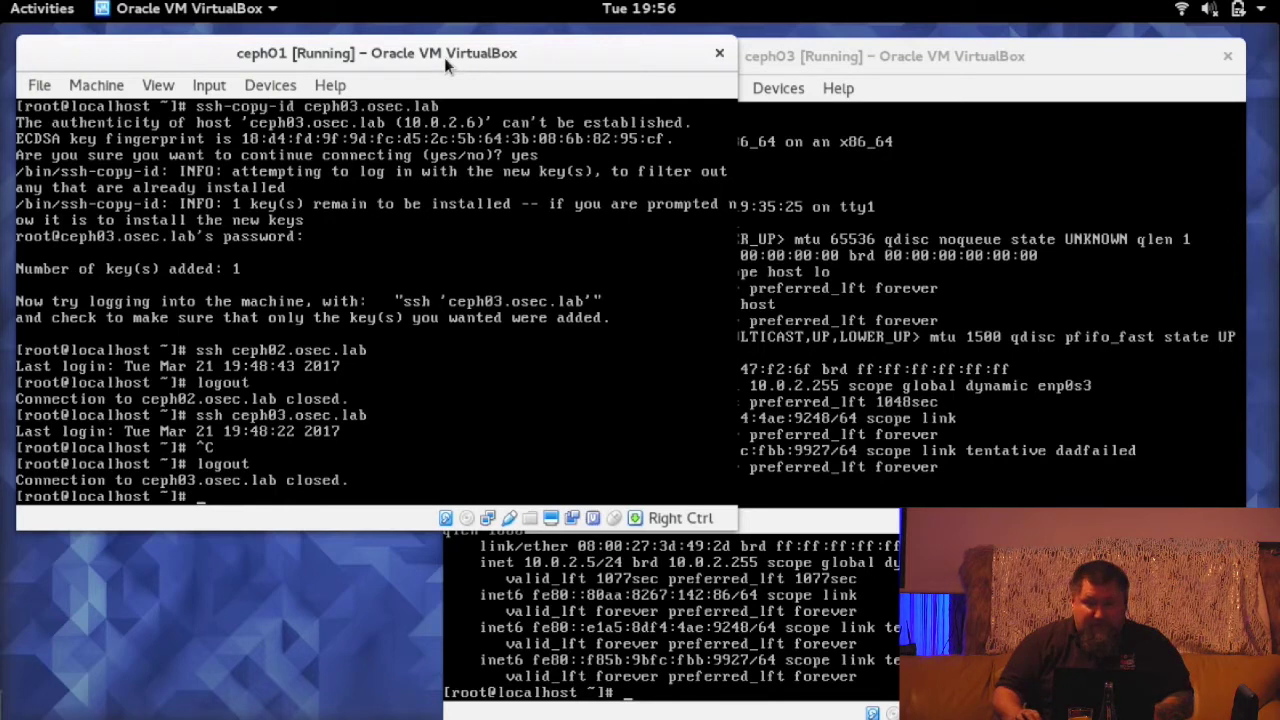
{"action": "left_click_drag", "start_coordinate": [538, 52], "coordinate": [529, 48]}
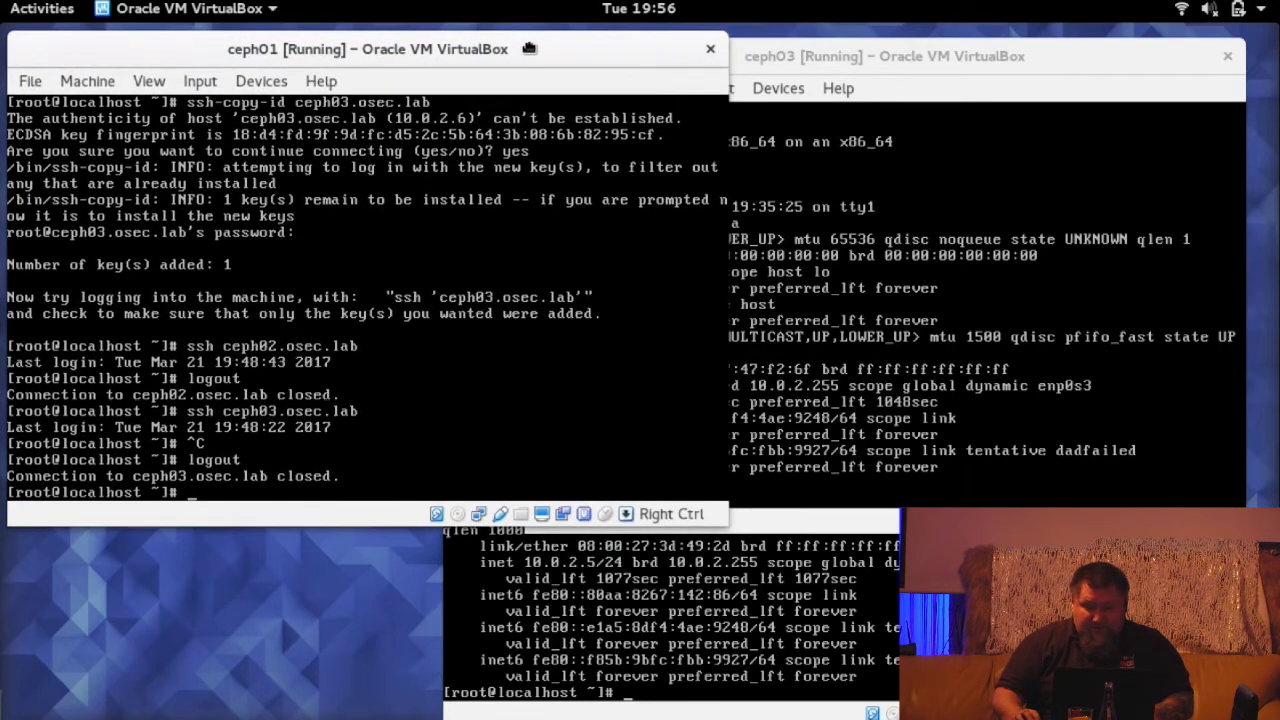
{"action": "left_click_drag", "start_coordinate": [831, 50], "coordinate": [900, 47]}
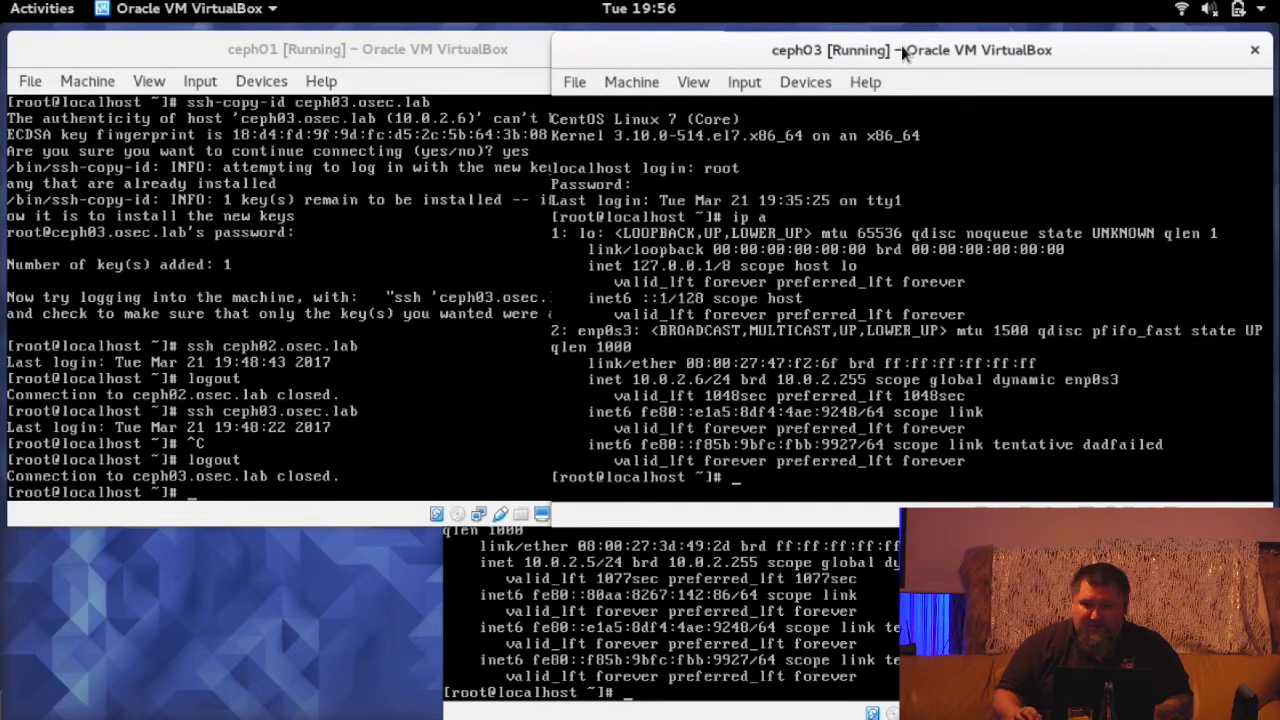
{"action": "left_click", "coordinate": [404, 46]}
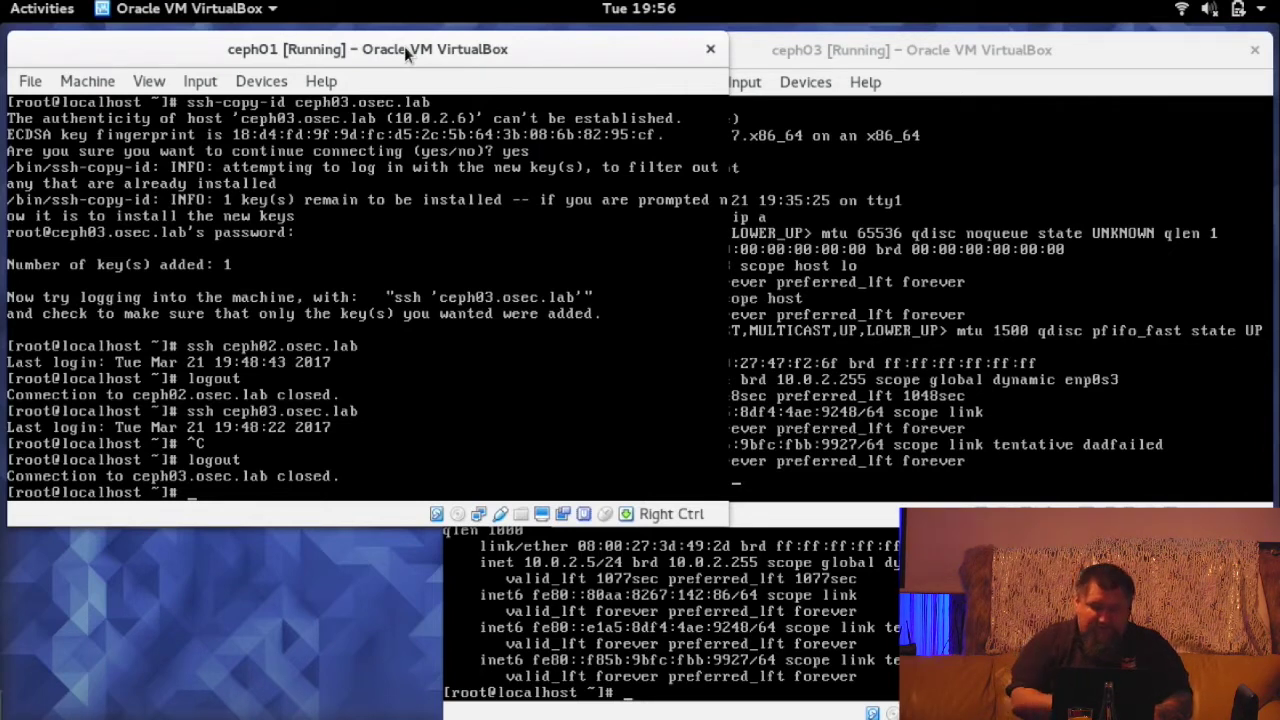
- Disable and stop the firewalld service on ceph01 with systemctl
{"action": "type", "text": "s"}
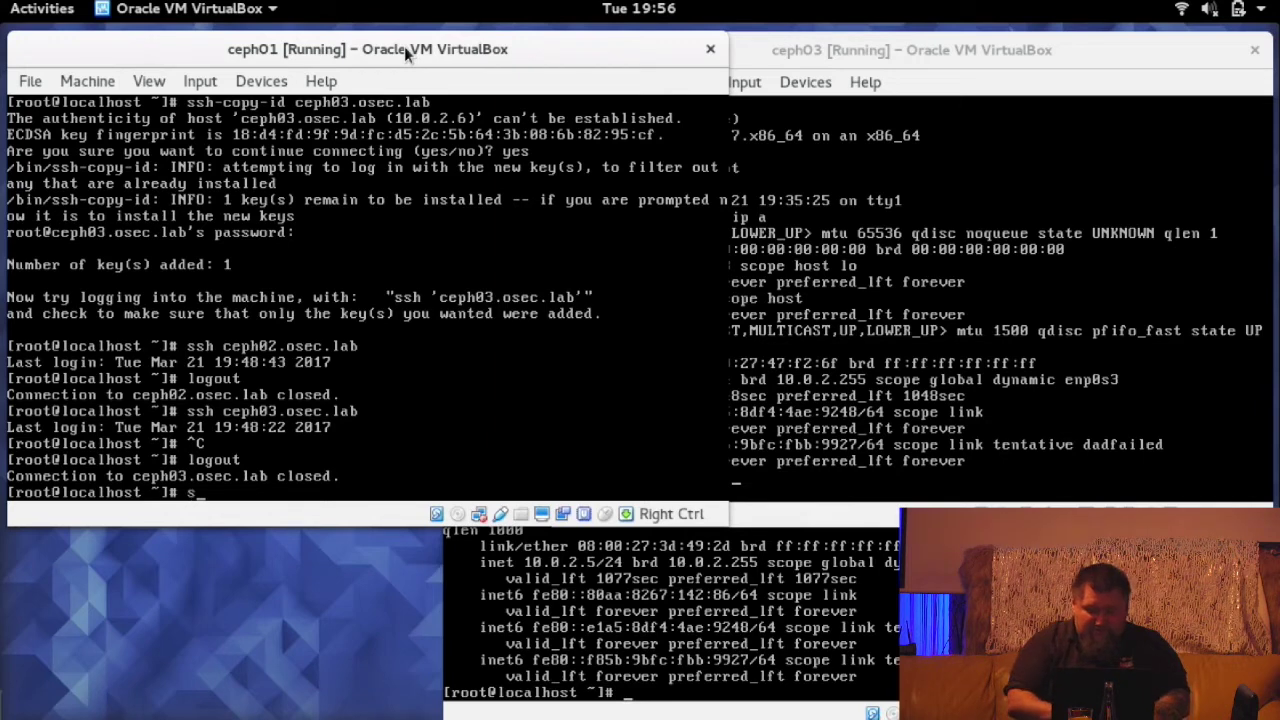
{"action": "type", "text": "ystemctl"}
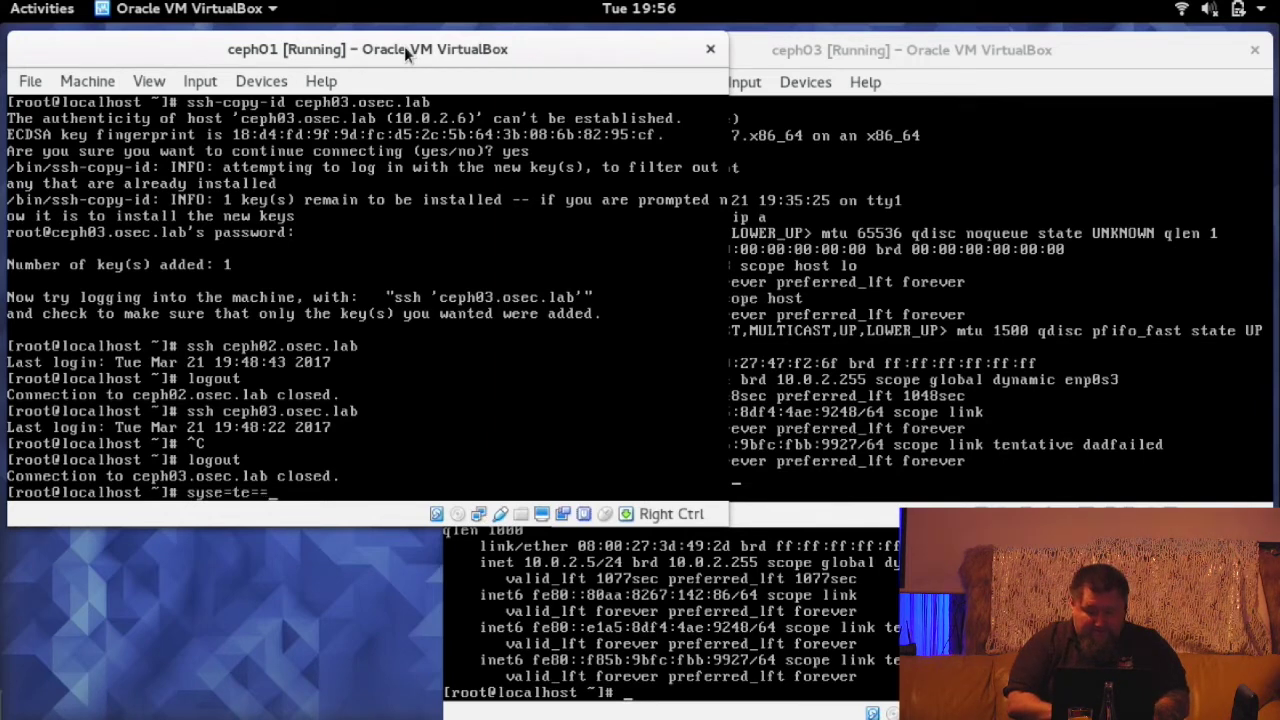
{"action": "key", "text": "BackSpace"}
{"action": "key", "text": "BackSpace"}
{"action": "key", "text": "BackSpace"}
{"action": "key", "text": "BackSpace"}
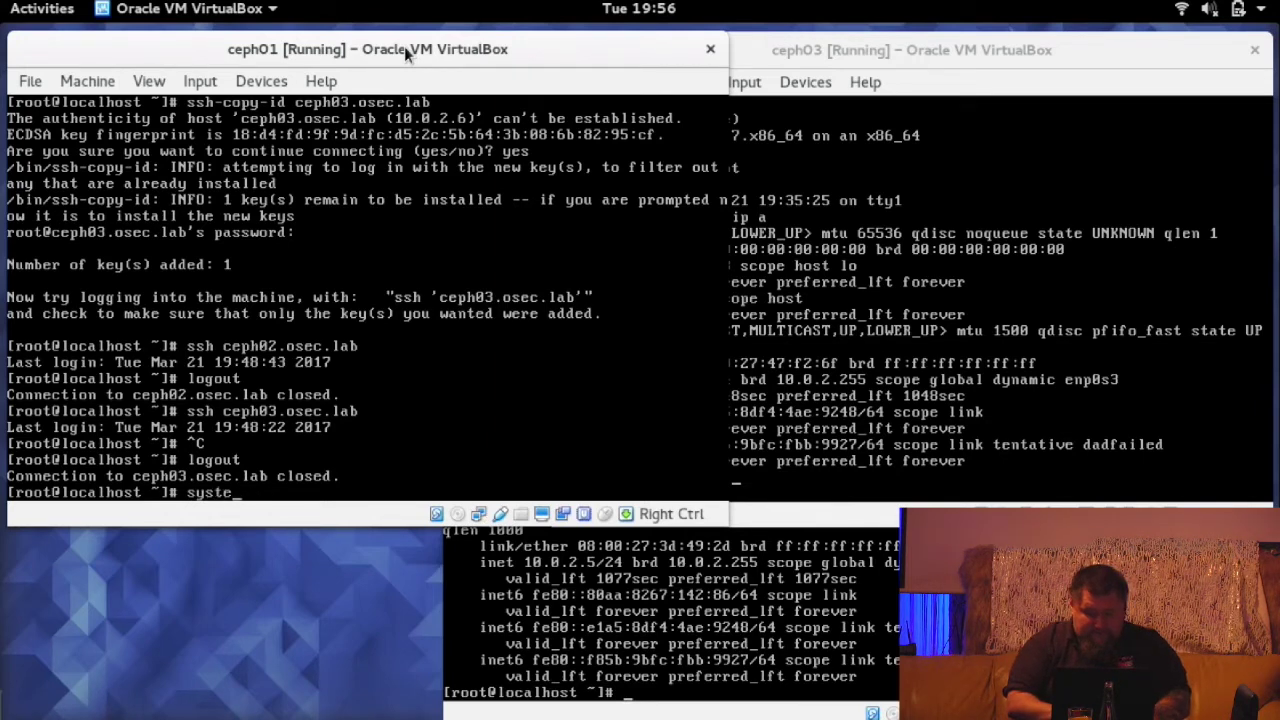
{"action": "type", "text": "mctl "}
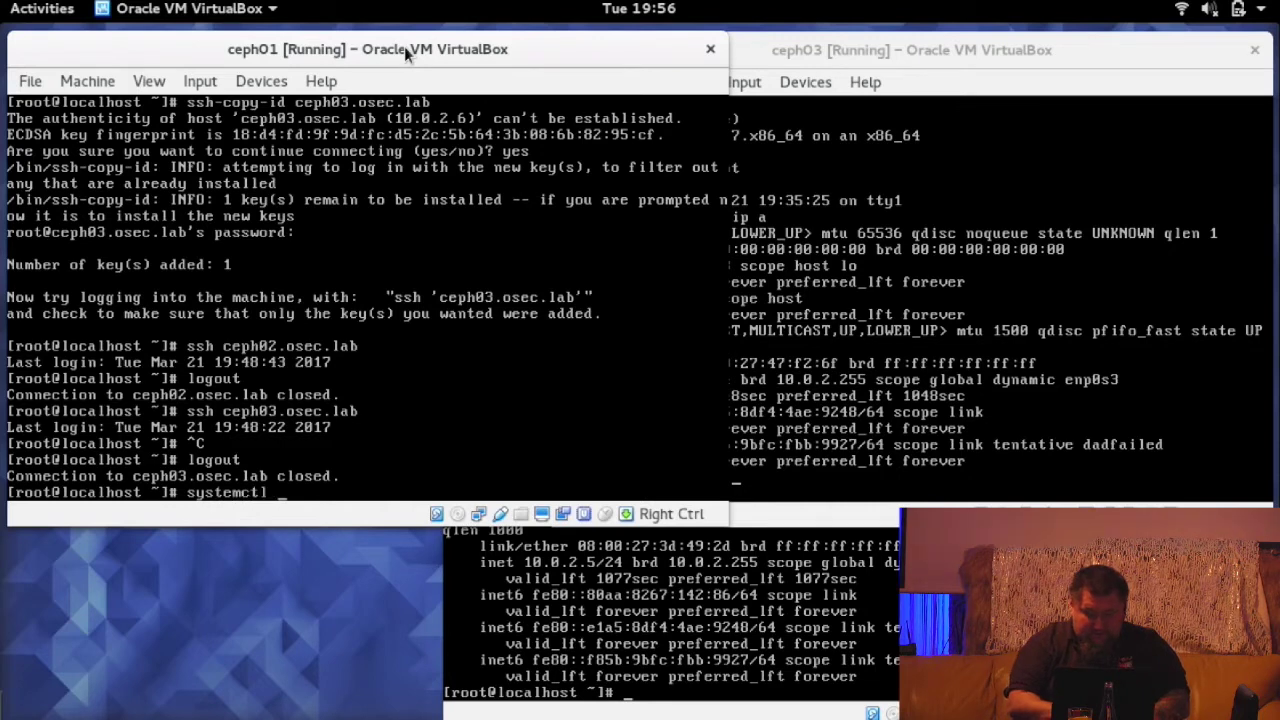
{"action": "type", "text": "disab"}
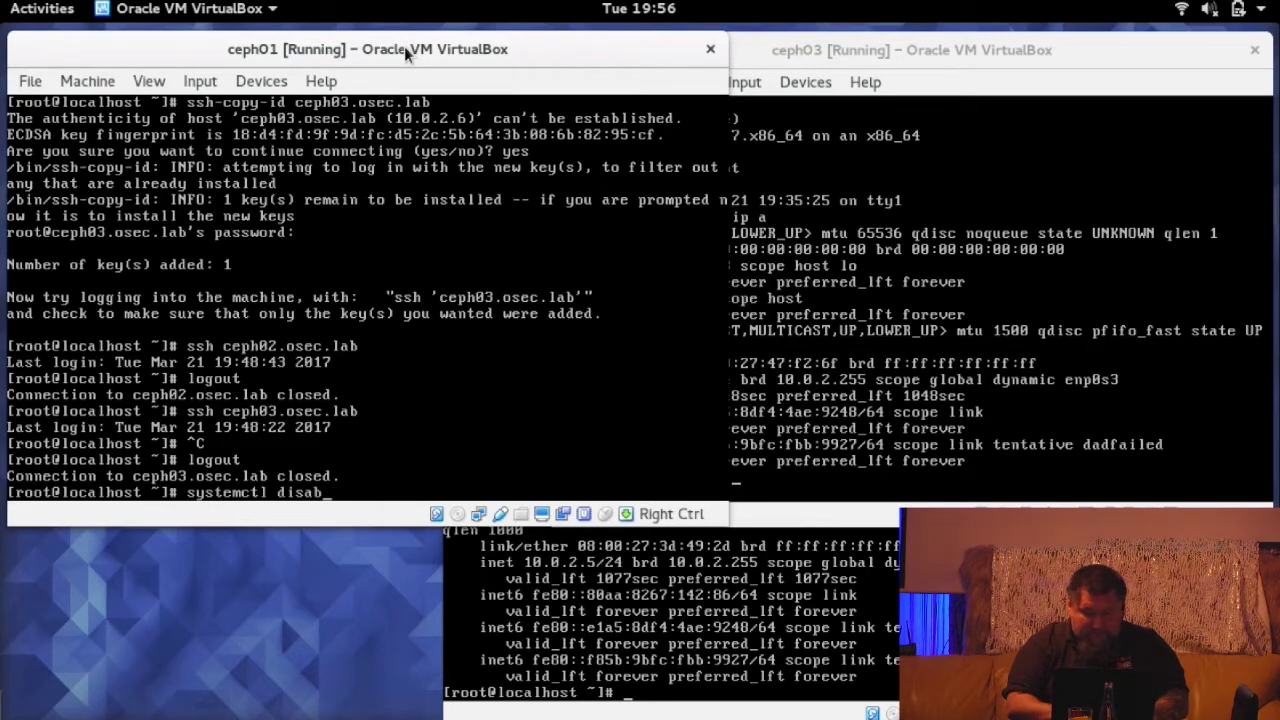
{"action": "type", "text": "le firewalld"}
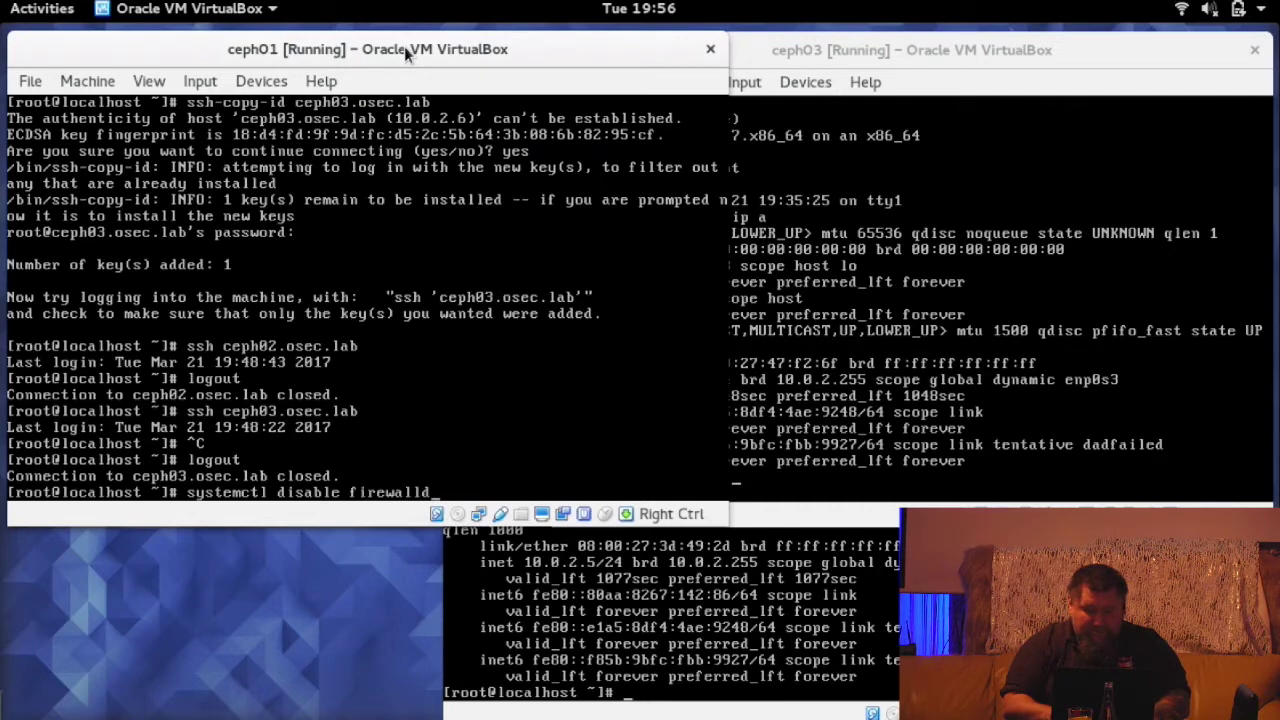
{"action": "key", "text": "Return"}
{"action": "type", "text": "systemctl "}
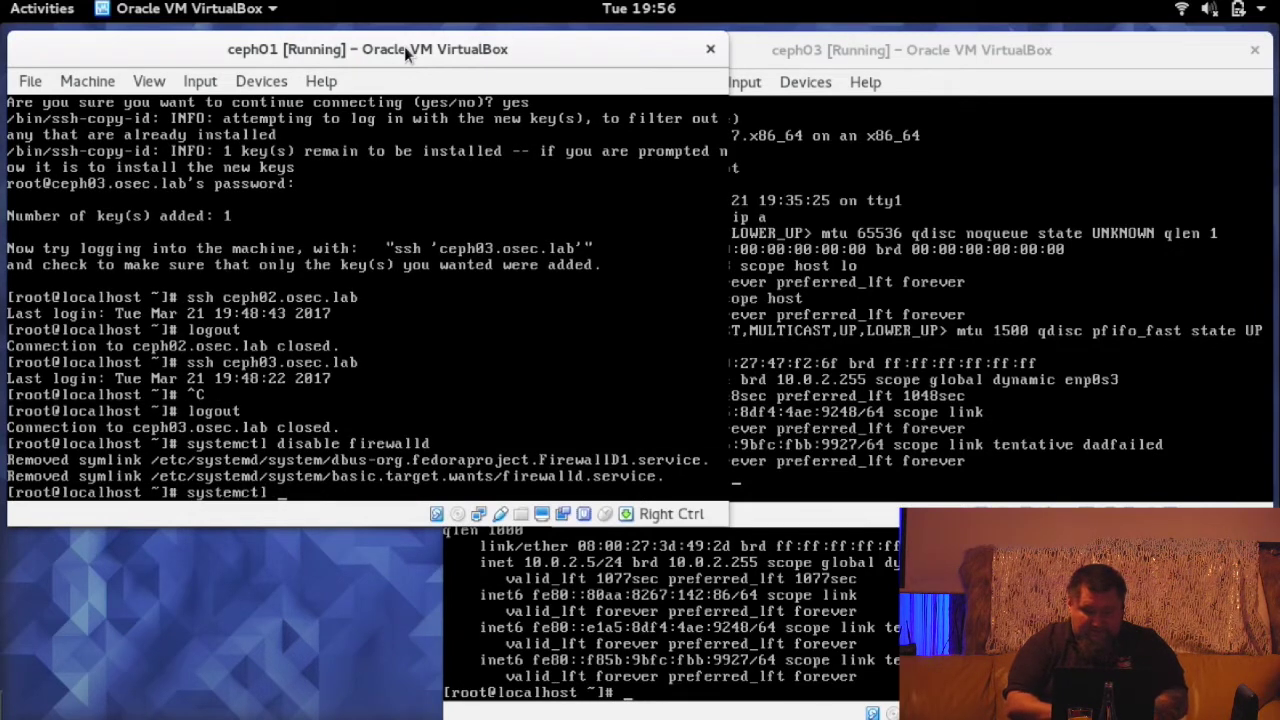
{"action": "type", "text": "stop fire"}
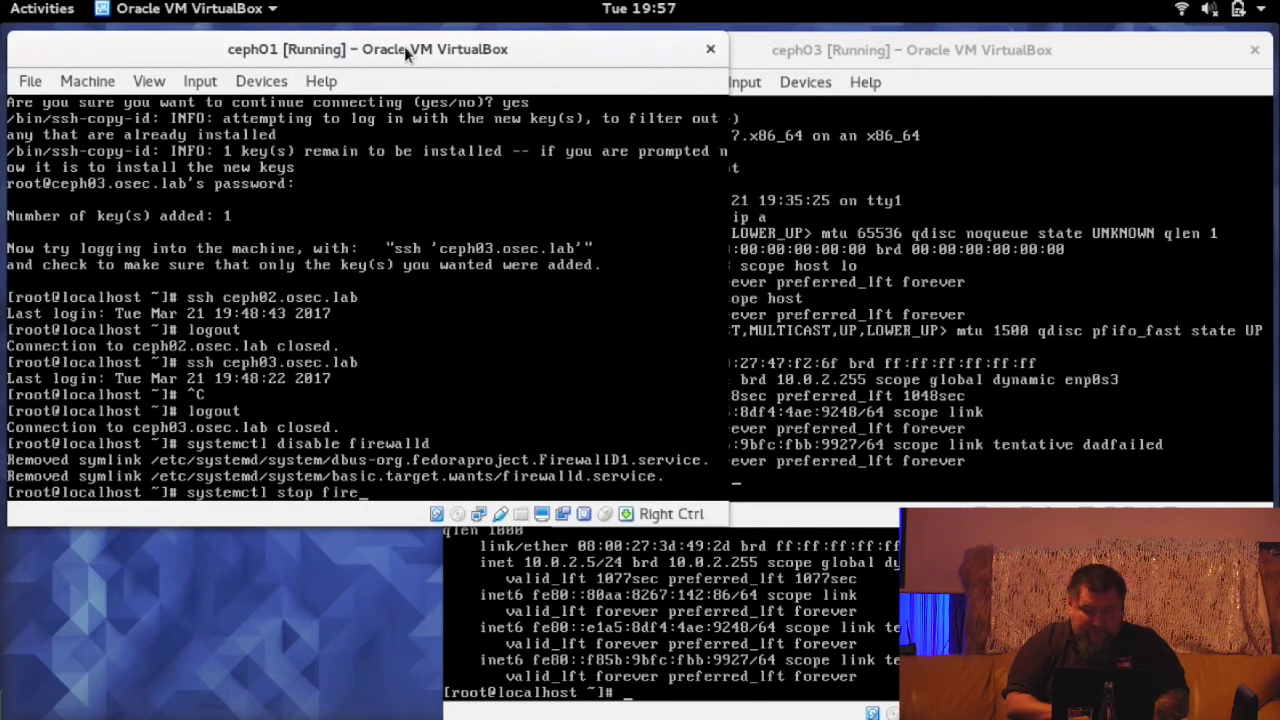
{"action": "type", "text": "wallds"}
{"action": "key", "text": "Return"}
{"action": "key", "text": "Up"}
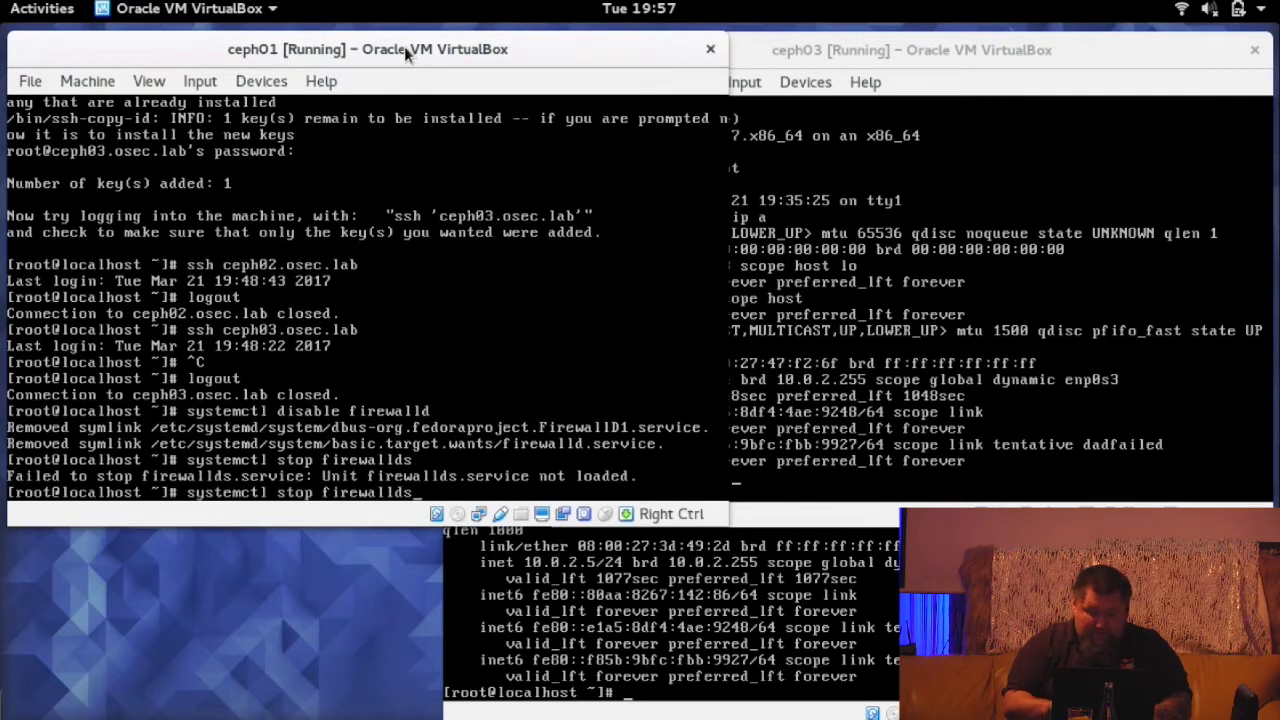
{"action": "key", "text": "BackSpace"}
{"action": "key", "text": "Return"}
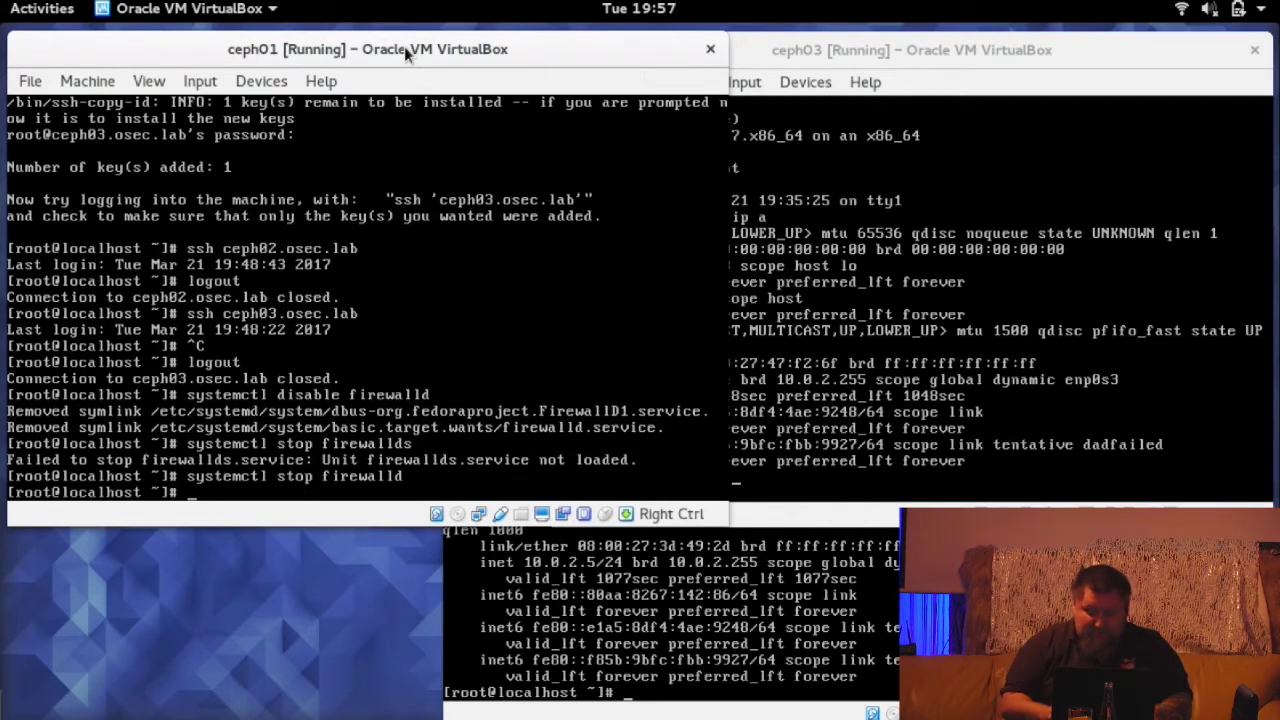
- Run 'systemctl disable firewalld' over SSH on ceph02 and ceph03, accepting each host key
{"action": "type", "text": "ssh "}
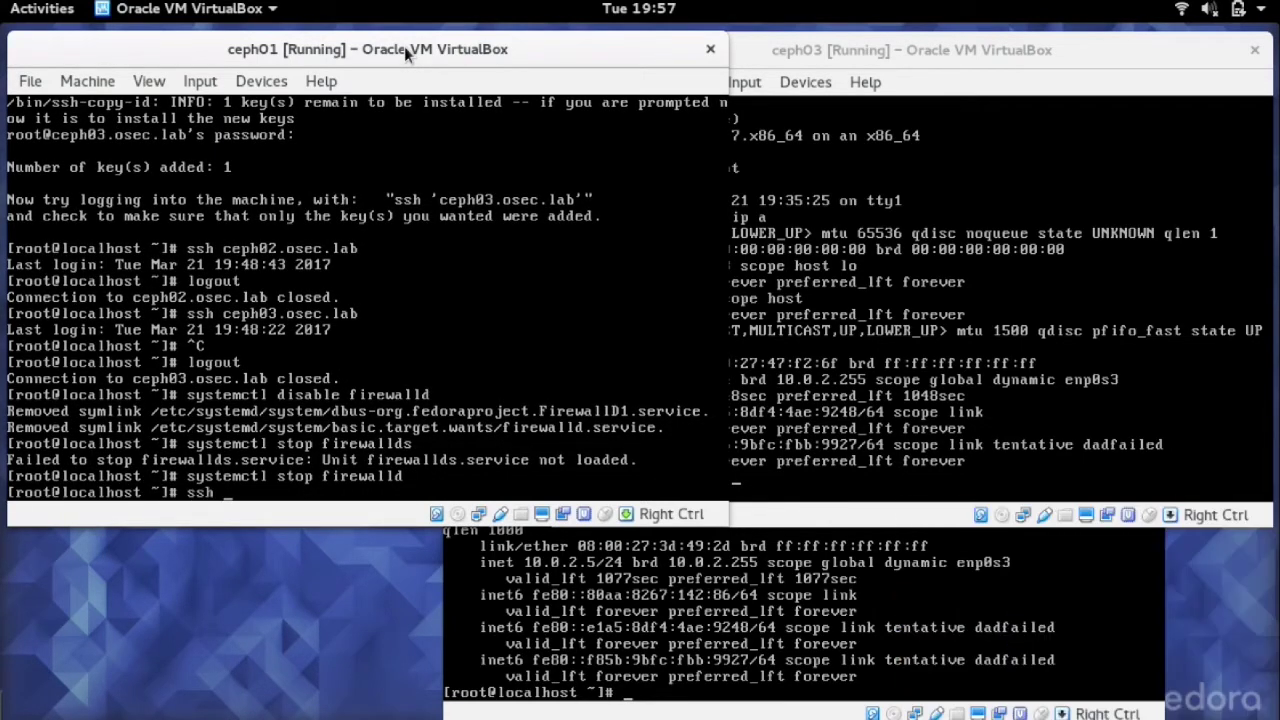
{"action": "type", "text": "ceph02 syste"}
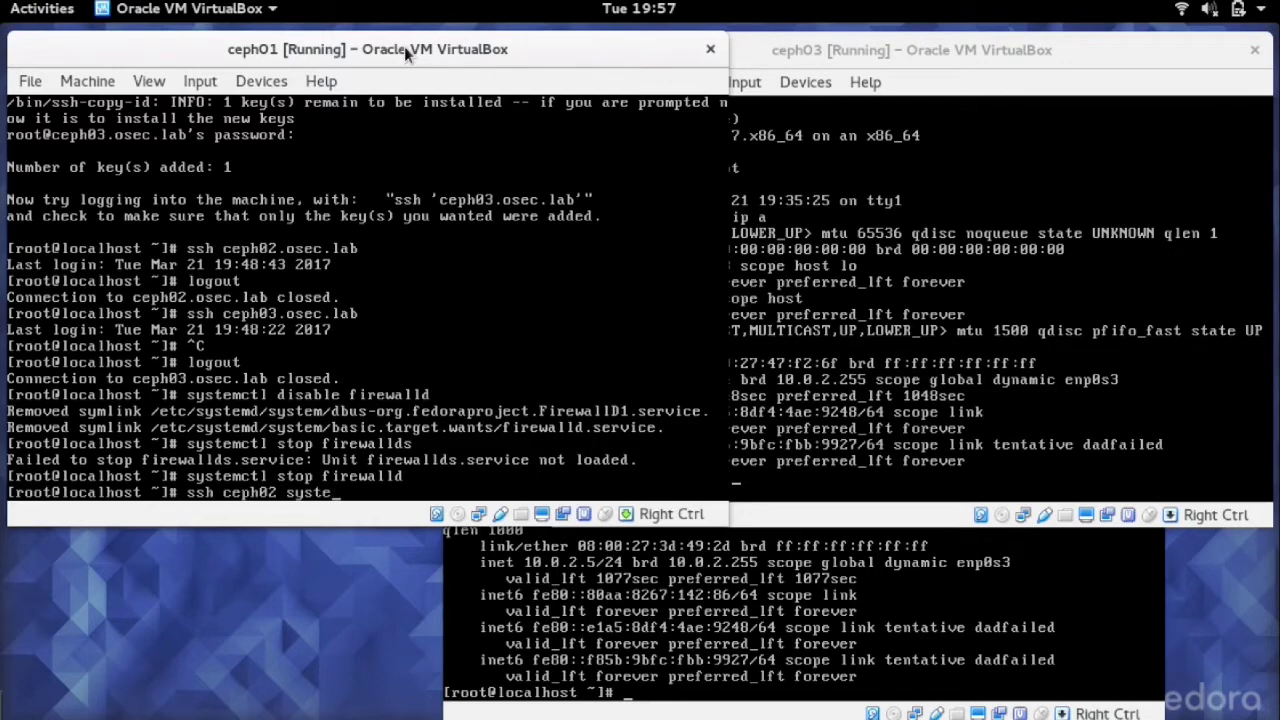
{"action": "type", "text": "mctl"}
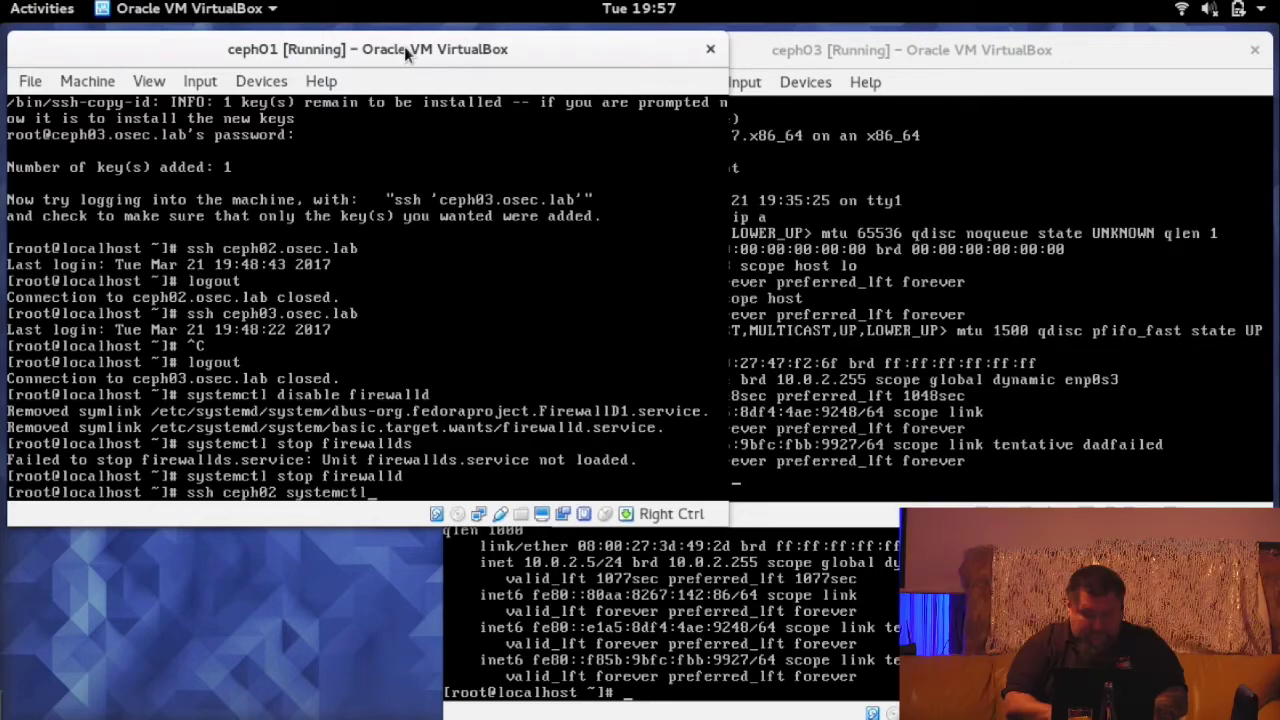
{"action": "type", "text": " disable "}
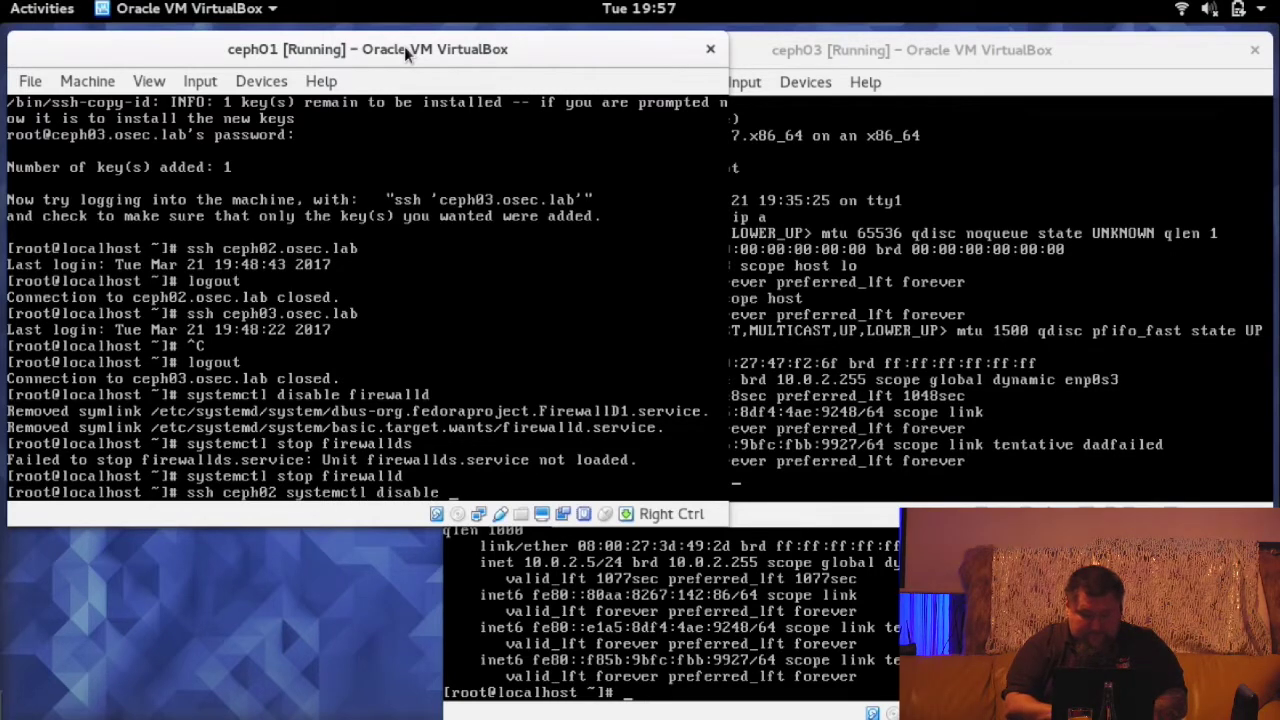
{"action": "type", "text": "firewalld"}
{"action": "key", "text": "Return"}
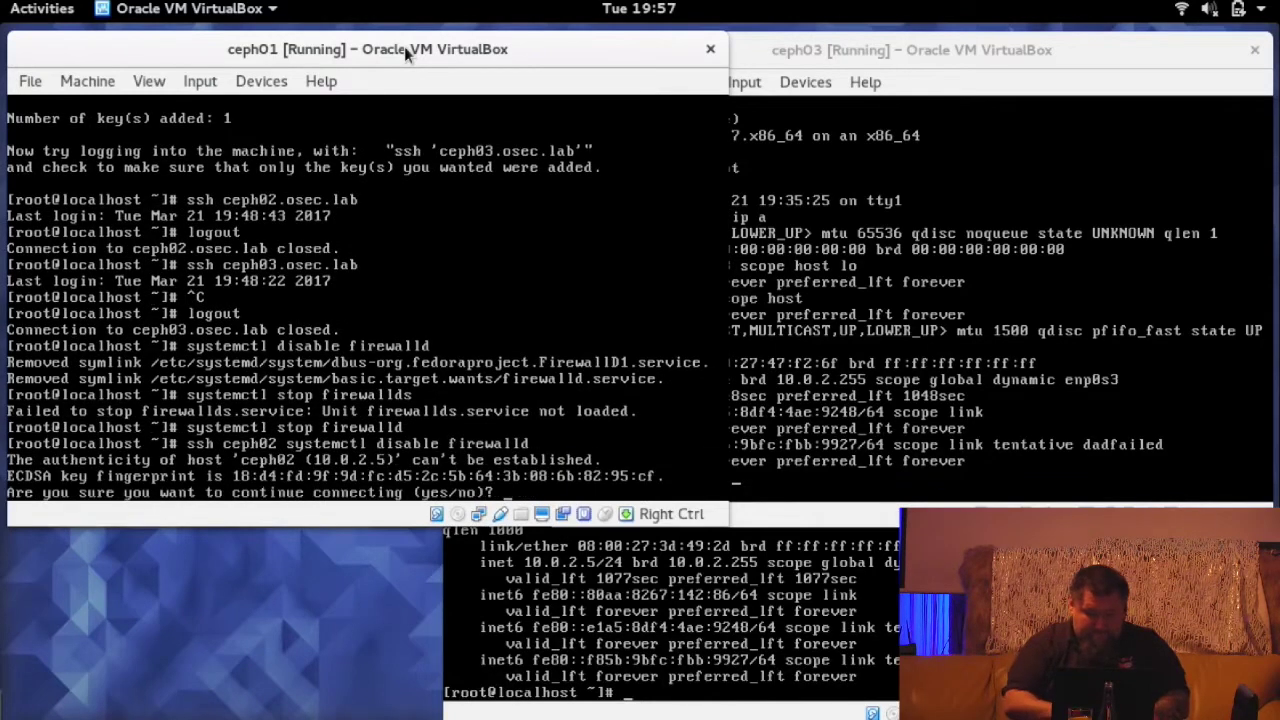
{"action": "type", "text": "yes"}
{"action": "key", "text": "Return"}
{"action": "key", "text": "Up"}
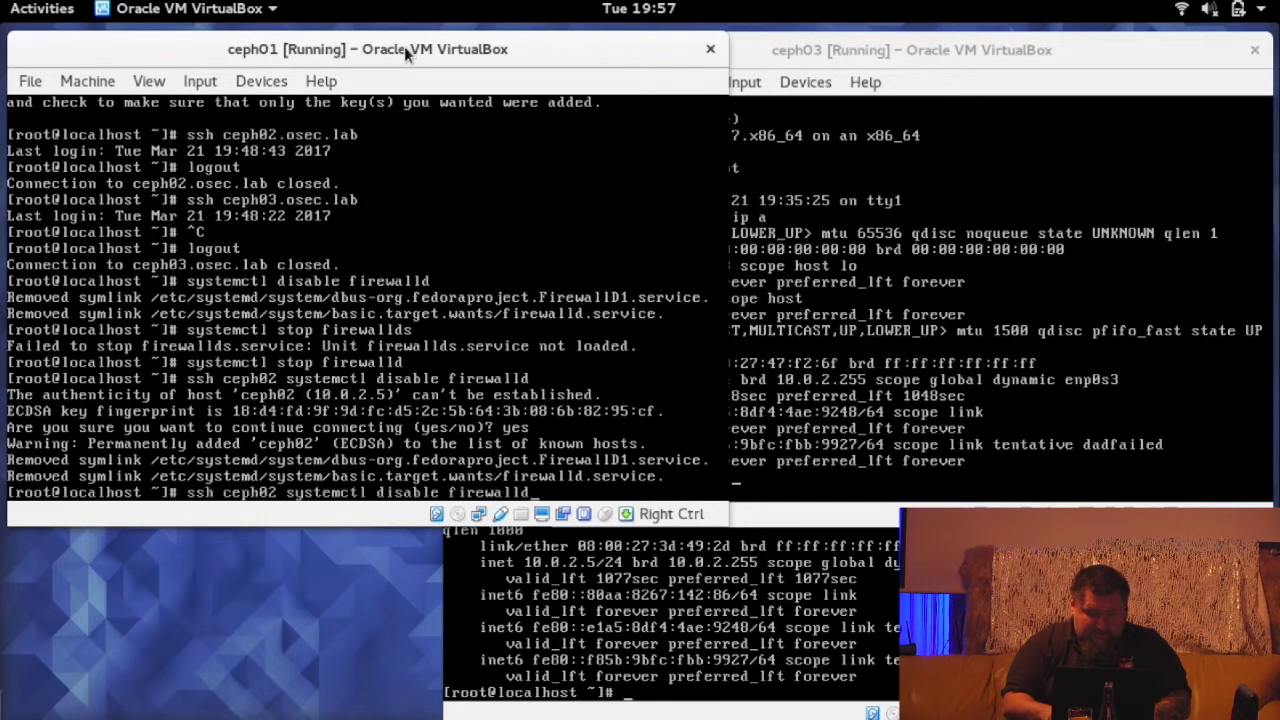
{"action": "key", "text": "Left"}
{"action": "key", "text": "Left"}
{"action": "key", "text": "Left"}
{"action": "key", "text": "Left"}
{"action": "key", "text": "Left"}
{"action": "key", "text": "Left"}
{"action": "key", "text": "Left"}
{"action": "key", "text": "Left"}
{"action": "key", "text": "BackSpace"}
{"action": "type", "text": "3"}
{"action": "key", "text": "Return"}
{"action": "type", "text": "yes"}
{"action": "key", "text": "Return"}
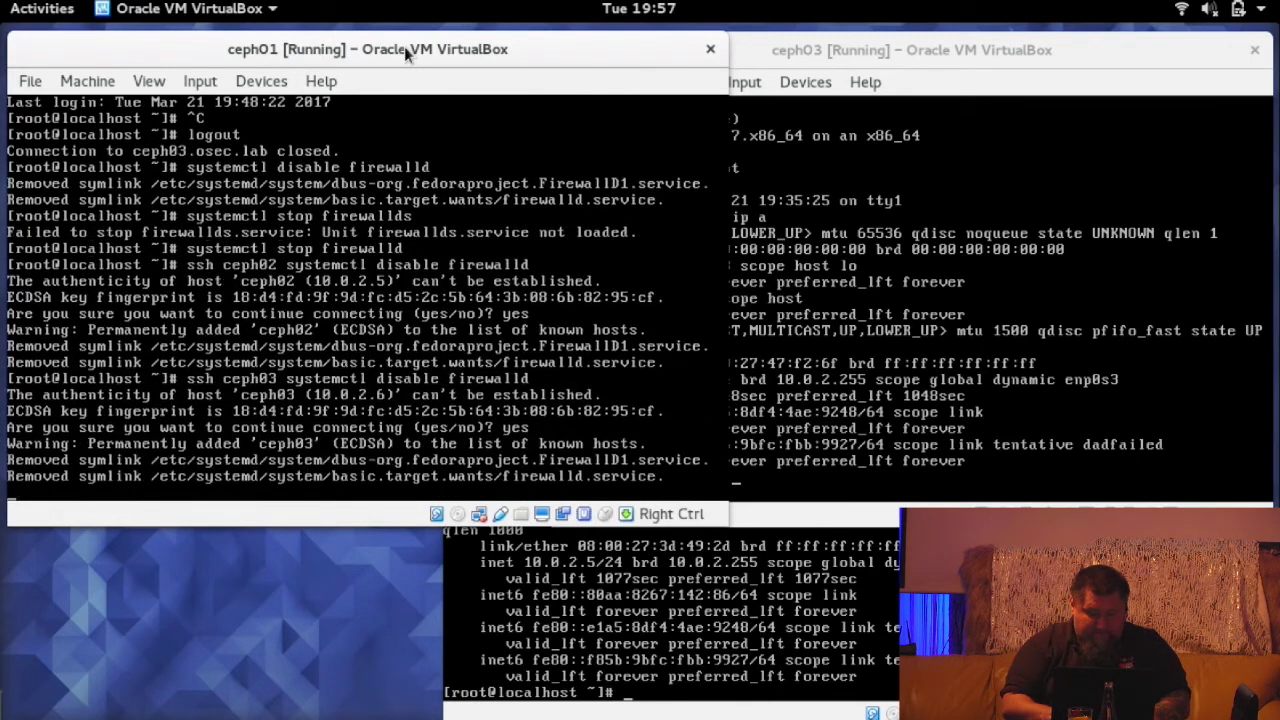
- Run 'systemctl stop firewalld' over SSH on ceph02 and then ceph03
{"action": "key", "text": "Up"}
{"action": "key", "text": "BackSpace"}
{"action": "key", "text": "BackSpace"}
{"action": "key", "text": "BackSpace"}
{"action": "key", "text": "BackSpace"}
{"action": "key", "text": "BackSpace"}
{"action": "key", "text": "BackSpace"}
{"action": "key", "text": "BackSpace"}
{"action": "key", "text": "BackSpace"}
{"action": "key", "text": "BackSpace"}
{"action": "key", "text": "BackSpace"}
{"action": "key", "text": "BackSpace"}
{"action": "key", "text": "BackSpace"}
{"action": "key", "text": "BackSpace"}
{"action": "key", "text": "BackSpace"}
{"action": "key", "text": "BackSpace"}
{"action": "key", "text": "BackSpace"}
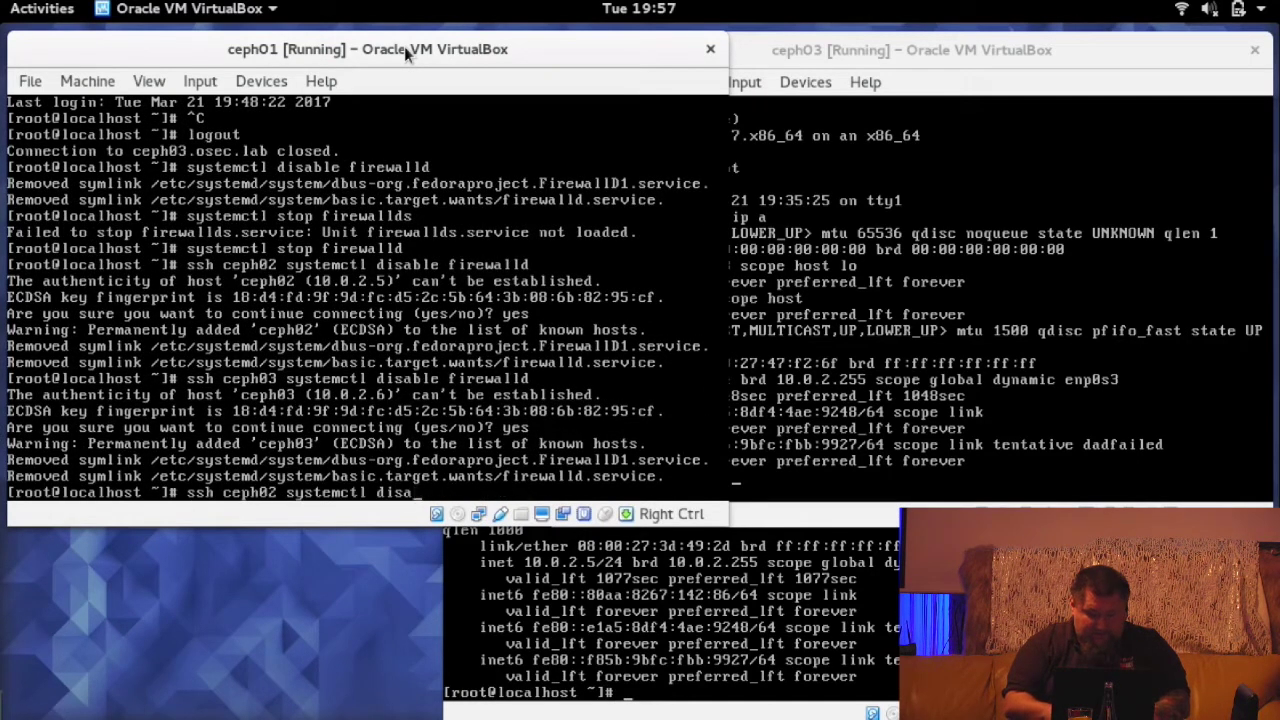
{"action": "type", "text": "stop firewalld"}
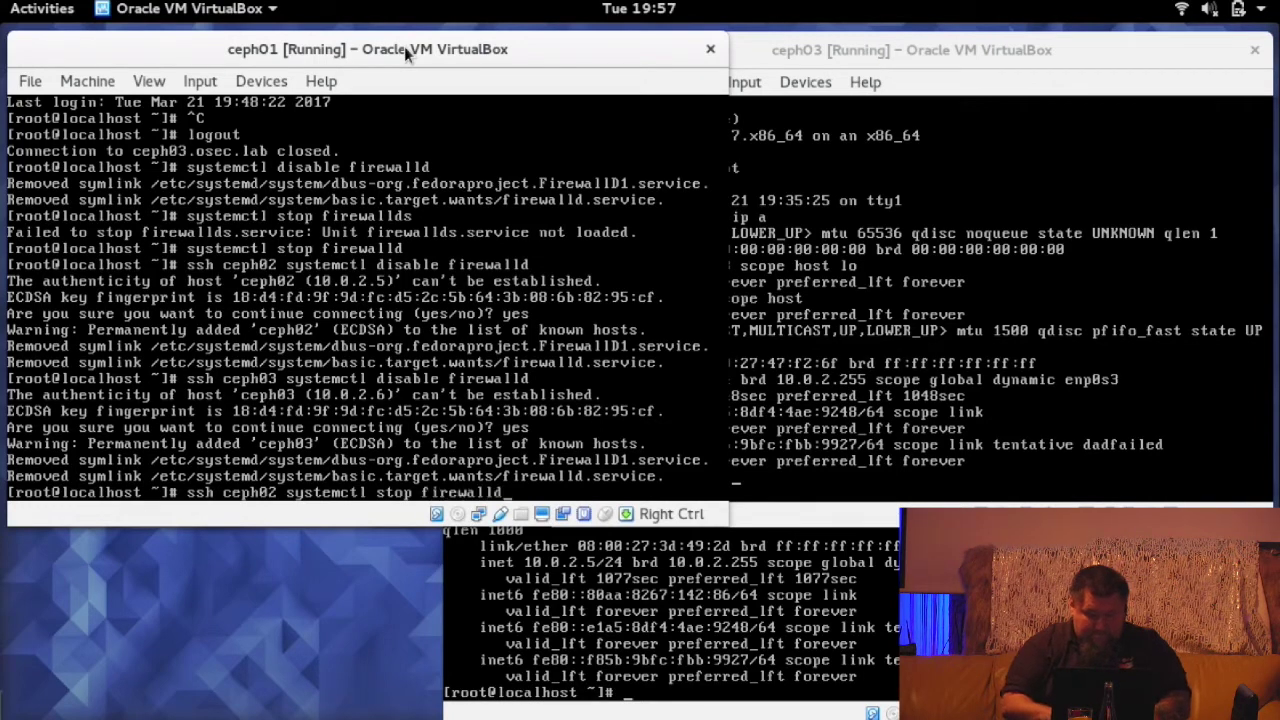
{"action": "key", "text": "Return"}
{"action": "key", "text": "Up"}
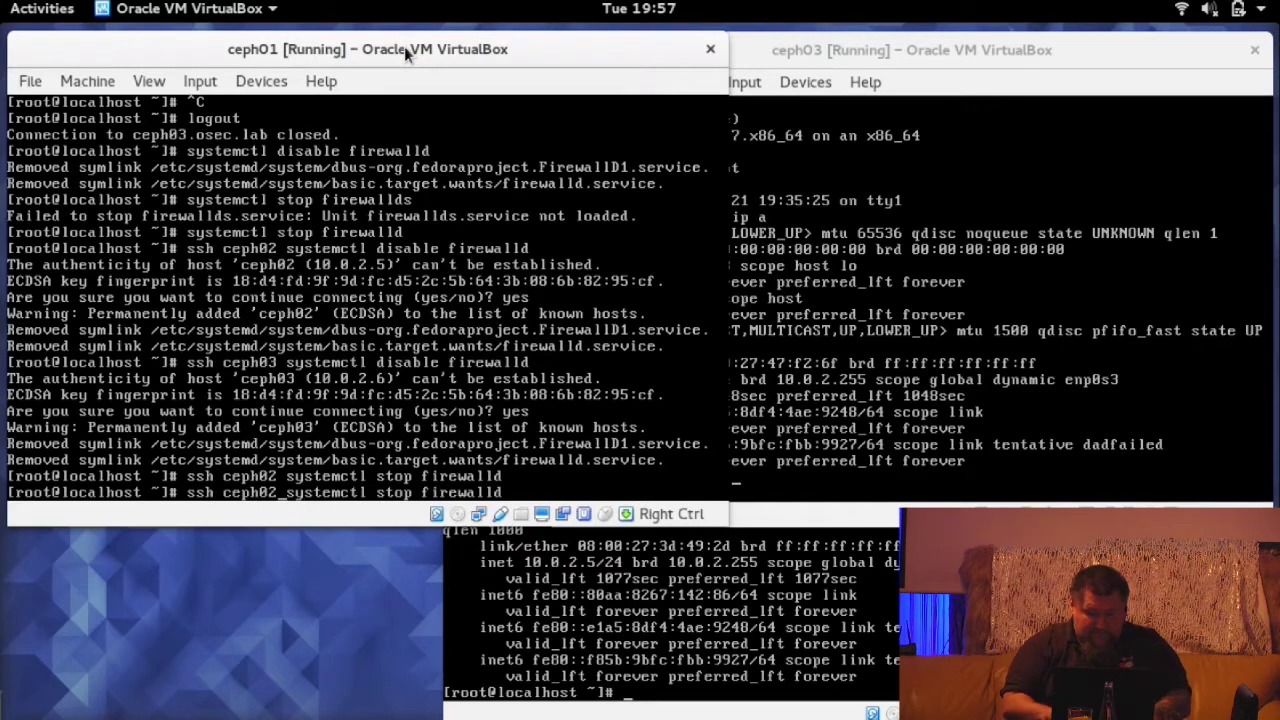
{"action": "key", "text": "BackSpace"}
{"action": "type", "text": "3"}
{"action": "key", "text": "Return"}
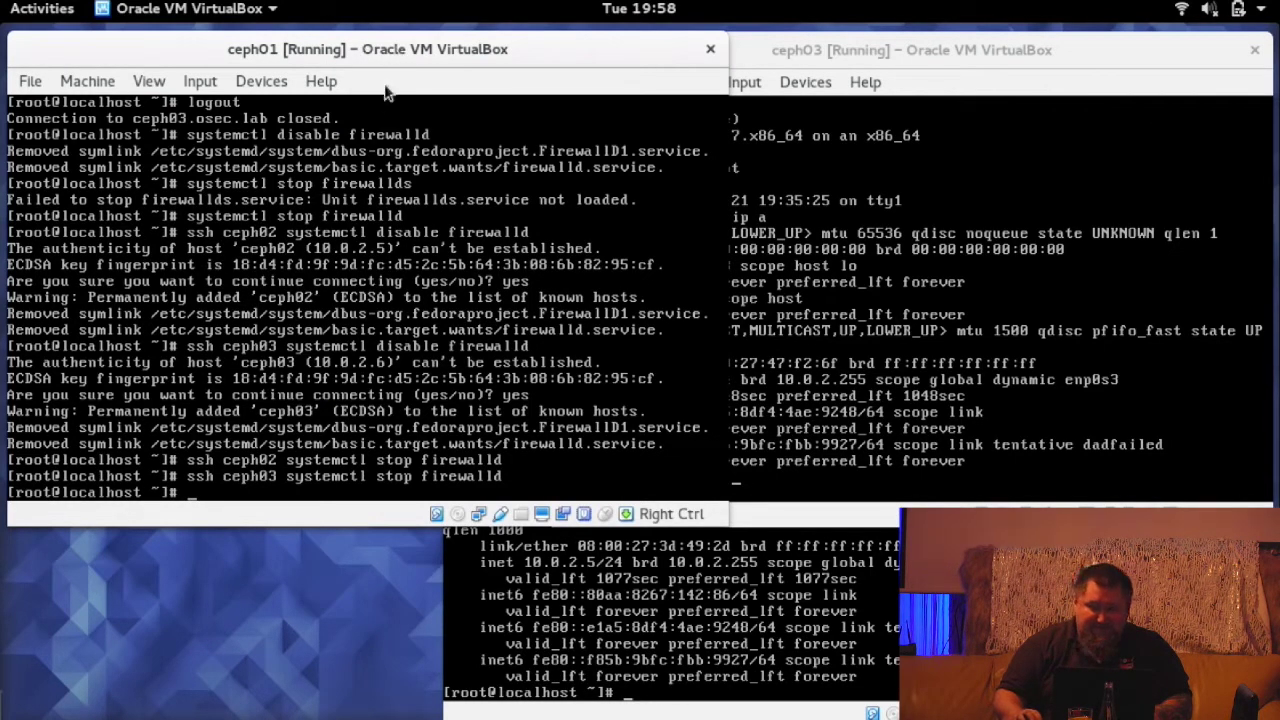
- Run poweroff in the ceph01, ceph03 and ceph02 consoles to shut all three down
{"action": "type", "text": "pow"}
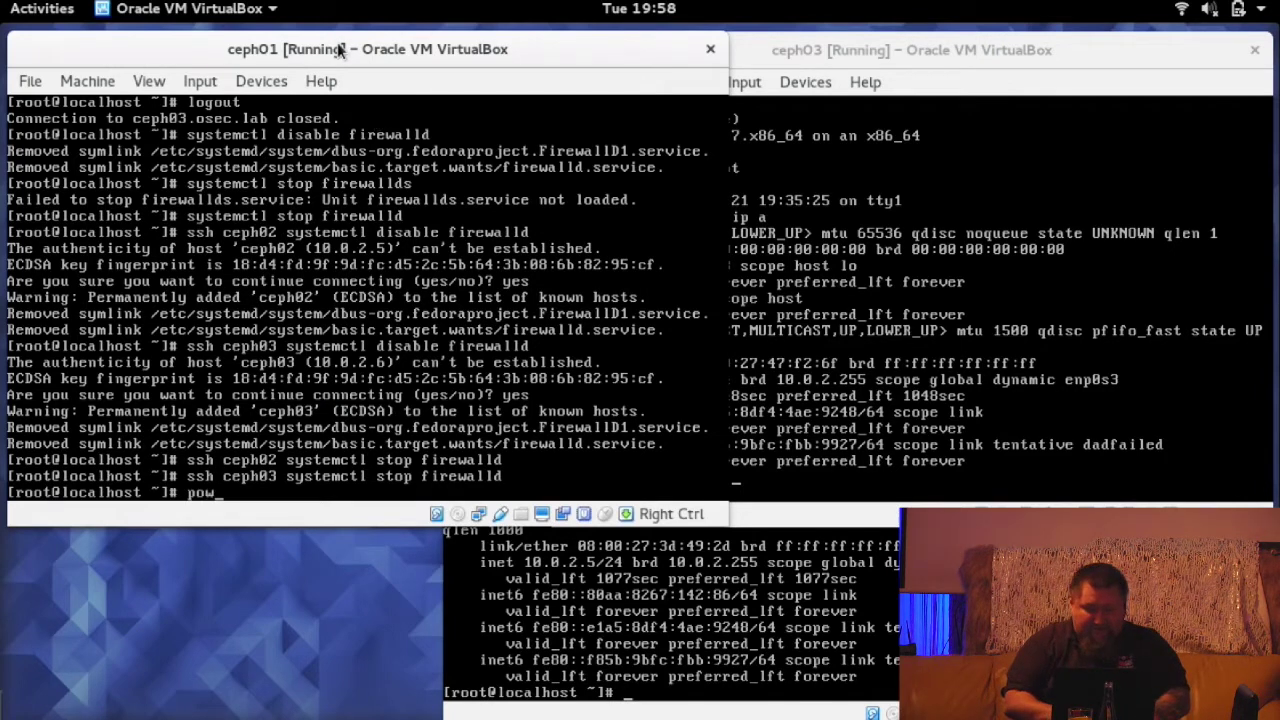
{"action": "type", "text": "eroff"}
{"action": "key", "text": "Return"}
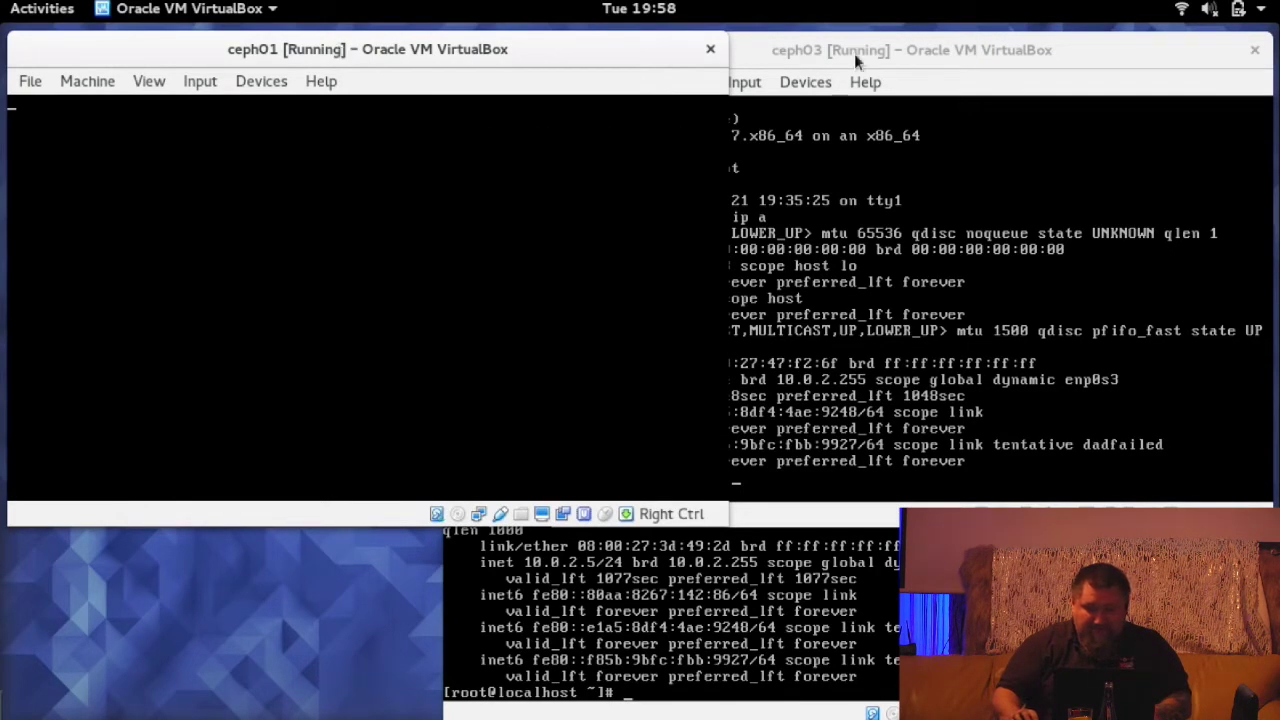
{"action": "left_click", "coordinate": [857, 50]}
{"action": "type", "text": "powe"}
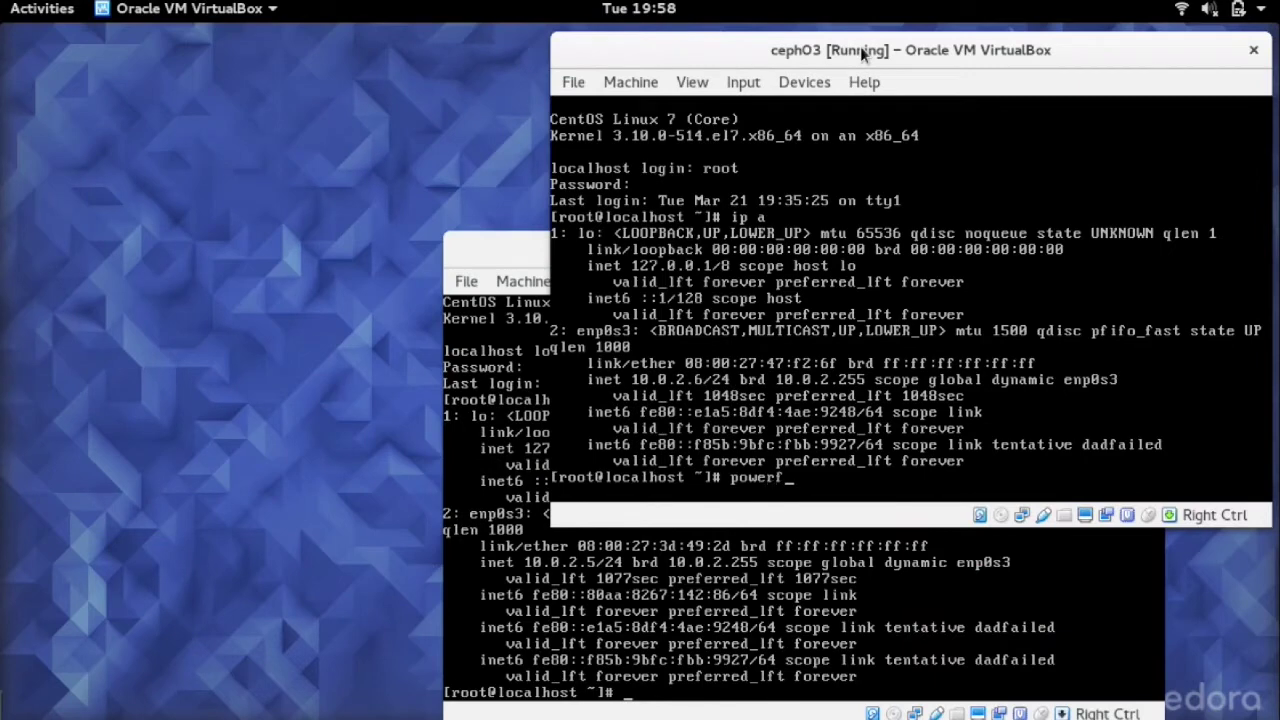
{"action": "type", "text": "roff"}
{"action": "key", "text": "Return"}
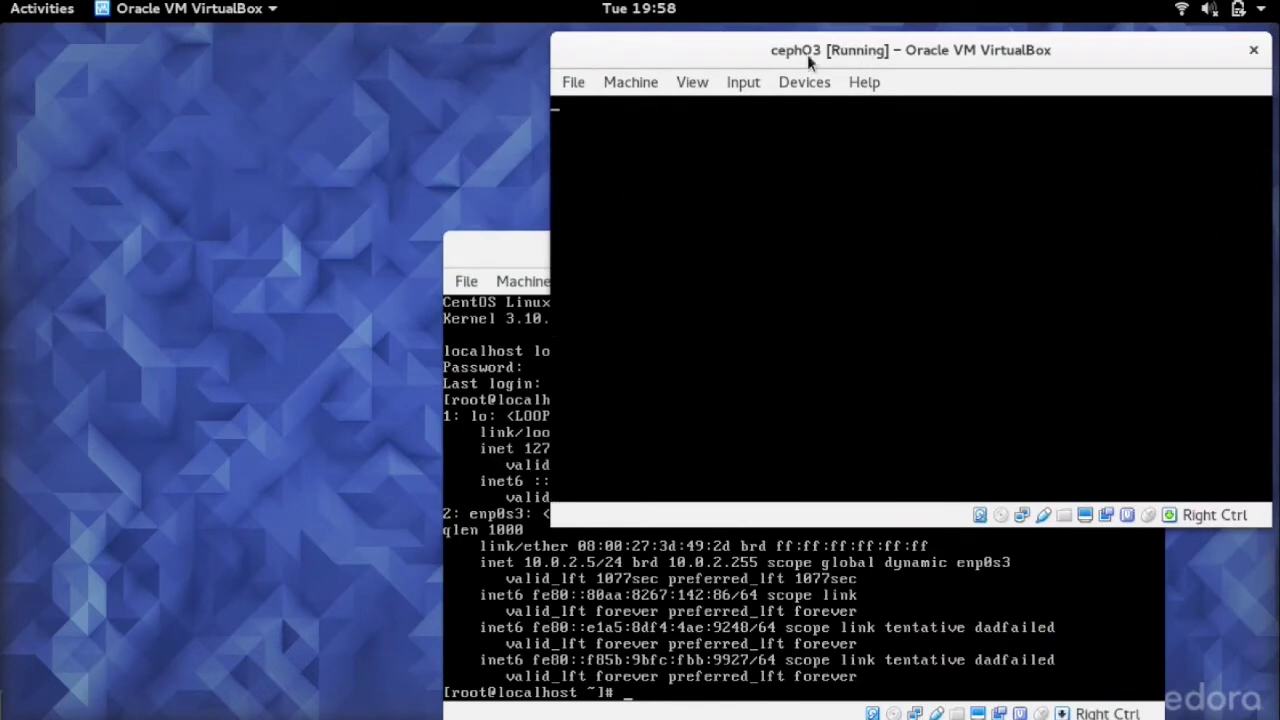
{"action": "left_click", "coordinate": [466, 246]}
{"action": "type", "text": "poweroff"}
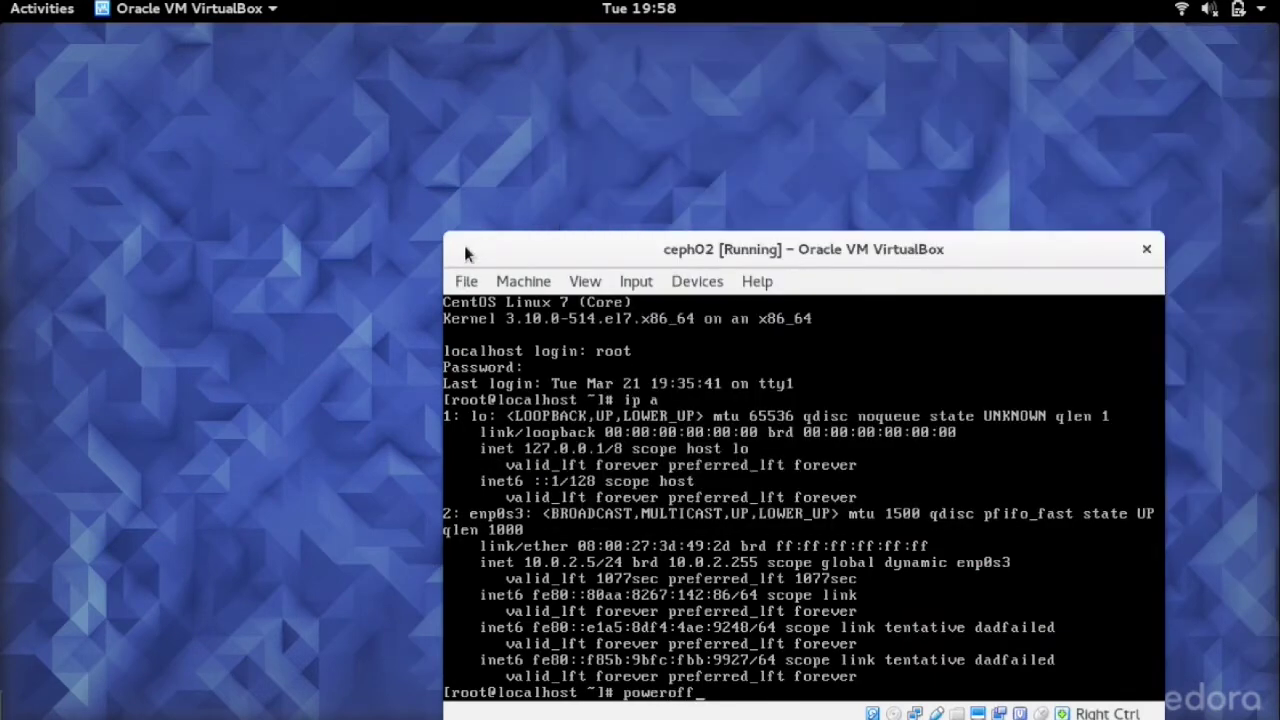
{"action": "key", "text": "Return"}
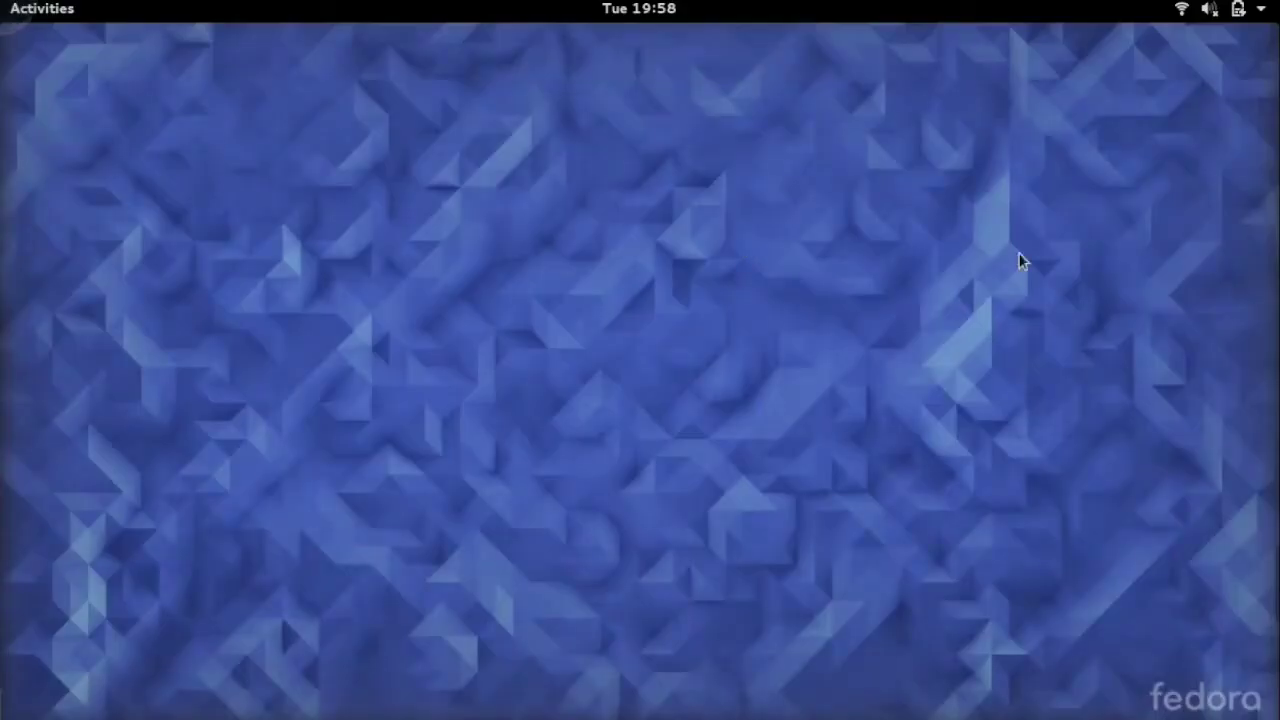
- Return to VirtualBox and dismiss the open ceph01 settings without changes
{"action": "mouse_move", "coordinate": [1, 1]}
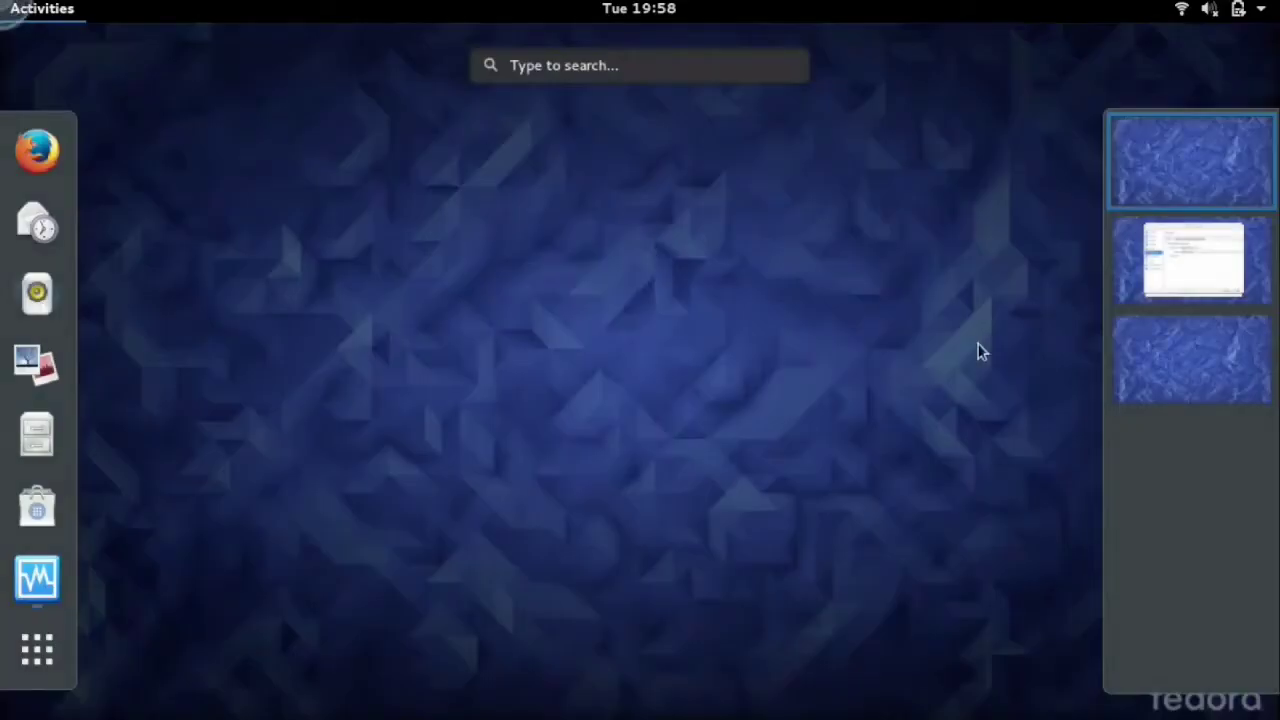
{"action": "left_click", "coordinate": [1234, 266]}
{"action": "left_click", "coordinate": [614, 290]}
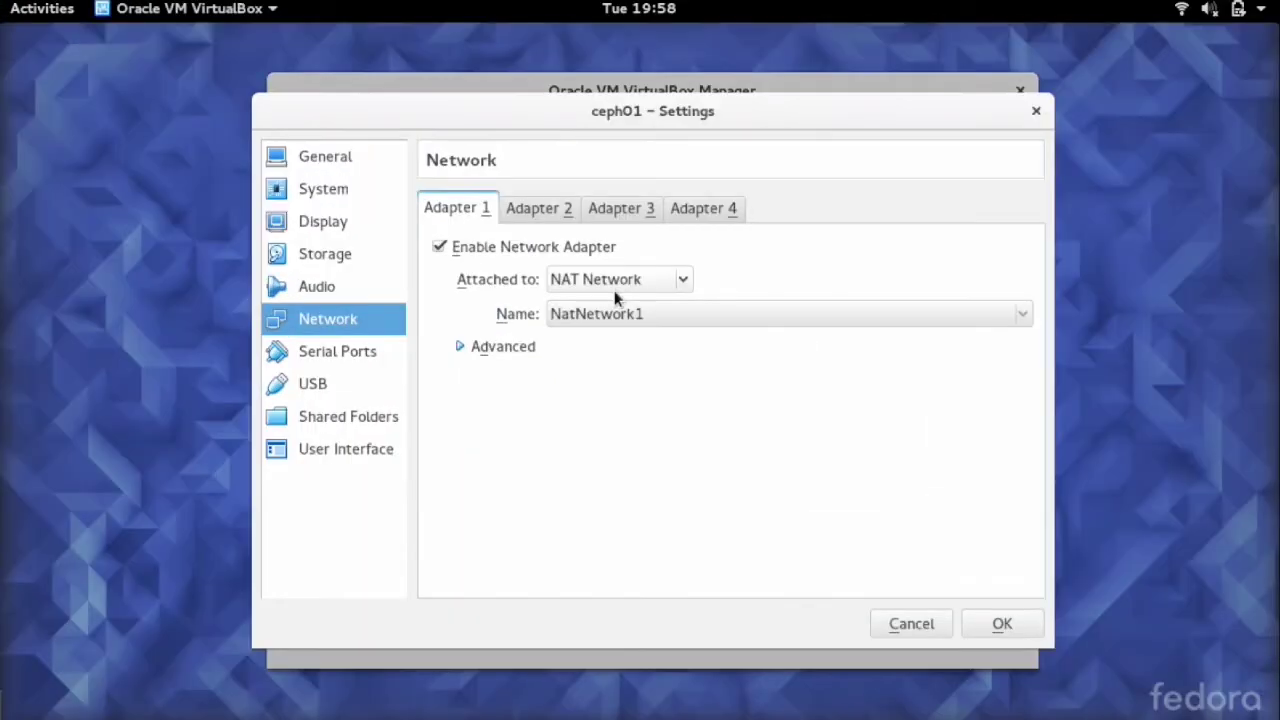
{"action": "key", "text": "Return"}
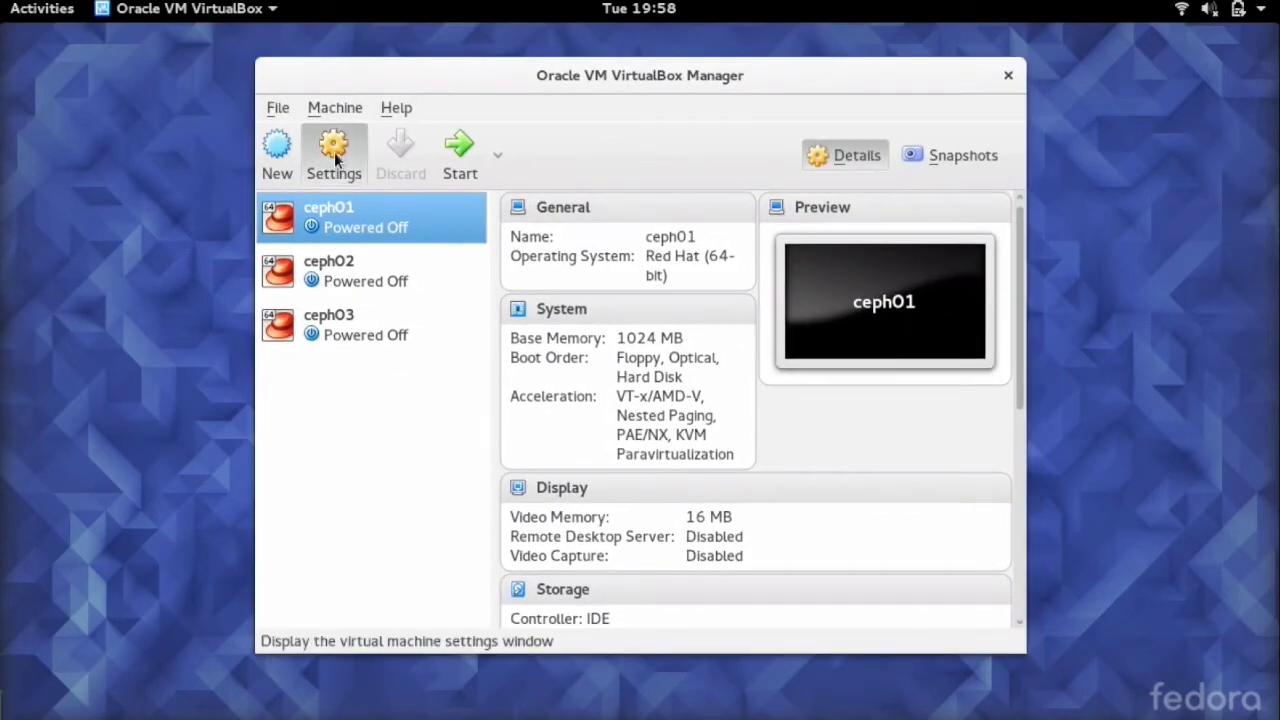
- In ceph01's Storage settings, create a 2 GB dynamically allocated VDI disk on the SATA controller
{"action": "left_click", "coordinate": [343, 163]}
{"action": "left_click", "coordinate": [306, 243]}
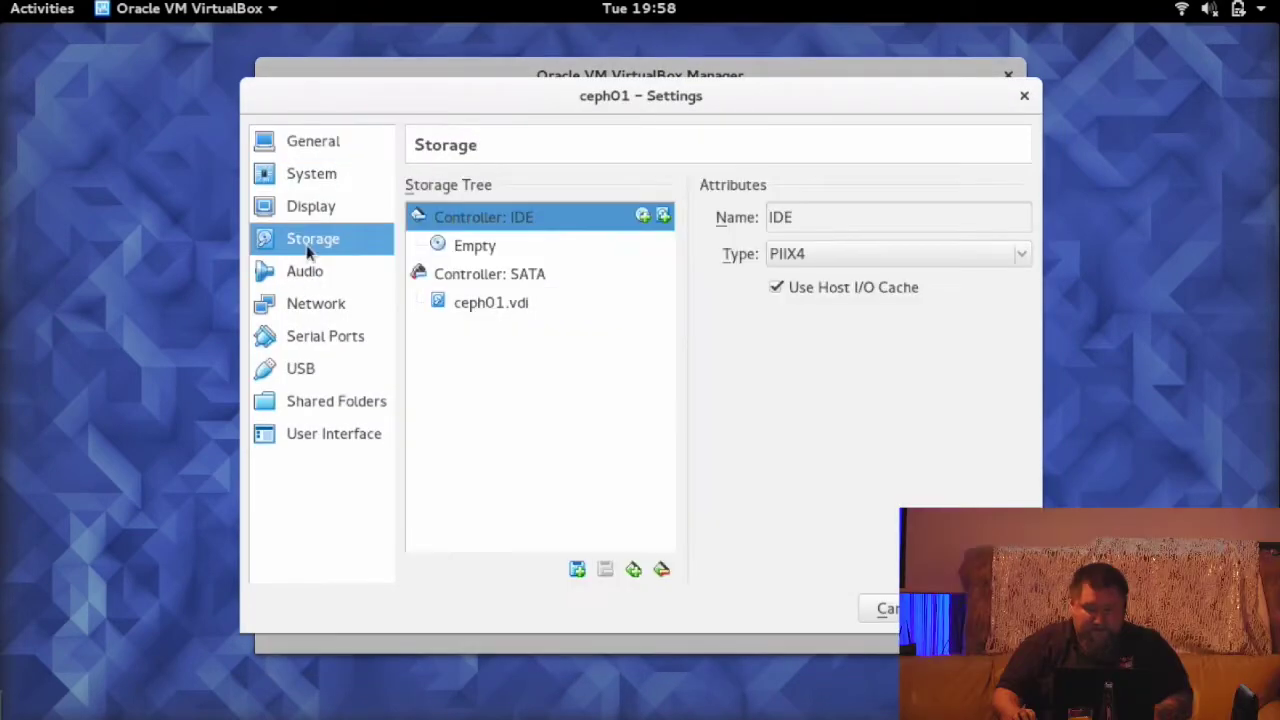
{"action": "left_click", "coordinate": [492, 276]}
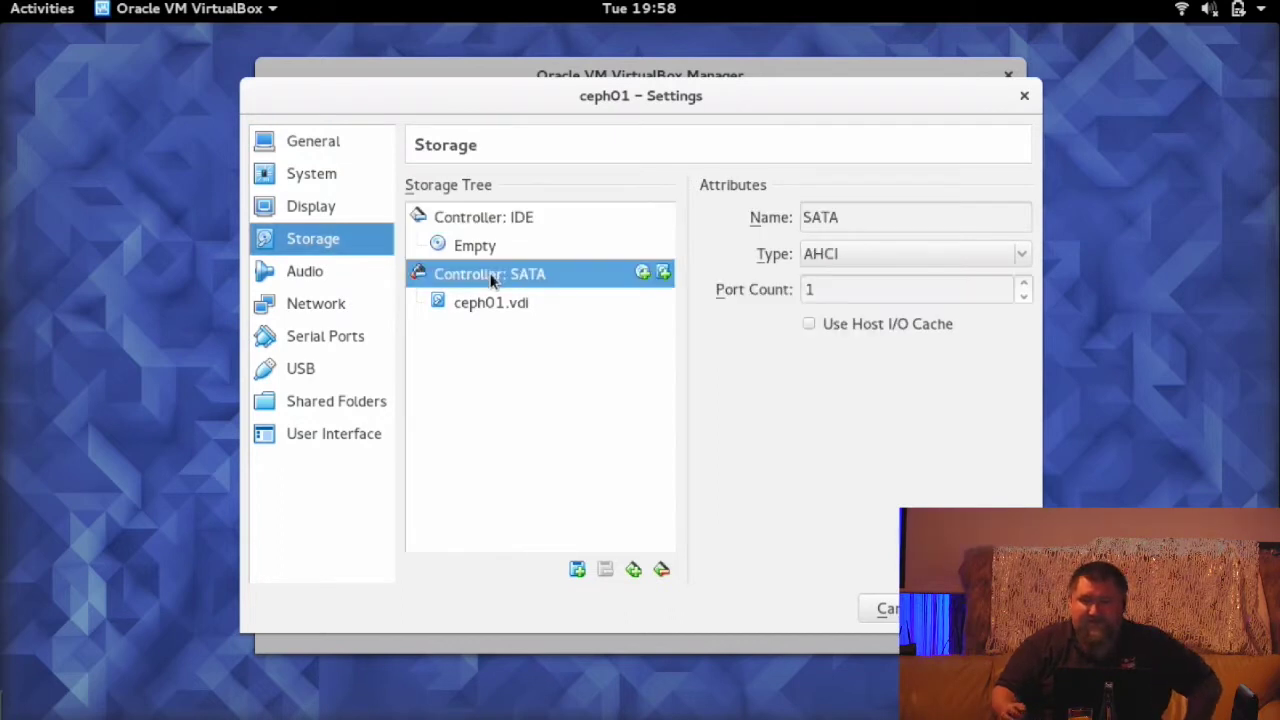
{"action": "left_click", "coordinate": [663, 273]}
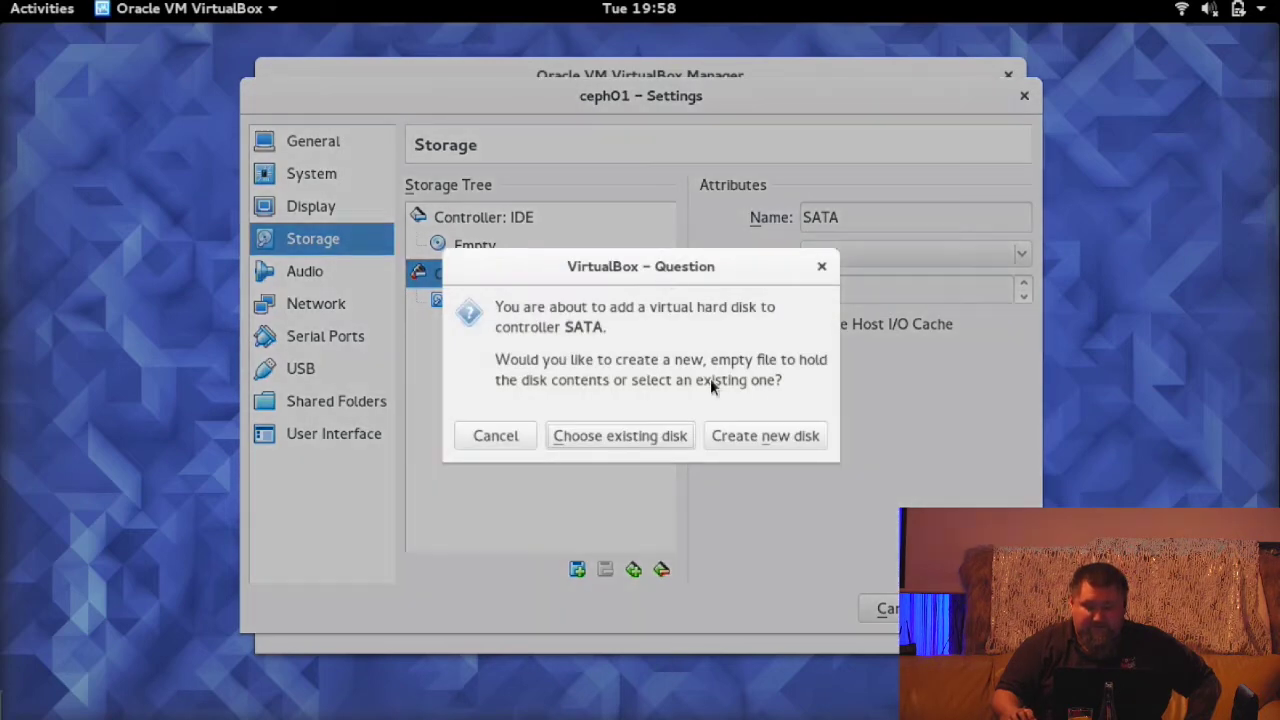
{"action": "left_click", "coordinate": [758, 437]}
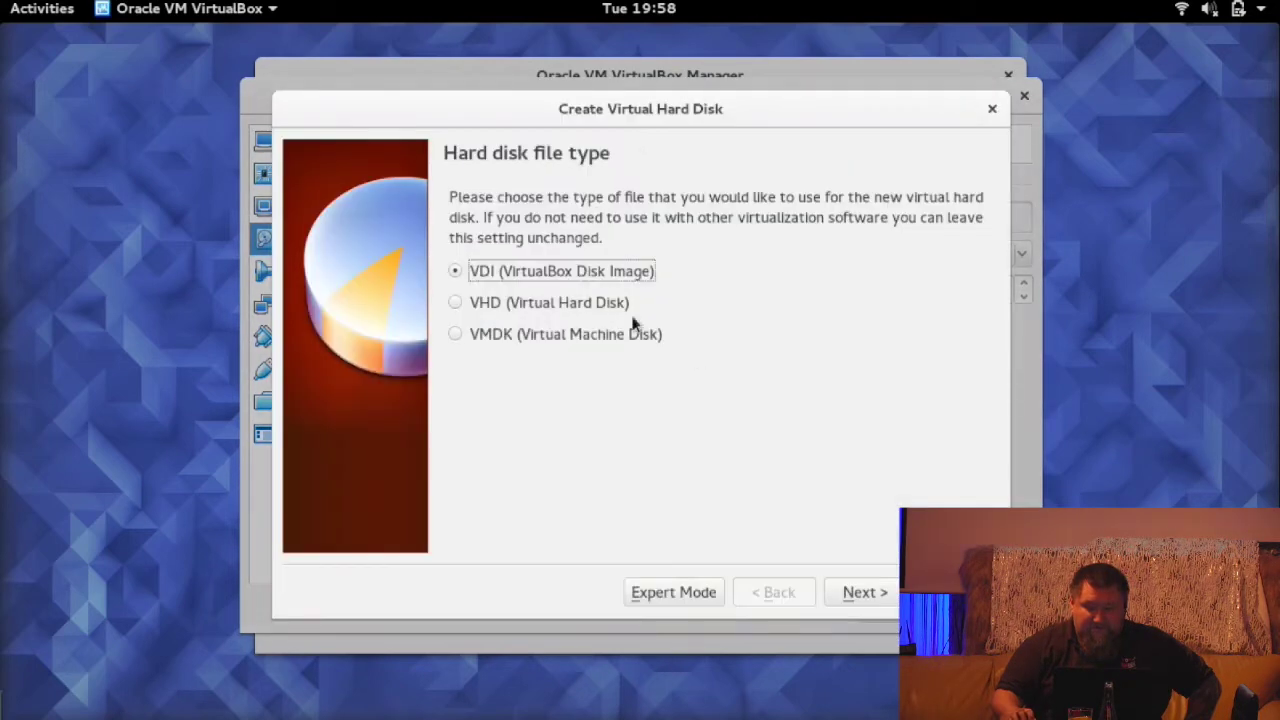
{"action": "left_click", "coordinate": [866, 592]}
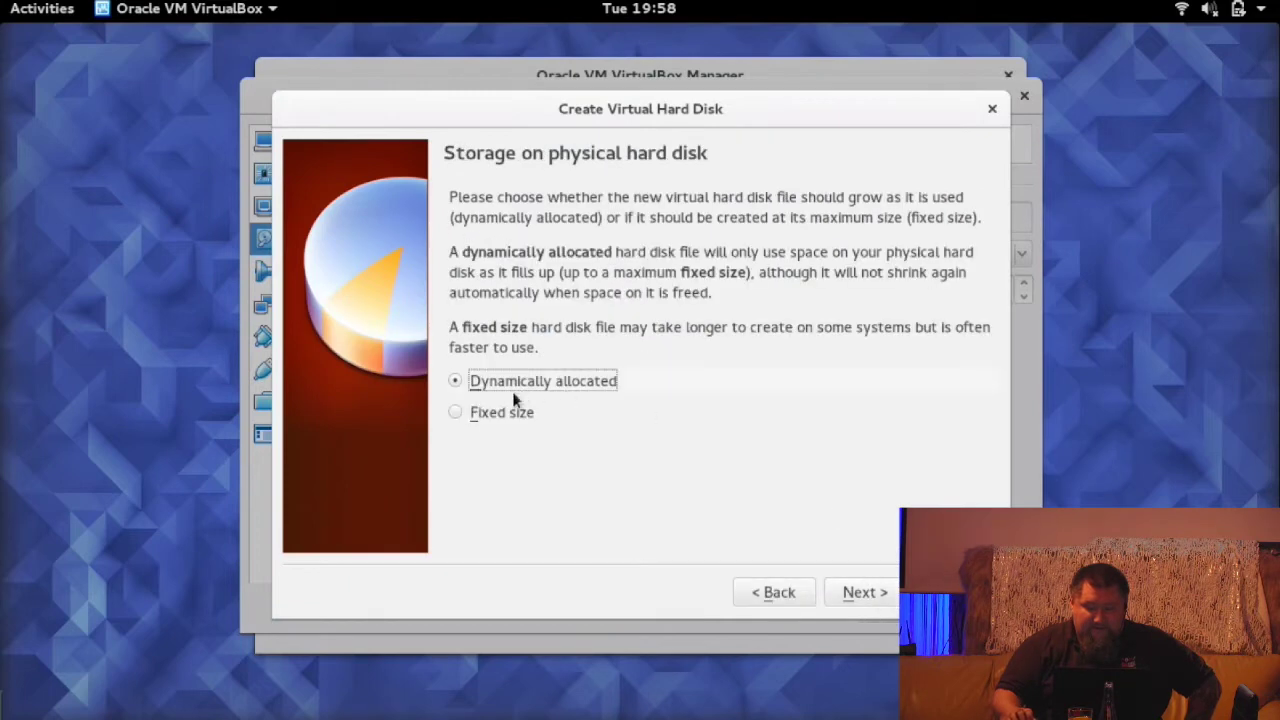
{"action": "left_click", "coordinate": [868, 592]}
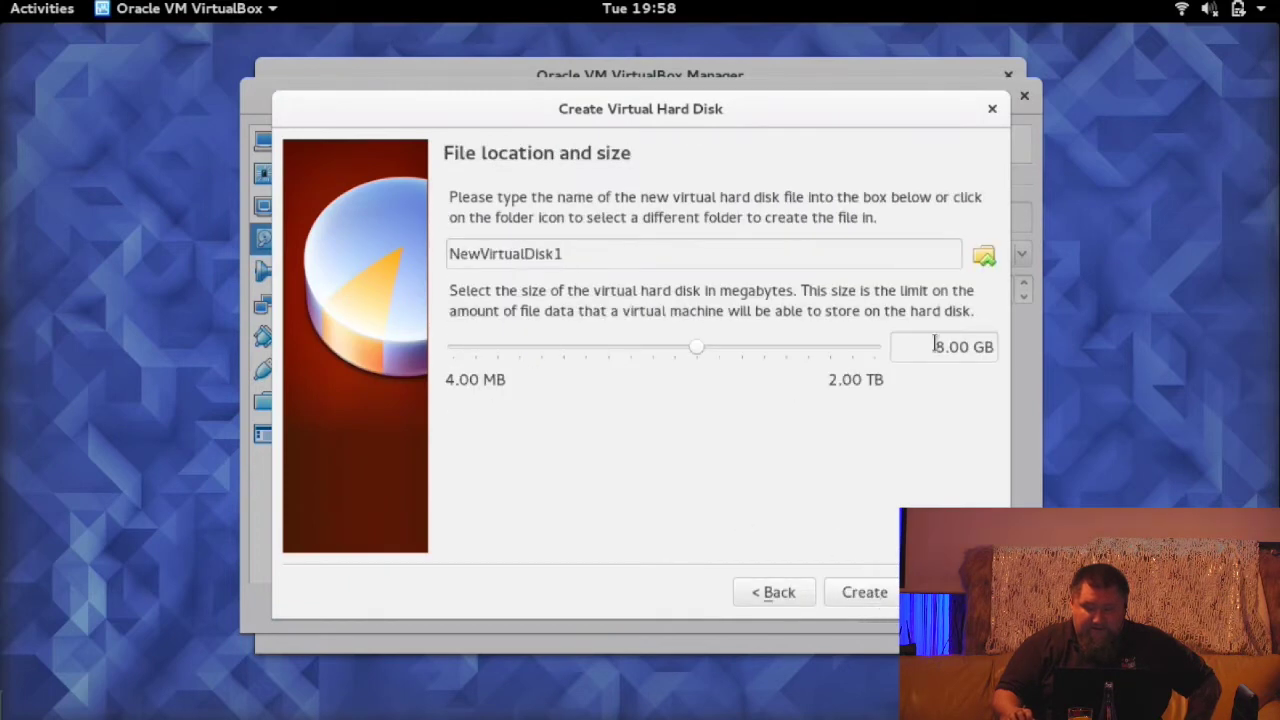
{"action": "left_click_drag", "start_coordinate": [934, 346], "coordinate": [960, 377]}
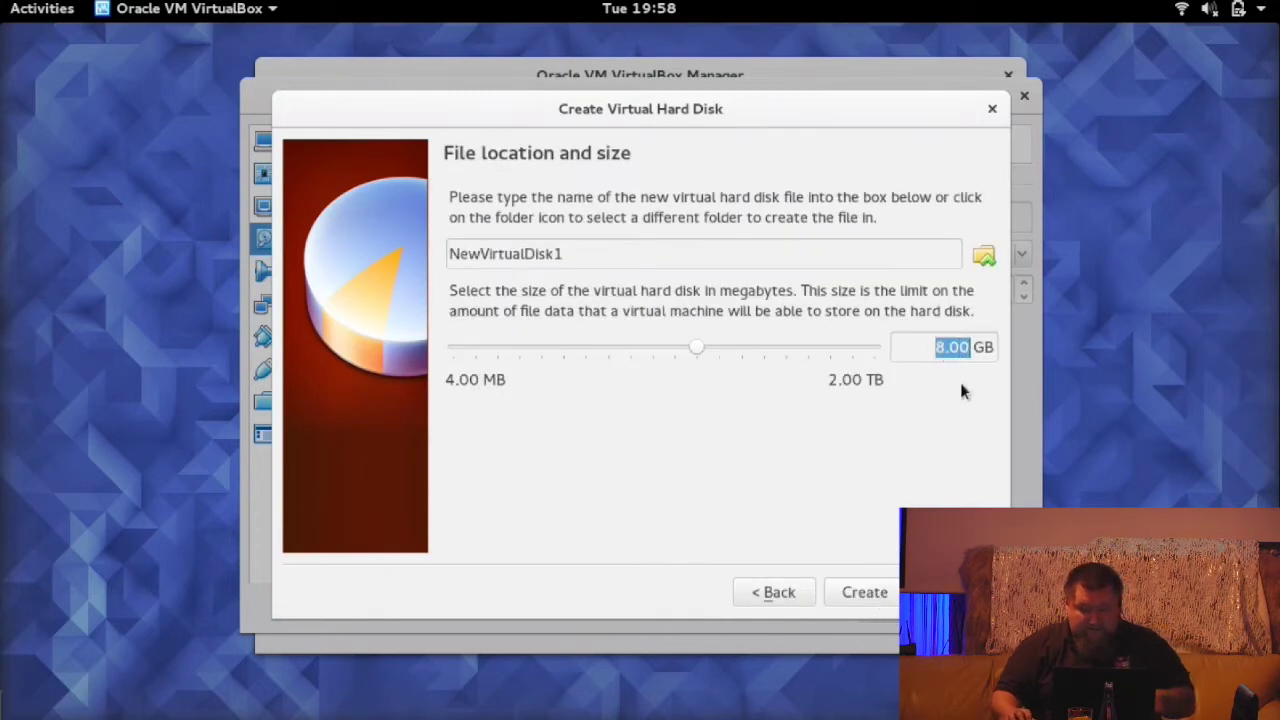
{"action": "type", "text": "2"}
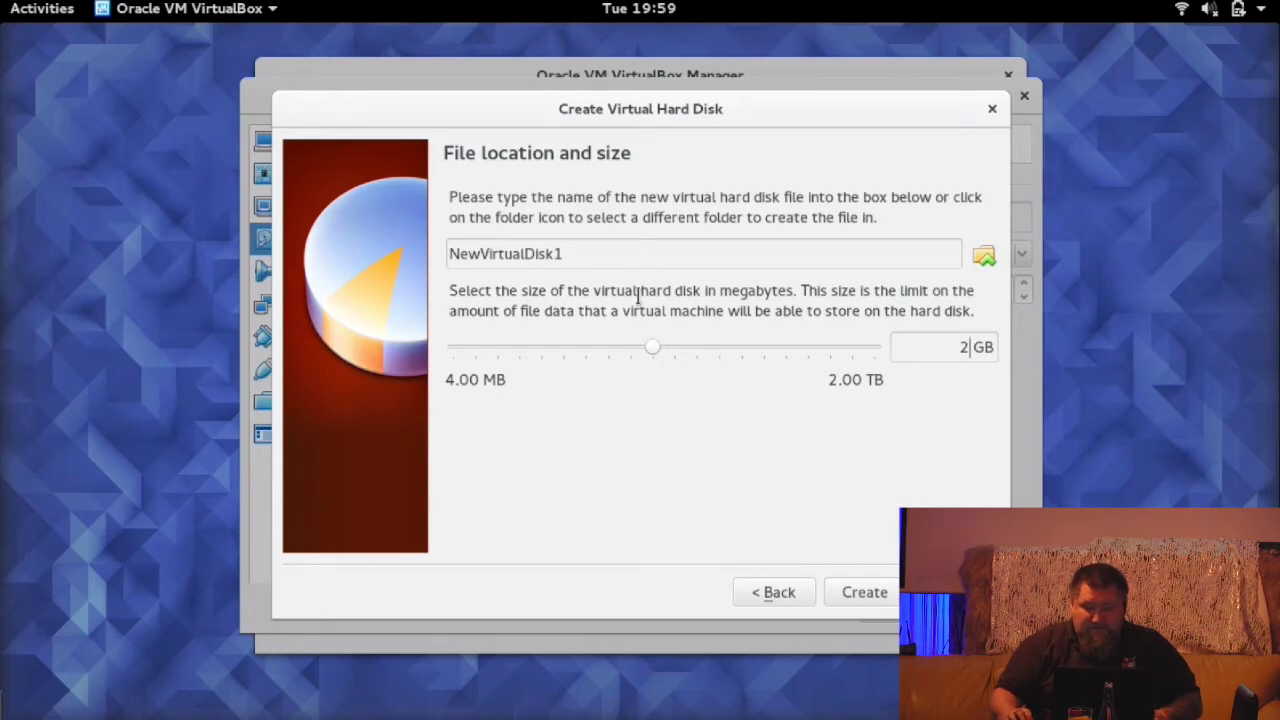
{"action": "left_click", "coordinate": [866, 594]}
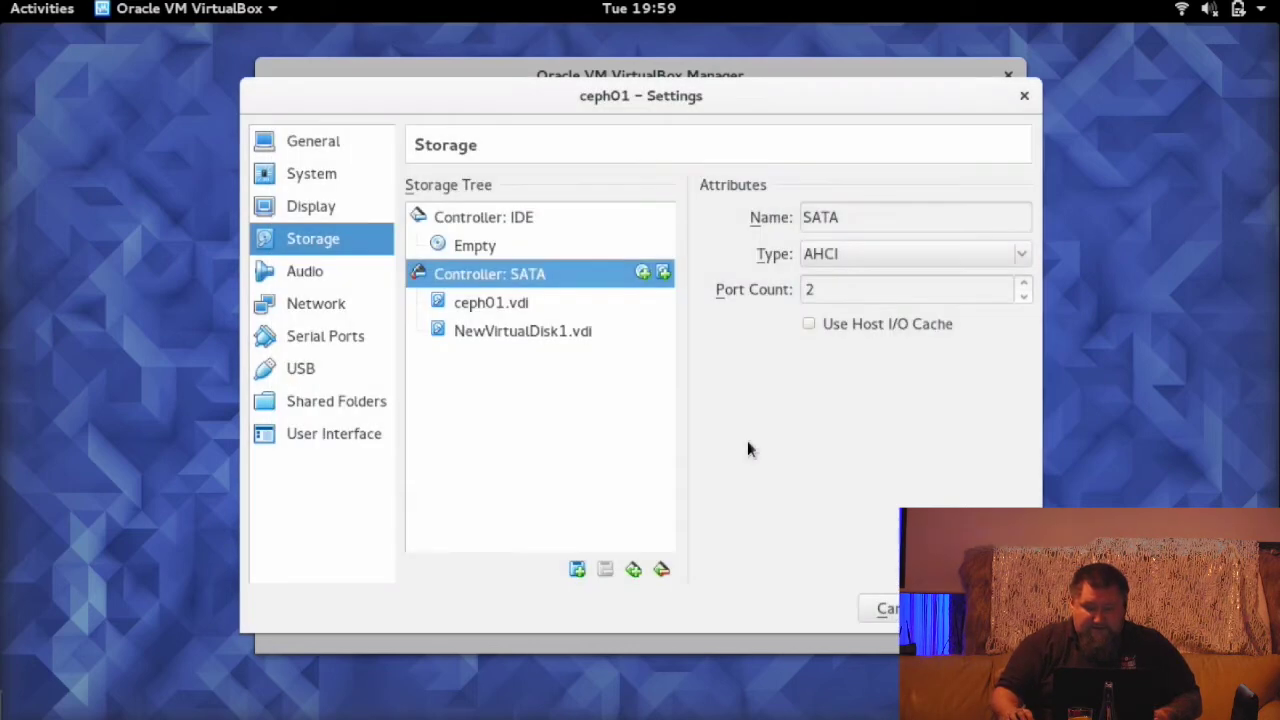
- Add a second 2 GB dynamic VDI disk to ceph01's SATA controller, named NewVirtualDisk2 to avoid the clash
{"action": "left_click", "coordinate": [663, 273]}
{"action": "left_click", "coordinate": [751, 435]}
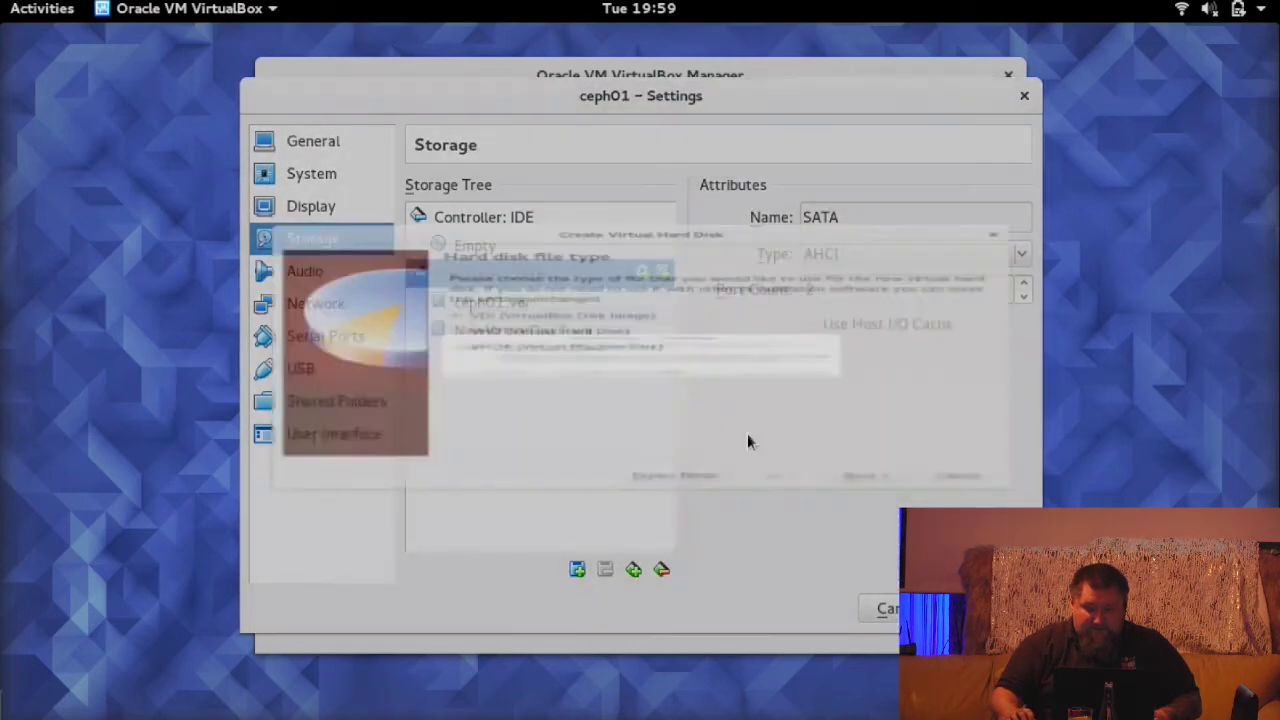
{"action": "left_click", "coordinate": [858, 592]}
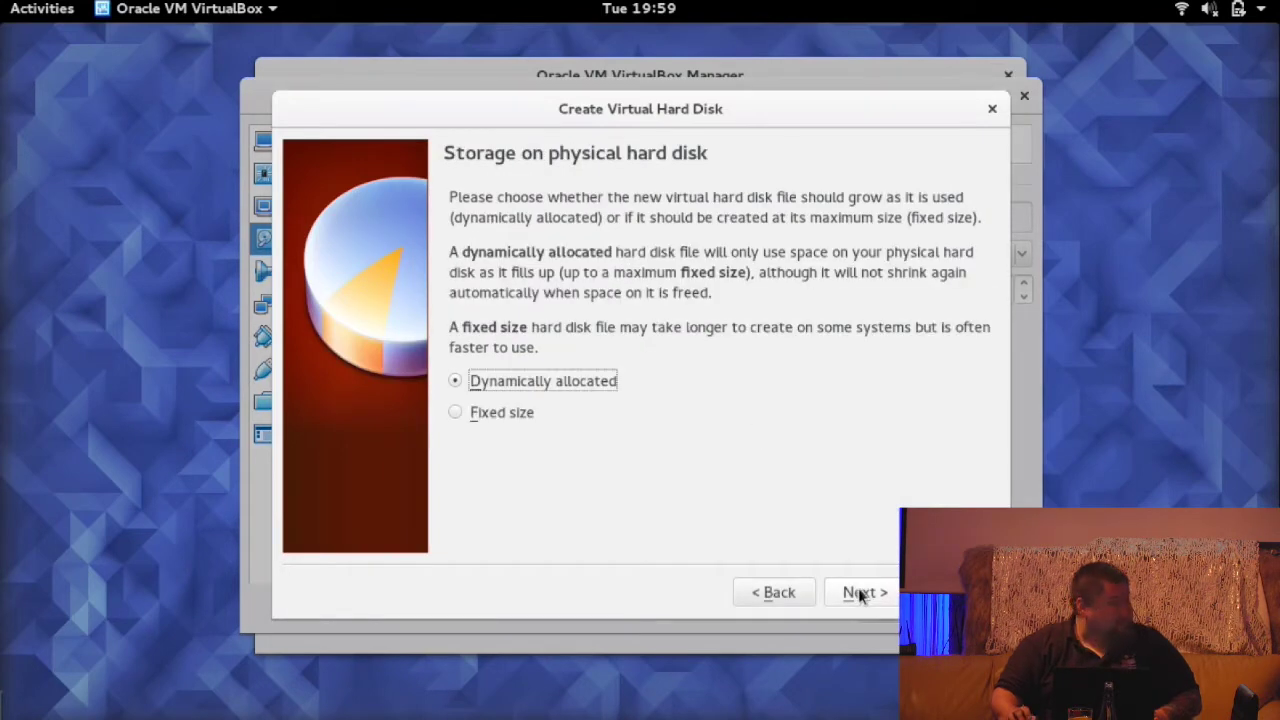
{"action": "left_click", "coordinate": [860, 594]}
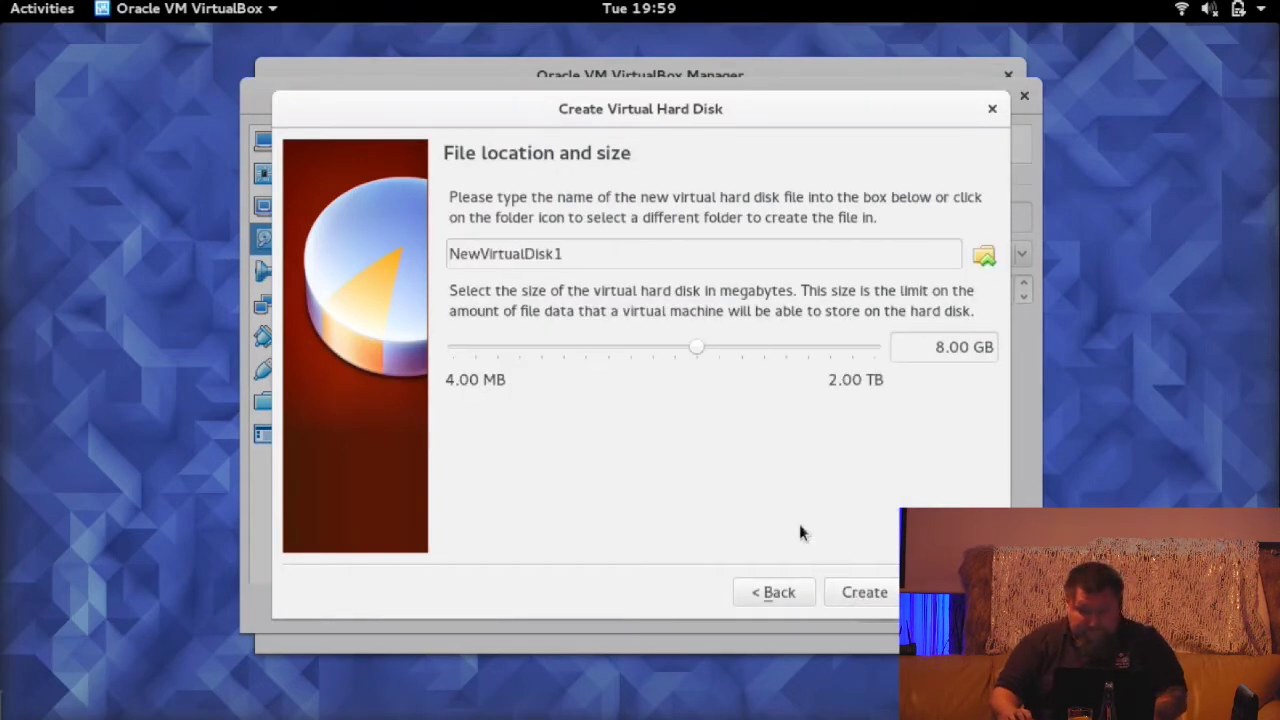
{"action": "double_click", "coordinate": [930, 347]}
{"action": "type", "text": "2"}
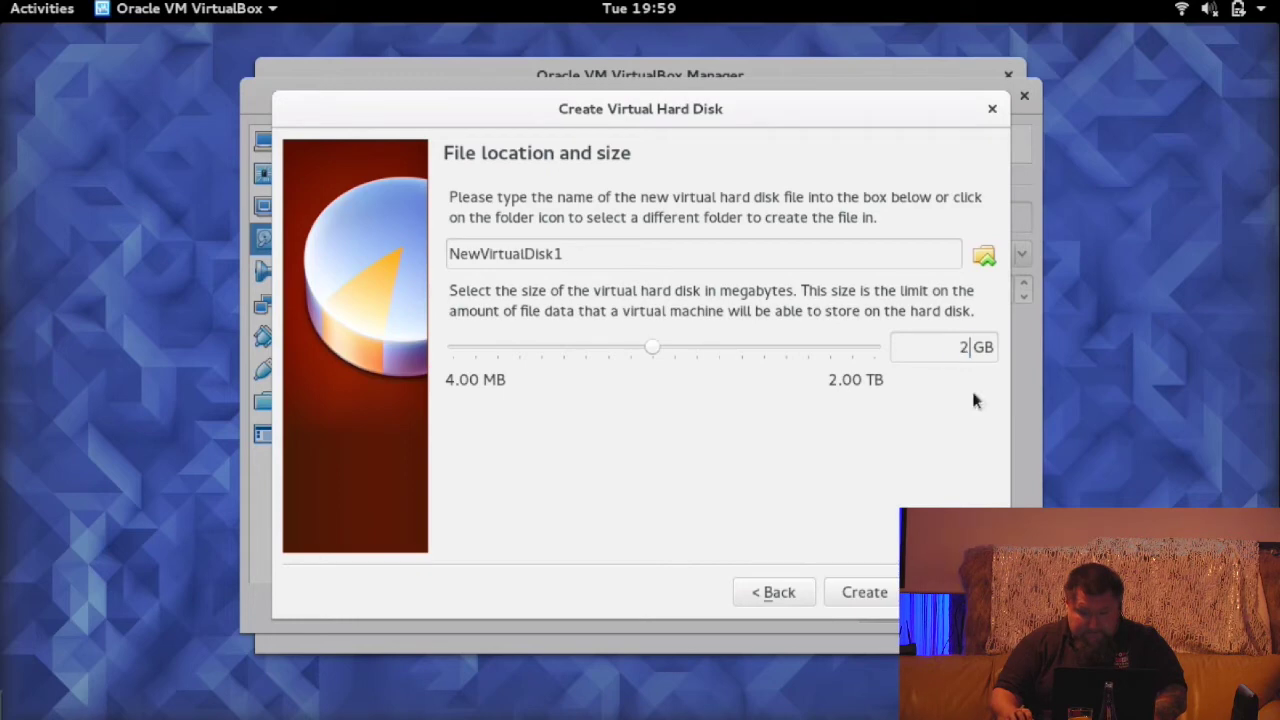
{"action": "left_click", "coordinate": [877, 594]}
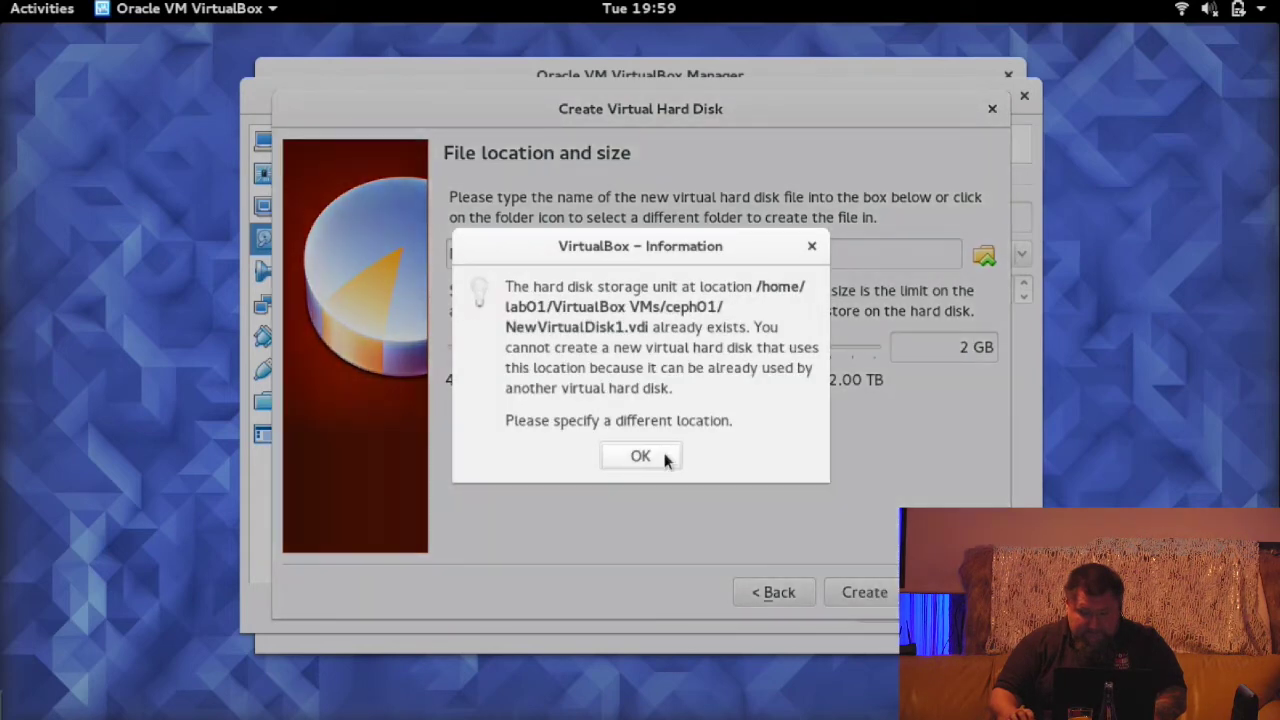
{"action": "left_click", "coordinate": [640, 456]}
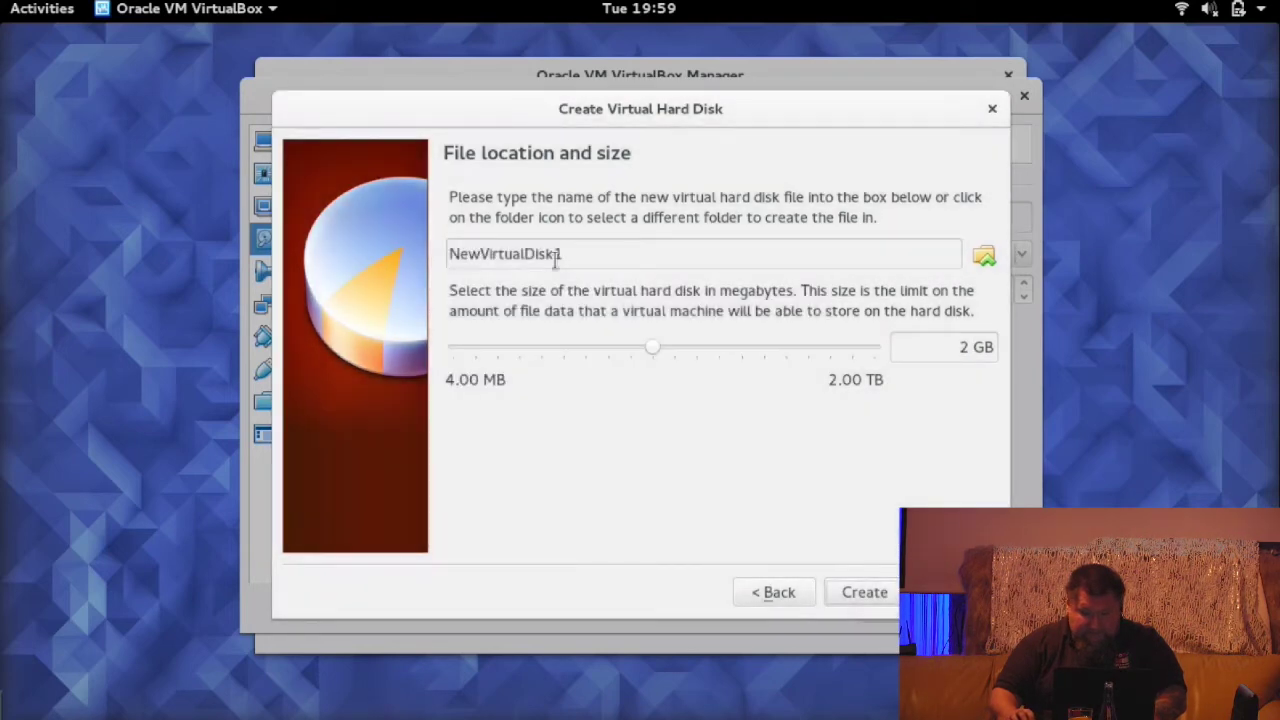
{"action": "left_click_drag", "start_coordinate": [554, 256], "coordinate": [575, 258]}
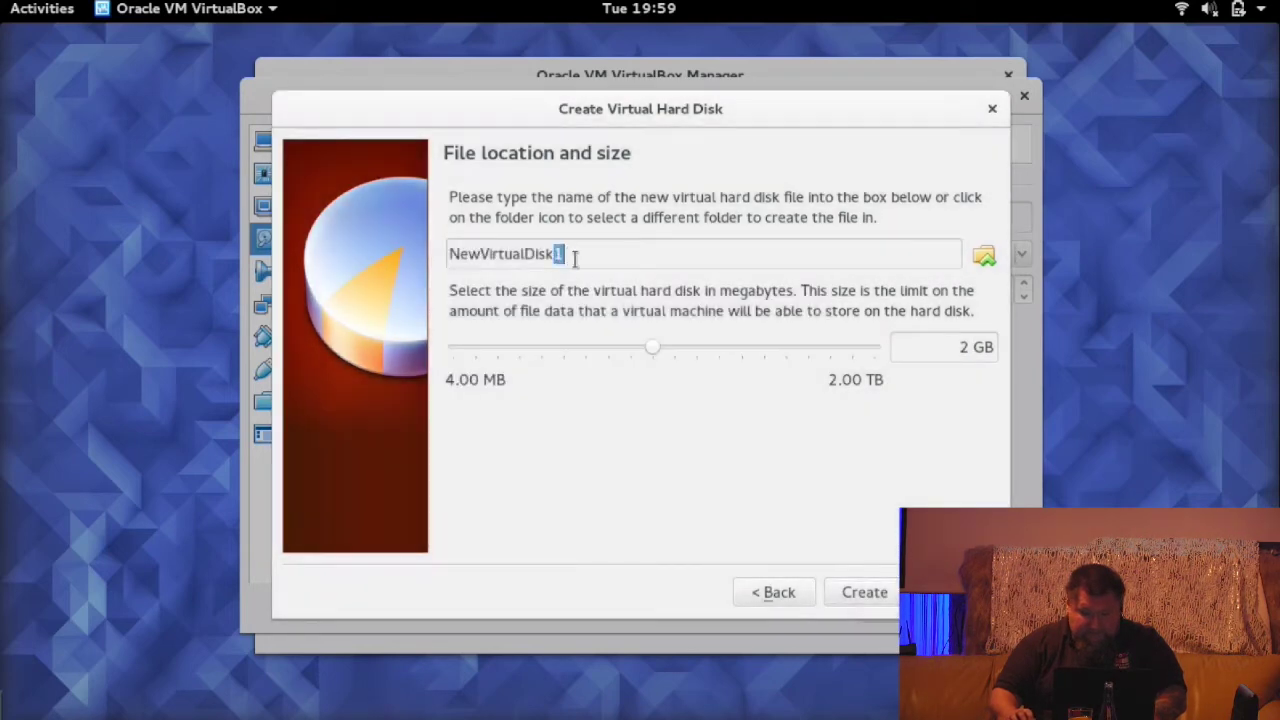
{"action": "left_click", "coordinate": [873, 592]}
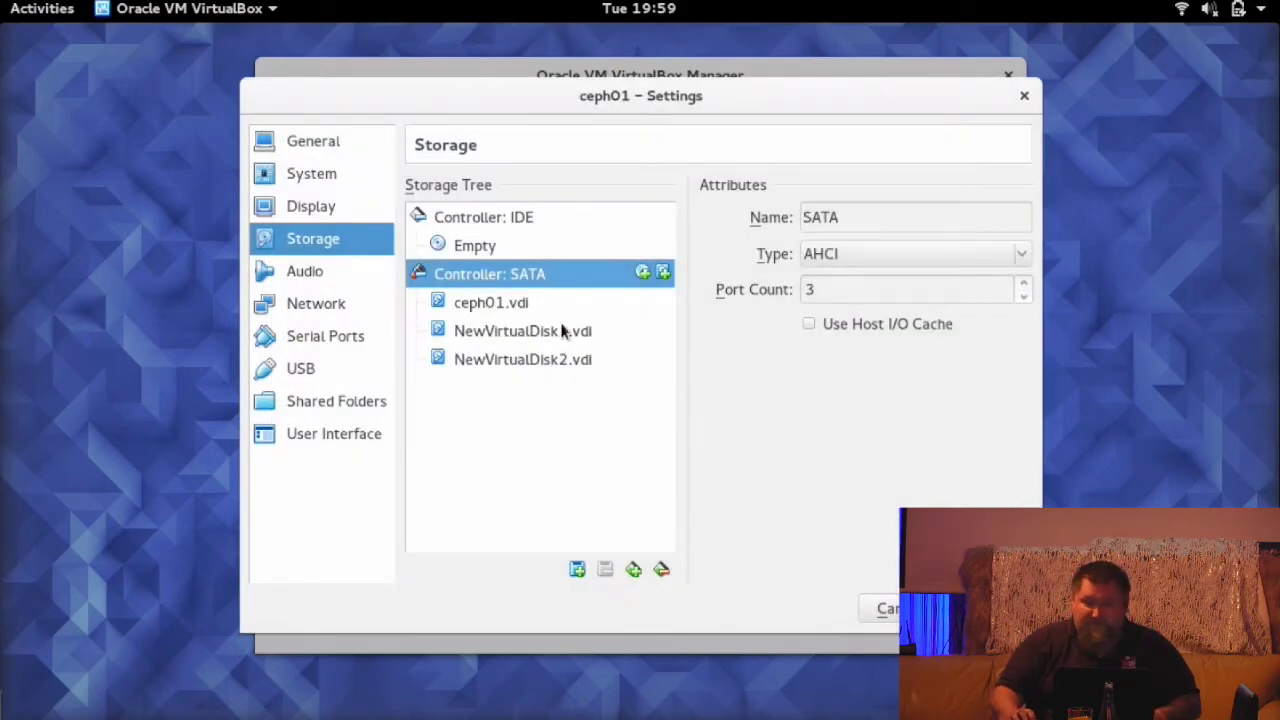
- Save ceph01's settings and open ceph02's Storage settings with its SATA controller selected
{"action": "left_click", "coordinate": [1025, 96]}
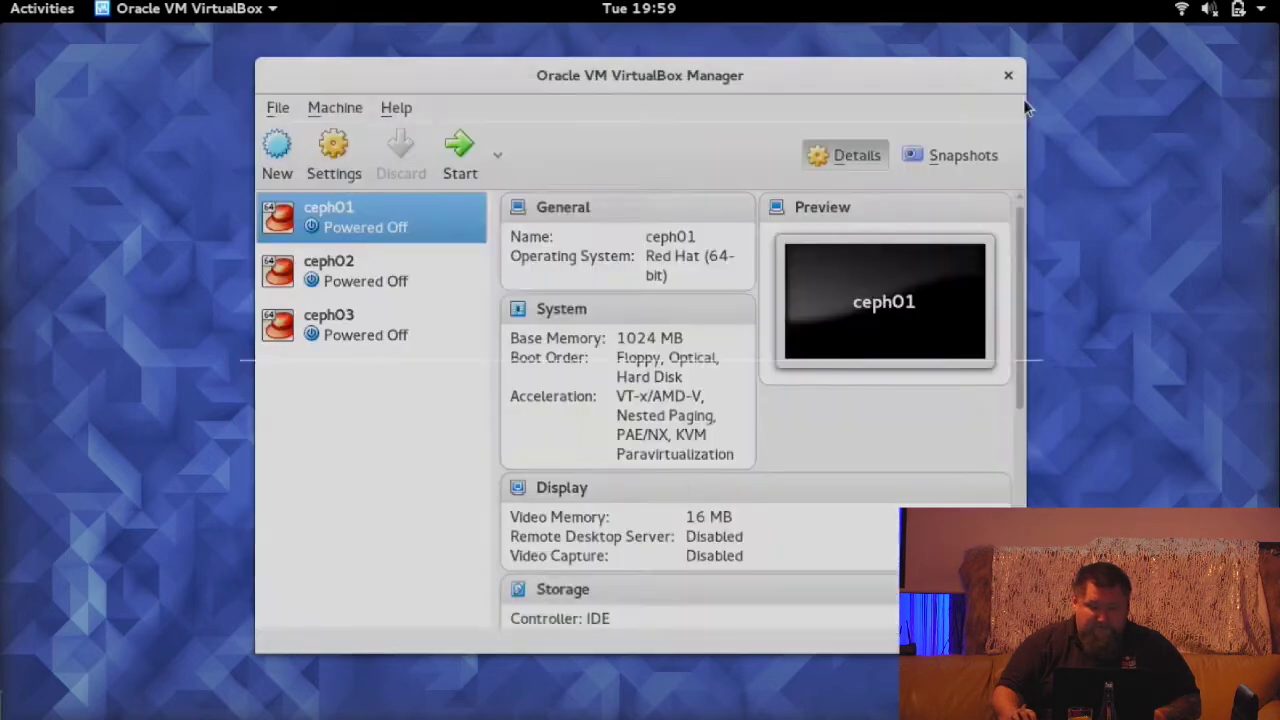
{"action": "left_click", "coordinate": [349, 266]}
{"action": "right_click", "coordinate": [350, 268]}
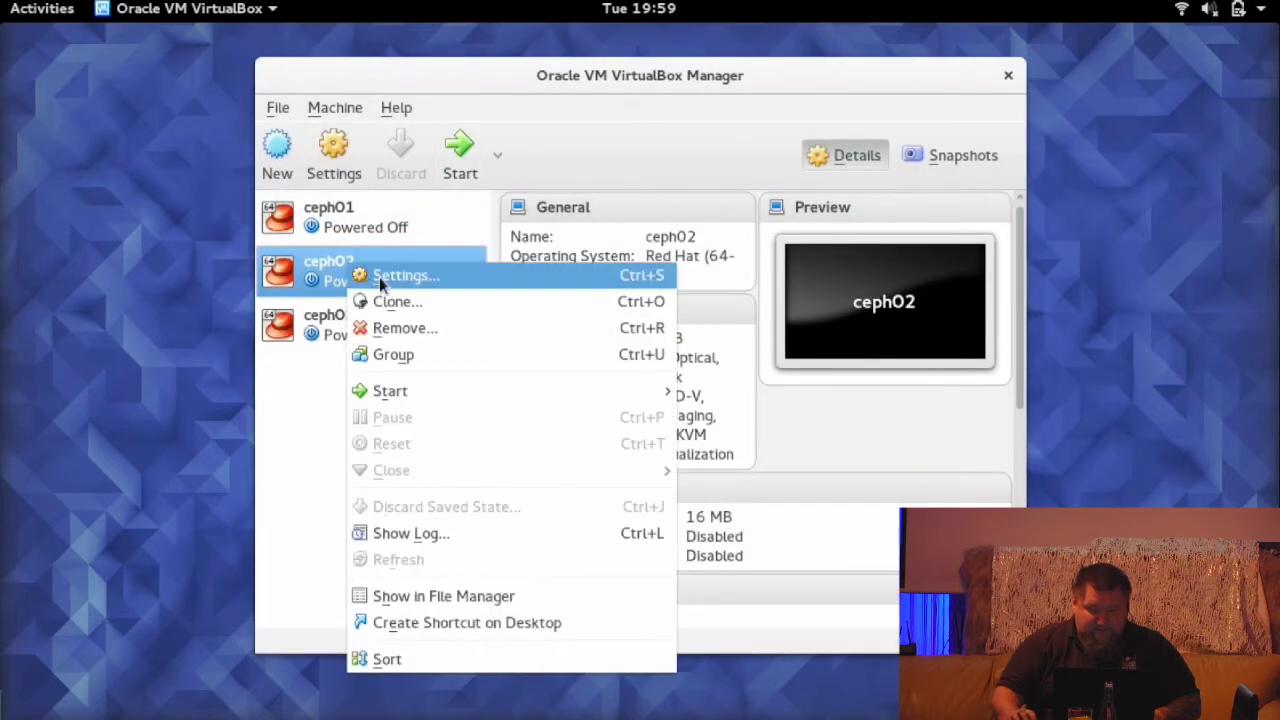
{"action": "left_click", "coordinate": [379, 276]}
{"action": "left_click", "coordinate": [313, 239]}
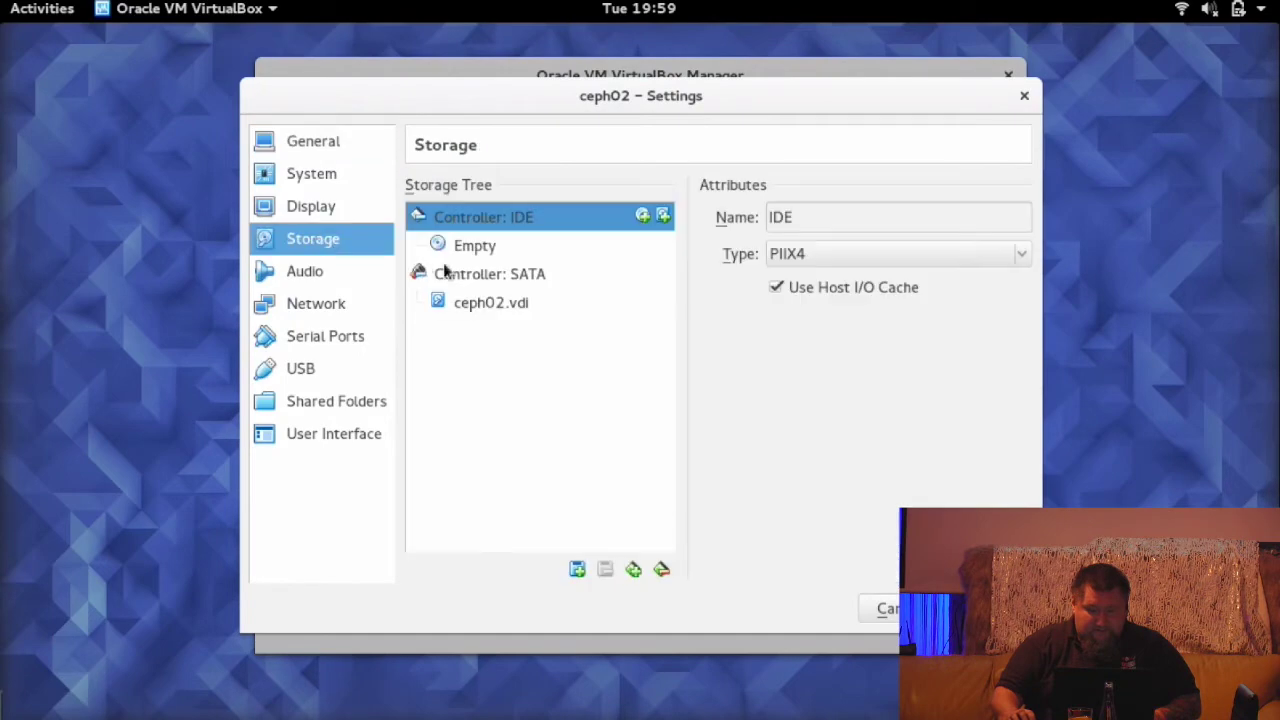
{"action": "left_click", "coordinate": [549, 276]}
- Create a 2 GB dynamically allocated VDI disk, NewVirtualDisk1, on ceph02's SATA controller
{"action": "left_click", "coordinate": [664, 273]}
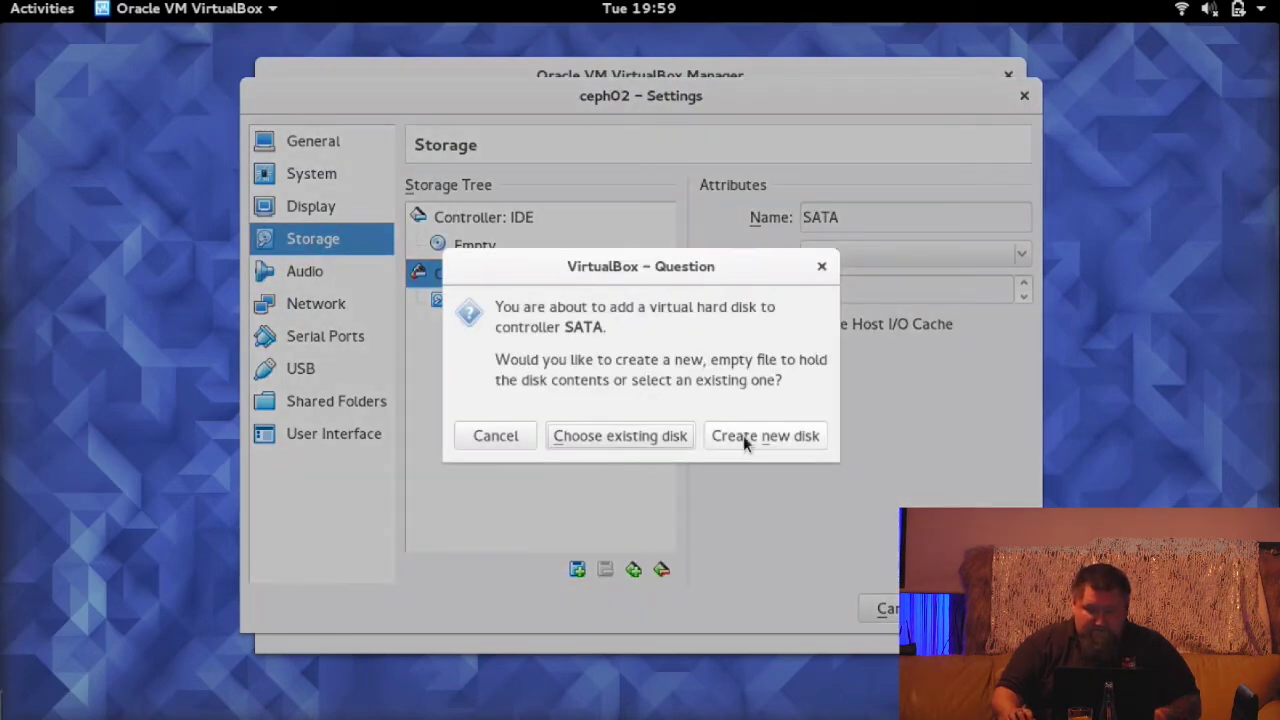
{"action": "left_click", "coordinate": [743, 434]}
{"action": "left_click", "coordinate": [858, 592]}
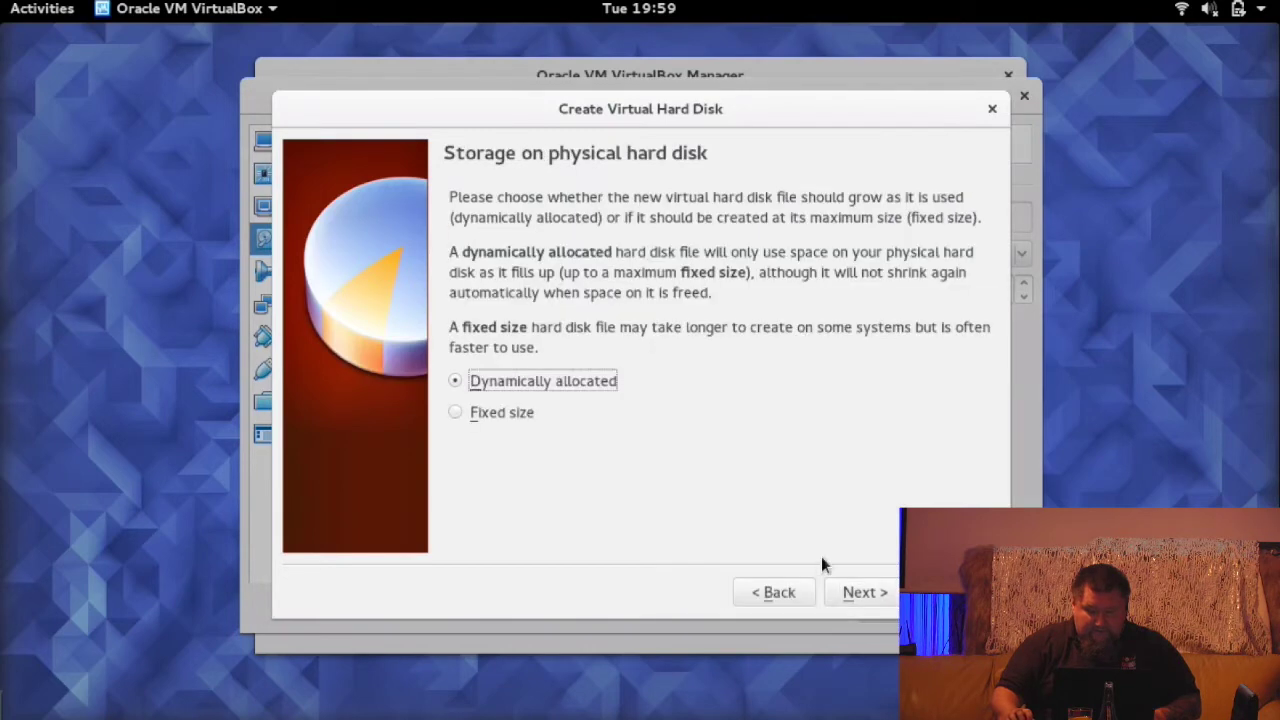
{"action": "left_click", "coordinate": [866, 594]}
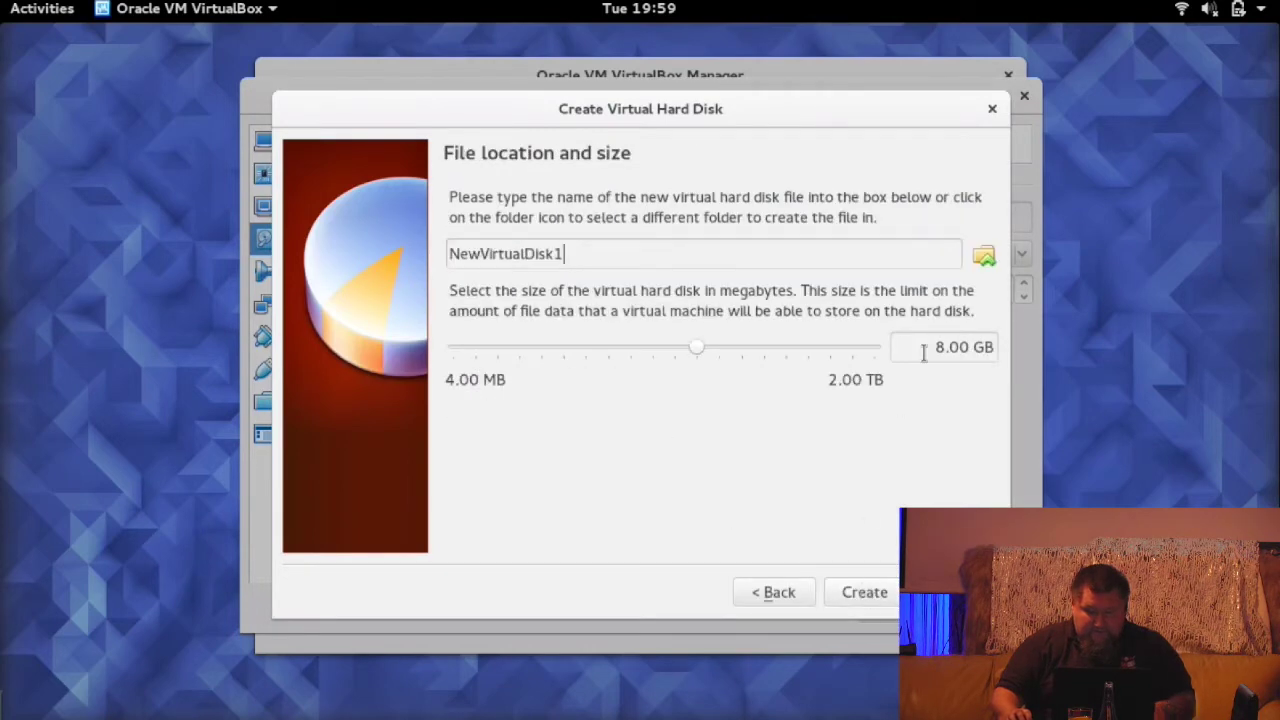
{"action": "left_click_drag", "start_coordinate": [930, 348], "coordinate": [970, 349]}
{"action": "type", "text": "2"}
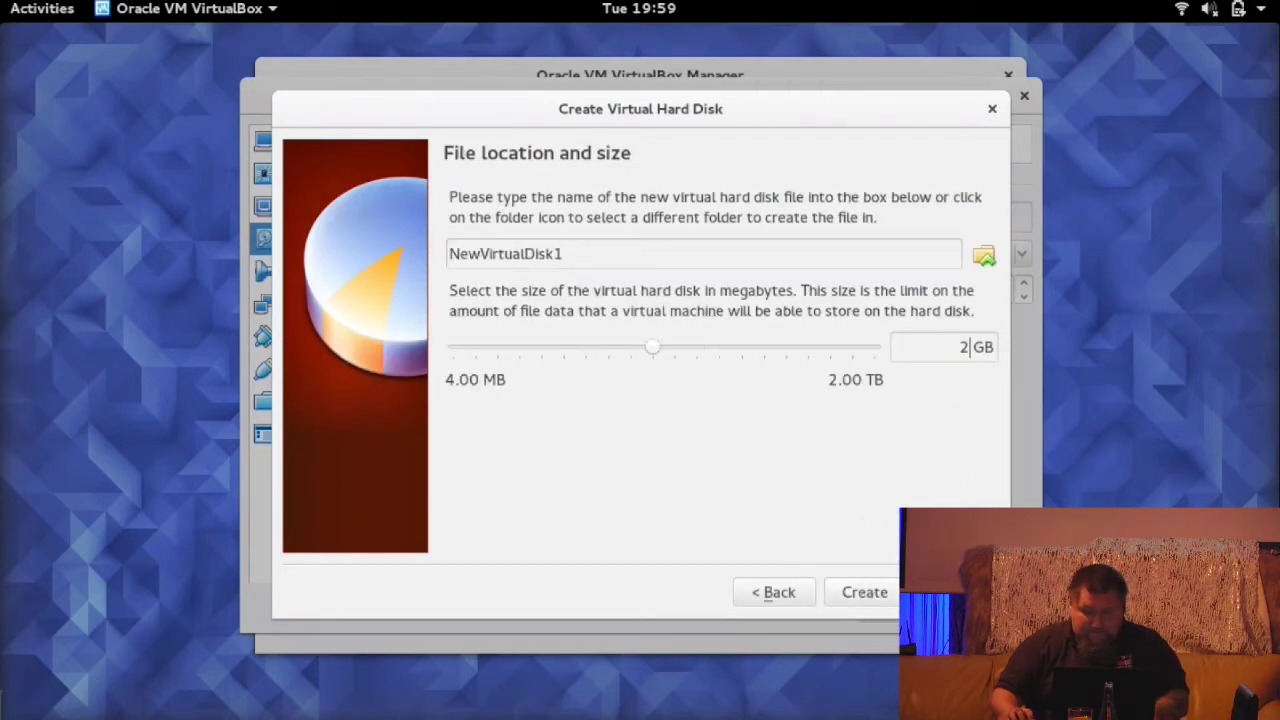
{"action": "left_click", "coordinate": [862, 593]}
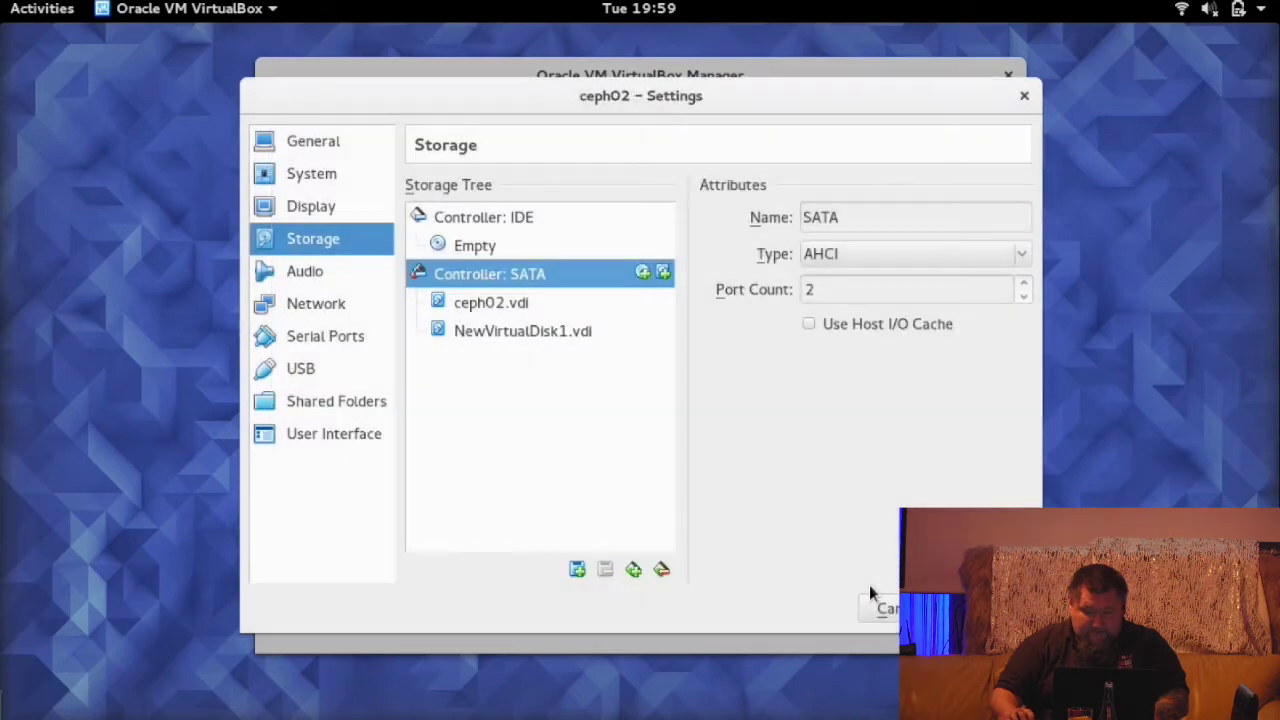
- Create a second 2 GB dynamic VDI disk on ceph02, renamed NewVirtualDisk2 after the name clash
{"action": "left_click", "coordinate": [665, 272]}
{"action": "left_click", "coordinate": [758, 437]}
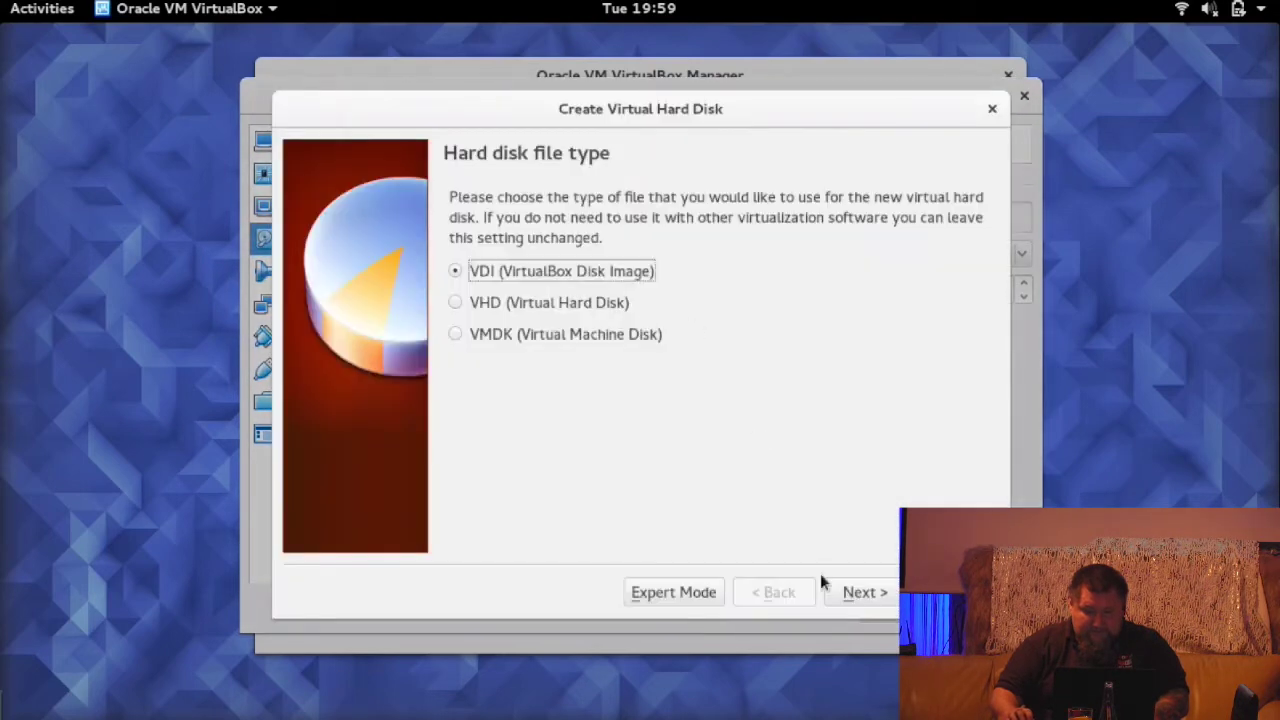
{"action": "left_click", "coordinate": [860, 593]}
{"action": "left_click", "coordinate": [860, 593]}
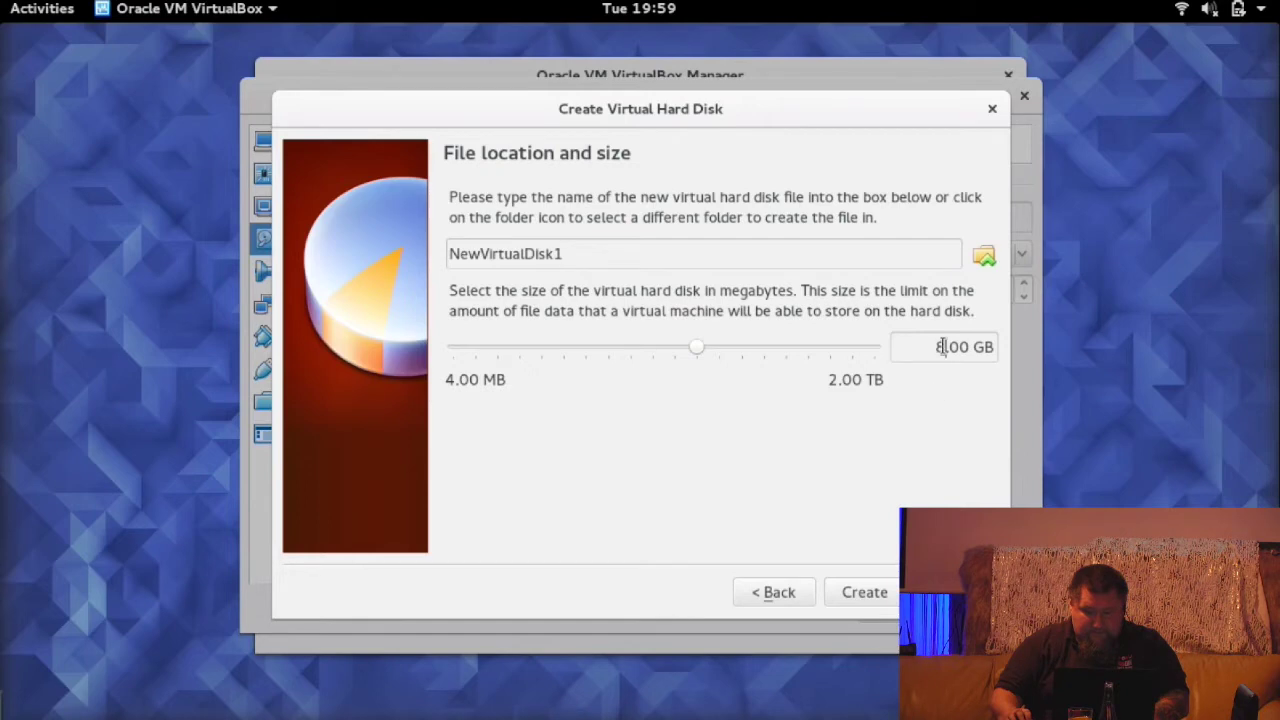
{"action": "left_click_drag", "start_coordinate": [937, 346], "coordinate": [967, 347]}
{"action": "type", "text": "2"}
{"action": "left_click", "coordinate": [872, 594]}
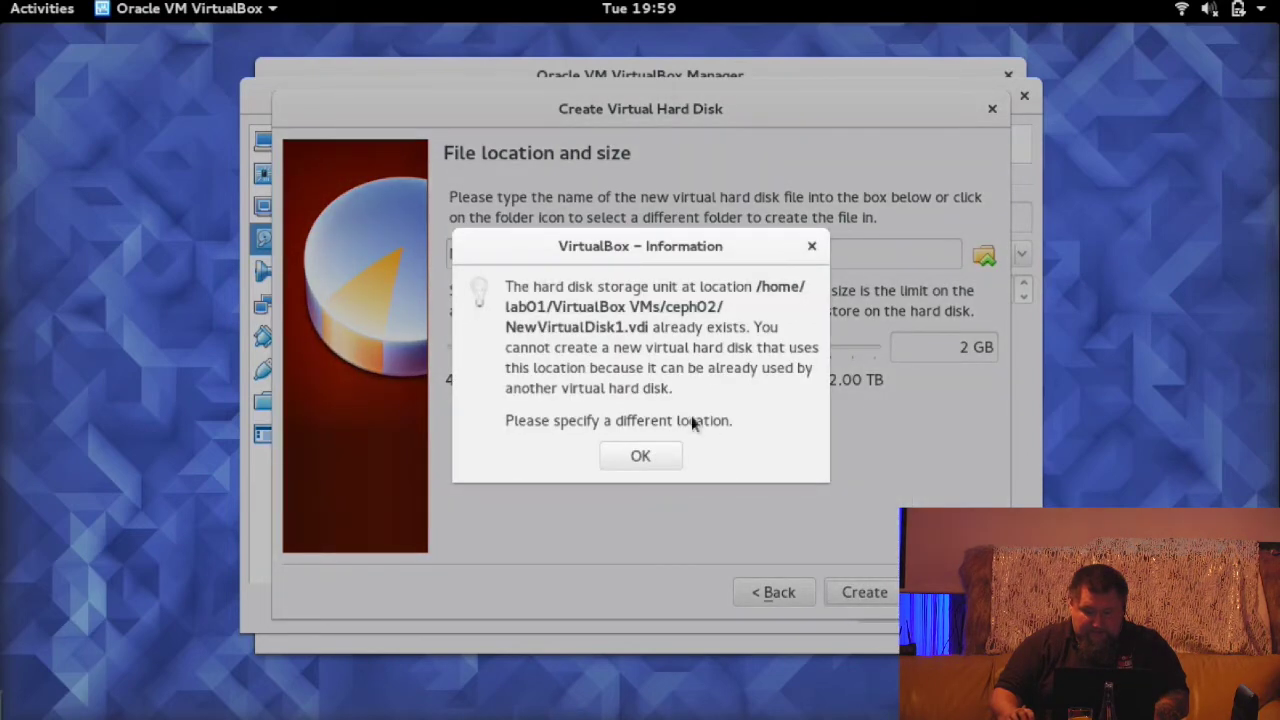
{"action": "key", "text": "Return"}
{"action": "left_click_drag", "start_coordinate": [564, 254], "coordinate": [555, 255]}
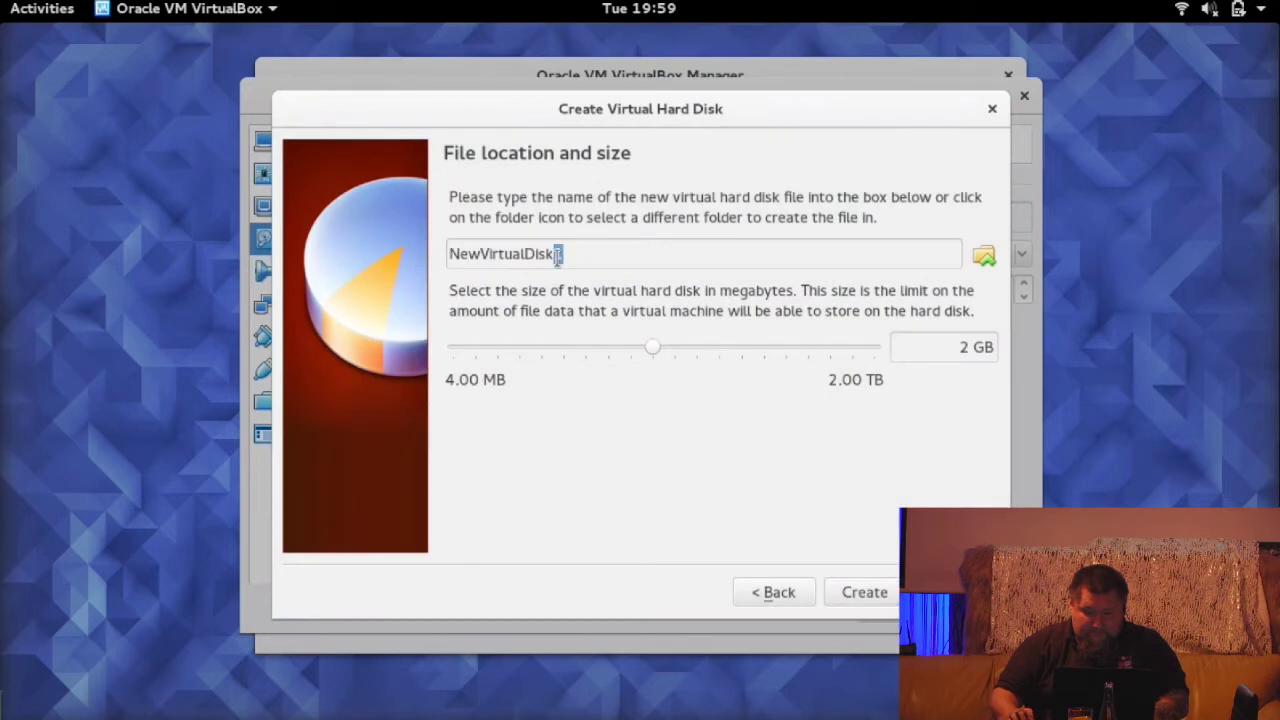
{"action": "type", "text": "2"}
{"action": "left_click", "coordinate": [866, 593]}
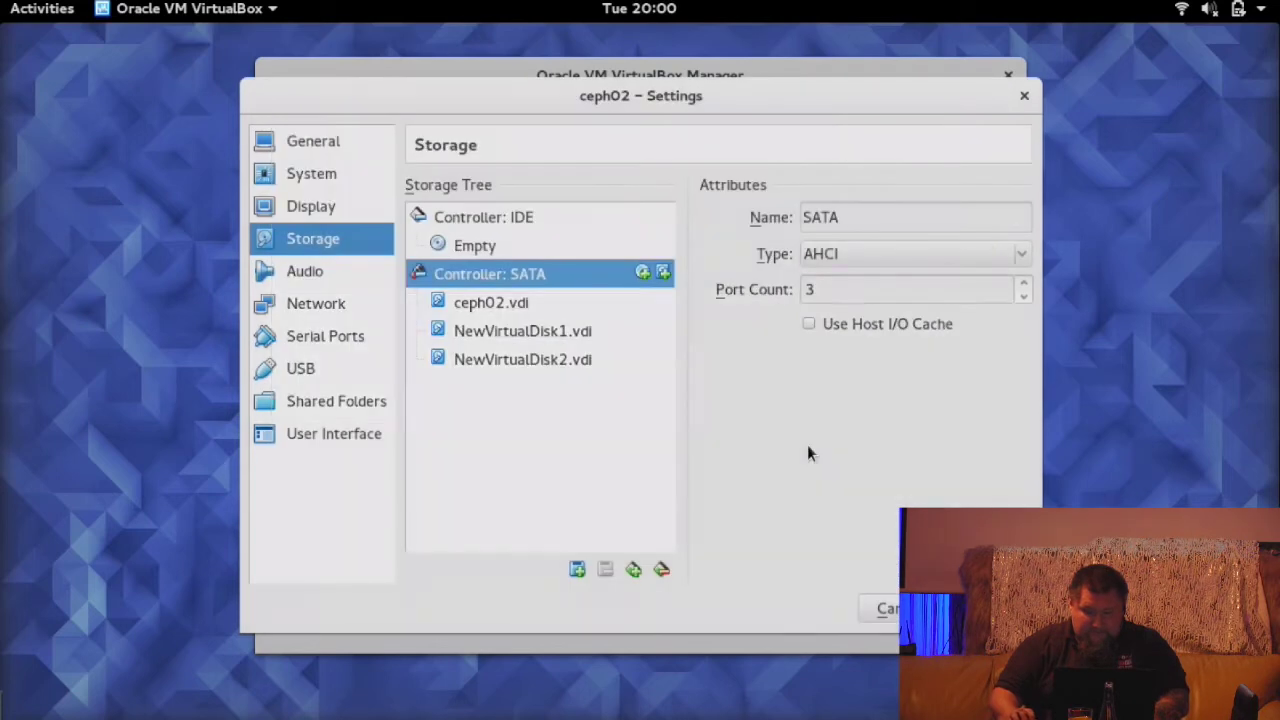
- Save ceph02's settings and open ceph03's Storage settings with its SATA controller selected
{"action": "key", "text": "Return"}
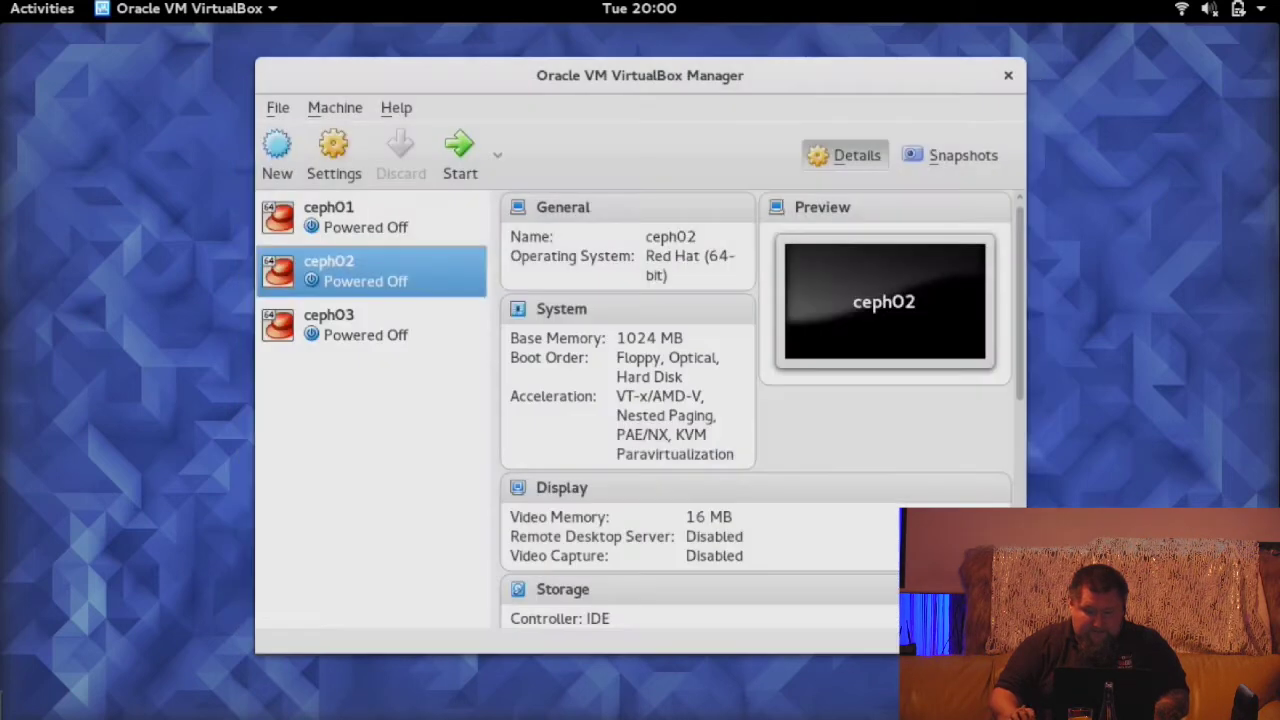
{"action": "left_click", "coordinate": [387, 316]}
{"action": "left_click", "coordinate": [350, 172]}
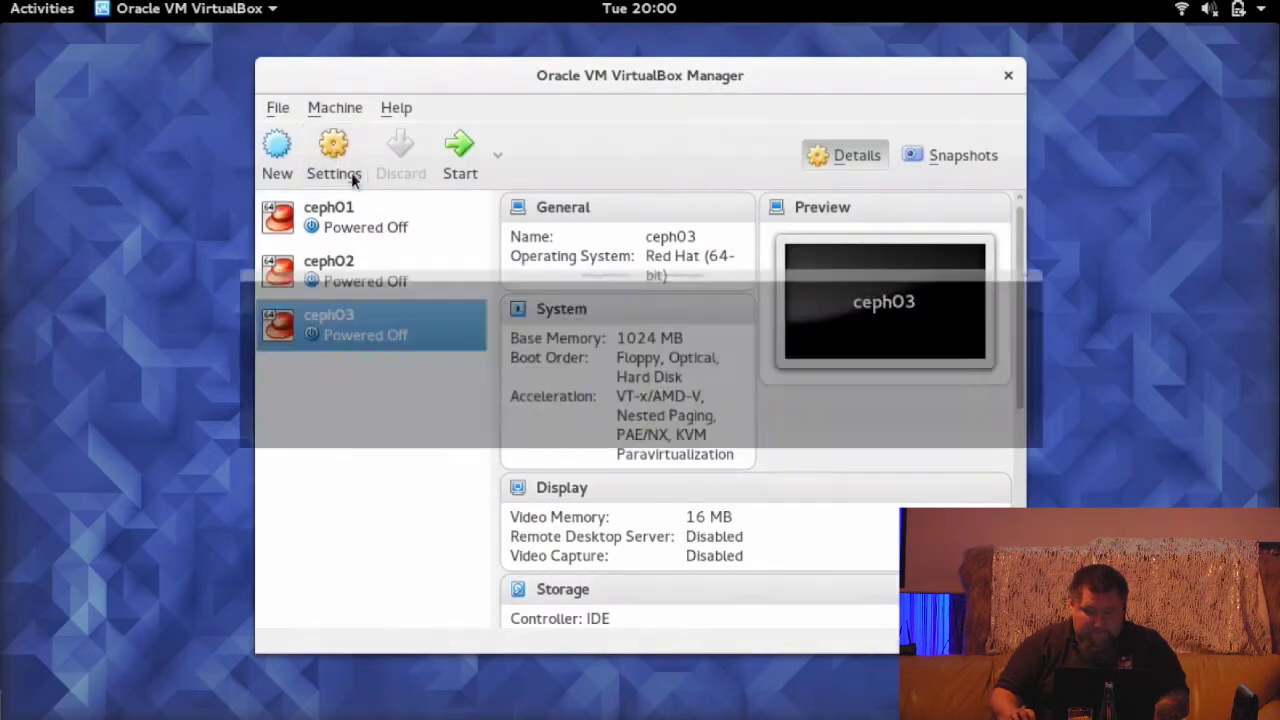
{"action": "left_click", "coordinate": [311, 238]}
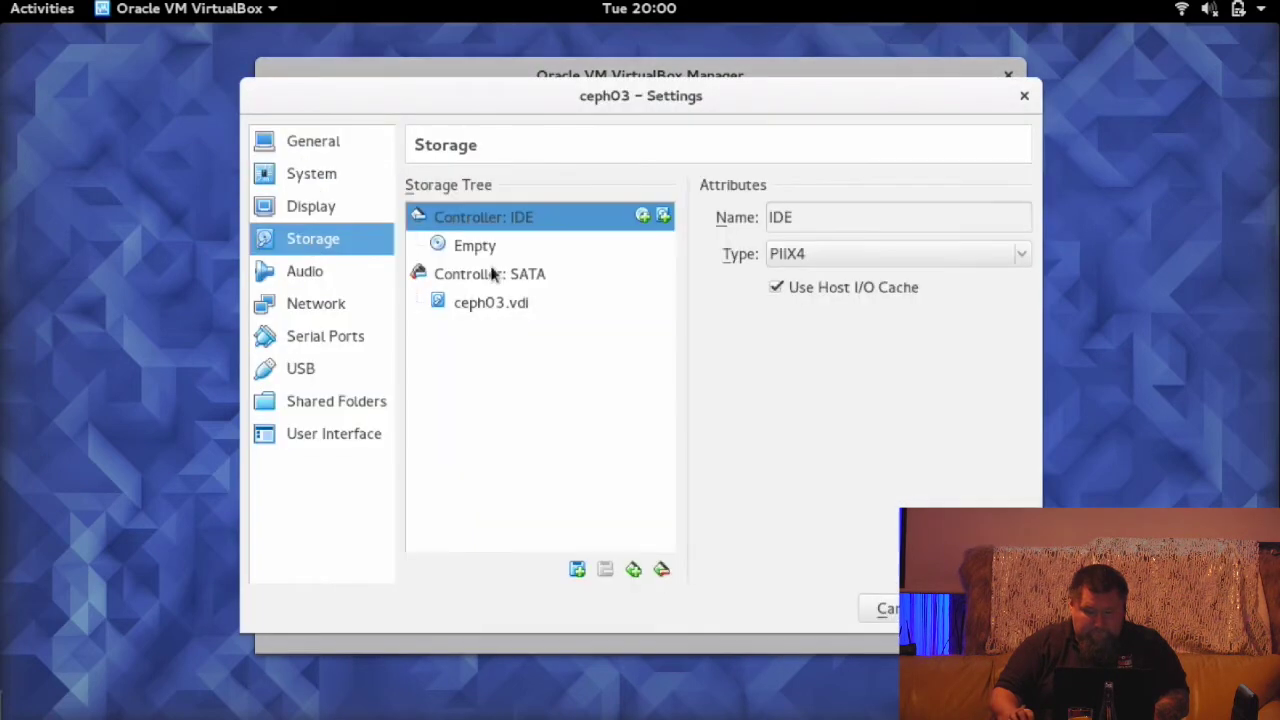
{"action": "left_click", "coordinate": [626, 277]}
- Create a 2 GB dynamically allocated VDI disk, NewVirtualDisk1, on ceph03's SATA controller
{"action": "left_click", "coordinate": [664, 273]}
{"action": "left_click", "coordinate": [747, 436]}
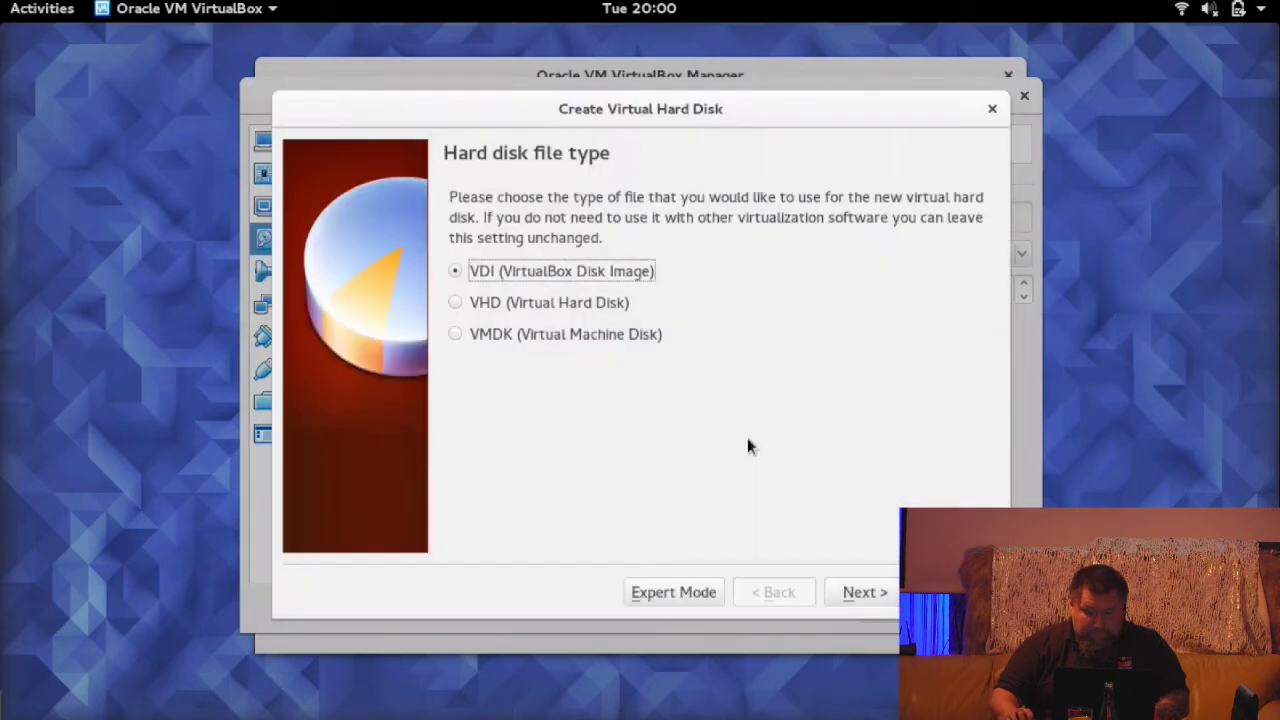
{"action": "left_click", "coordinate": [864, 592]}
{"action": "left_click", "coordinate": [866, 593]}
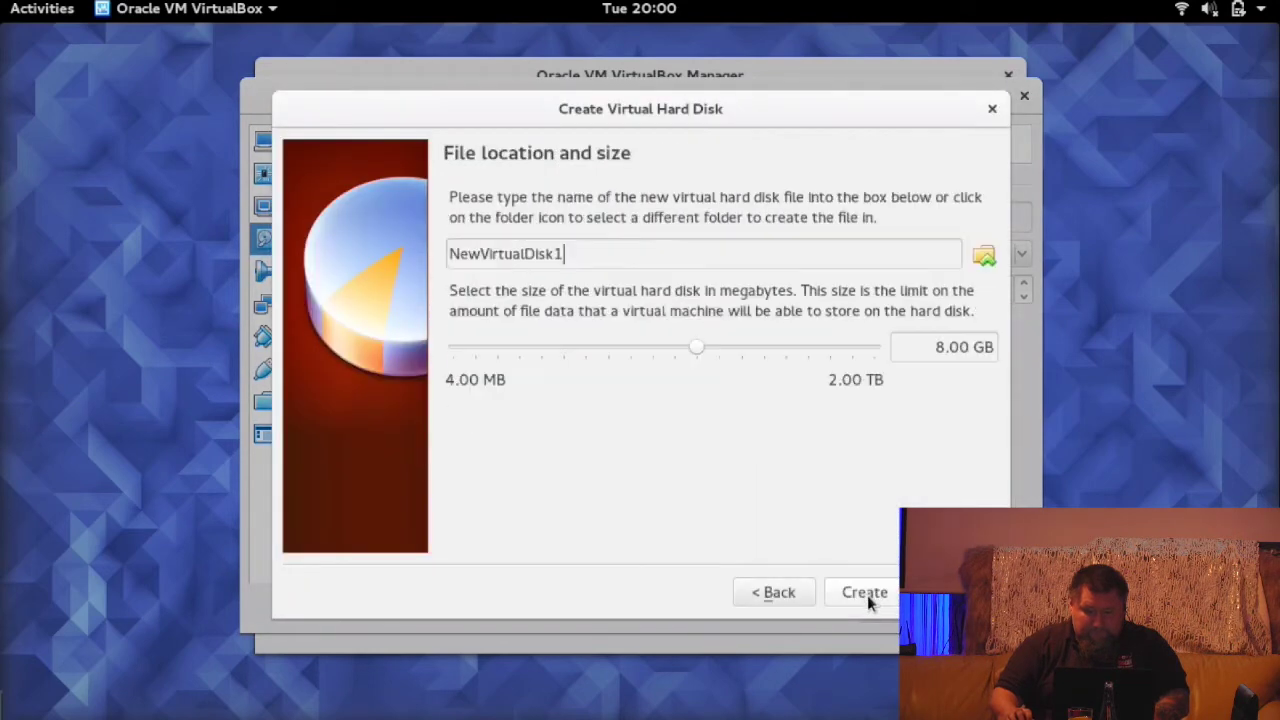
{"action": "left_click_drag", "start_coordinate": [936, 348], "coordinate": [966, 352]}
{"action": "type", "text": "2"}
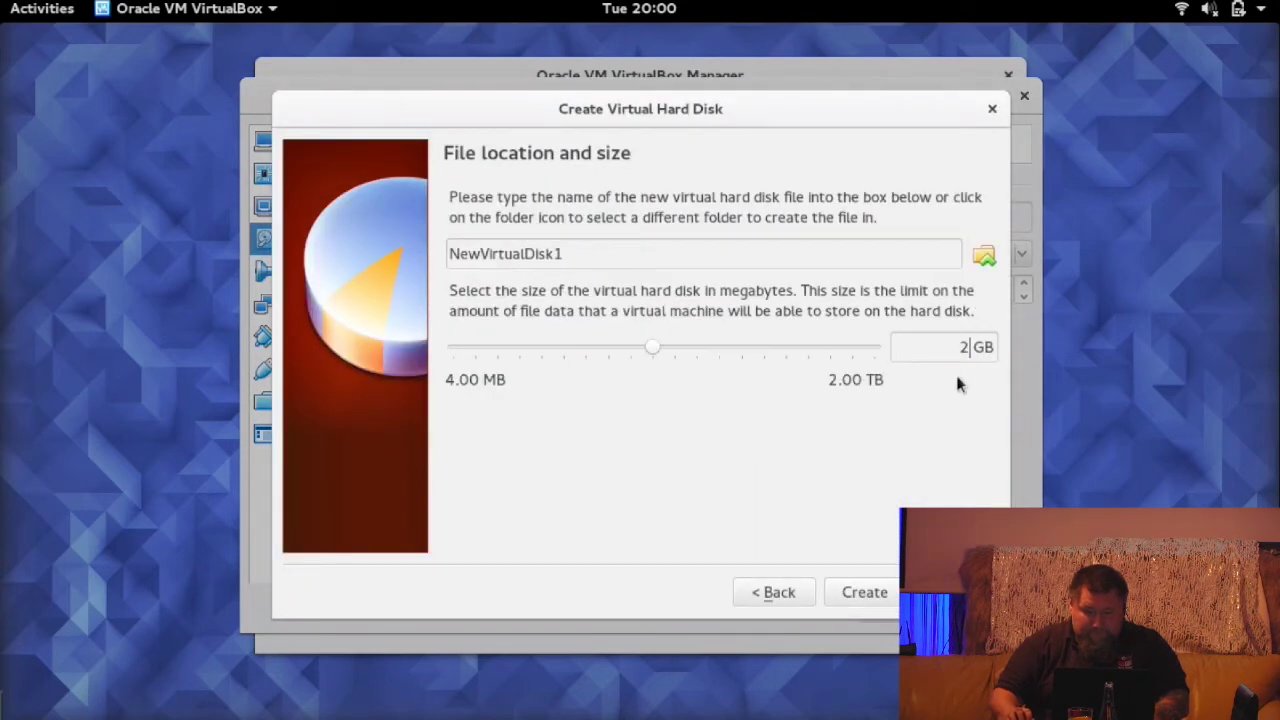
{"action": "left_click", "coordinate": [866, 592]}
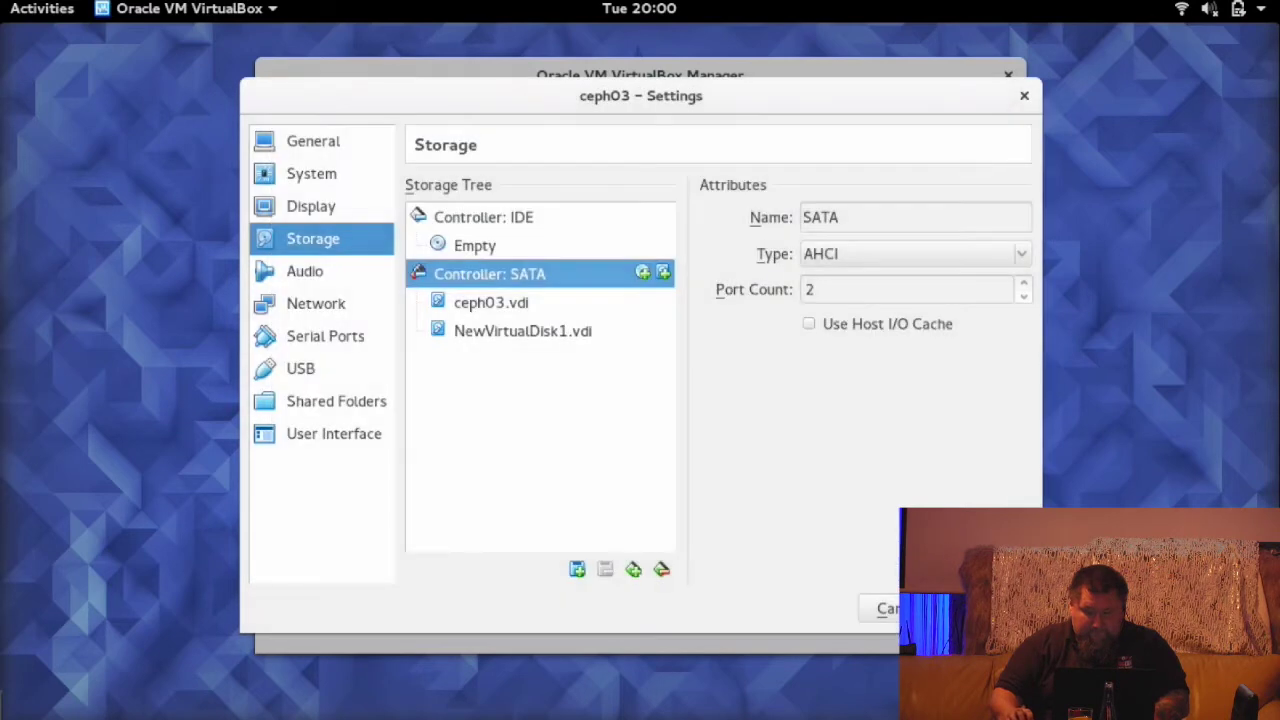
- Create a second 2 GB dynamic VDI disk named NewVirtualDisk2 on ceph03, then save the settings
{"action": "left_click", "coordinate": [663, 272]}
{"action": "left_click", "coordinate": [745, 435]}
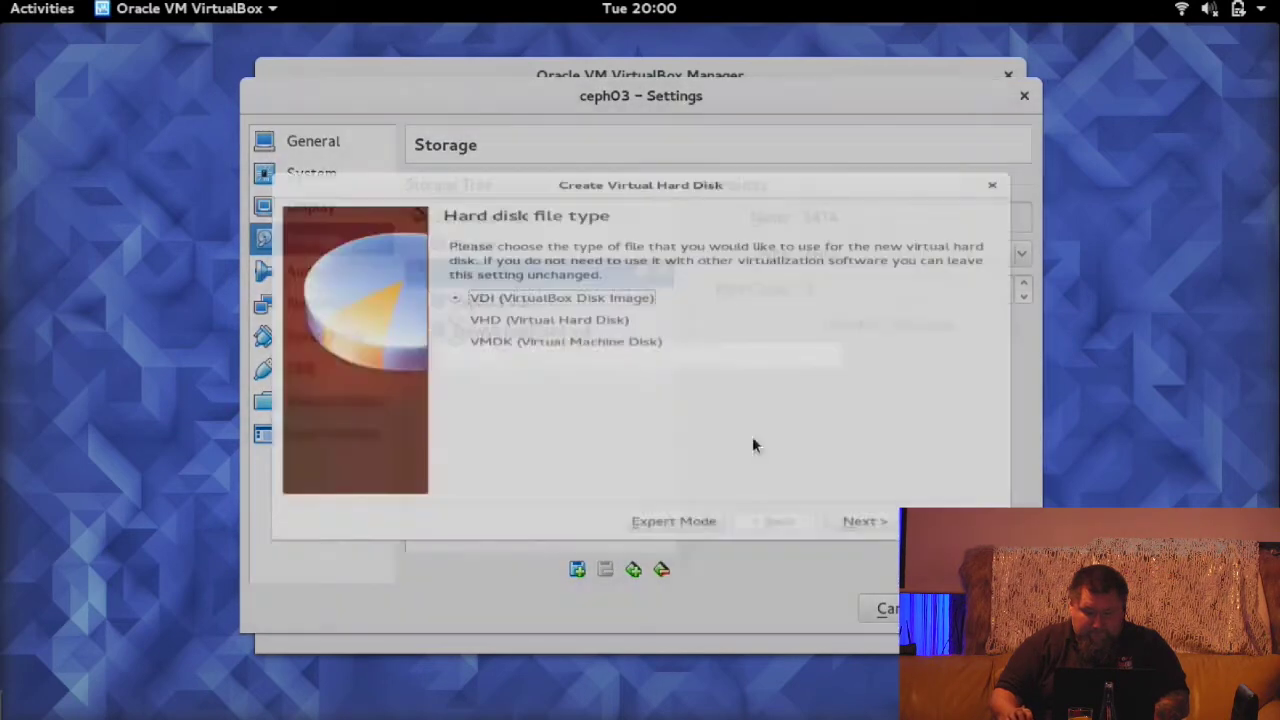
{"action": "left_click", "coordinate": [862, 592]}
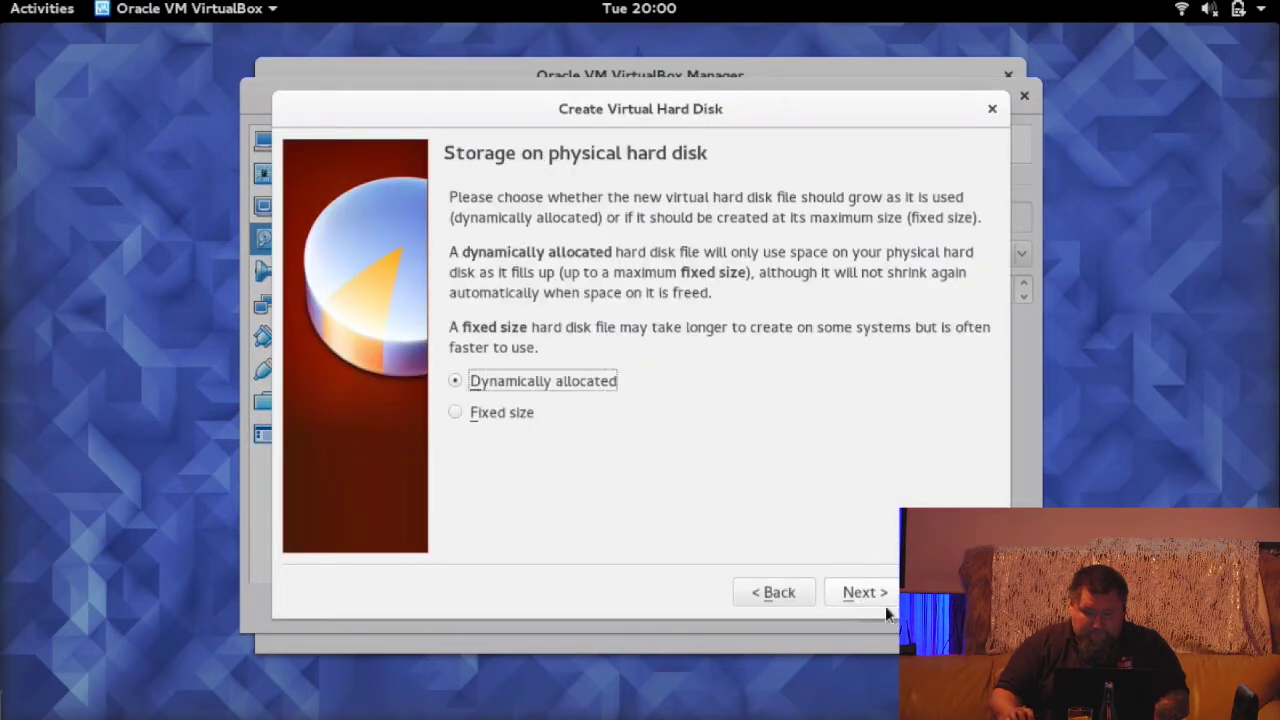
{"action": "left_click", "coordinate": [864, 592]}
{"action": "key", "text": "BackSpace"}
{"action": "type", "text": "2"}
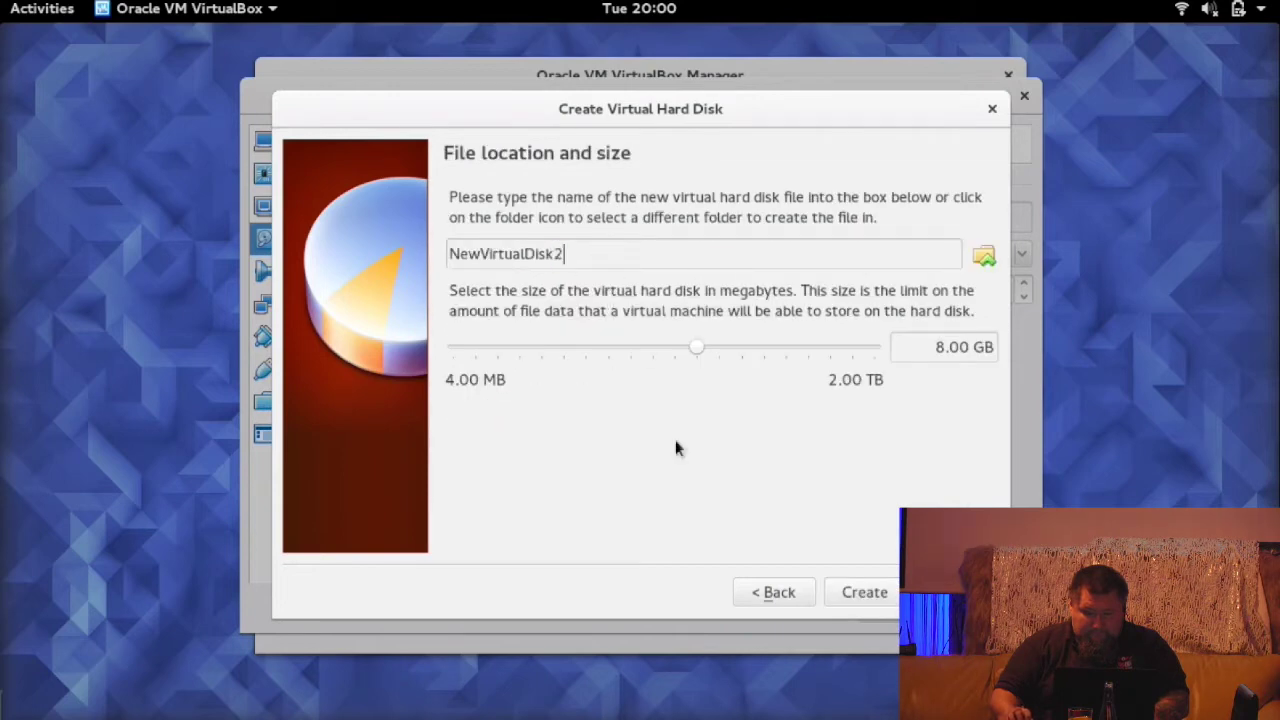
{"action": "left_click_drag", "start_coordinate": [912, 348], "coordinate": [962, 350]}
{"action": "left_click", "coordinate": [968, 358]}
{"action": "double_click", "coordinate": [968, 350]}
{"action": "type", "text": "2"}
{"action": "left_click", "coordinate": [860, 592]}
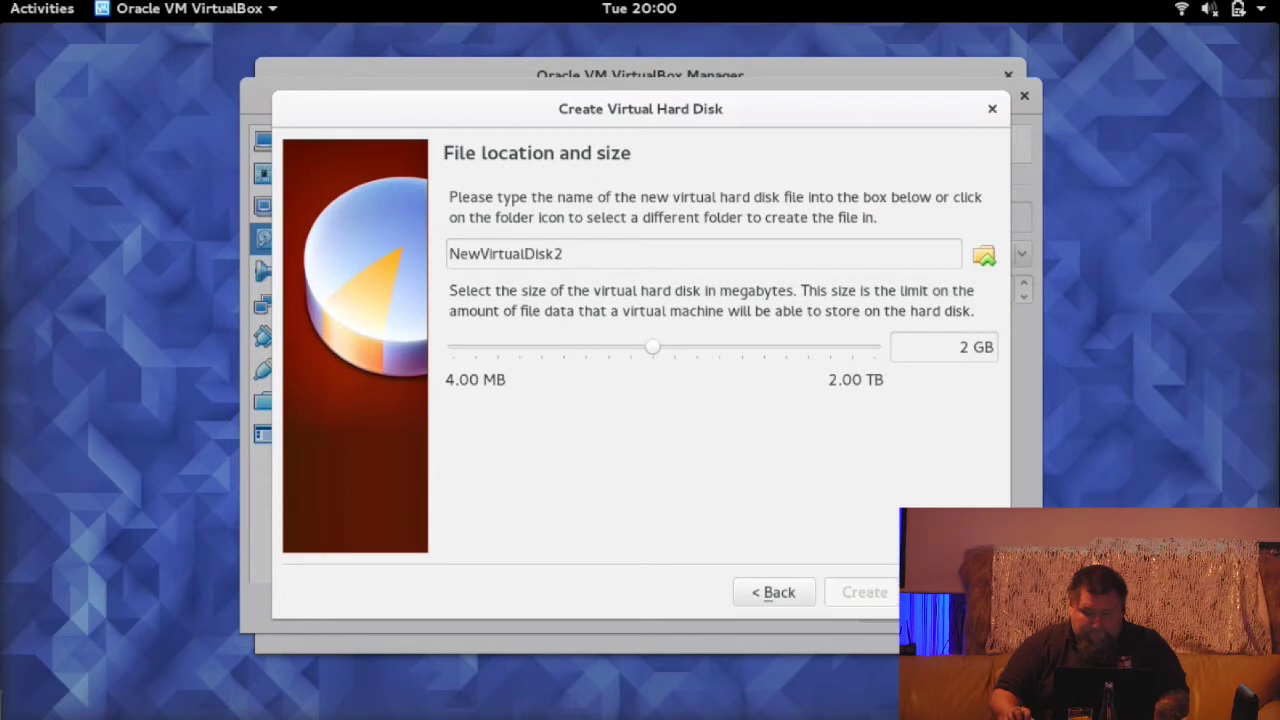
{"action": "key", "text": "Return"}
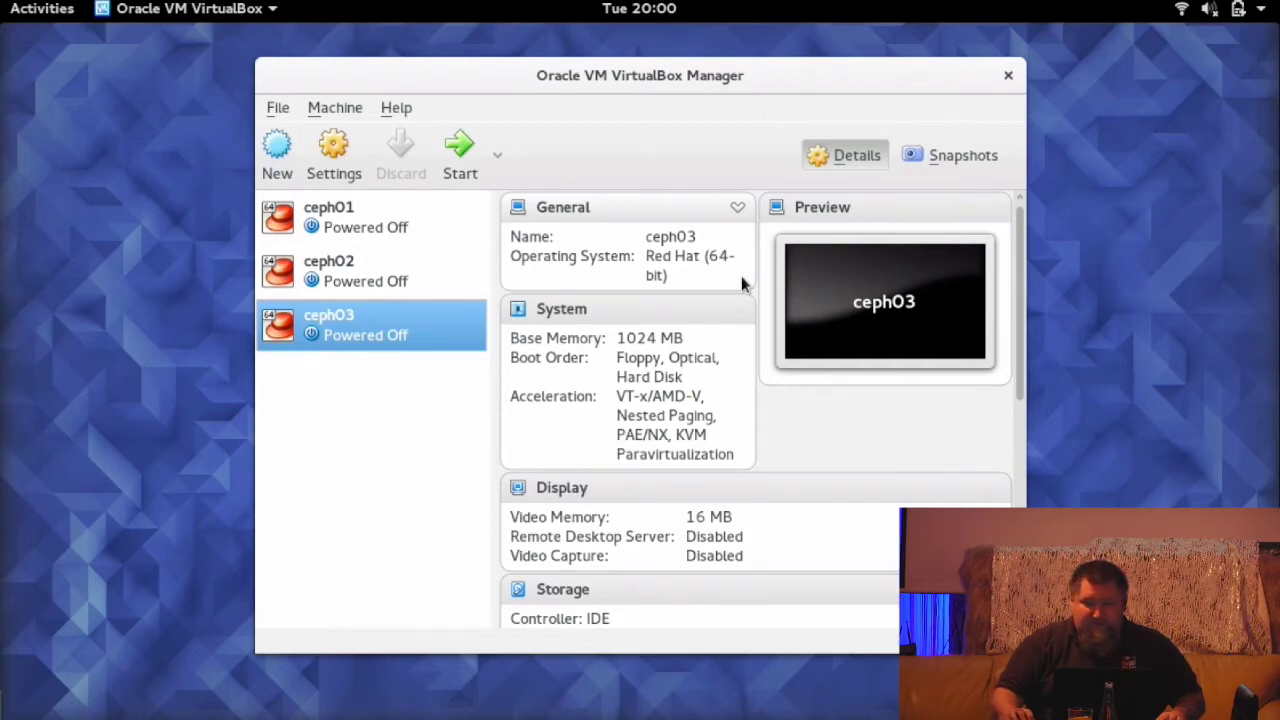
- Start ceph01, boot its default CentOS entry and dismiss the keyboard and mouse notices
{"action": "left_click", "coordinate": [338, 207]}
{"action": "left_click", "coordinate": [460, 152]}
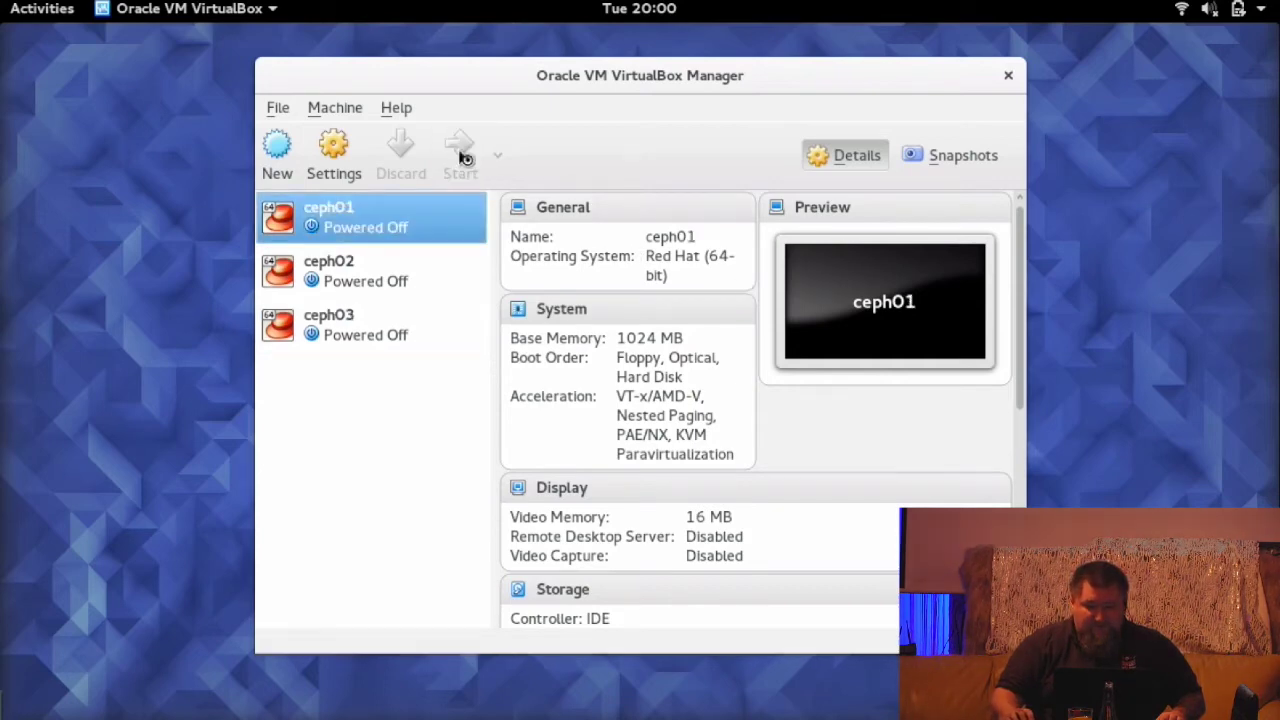
{"action": "left_click", "coordinate": [655, 112]}
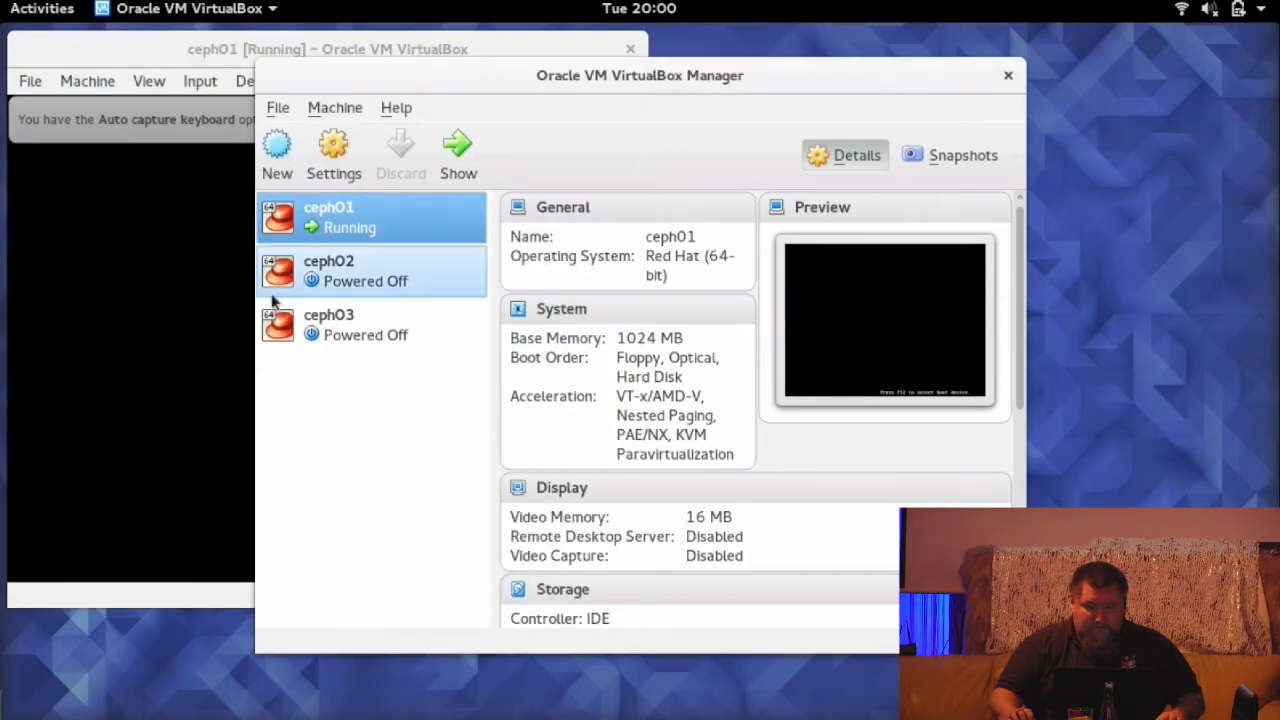
{"action": "left_click", "coordinate": [229, 49]}
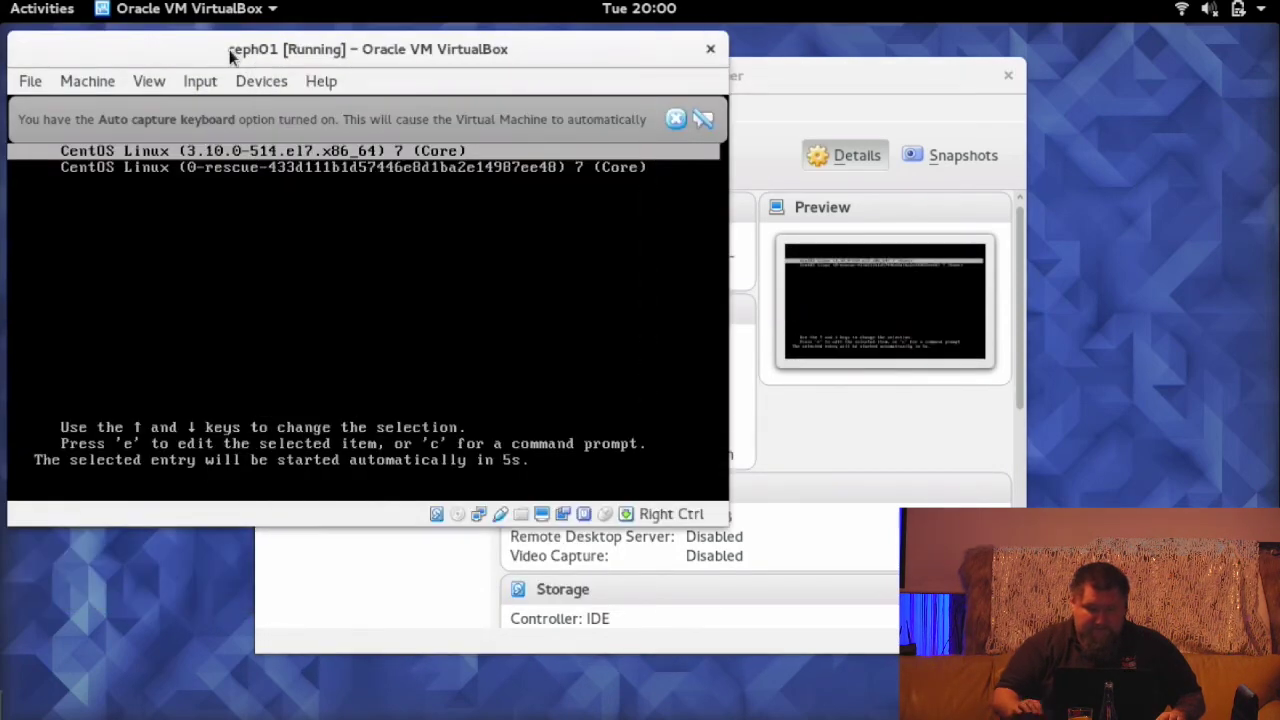
{"action": "key", "text": "Return"}
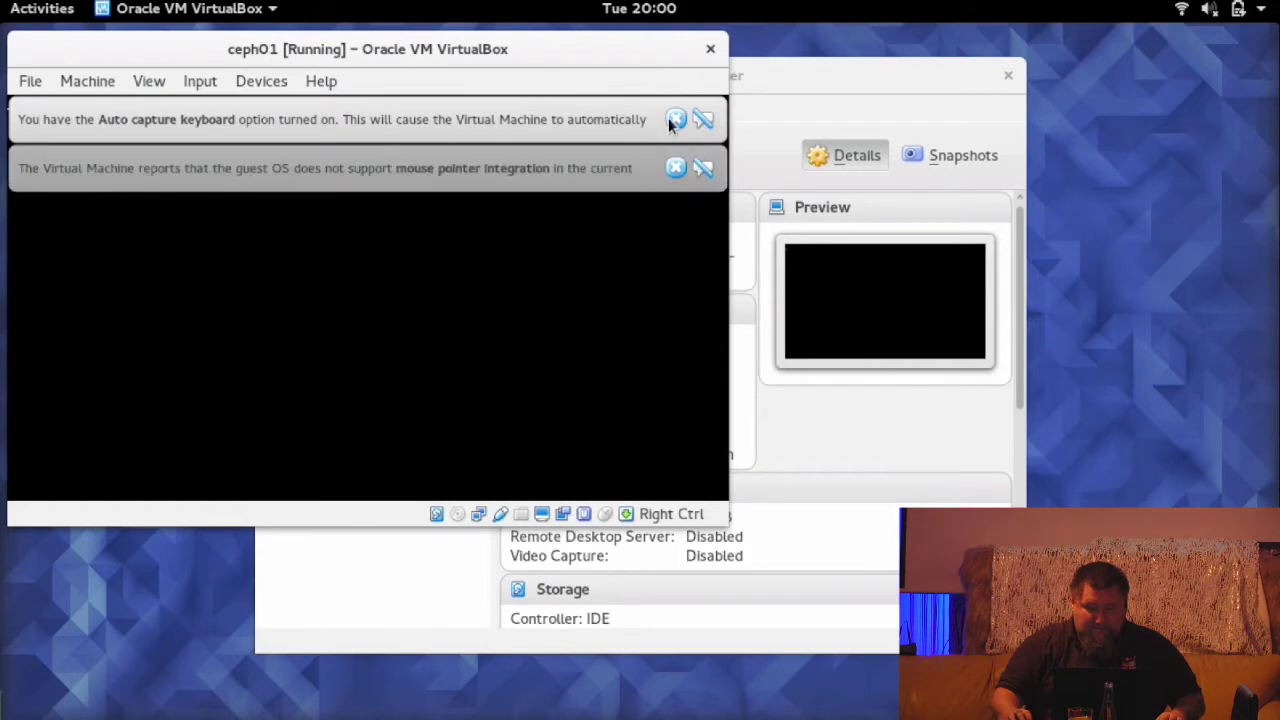
{"action": "left_click", "coordinate": [676, 119]}
{"action": "left_click", "coordinate": [676, 119]}
- Move the Manager aside and start the ceph02 and ceph03 machines
{"action": "left_click_drag", "start_coordinate": [763, 70], "coordinate": [967, 100]}
{"action": "left_click", "coordinate": [537, 314]}
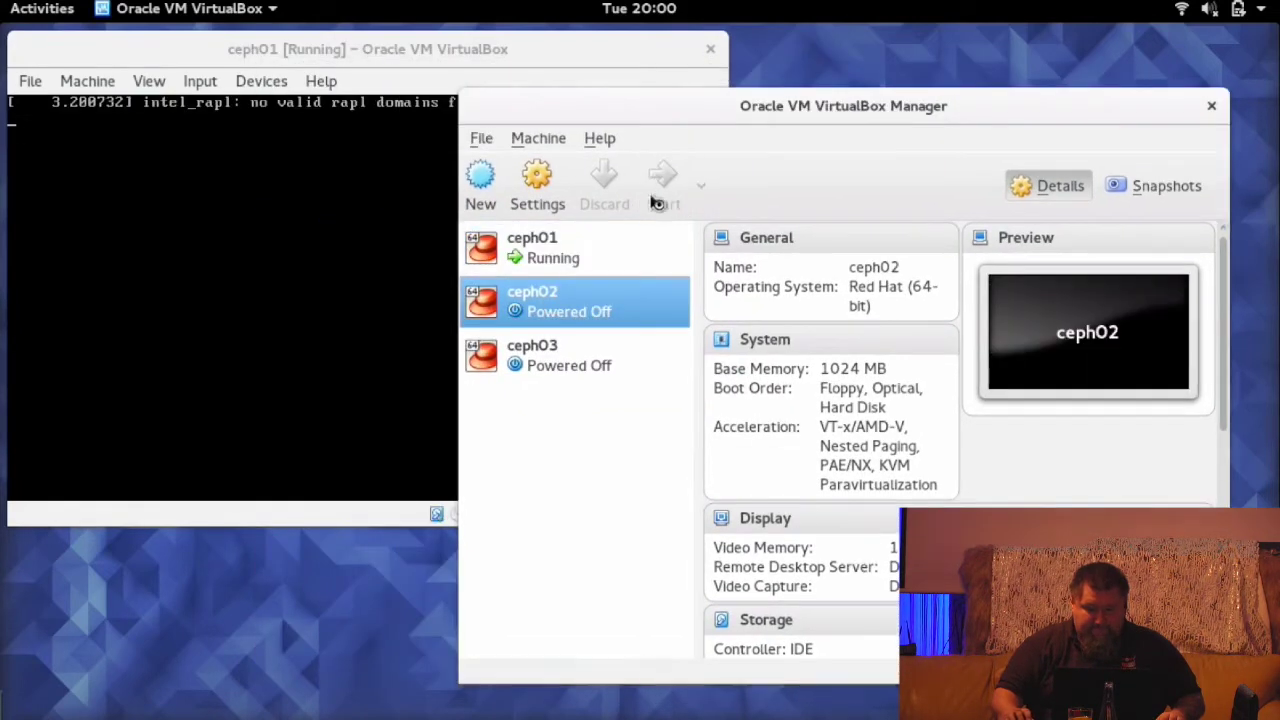
{"action": "left_click", "coordinate": [656, 202]}
{"action": "left_click", "coordinate": [737, 104]}
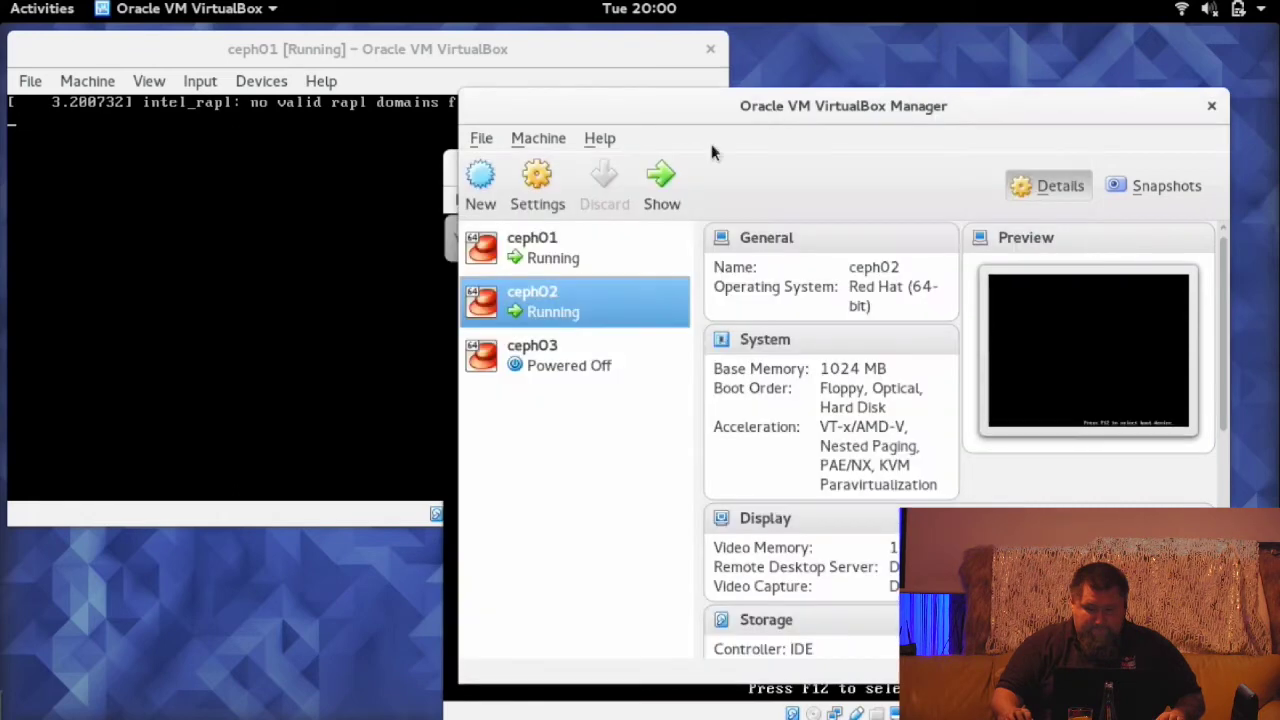
{"action": "left_click", "coordinate": [510, 358]}
{"action": "left_click", "coordinate": [661, 190]}
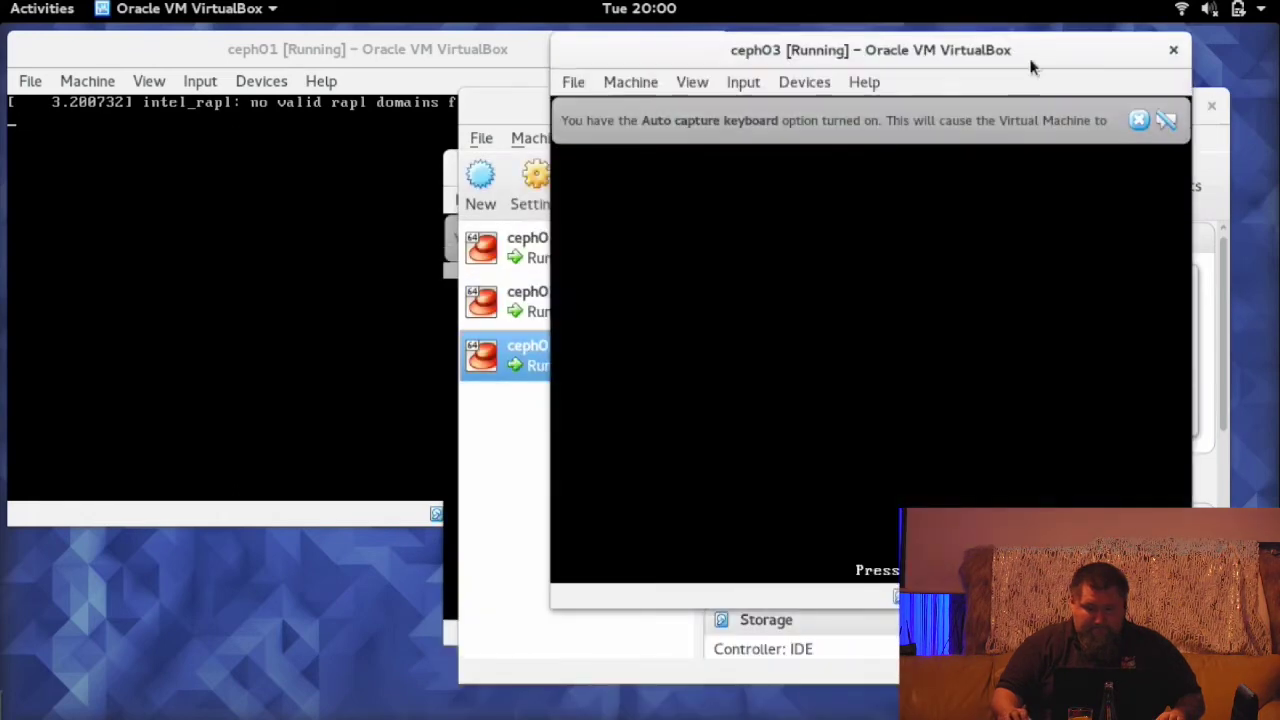
{"action": "left_click", "coordinate": [343, 48]}
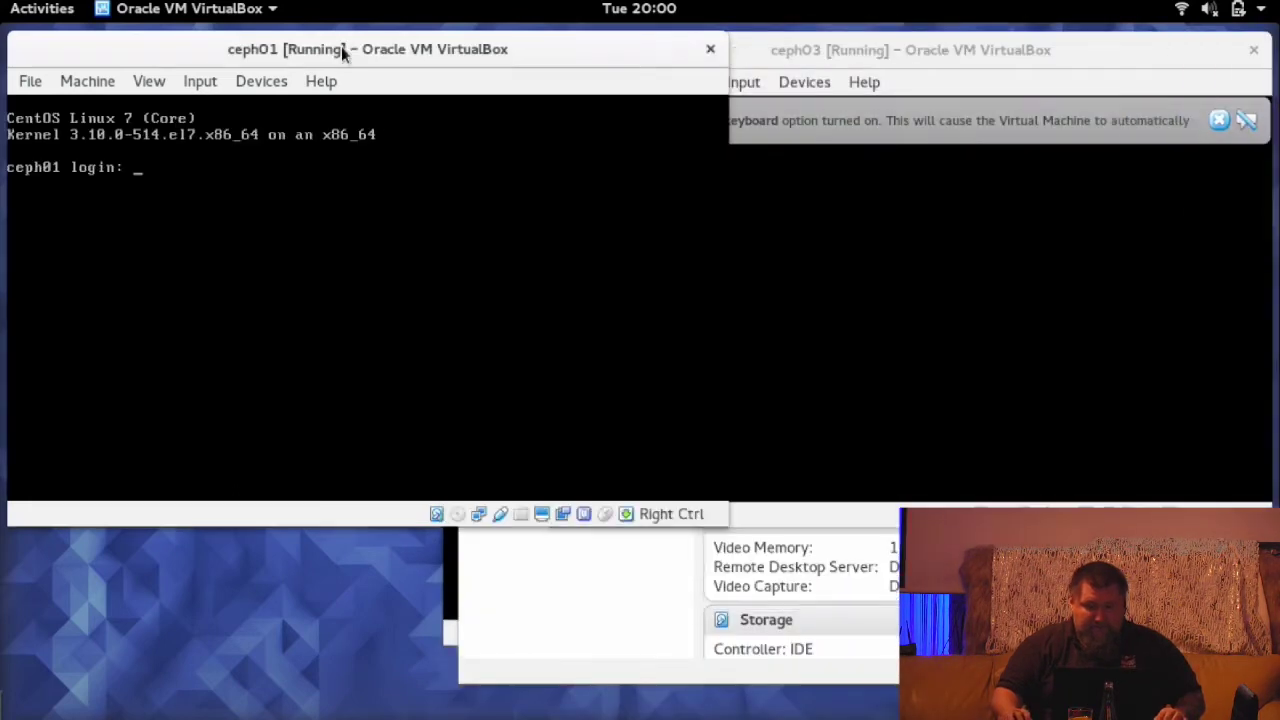
- Log in to ceph01 as root and run lsblk, which shows only sda
{"action": "left_click_drag", "start_coordinate": [341, 46], "coordinate": [364, 89]}
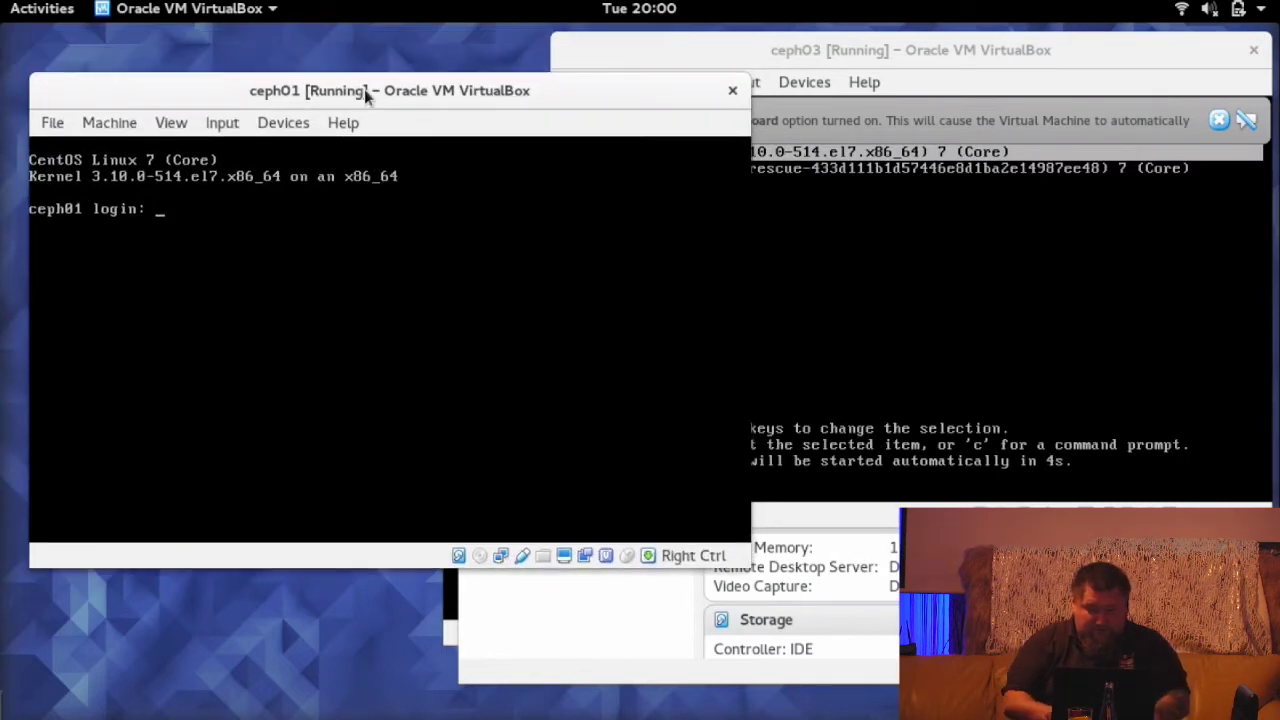
{"action": "type", "text": "root"}
{"action": "key", "text": "Return"}
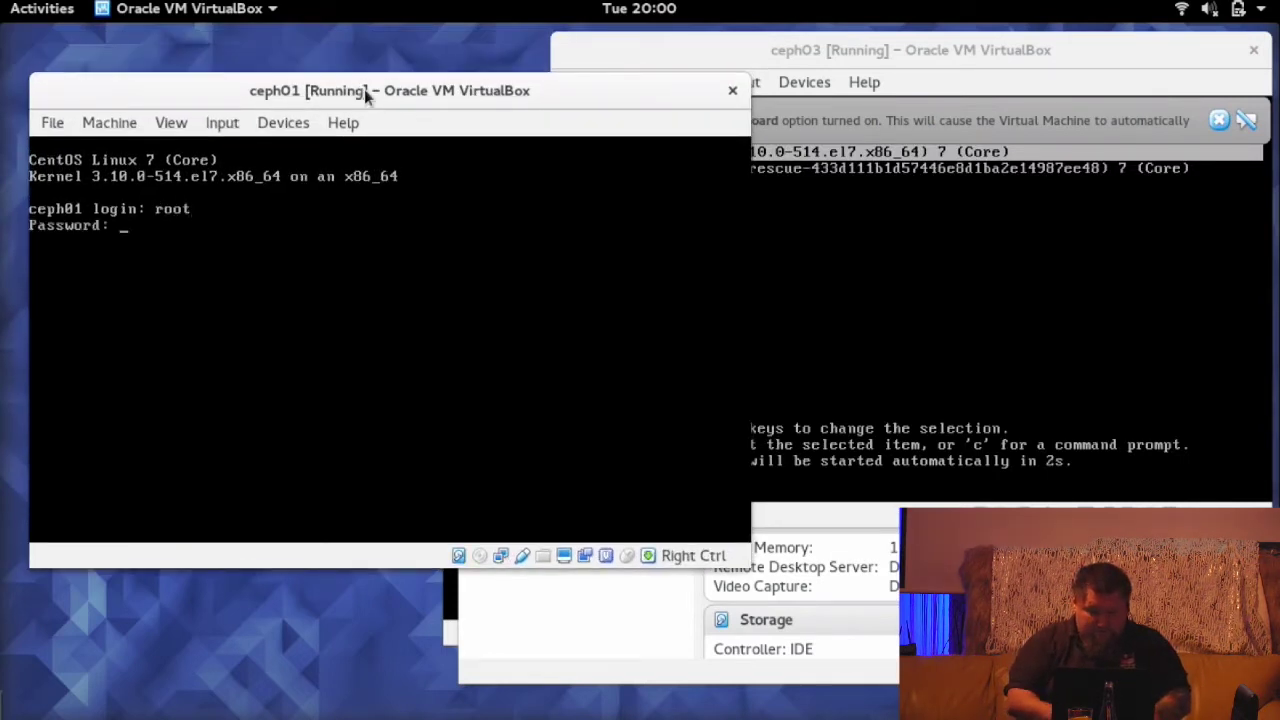
{"action": "key", "text": "Return"}
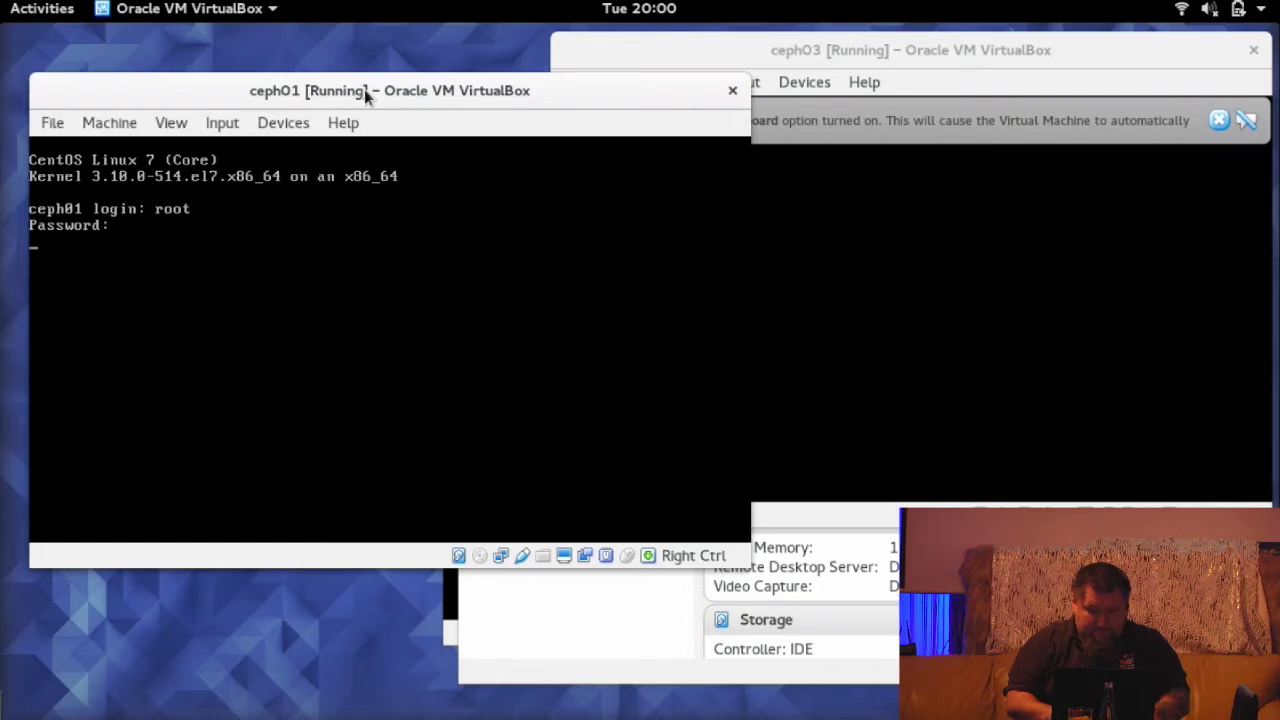
{"action": "type", "text": "lsblk"}
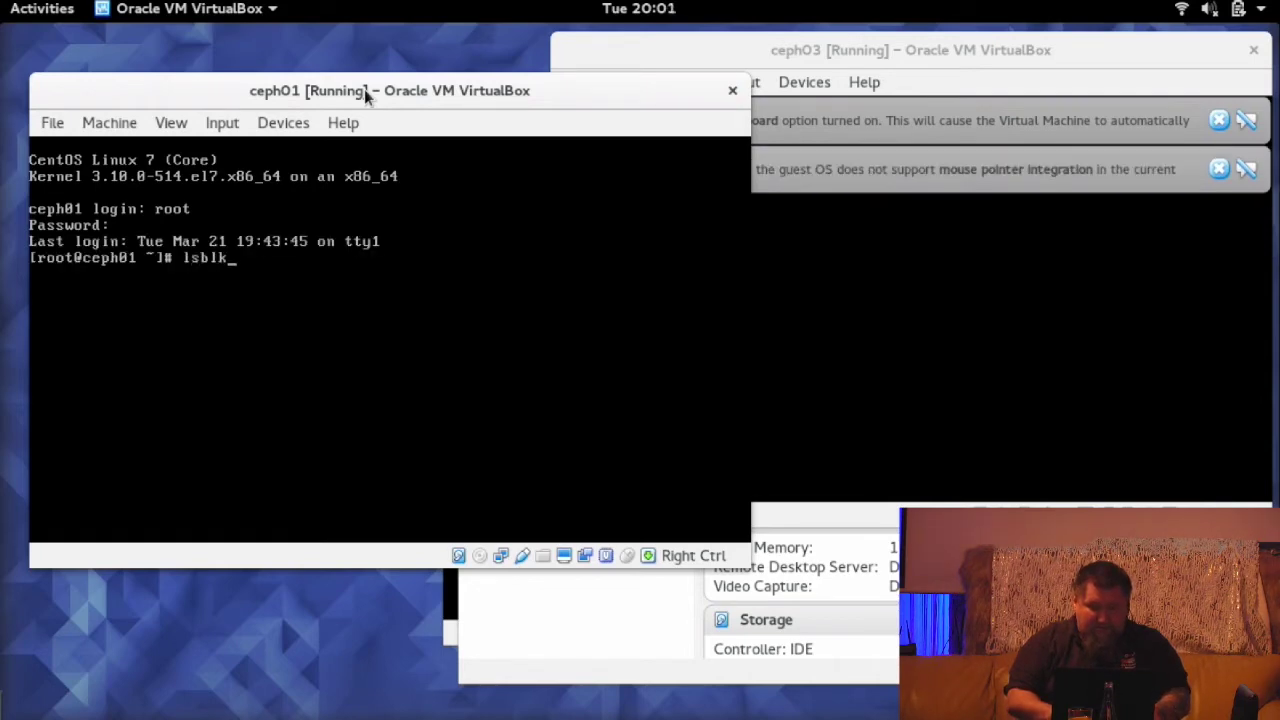
{"action": "key", "text": "Return"}
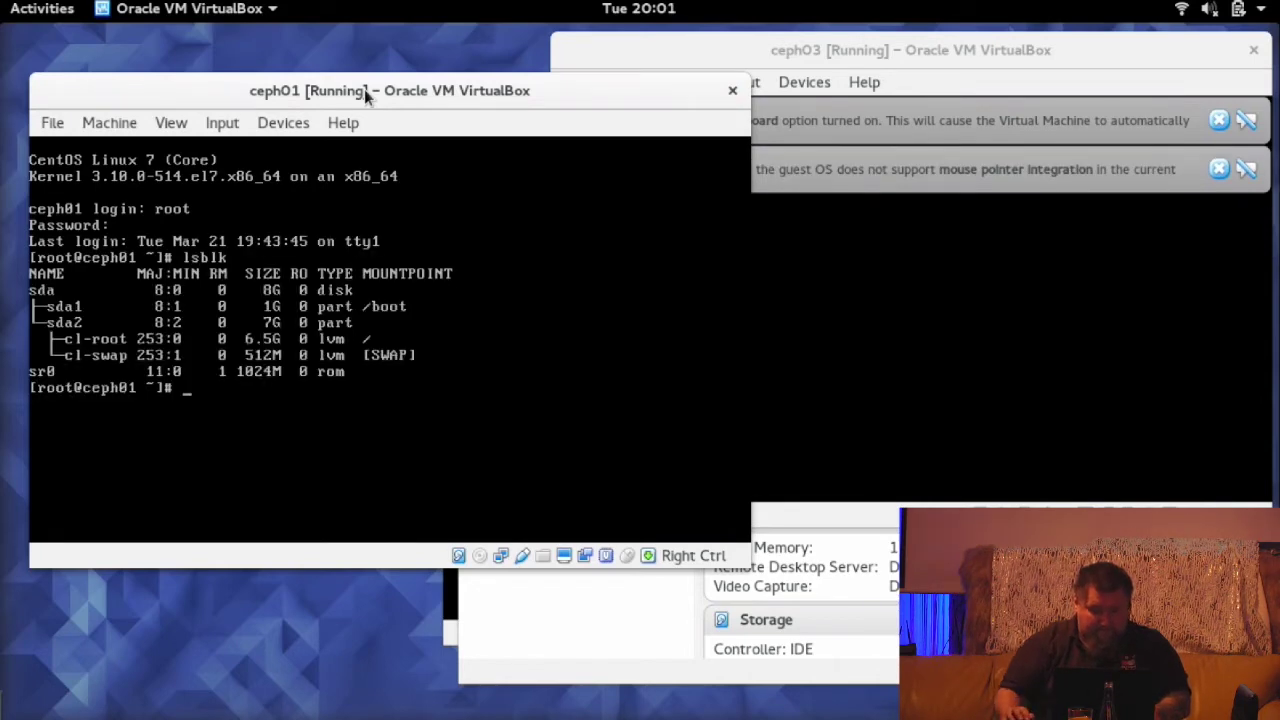
{"action": "left_click_drag", "start_coordinate": [364, 89], "coordinate": [354, 61]}
- On ceph03, clear the notices, log in as root and run lsblk, showing 2G disks sdb and sdc
{"action": "left_click", "coordinate": [752, 56]}
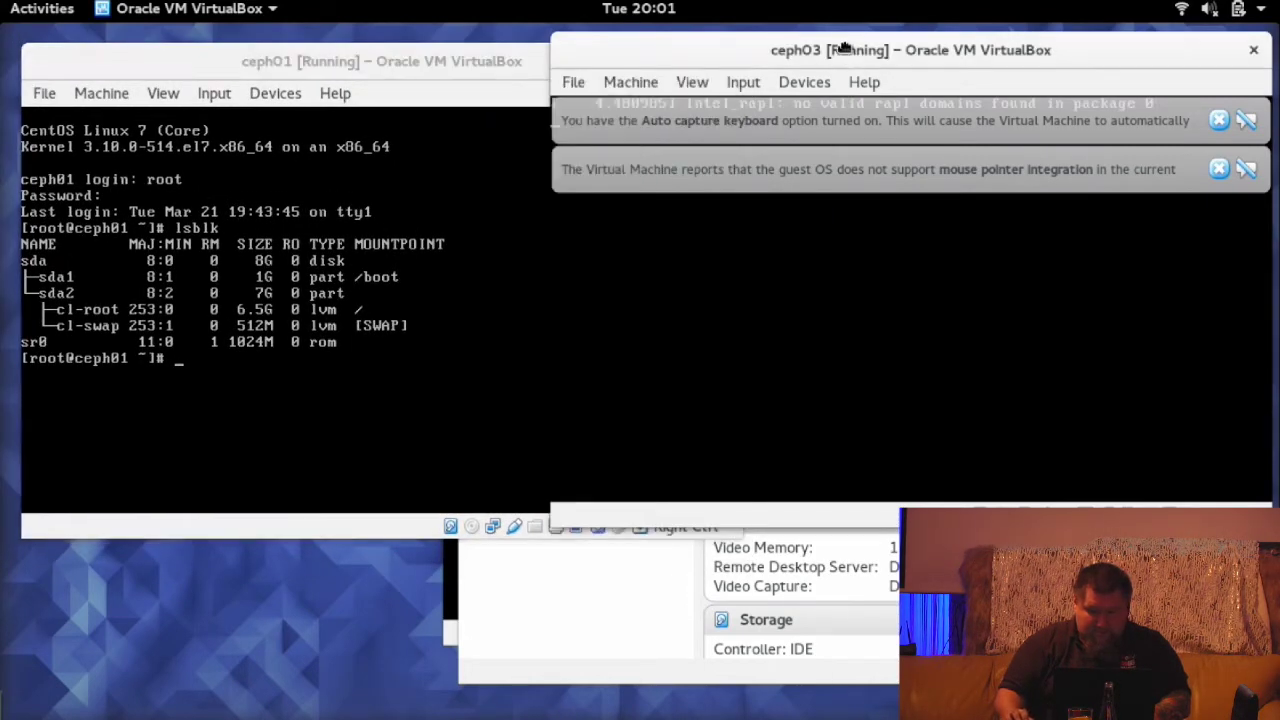
{"action": "left_click", "coordinate": [1219, 120]}
{"action": "left_click", "coordinate": [1221, 120]}
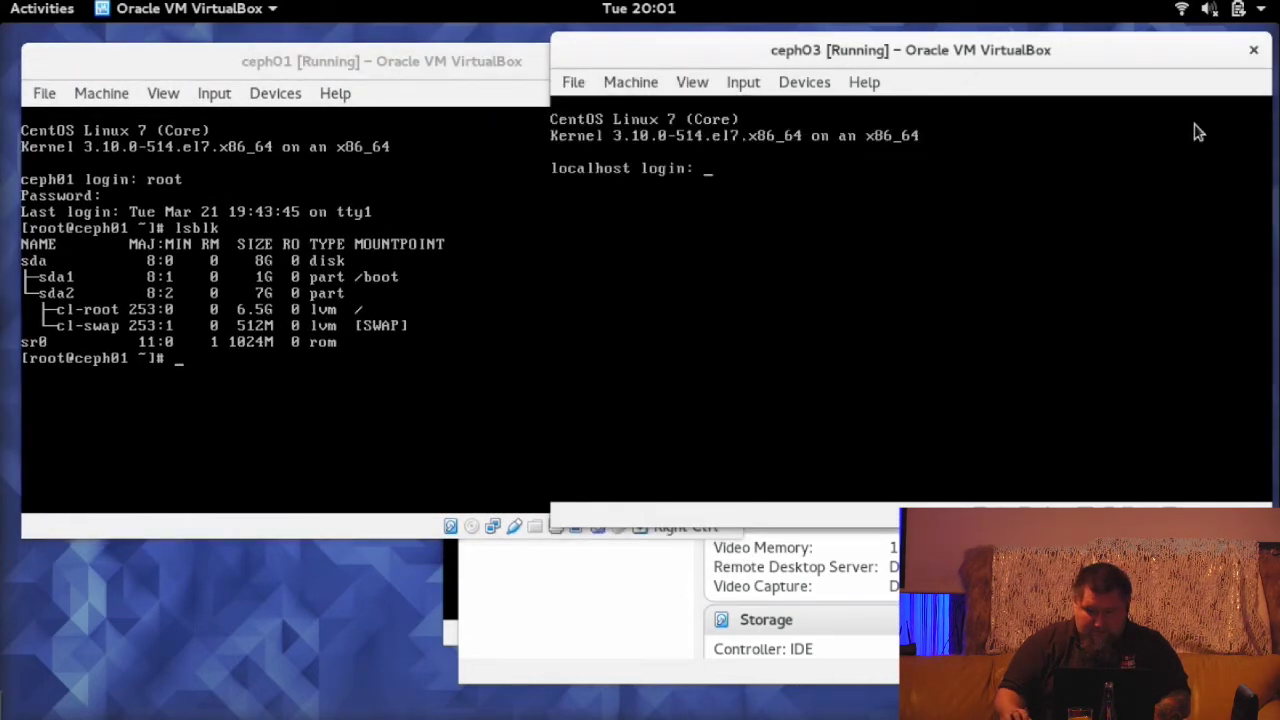
{"action": "type", "text": "root"}
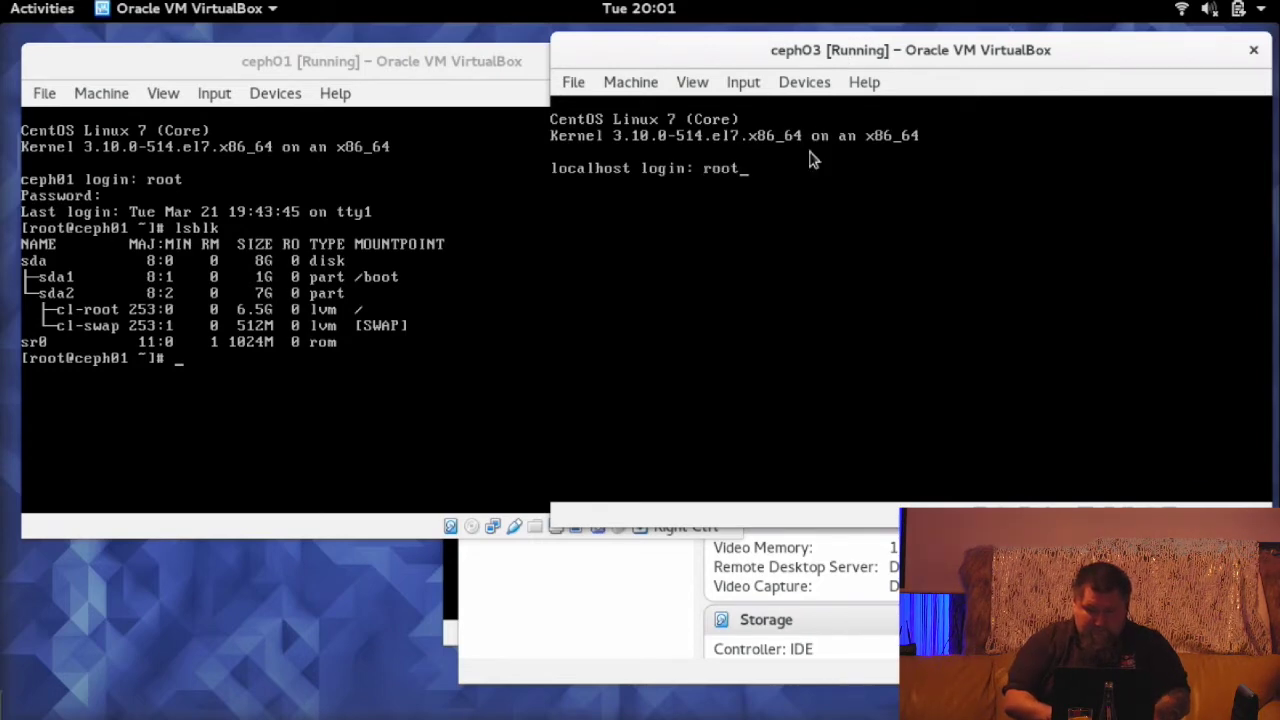
{"action": "key", "text": "Return"}
{"action": "key", "text": "Return"}
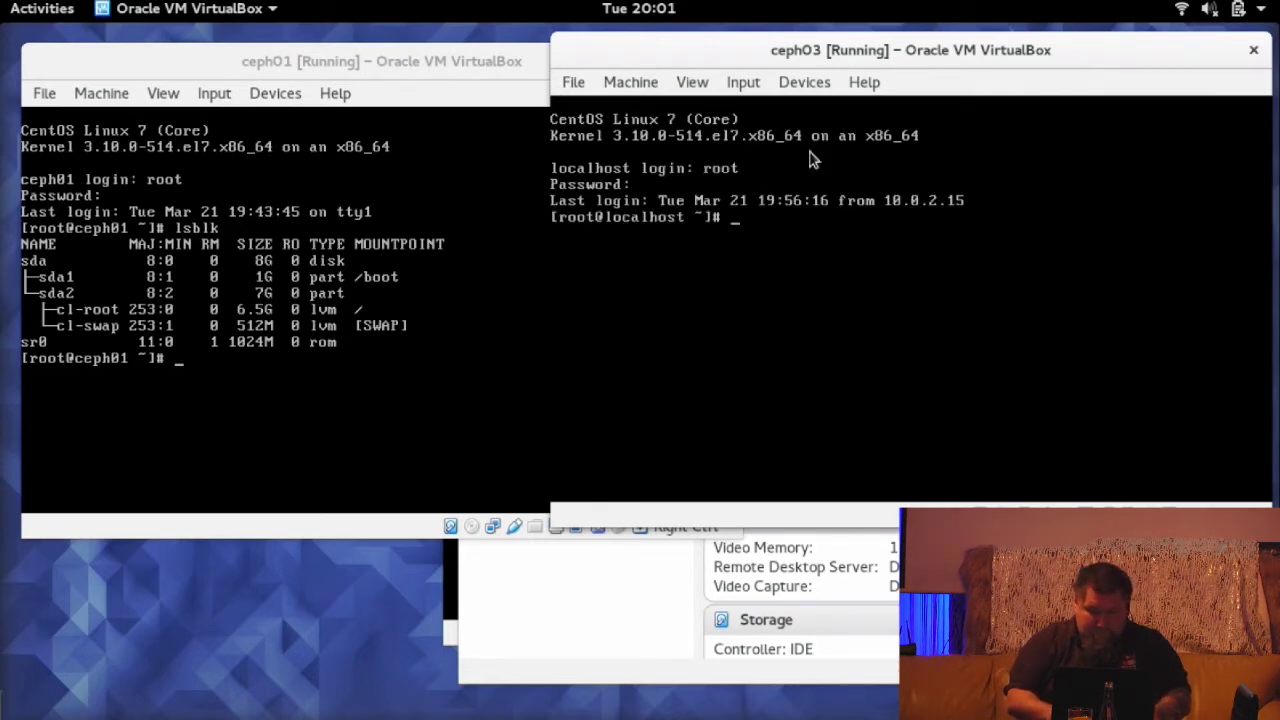
{"action": "type", "text": "lsblk"}
{"action": "key", "text": "Return"}
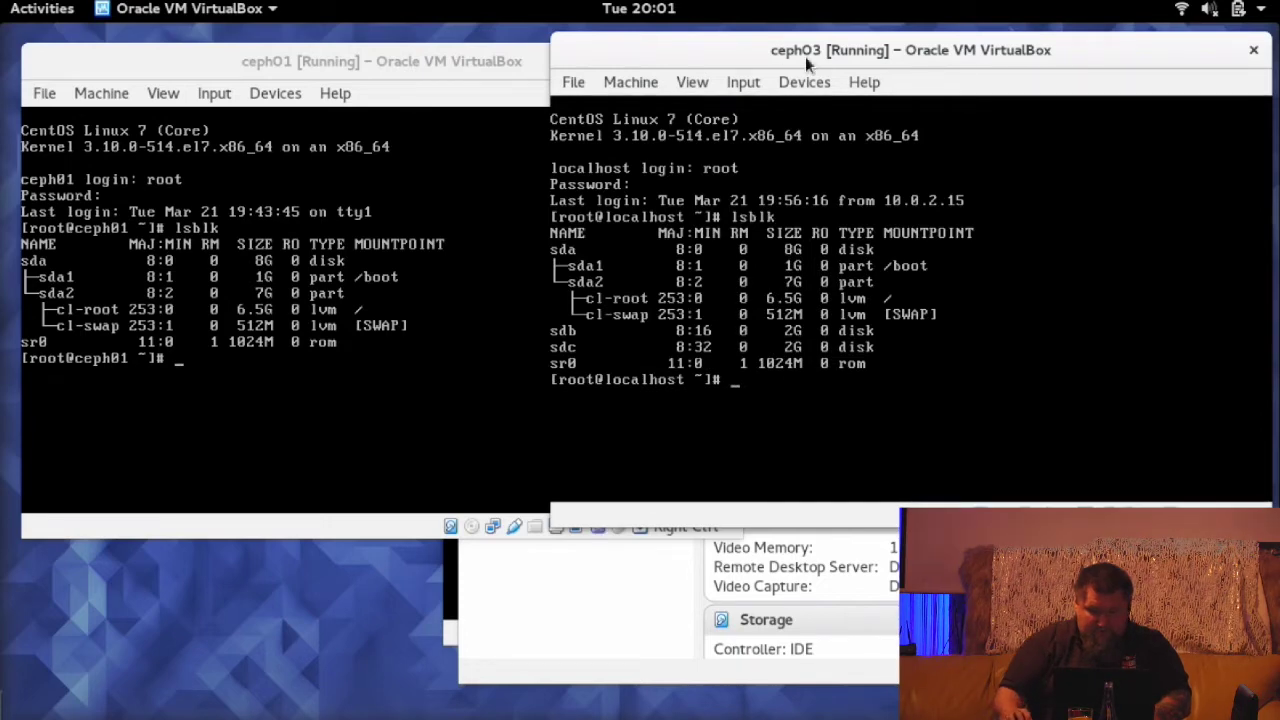
{"action": "left_click_drag", "start_coordinate": [805, 56], "coordinate": [795, 91]}
{"action": "left_click", "coordinate": [305, 62]}
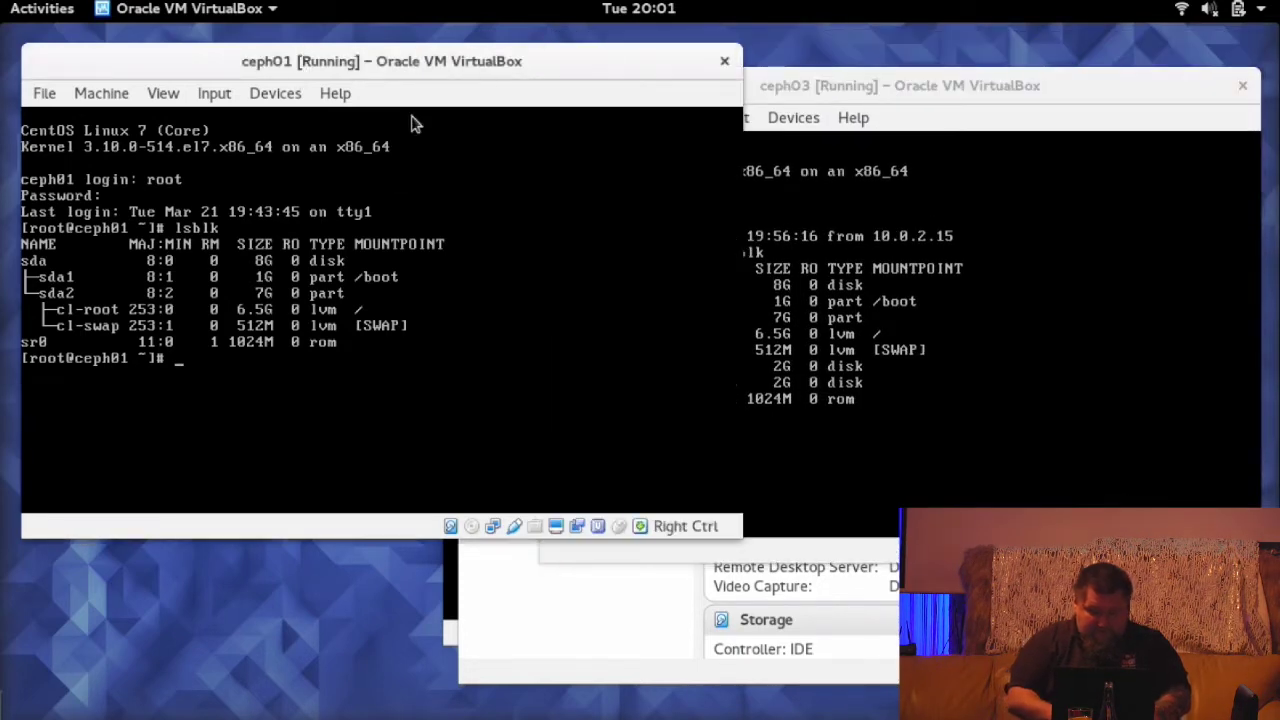
- Power off ceph01, then clear the keyboard and mouse notices on ceph02's console
{"action": "type", "text": "poweroff"}
{"action": "key", "text": "Return"}
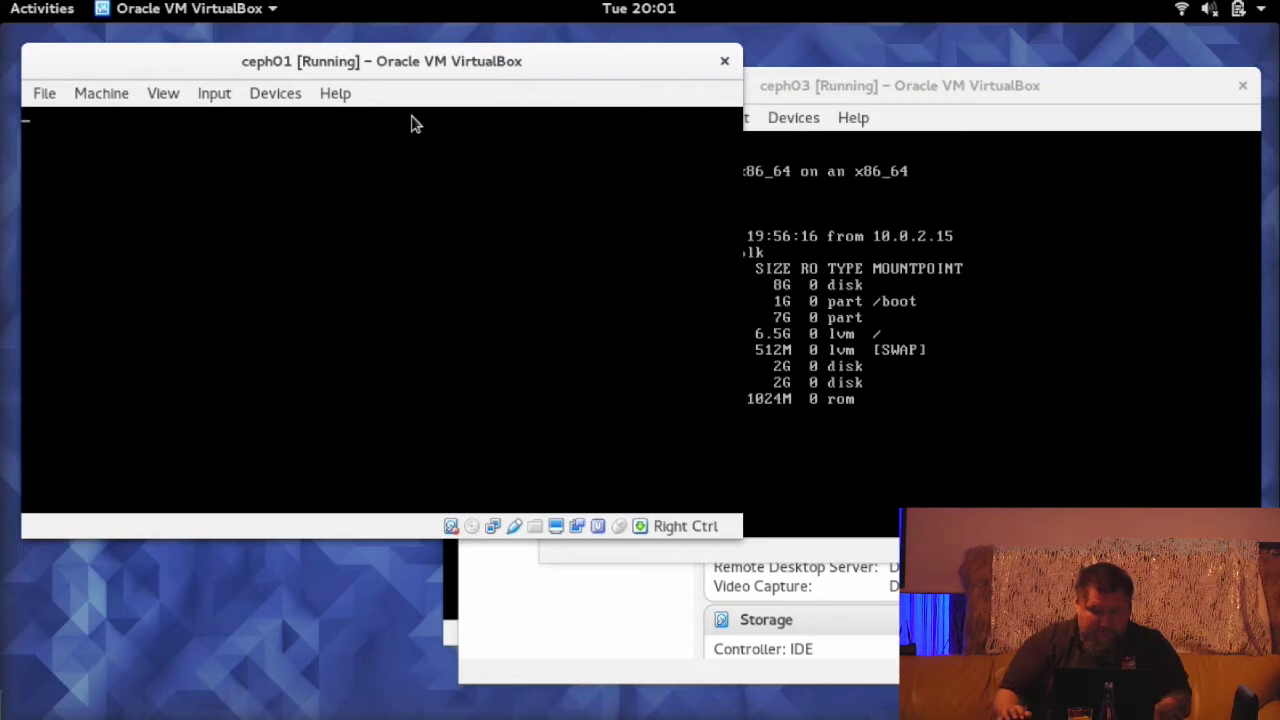
{"action": "left_click", "coordinate": [787, 96]}
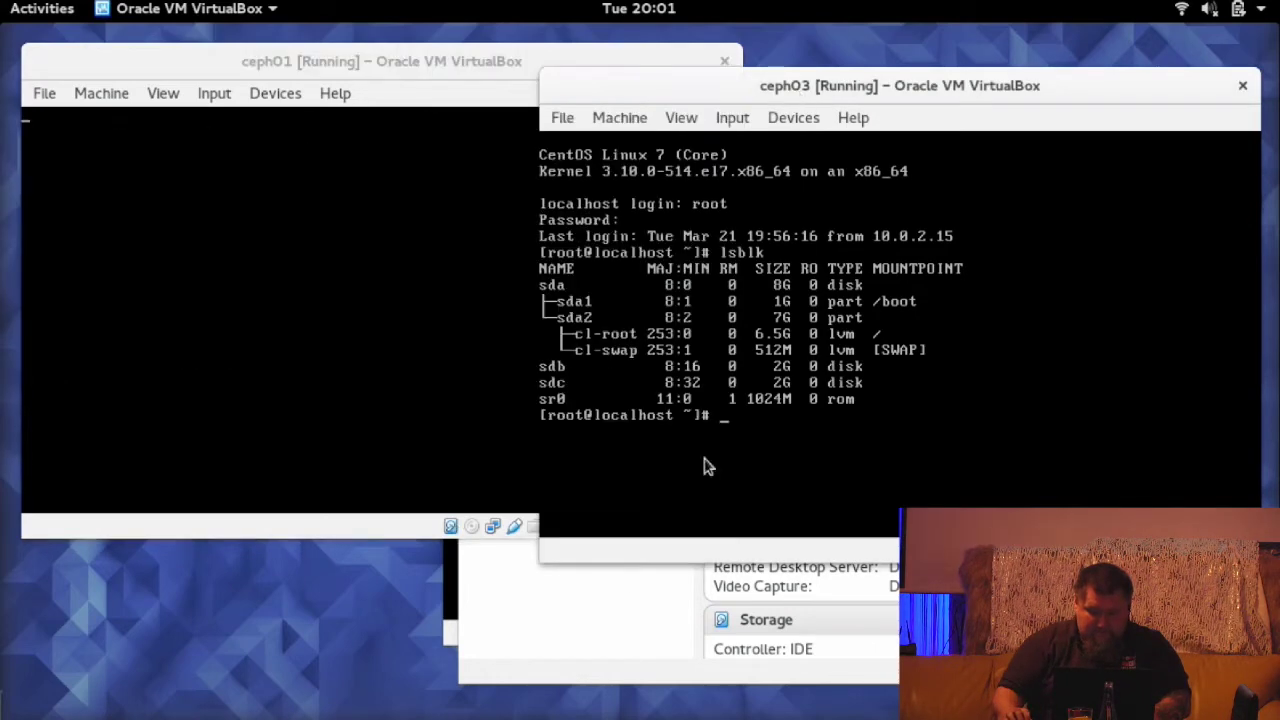
{"action": "left_click", "coordinate": [462, 605]}
{"action": "left_click", "coordinate": [452, 603]}
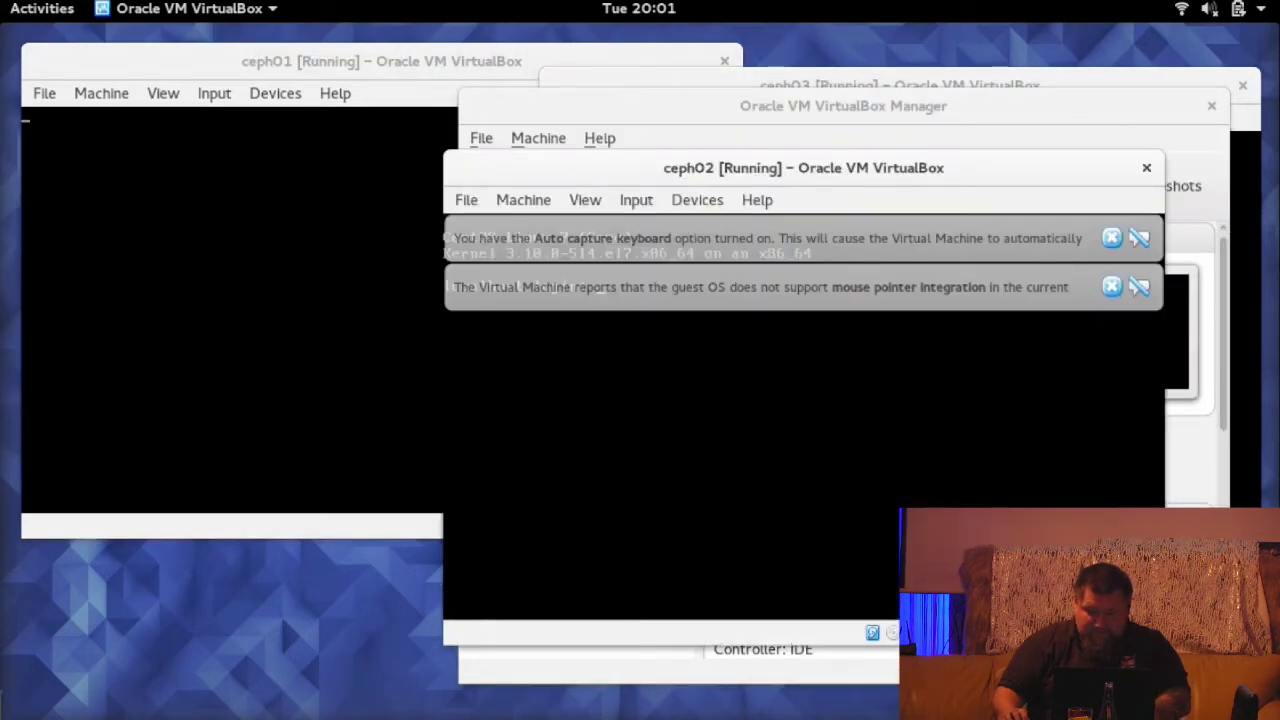
{"action": "left_click", "coordinate": [1112, 287]}
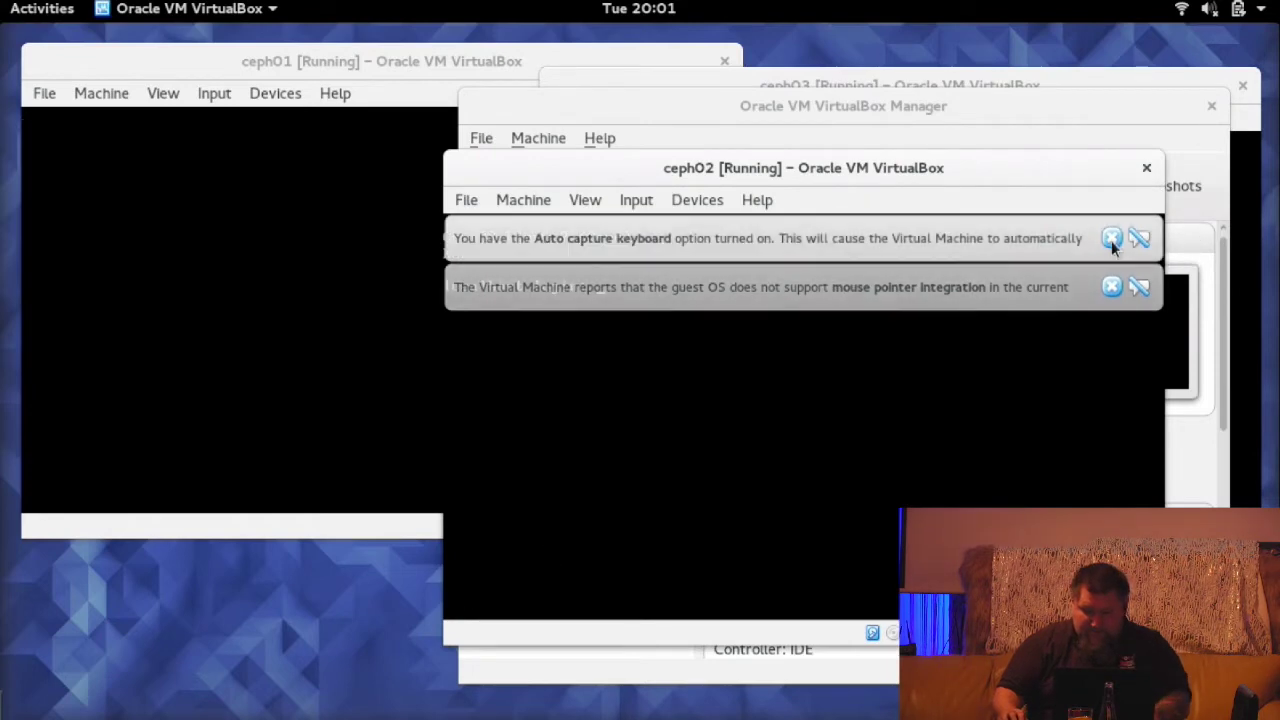
{"action": "left_click", "coordinate": [1112, 240]}
- Log in to ceph02 as root, run lsblk showing 2G disks sdb and sdc, and return to the Manager
{"action": "left_click_drag", "start_coordinate": [949, 180], "coordinate": [963, 184]}
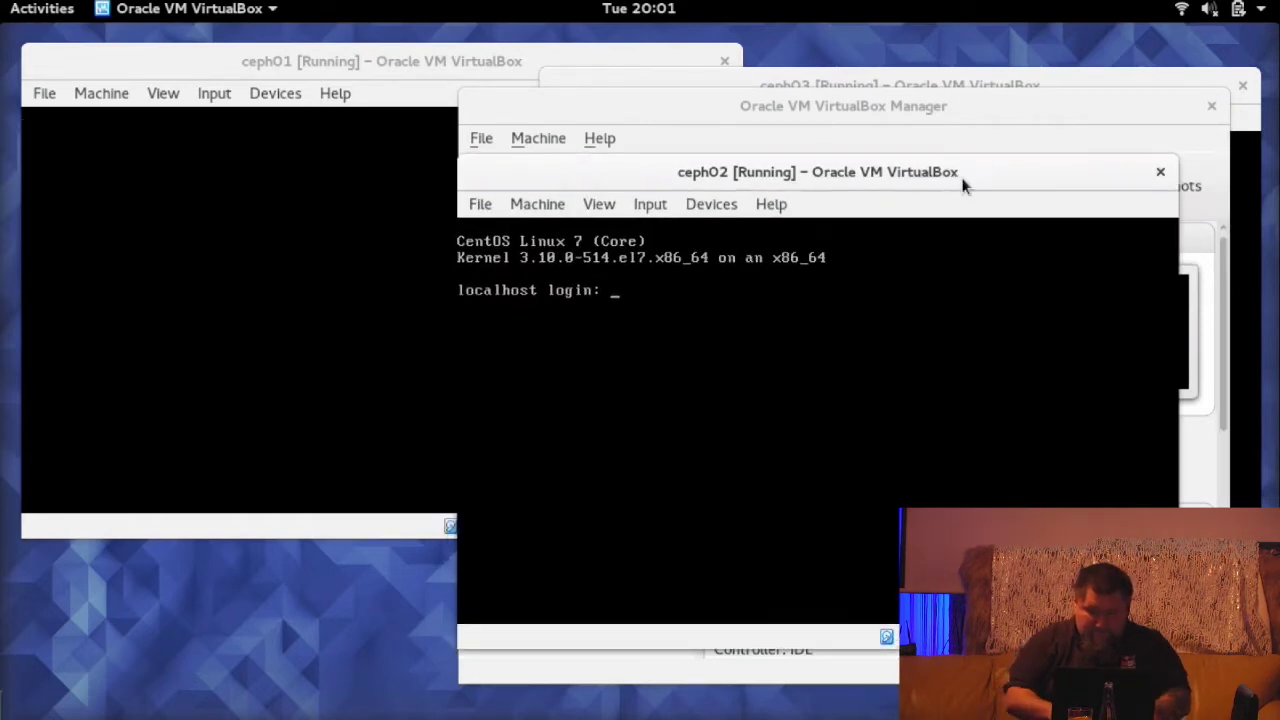
{"action": "type", "text": "root"}
{"action": "key", "text": "Return"}
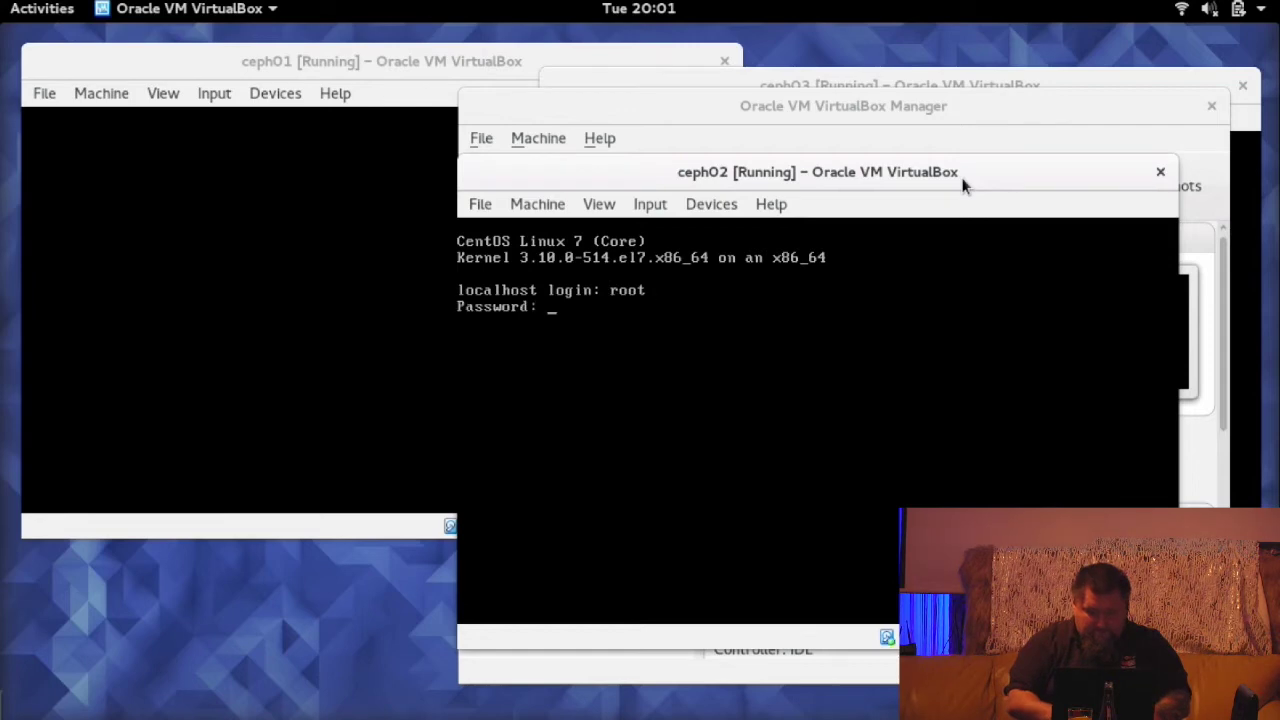
{"action": "key", "text": "Return"}
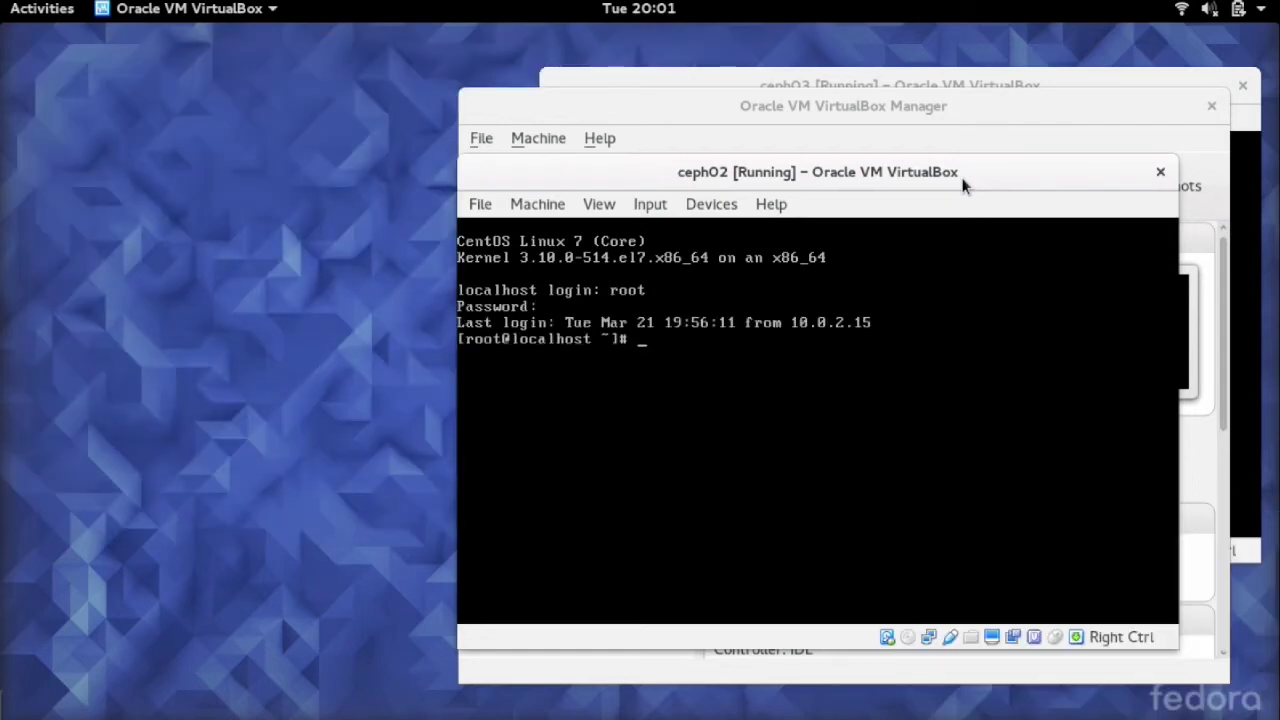
{"action": "type", "text": "lsblk"}
{"action": "key", "text": "Return"}
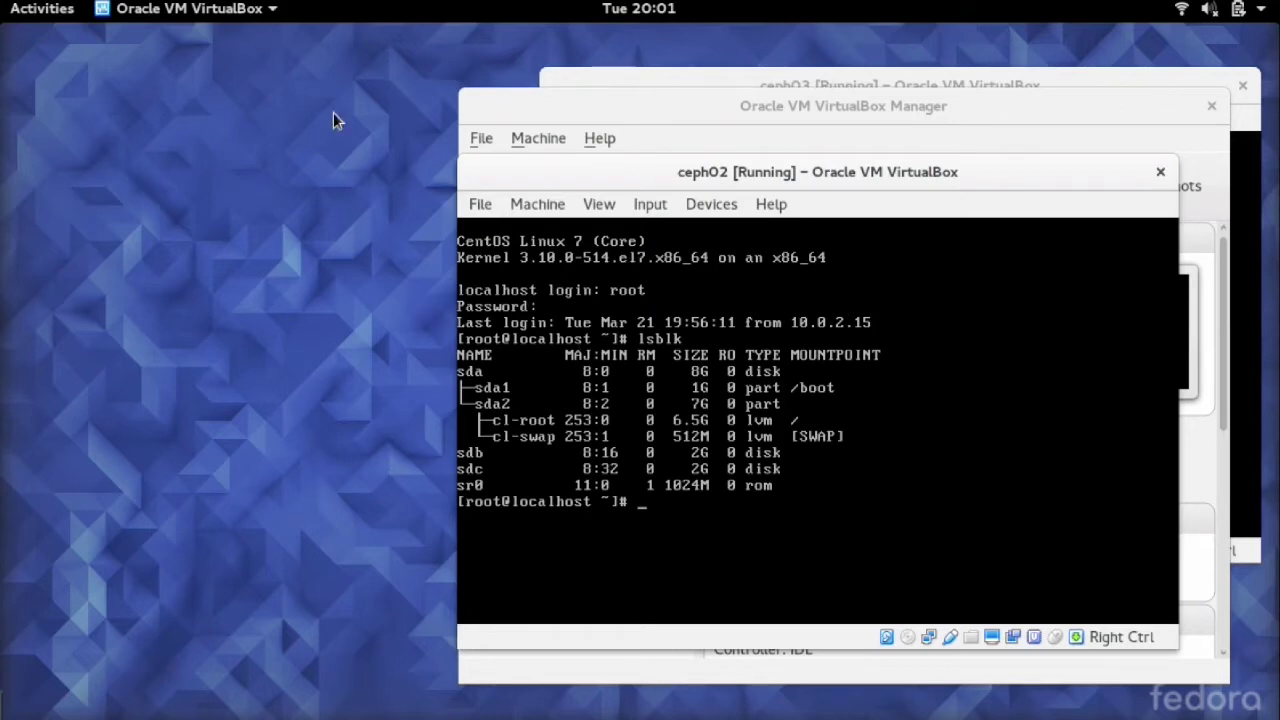
{"action": "key", "text": "alt+Tab"}
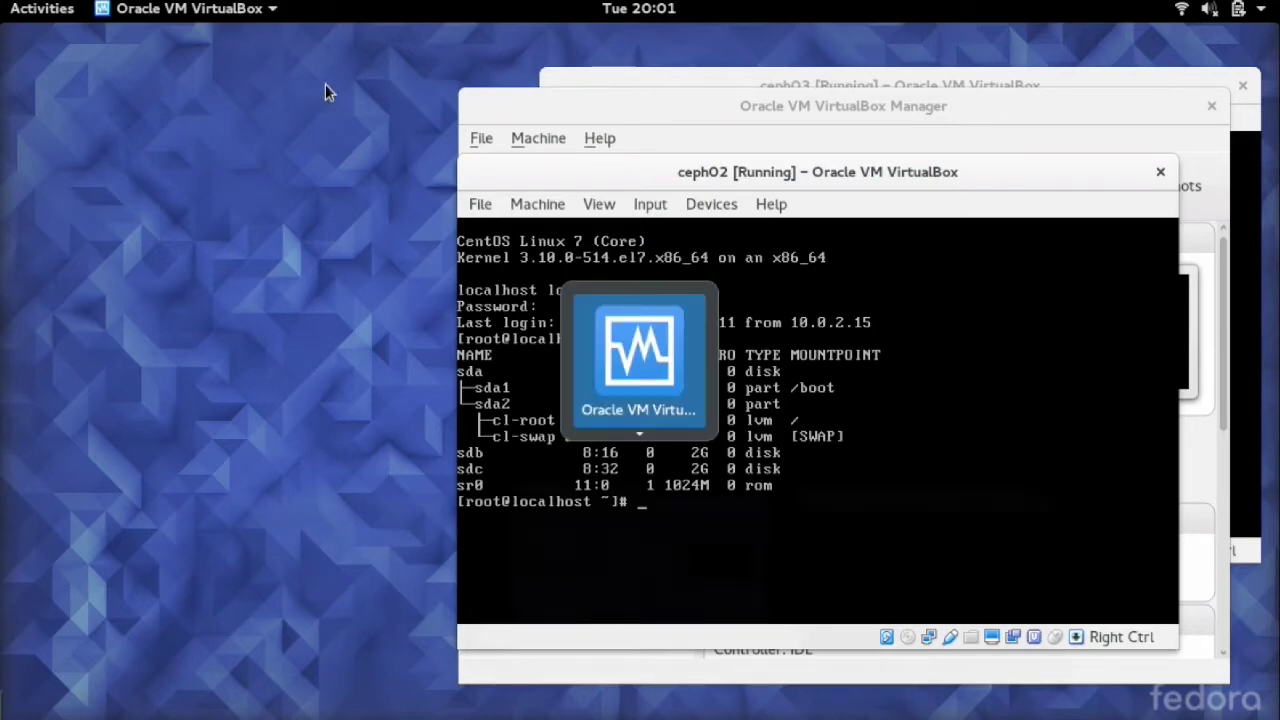
{"action": "key", "text": "alt+grave"}
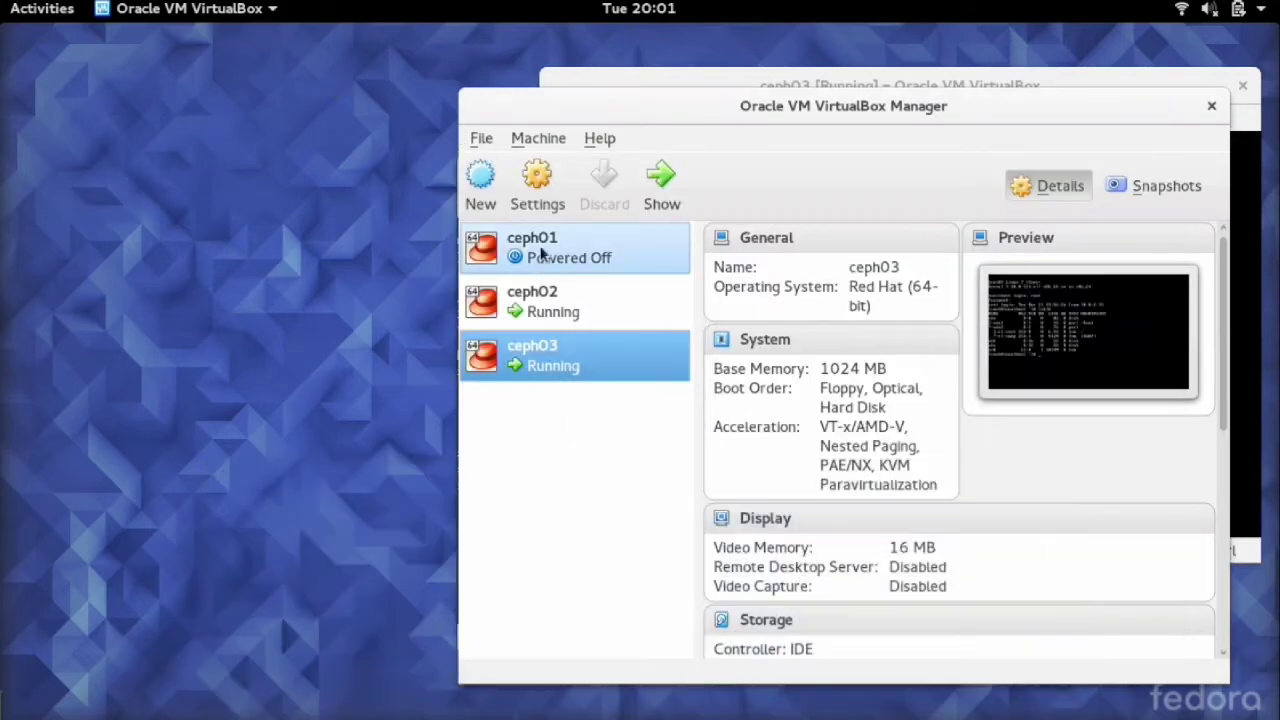
- Open ceph01's storage settings and select its SATA controller
{"action": "right_click", "coordinate": [537, 257]}
{"action": "left_click", "coordinate": [560, 257]}
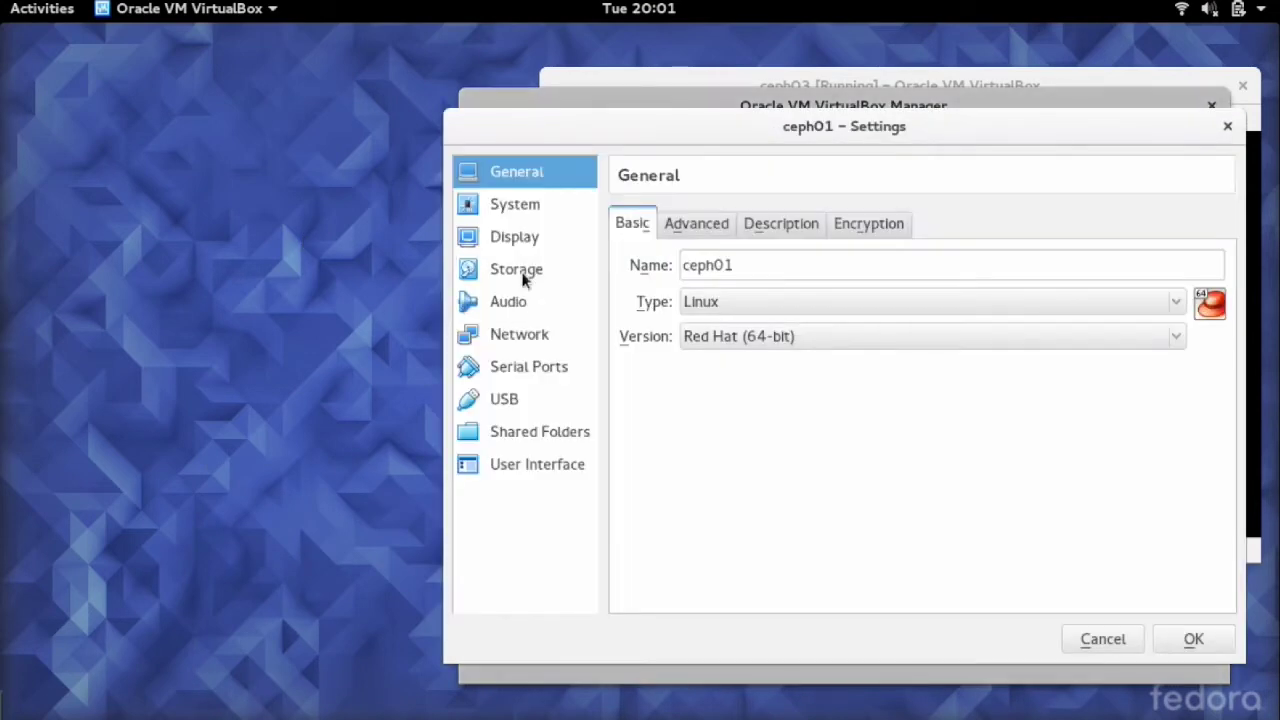
{"action": "left_click", "coordinate": [521, 274]}
{"action": "left_click", "coordinate": [735, 310]}
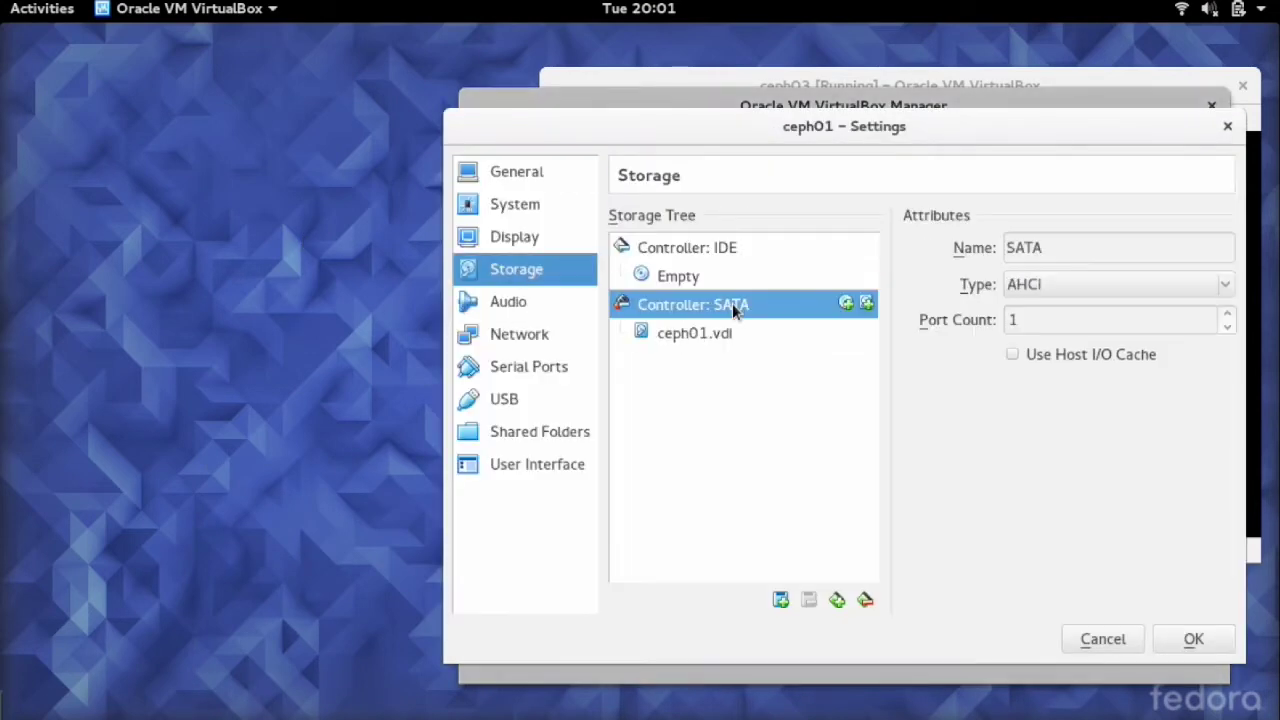
- Create a 2 GB dynamically allocated disk named NewVirtualDisk3 on the SATA controller
{"action": "left_click", "coordinate": [866, 304]}
{"action": "left_click", "coordinate": [950, 470]}
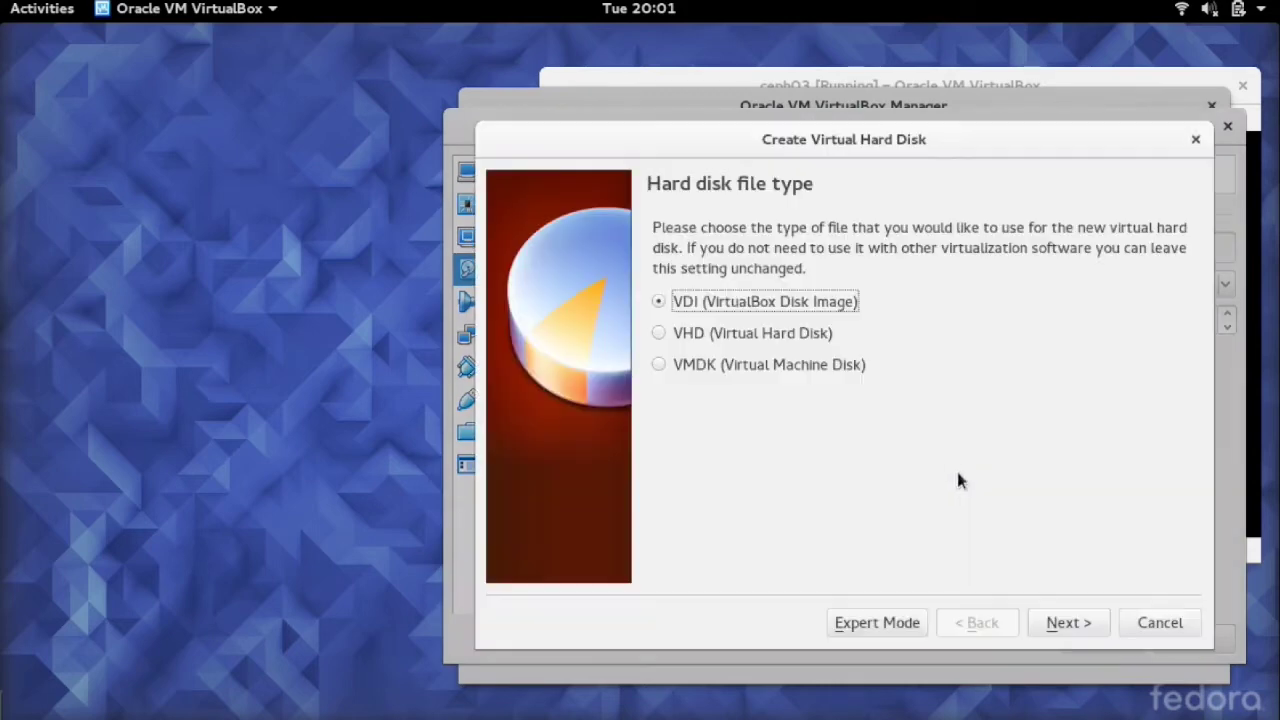
{"action": "left_click", "coordinate": [1066, 622]}
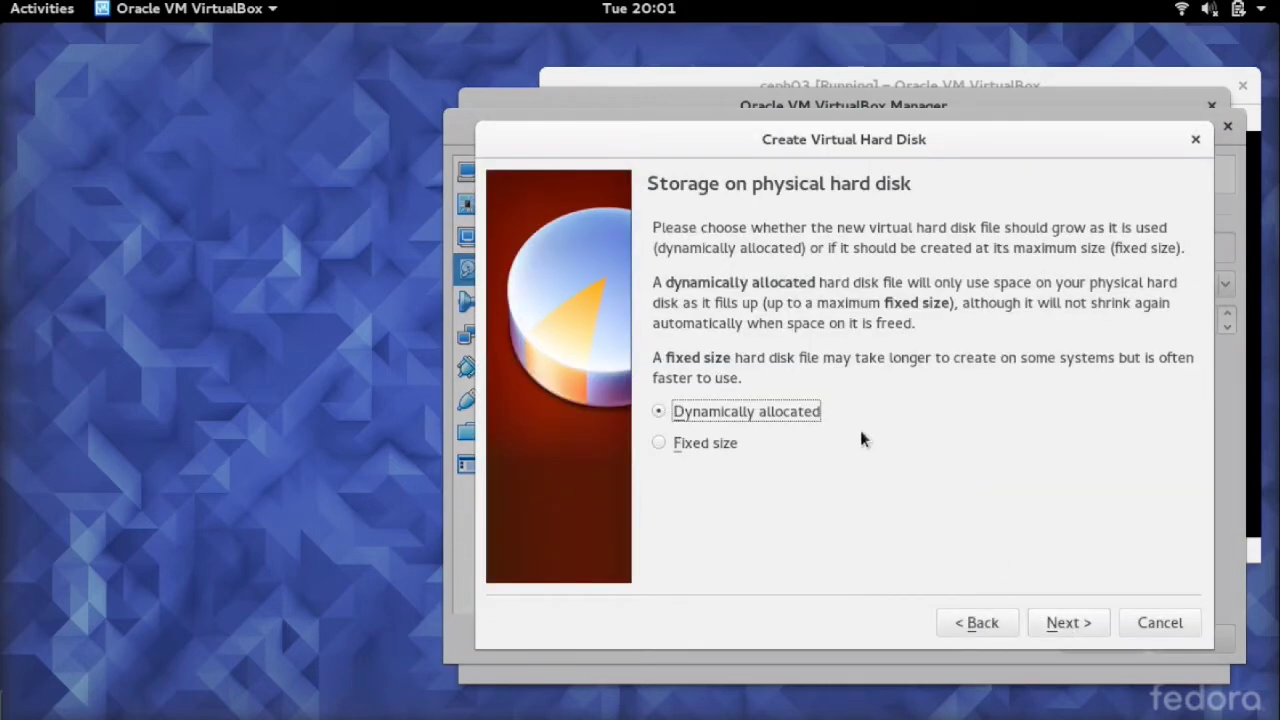
{"action": "left_click", "coordinate": [1066, 622]}
{"action": "left_click_drag", "start_coordinate": [1139, 378], "coordinate": [1157, 405]}
{"action": "type", "text": "2 GB"}
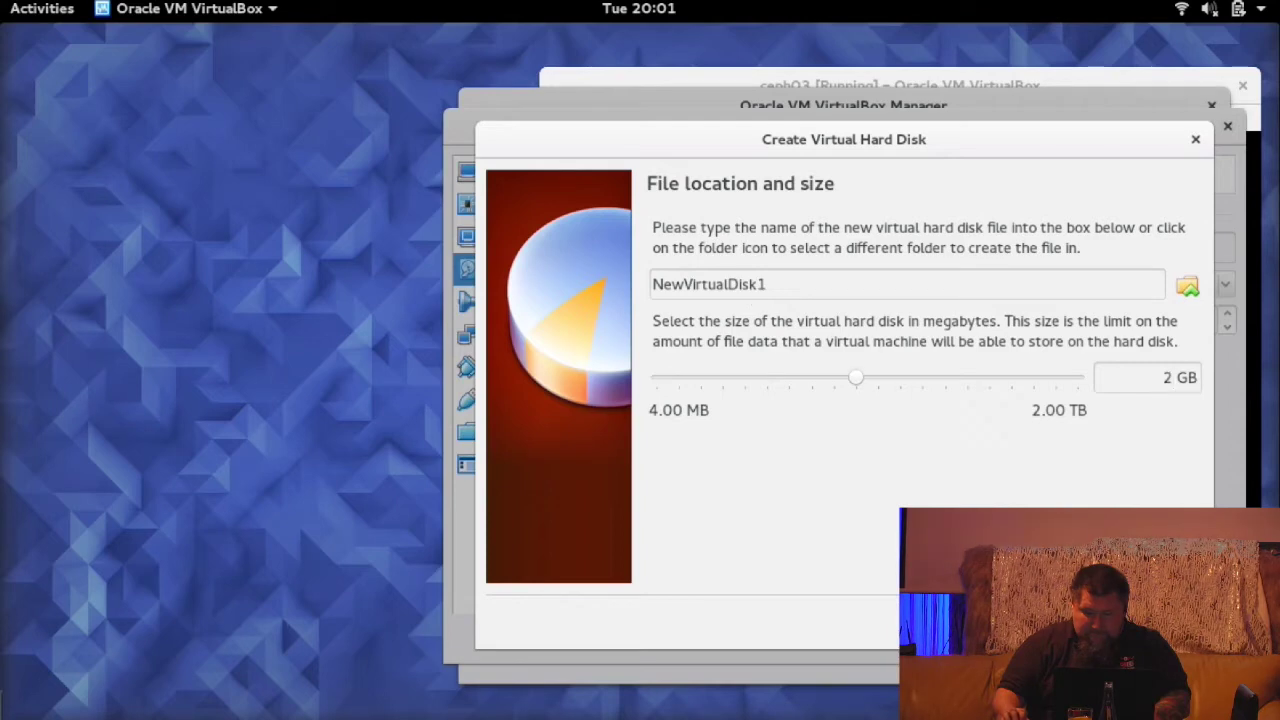
{"action": "key", "text": "Return"}
{"action": "left_click", "coordinate": [870, 486]}
{"action": "left_click_drag", "start_coordinate": [750, 284], "coordinate": [767, 284]}
{"action": "type", "text": "k3"}
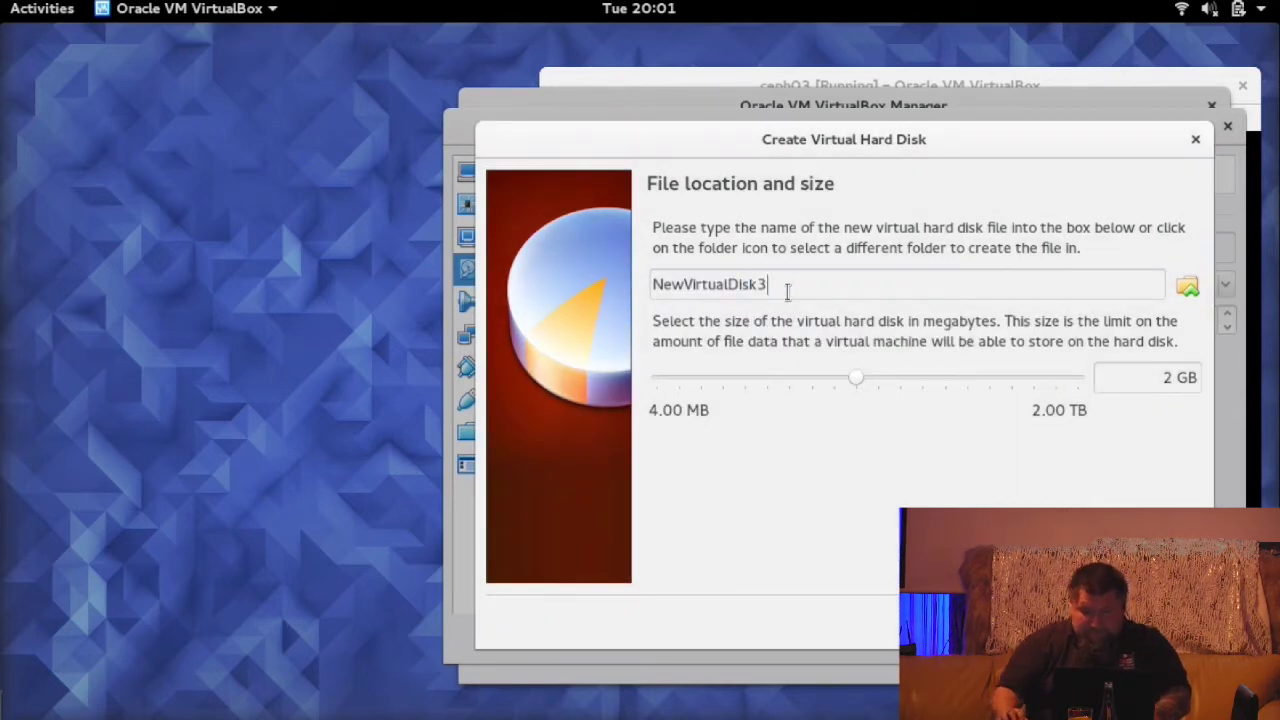
{"action": "key", "text": "Return"}
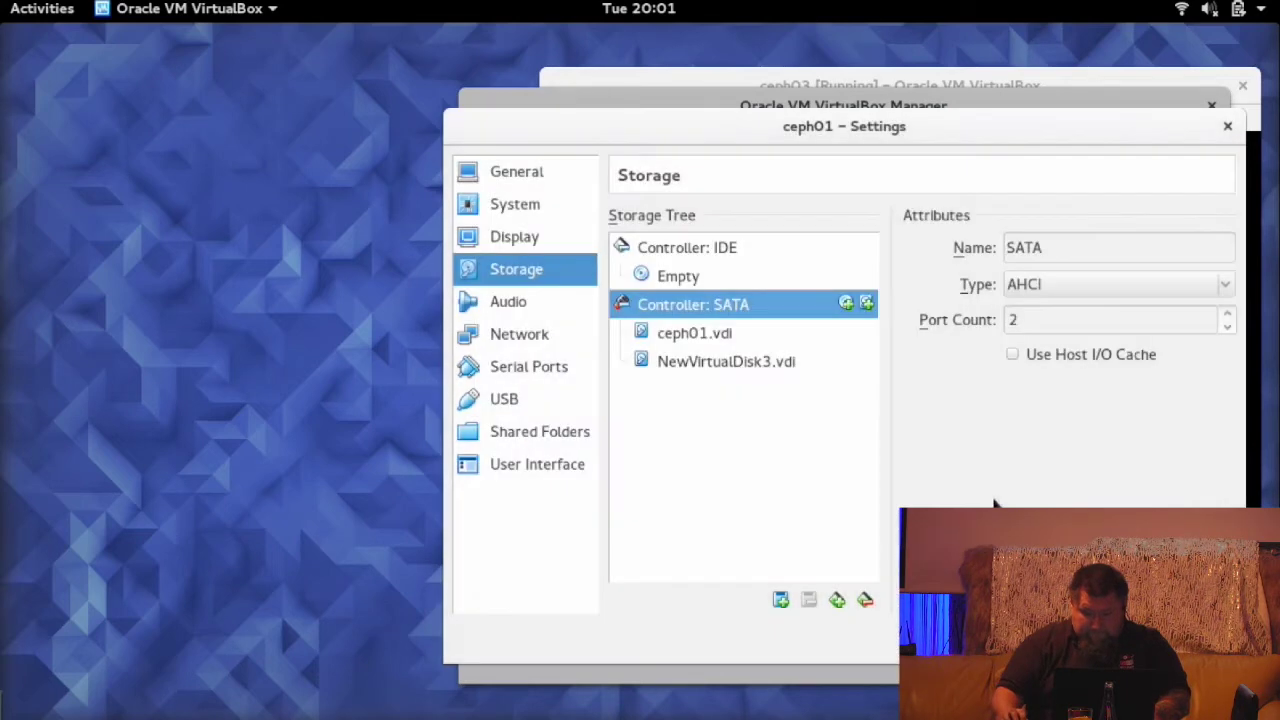
- Add a second 2 GB dynamic disk named NewVirtualDisk6 and save ceph01's settings
{"action": "left_click", "coordinate": [866, 303]}
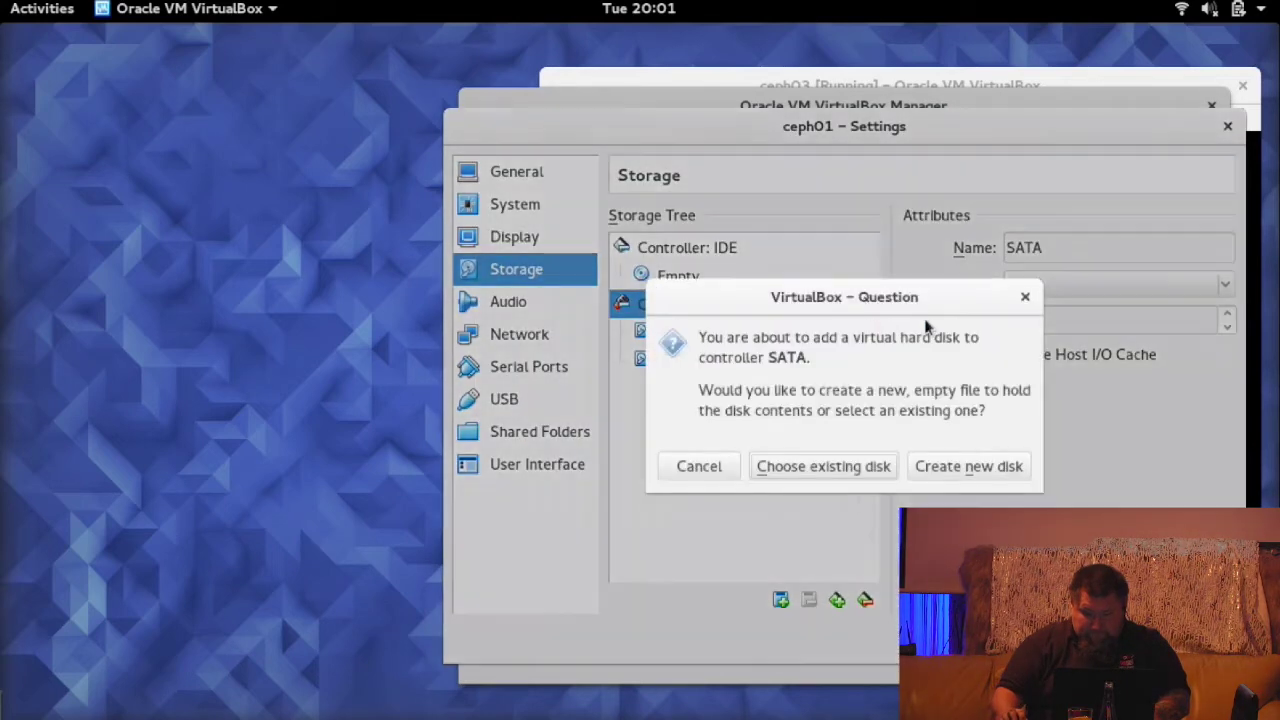
{"action": "left_click", "coordinate": [958, 467]}
{"action": "key", "text": "Return"}
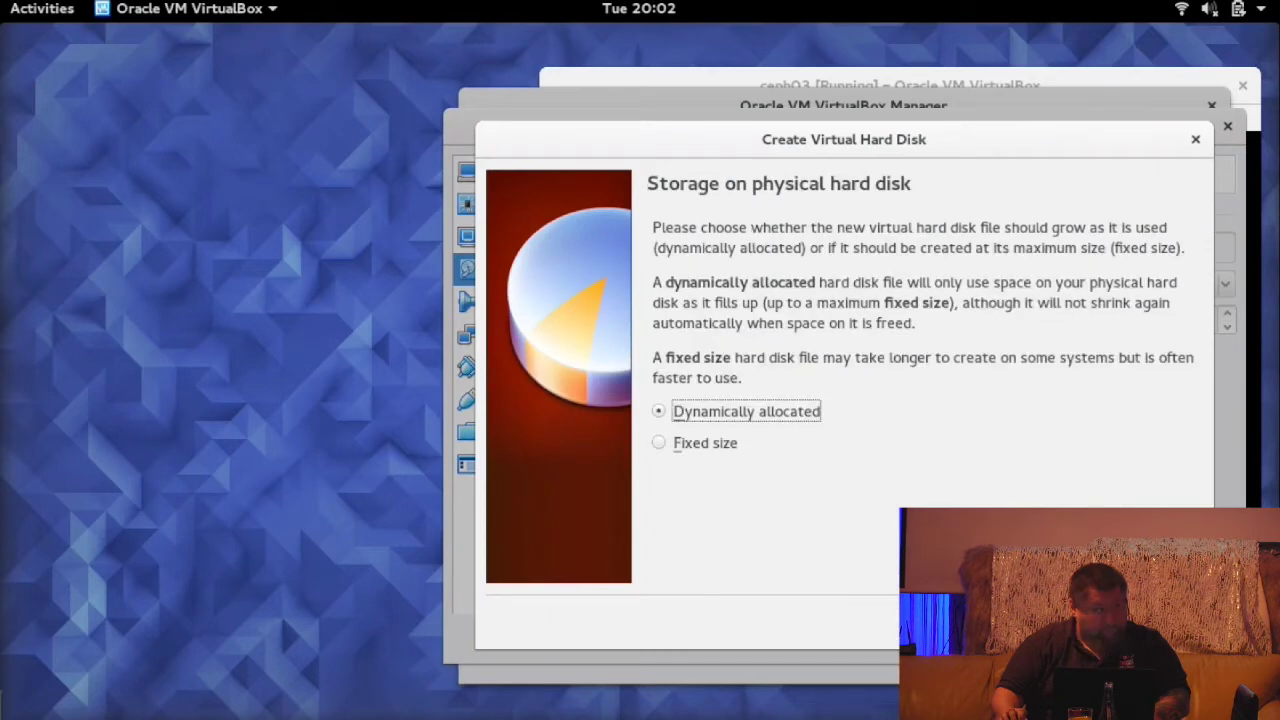
{"action": "key", "text": "Return"}
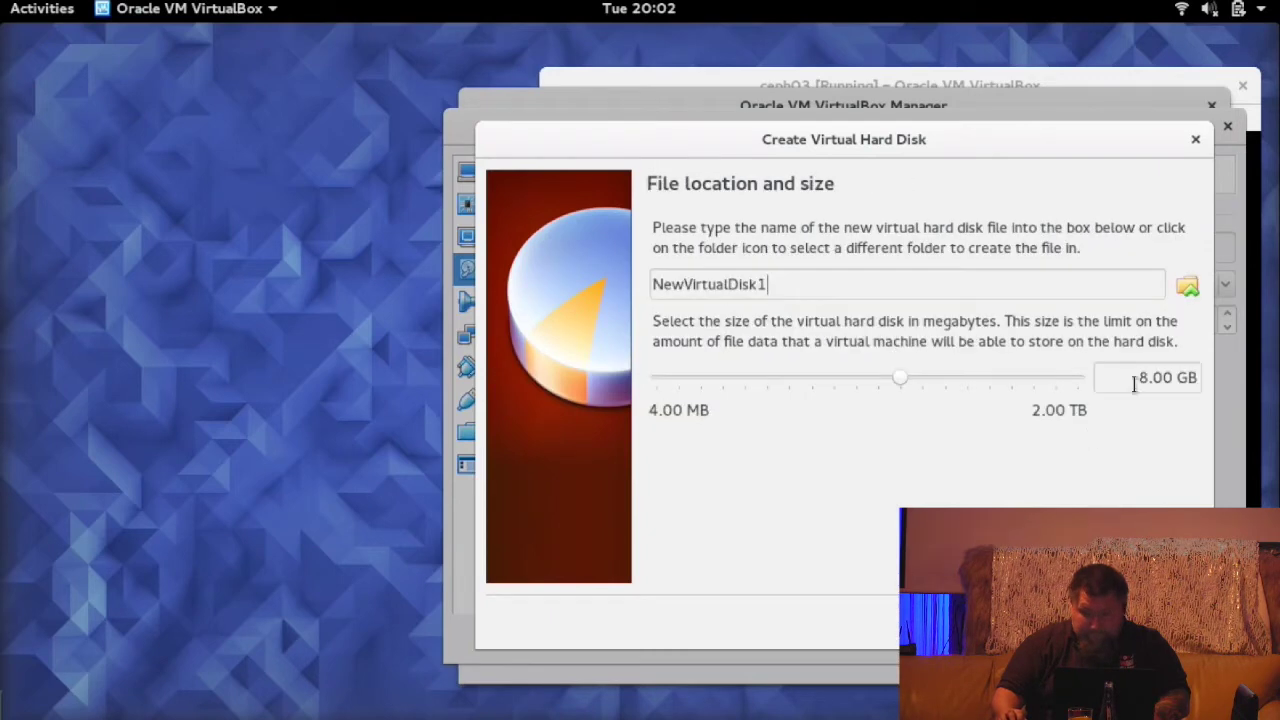
{"action": "left_click_drag", "start_coordinate": [1137, 378], "coordinate": [1174, 380]}
{"action": "type", "text": "2"}
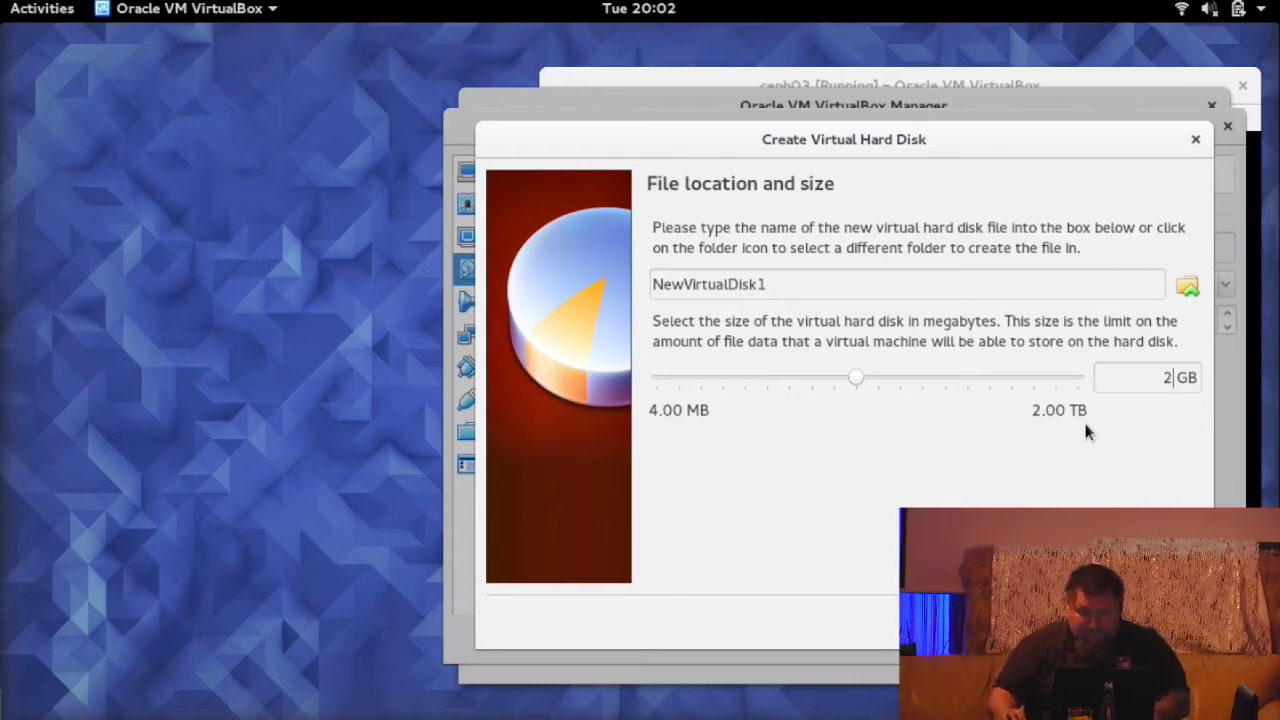
{"action": "left_click", "coordinate": [776, 289]}
{"action": "key", "text": "shift+Left"}
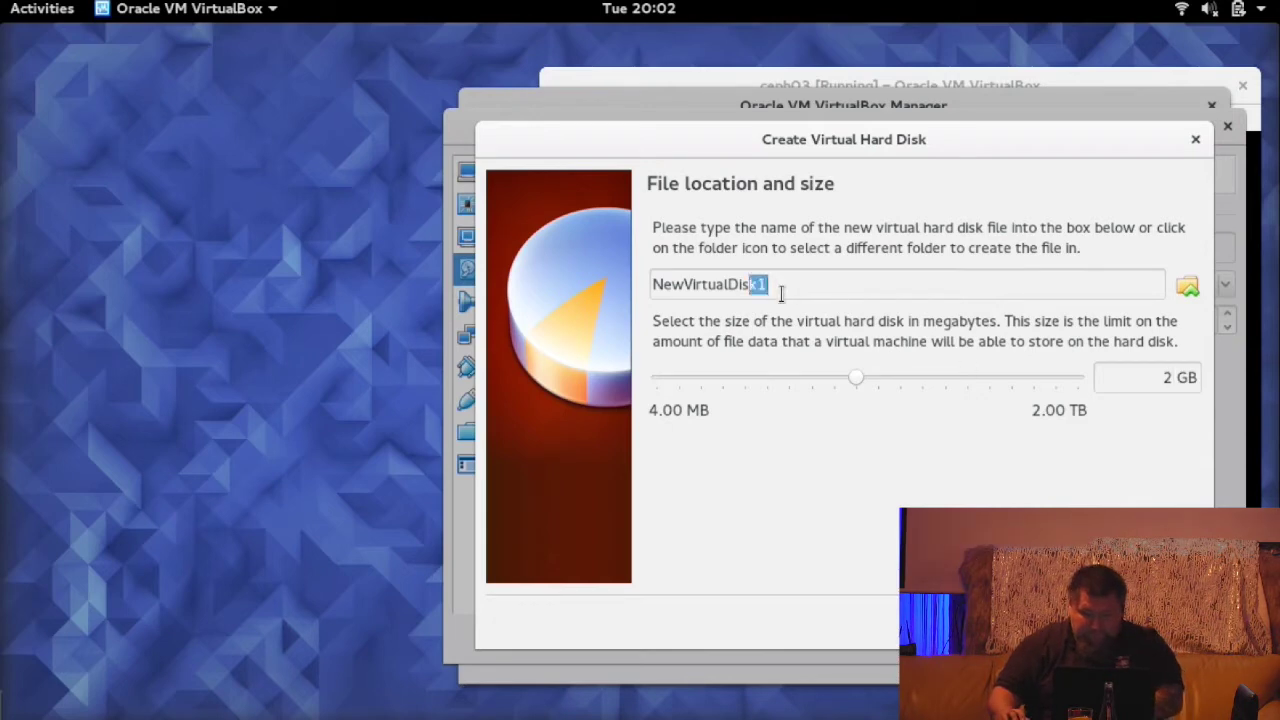
{"action": "key", "text": "BackSpace"}
{"action": "type", "text": "6"}
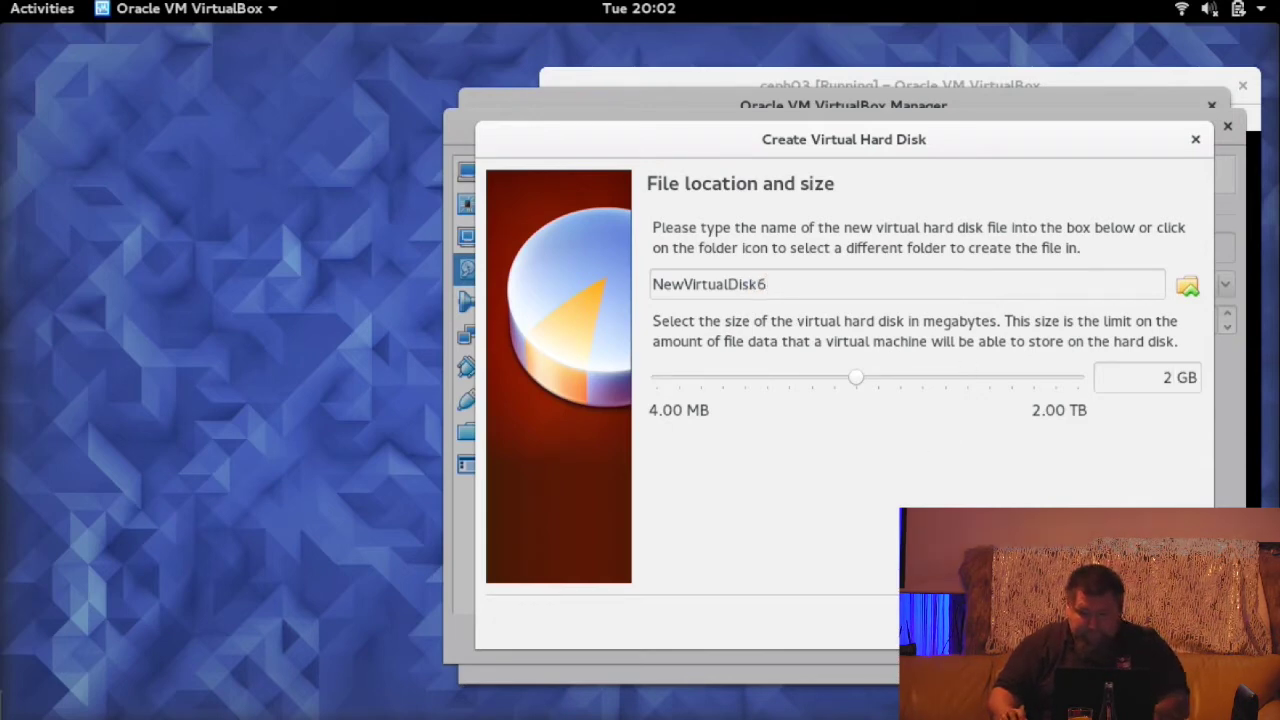
{"action": "key", "text": "Return"}
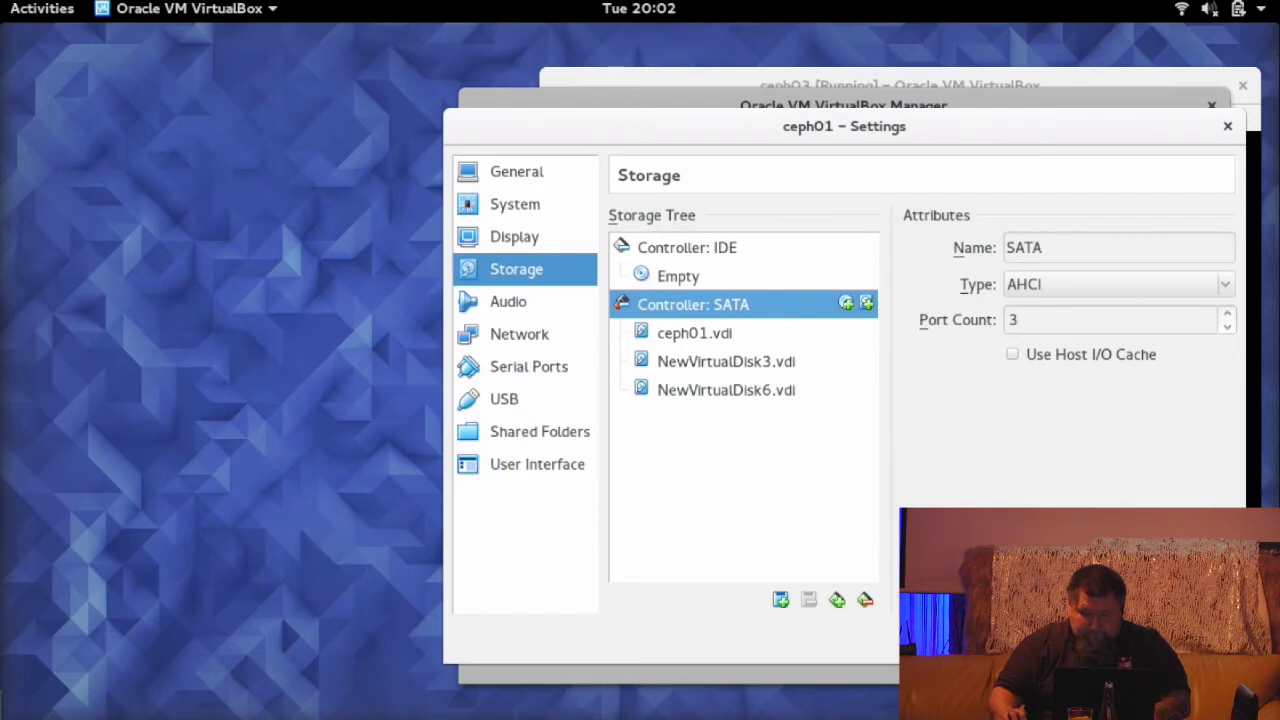
{"action": "key", "text": "Return"}
- Start ceph01, boot the default kernel and fit the console window to the guest
{"action": "left_click", "coordinate": [655, 178]}
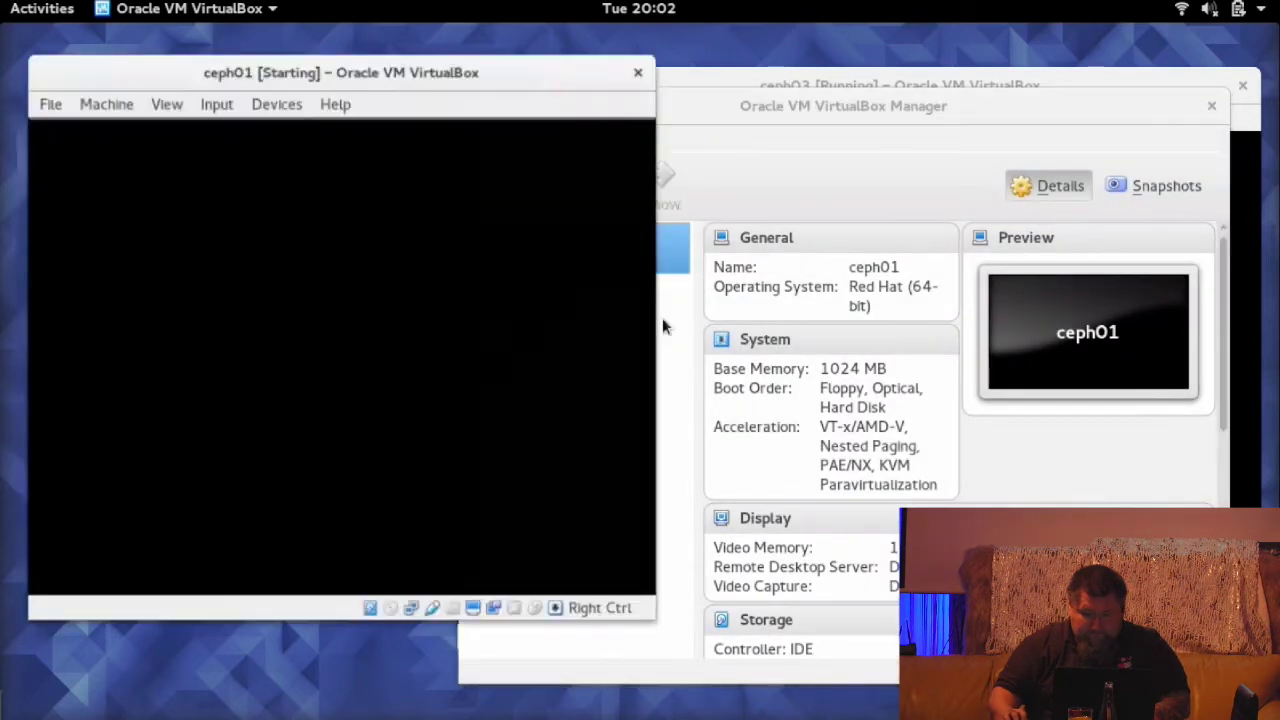
{"action": "left_click", "coordinate": [637, 129]}
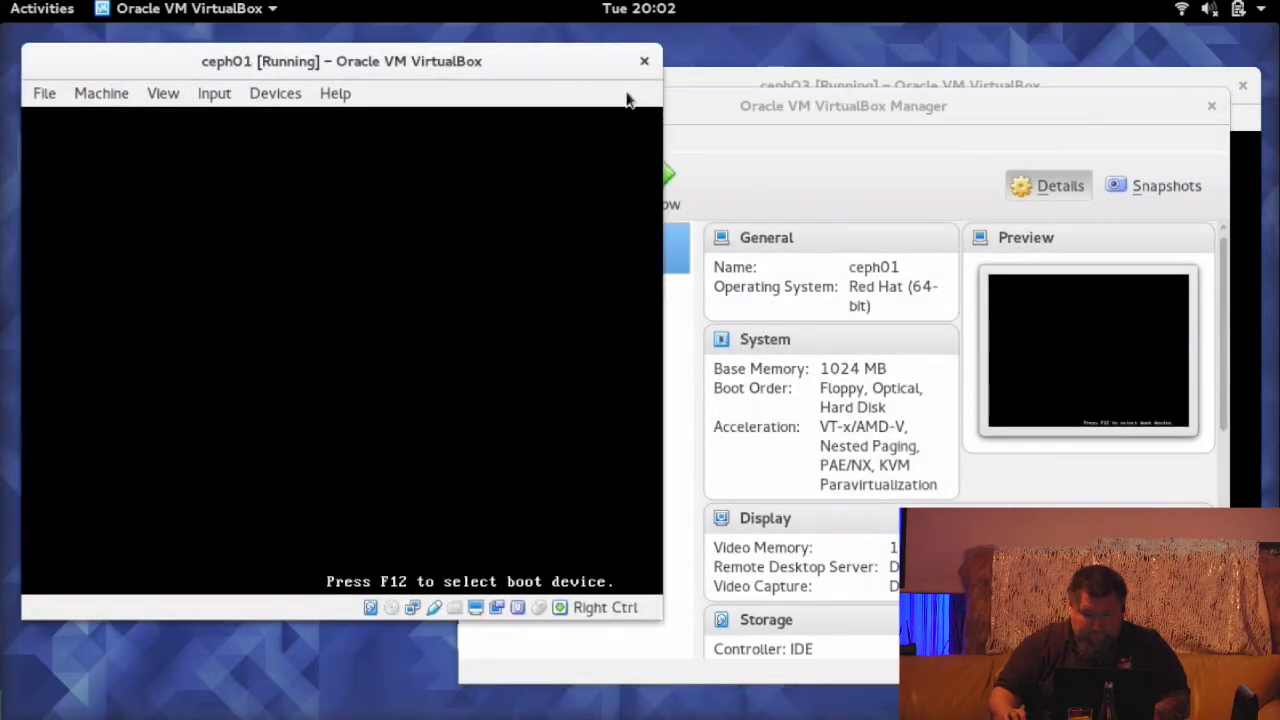
{"action": "key", "text": "Return"}
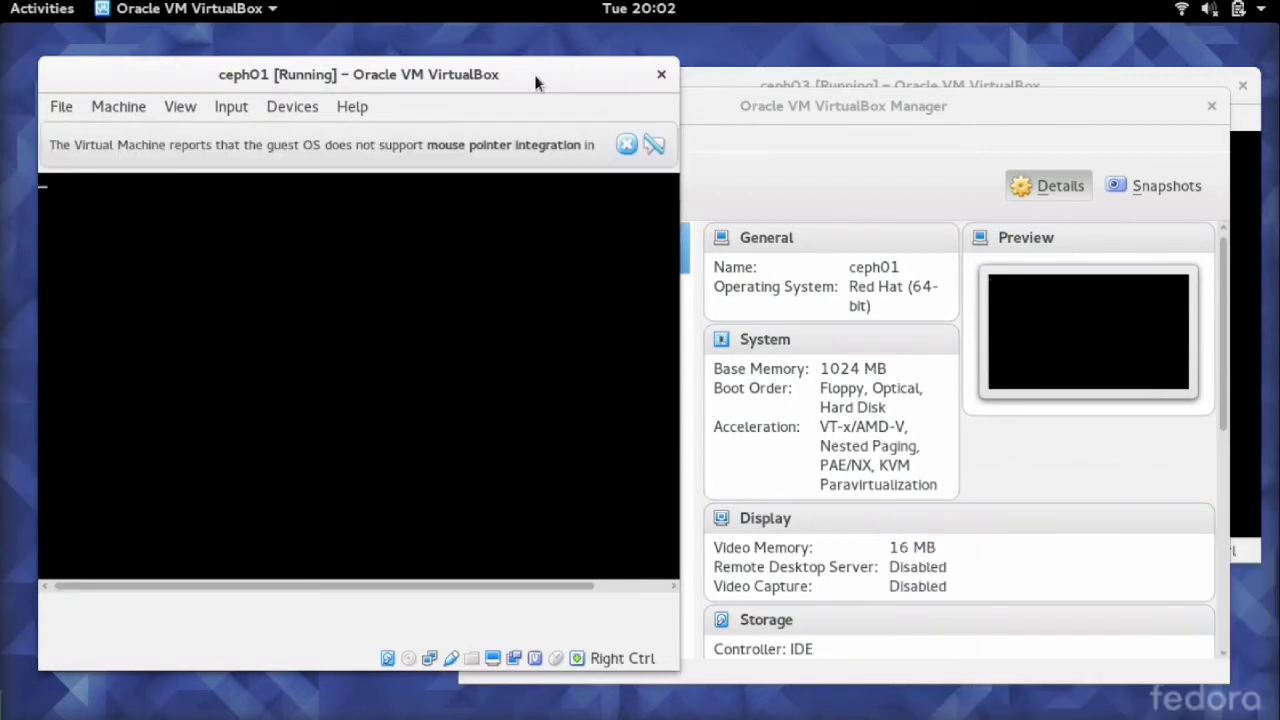
{"action": "left_click", "coordinate": [172, 107]}
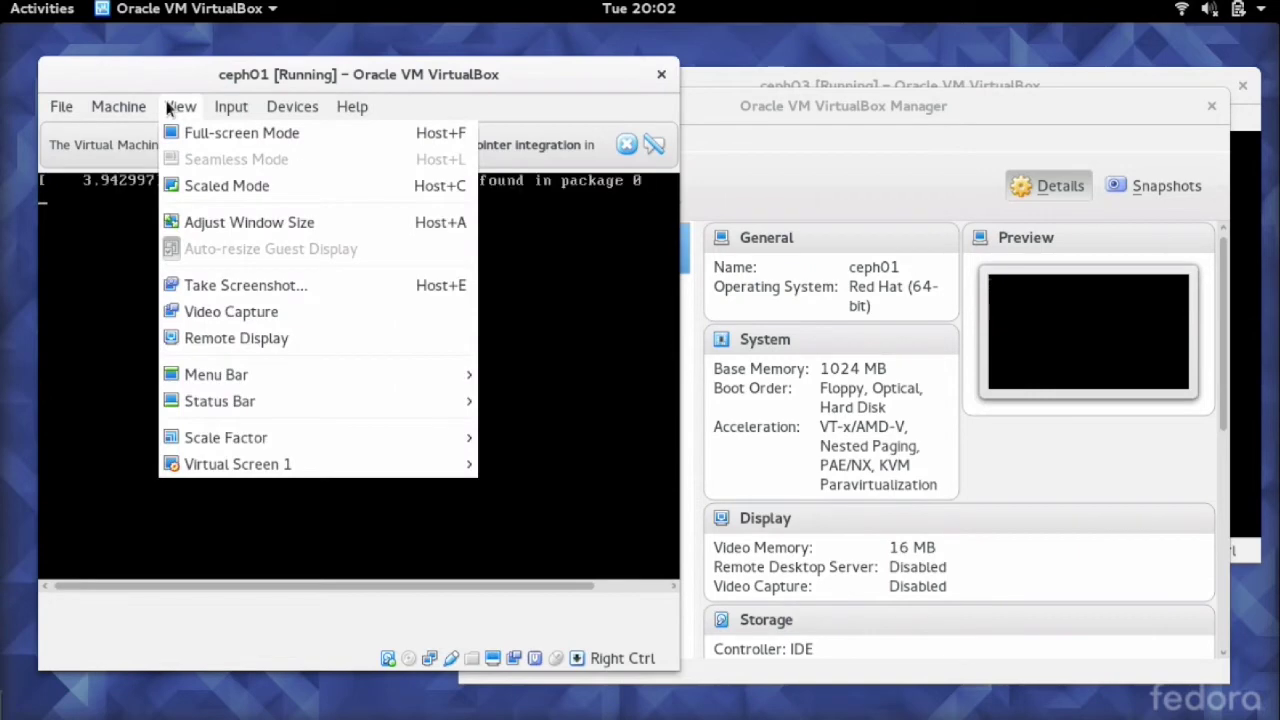
{"action": "left_click", "coordinate": [197, 222]}
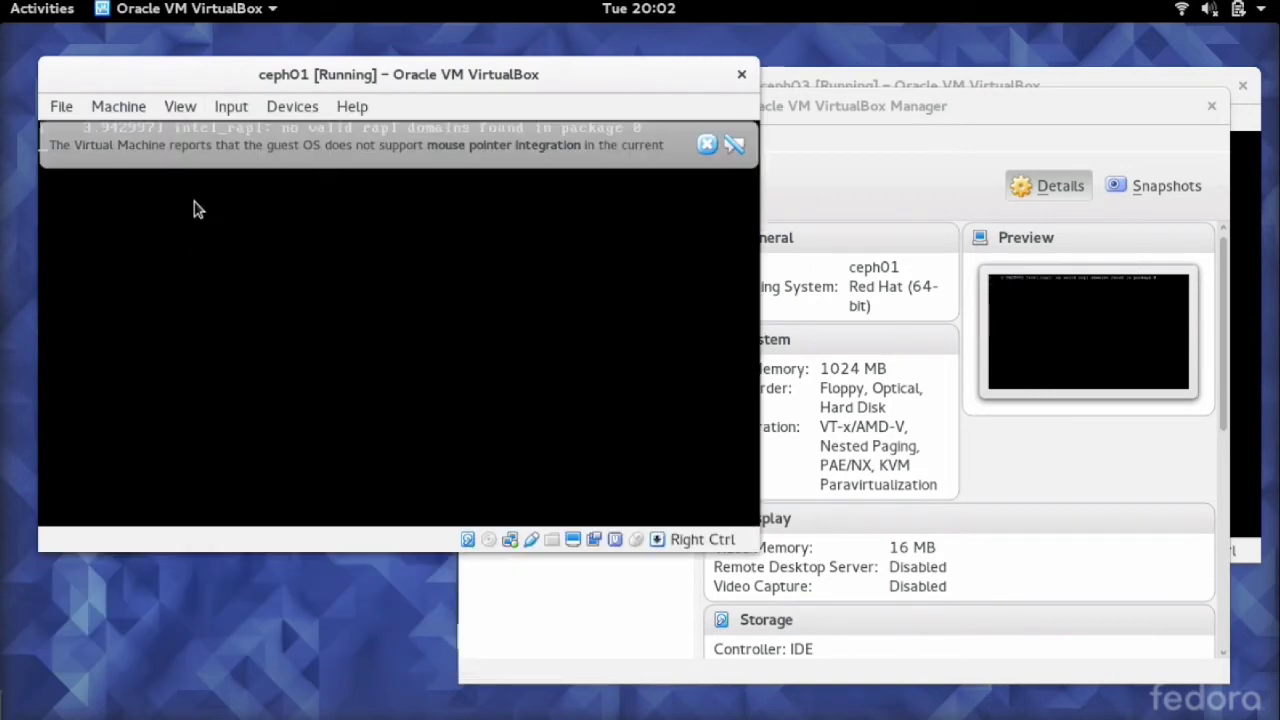
{"action": "left_click", "coordinate": [734, 144]}
{"action": "left_click_drag", "start_coordinate": [563, 80], "coordinate": [589, 85]}
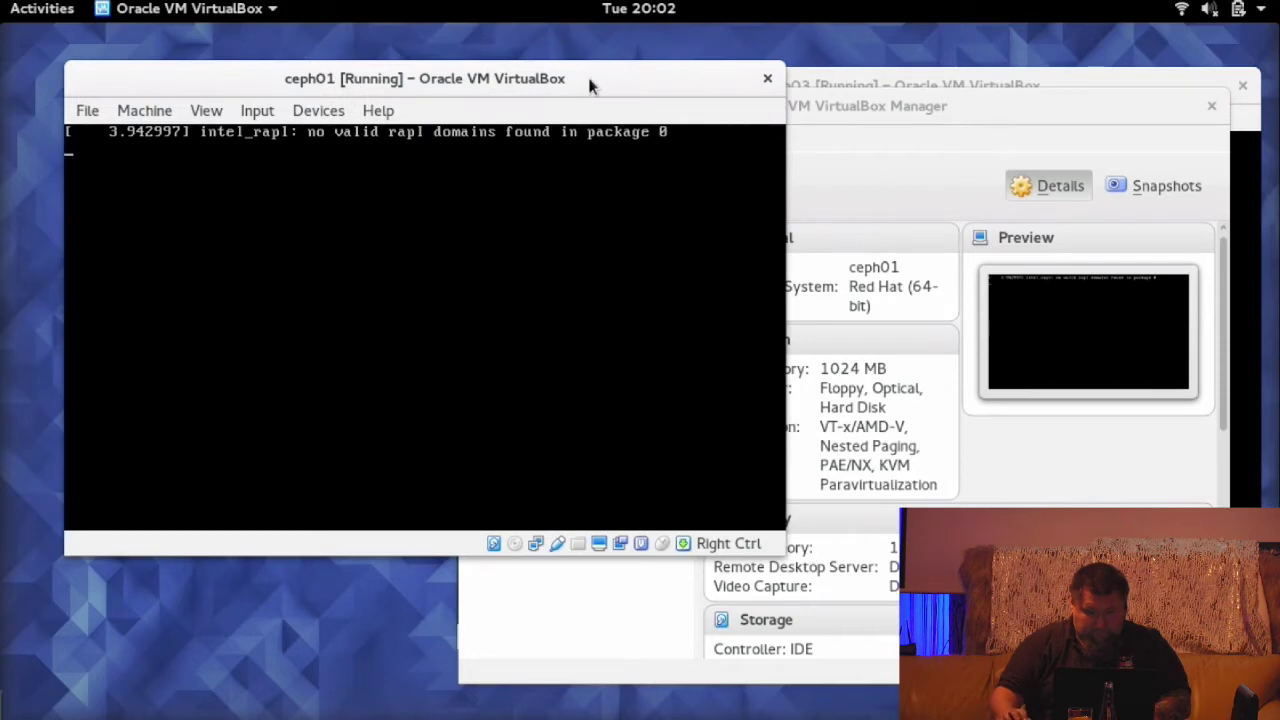
- Log in as root and run lsblk, showing the 2G disks sdb and sdc
{"action": "type", "text": "root"}
{"action": "key", "text": "Return"}
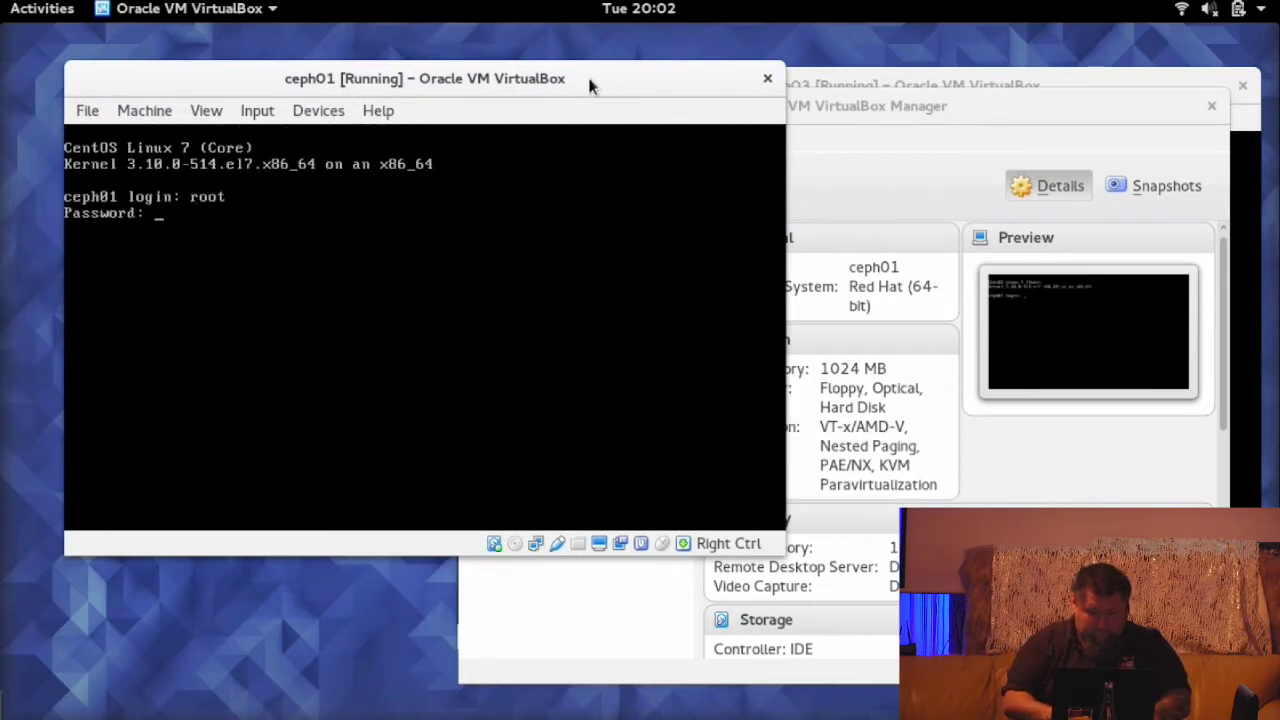
{"action": "key", "text": "Return"}
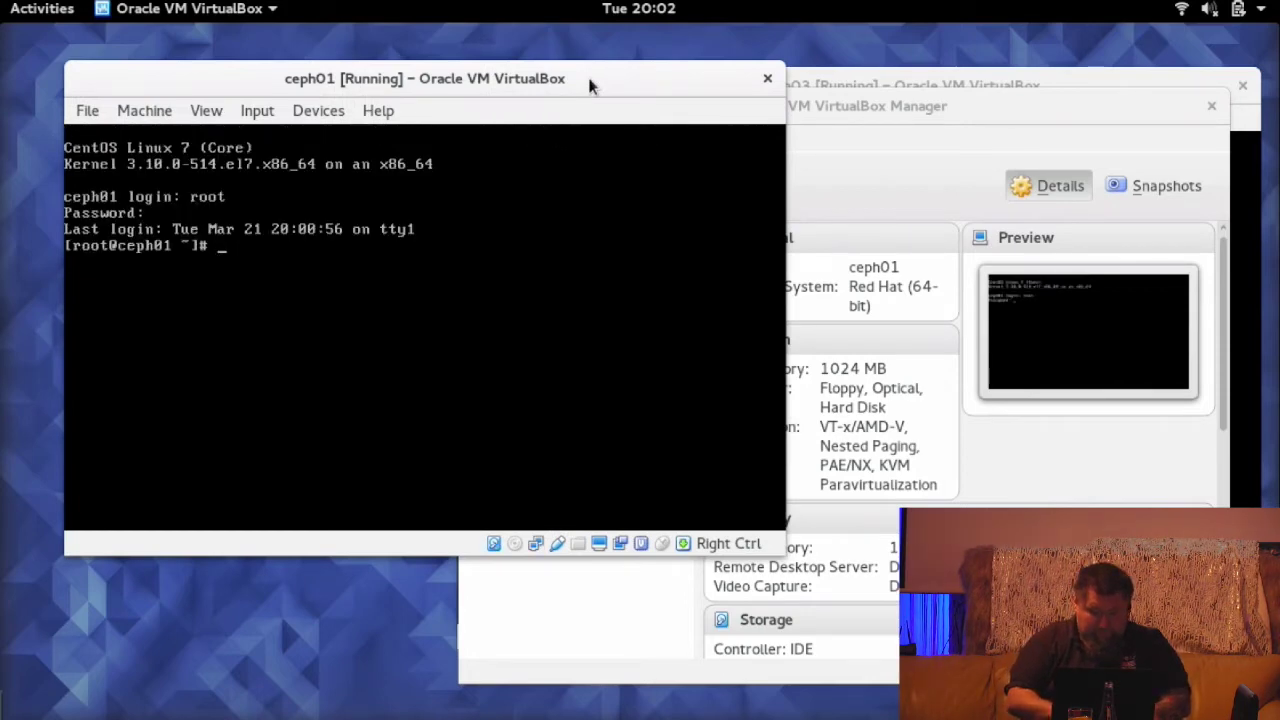
{"action": "type", "text": "lsblk"}
{"action": "key", "text": "Return"}
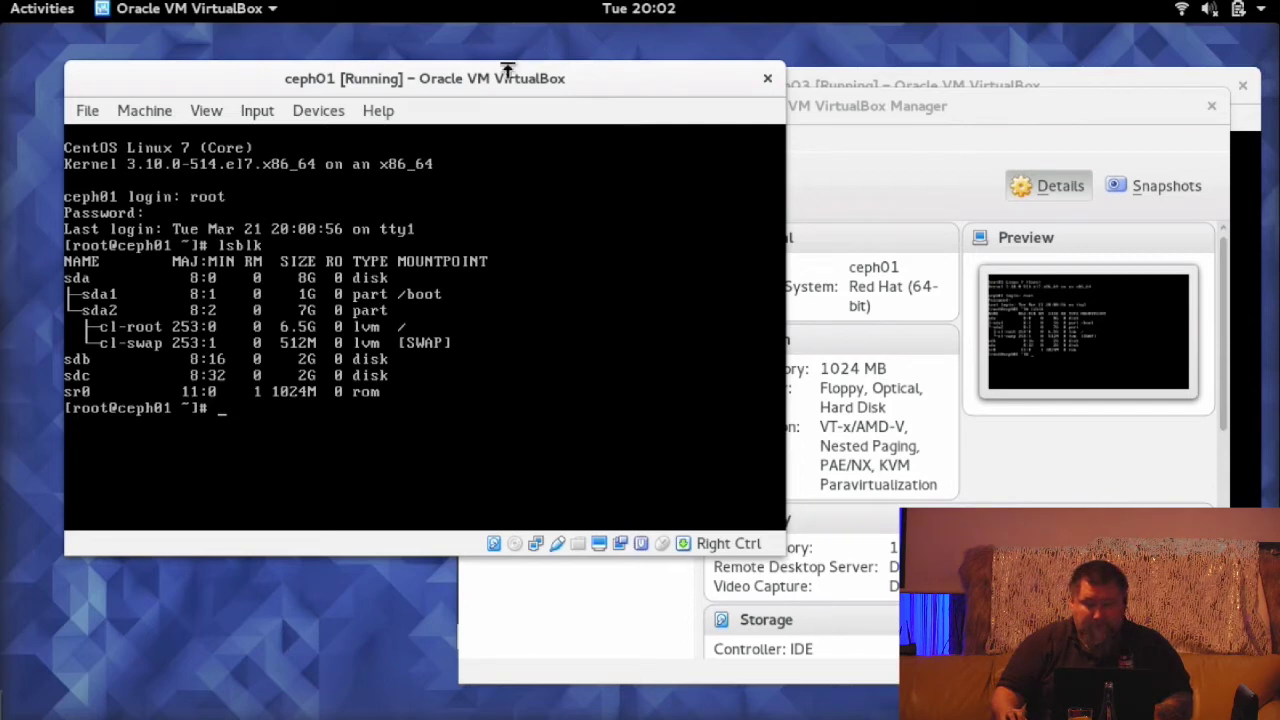
- Rearrange the Manager and ceph01 windows to bring ceph03's lsblk output to the front
{"action": "left_click_drag", "start_coordinate": [927, 109], "coordinate": [925, 117]}
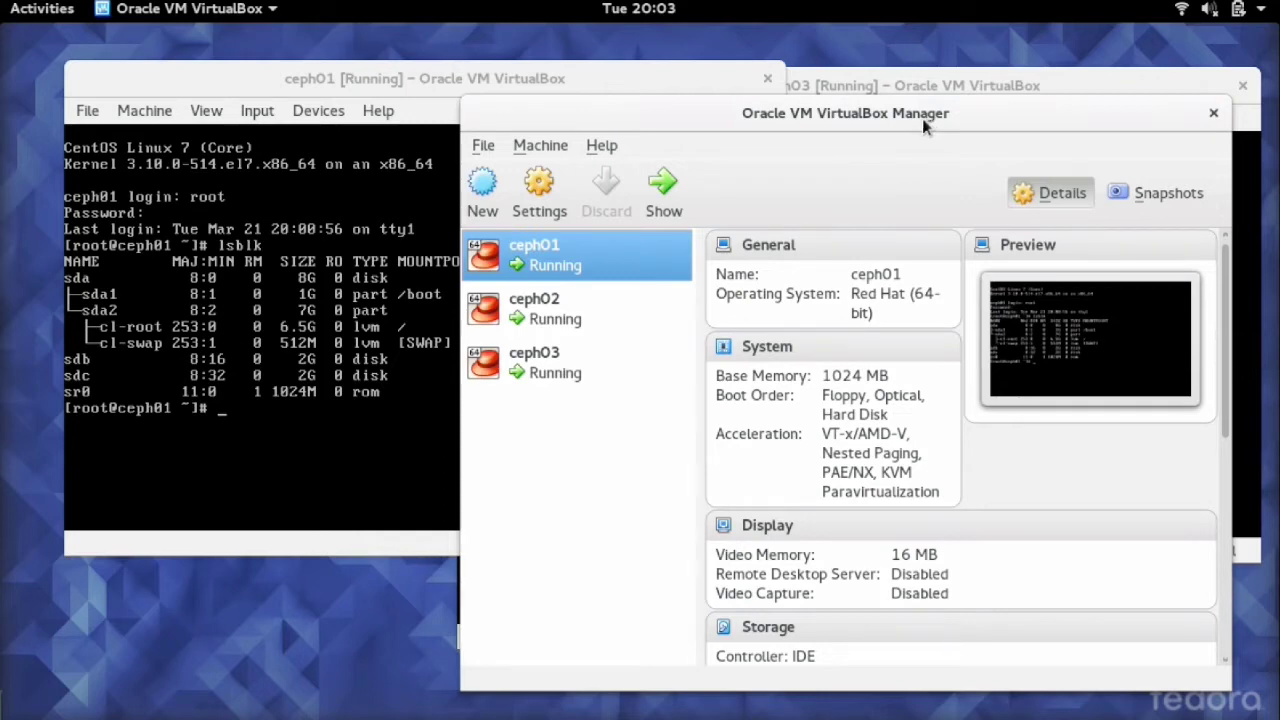
{"action": "left_click_drag", "start_coordinate": [925, 118], "coordinate": [940, 121]}
{"action": "left_click", "coordinate": [623, 77]}
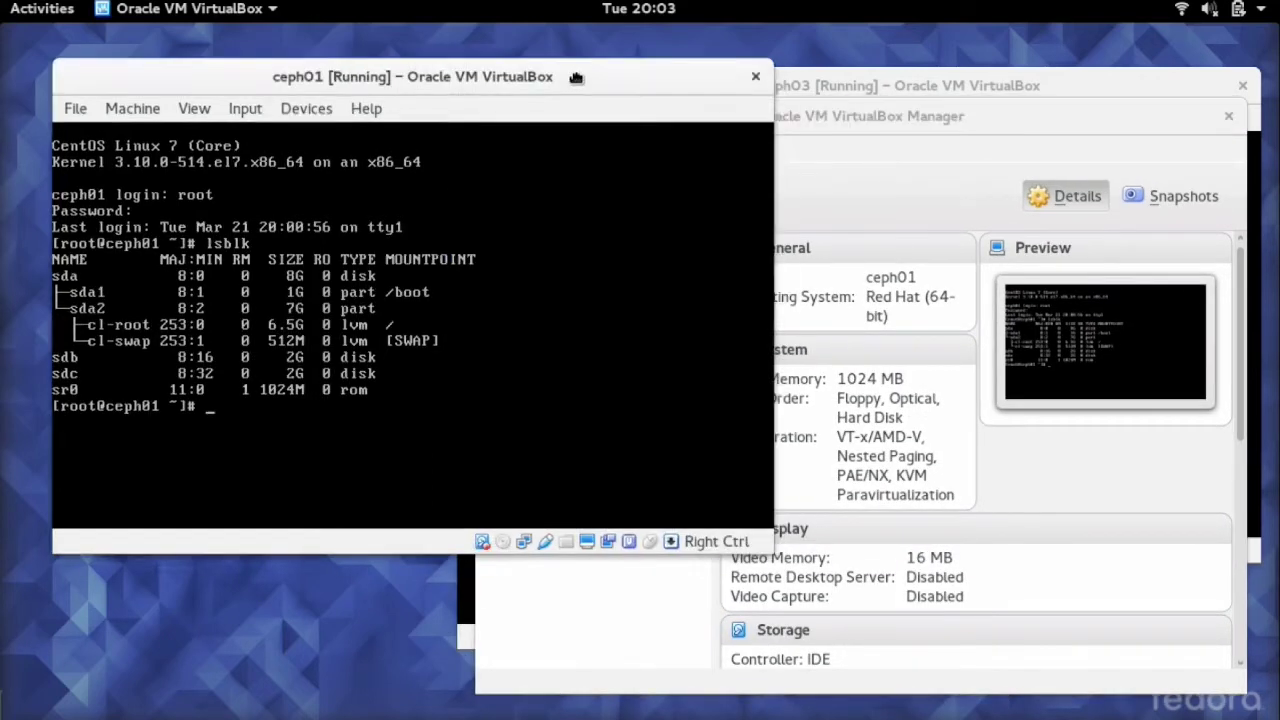
{"action": "left_click_drag", "start_coordinate": [905, 80], "coordinate": [450, 224]}
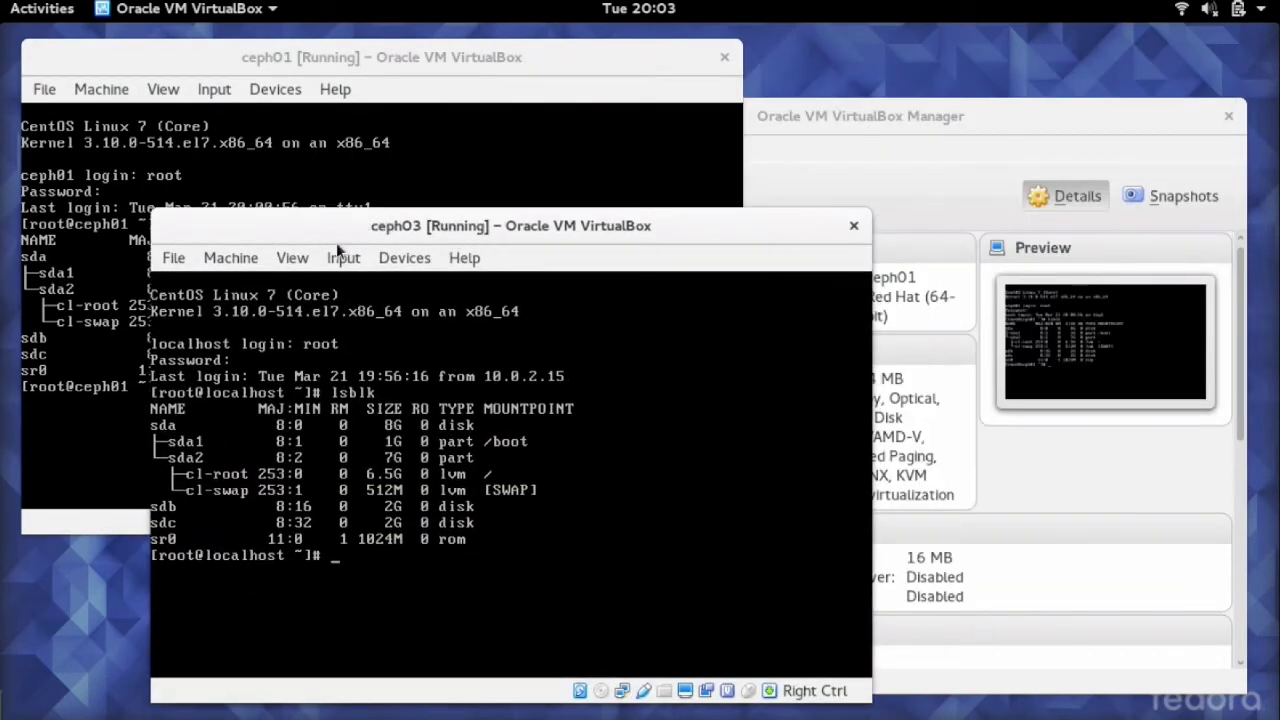